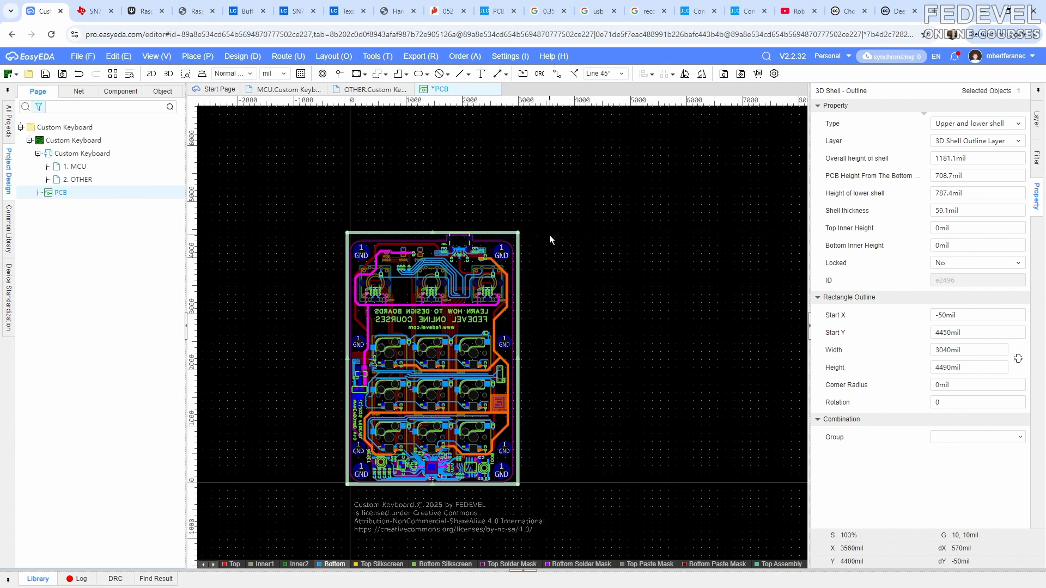
- Reposition the 3D shell outline around the board by setting its start point to X -130mil, Y 4430mil
click(543, 243)
click(511, 236)
click(968, 313)
text(-130)
key(Return)
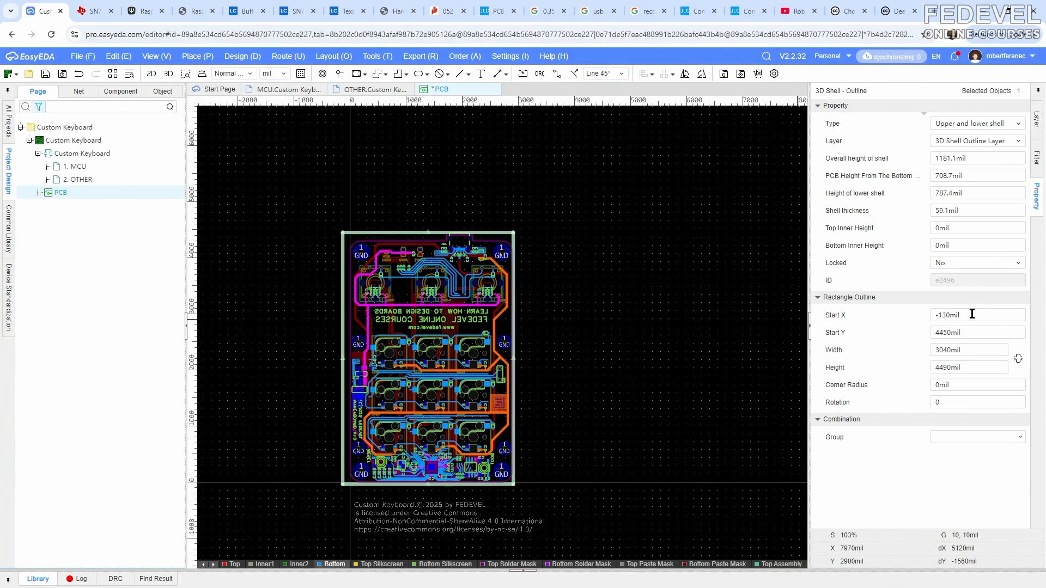
click(971, 331)
text(4430)
key(Return)
- Set the shell outline rectangle's width to 3160mil and height to 4560mil
click(981, 350)
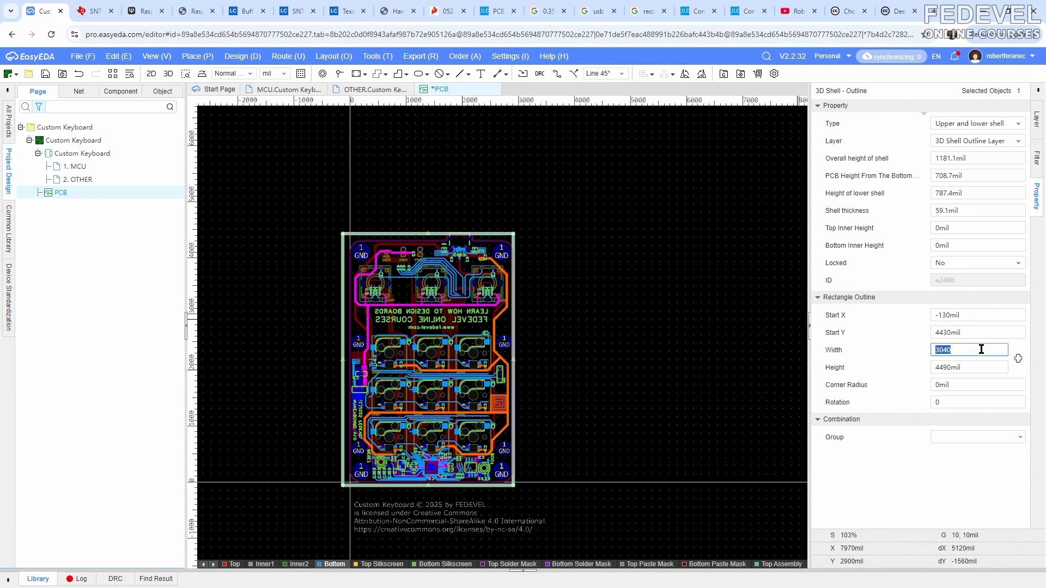
text(3160)
key(Return)
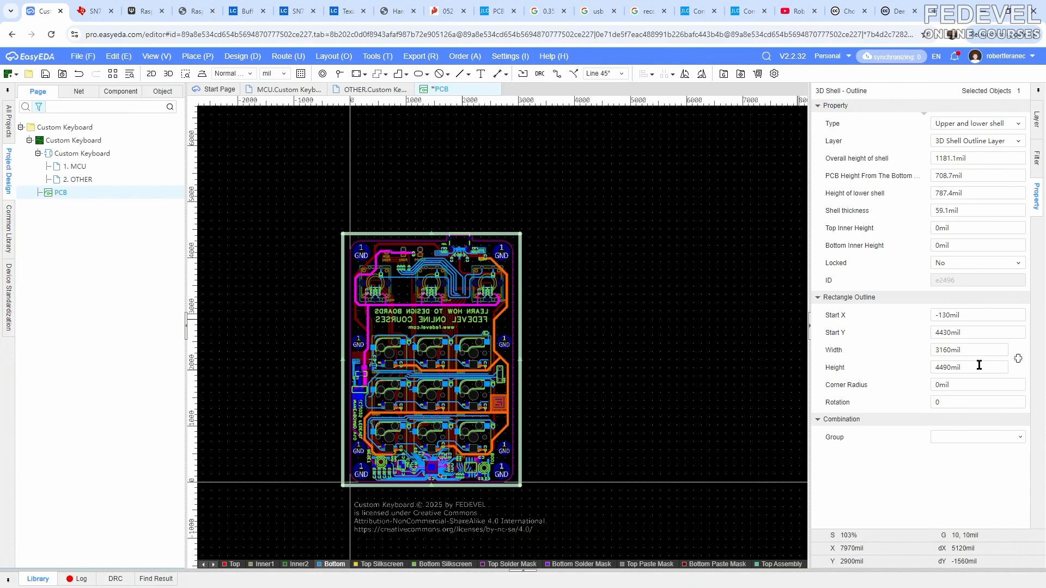
click(978, 367)
text(4560)
key(Return)
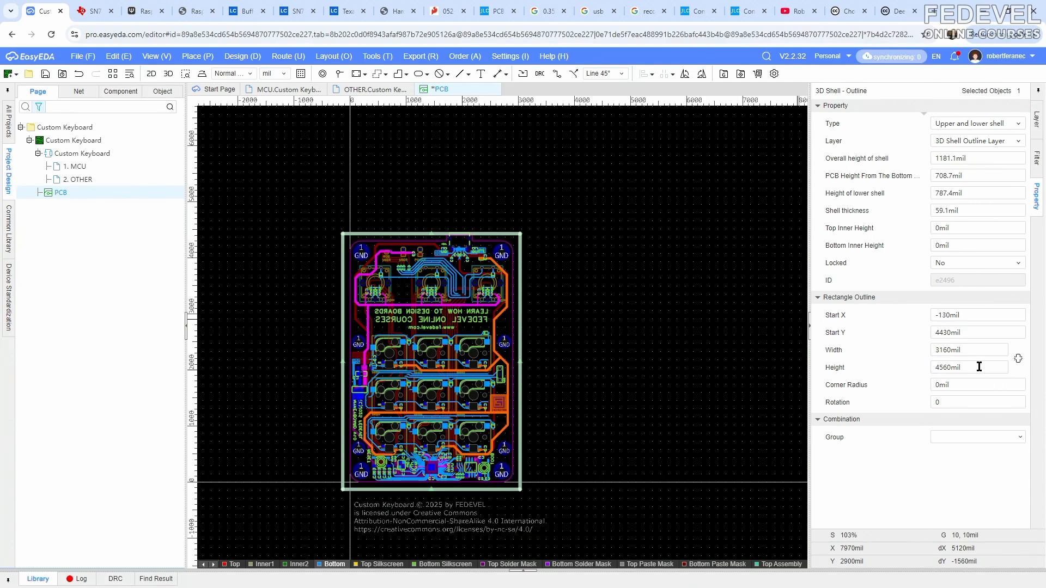
- Round the shell outline's corners with a 400mil corner radius
click(972, 384)
text(400)
key(Return)
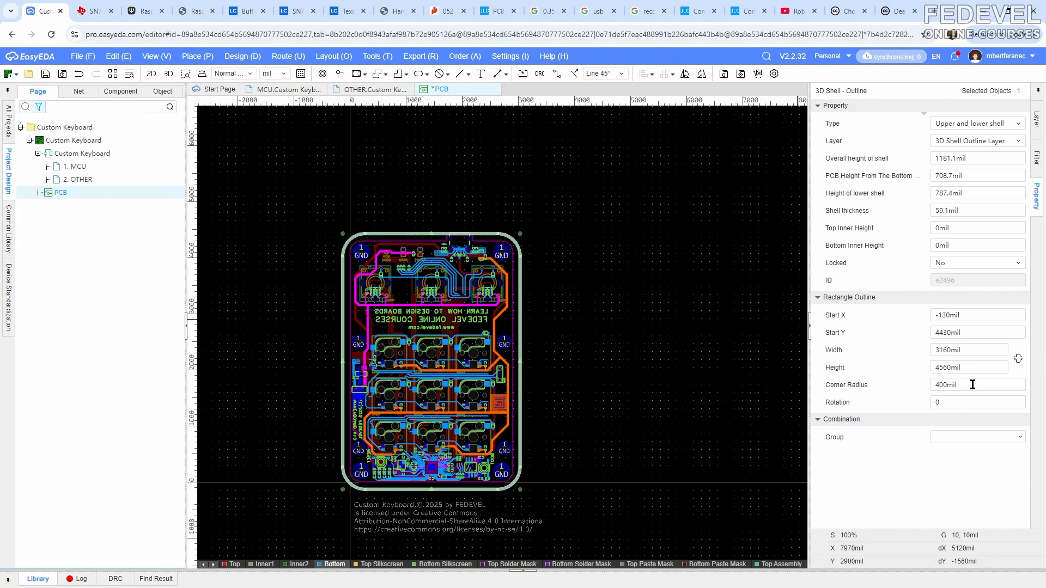
- Set the shell's overall height to 750mil and the PCB height from the bottom to 250mil
click(975, 126)
click(975, 148)
click(999, 158)
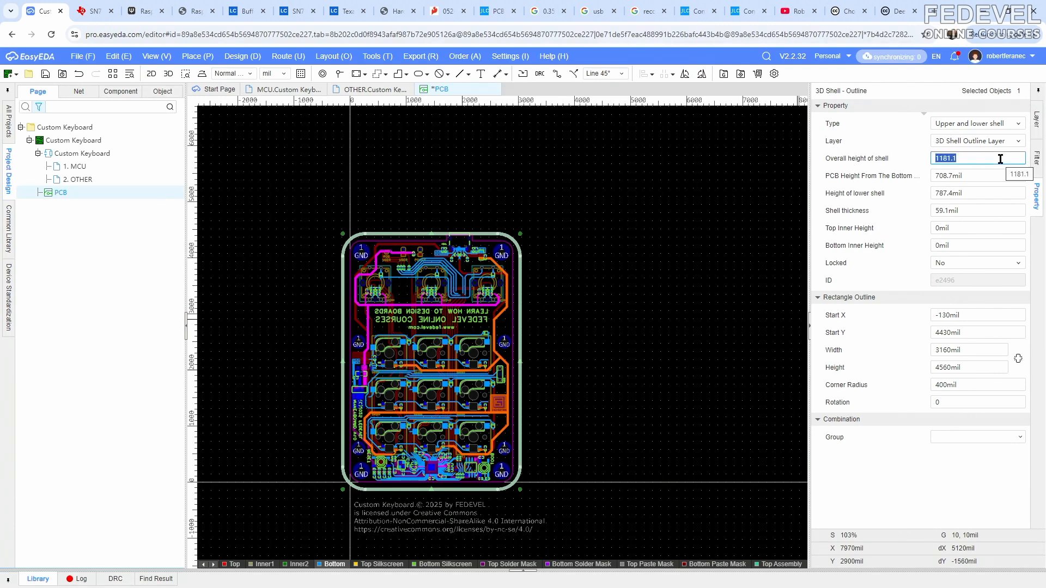
text(750)
key(Return)
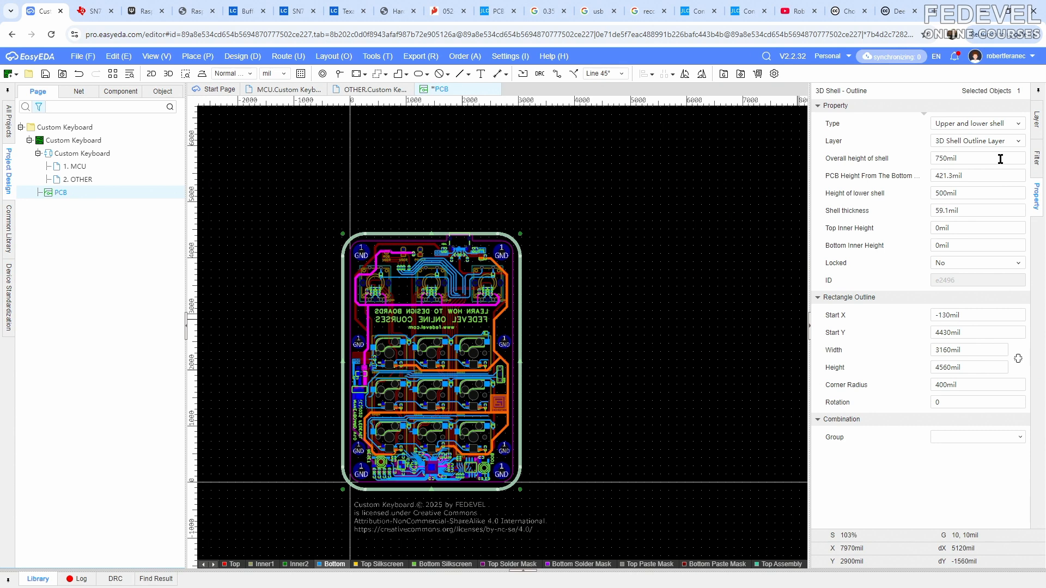
click(992, 176)
text(250)
key(Return)
- Set the lower shell's height to 185mil and the shell thickness to 63mil, and deselect the outline
click(986, 193)
text(185)
key(Return)
click(985, 209)
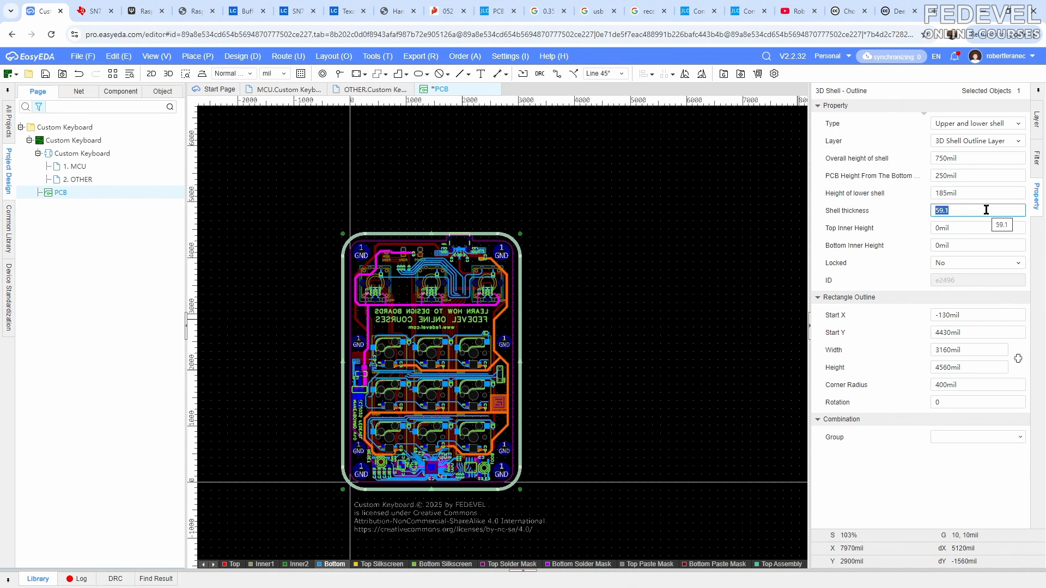
text(63)
key(Return)
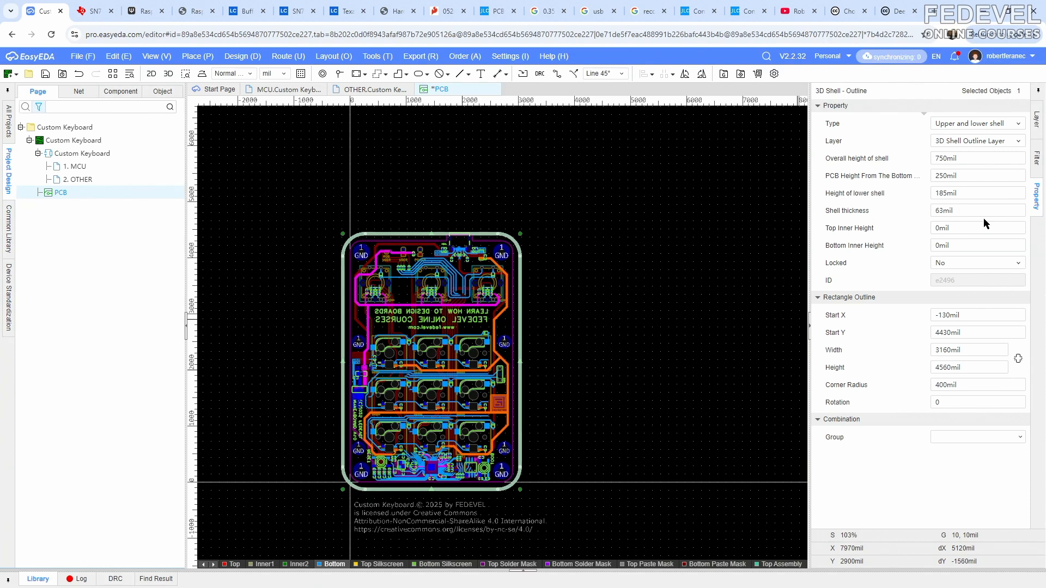
click(980, 248)
key(Return)
click(708, 241)
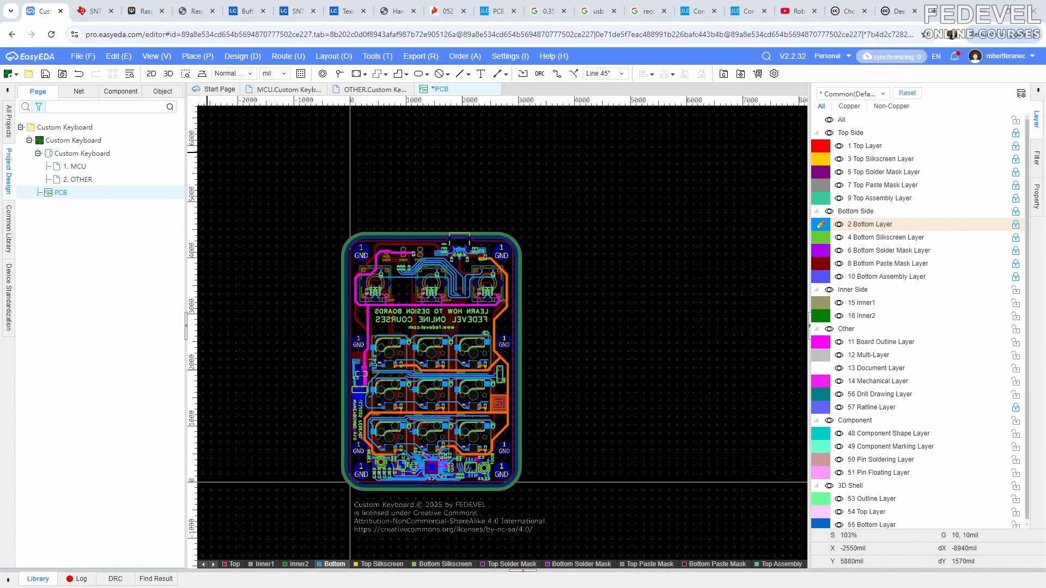
- Examine the enclosure around the board in the already open 3D shell preview and in the regular 3D preview, closing each view
key(alt+Tab)
drag(801, 137, 523, 127)
scroll(555, 224, down, 4)
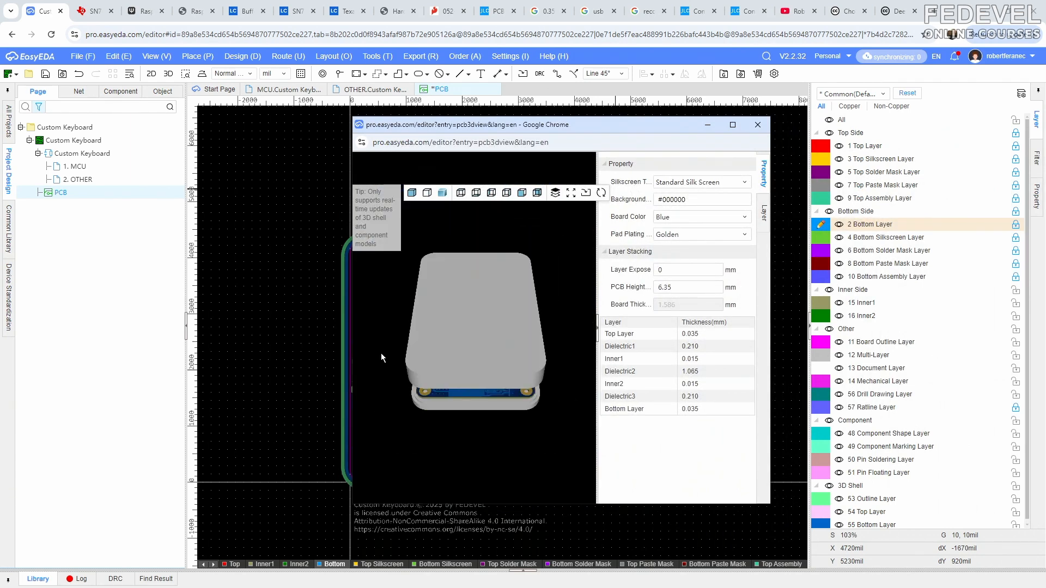
drag(381, 353, 397, 335)
click(758, 125)
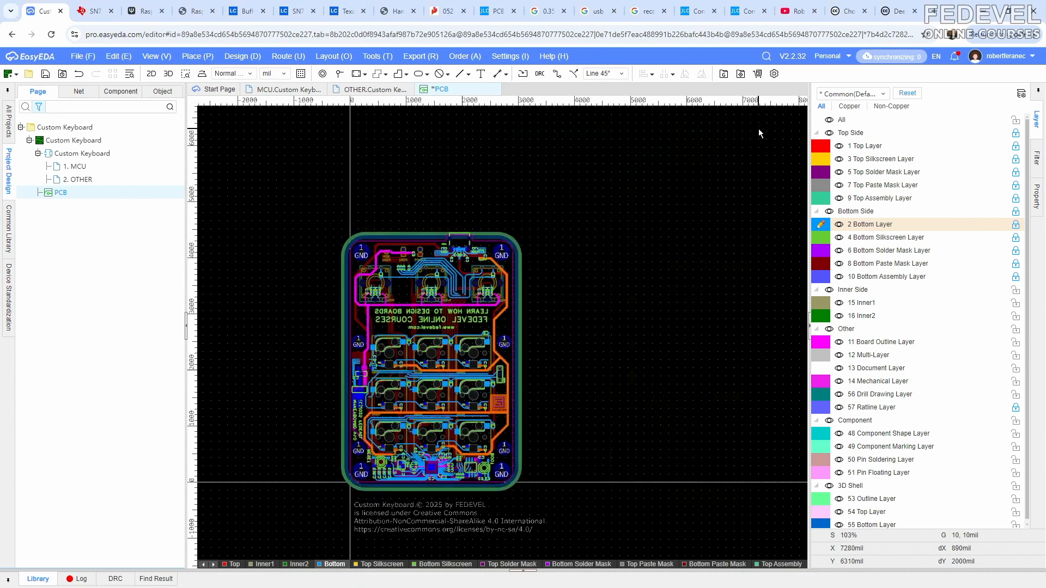
click(170, 75)
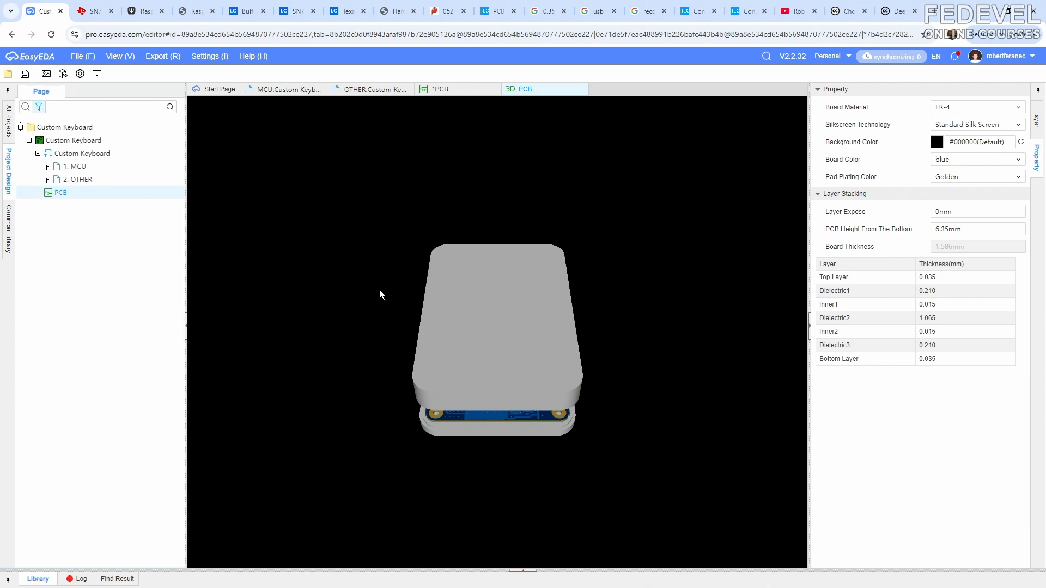
drag(380, 291, 406, 301)
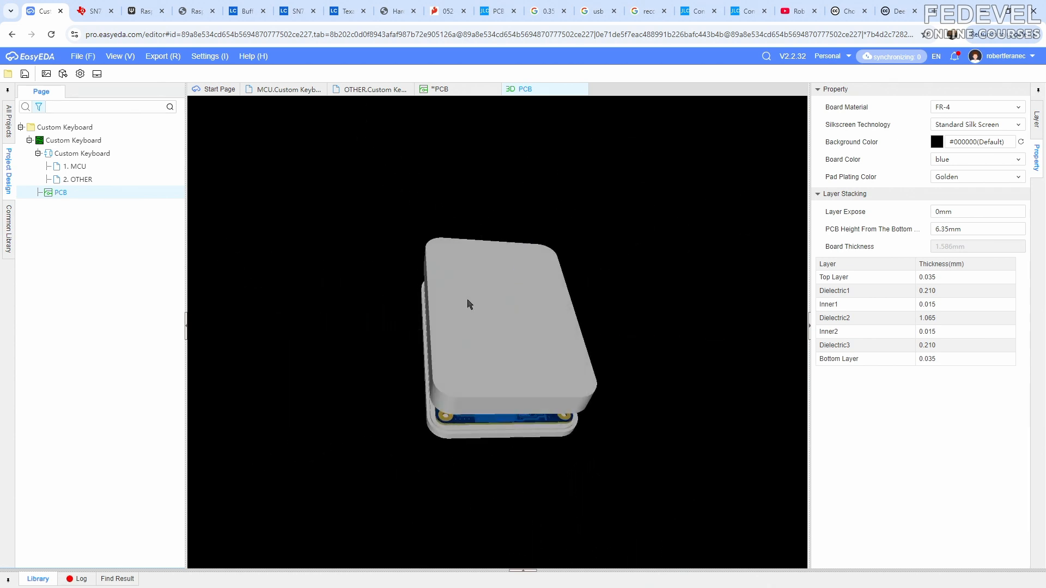
click(1037, 127)
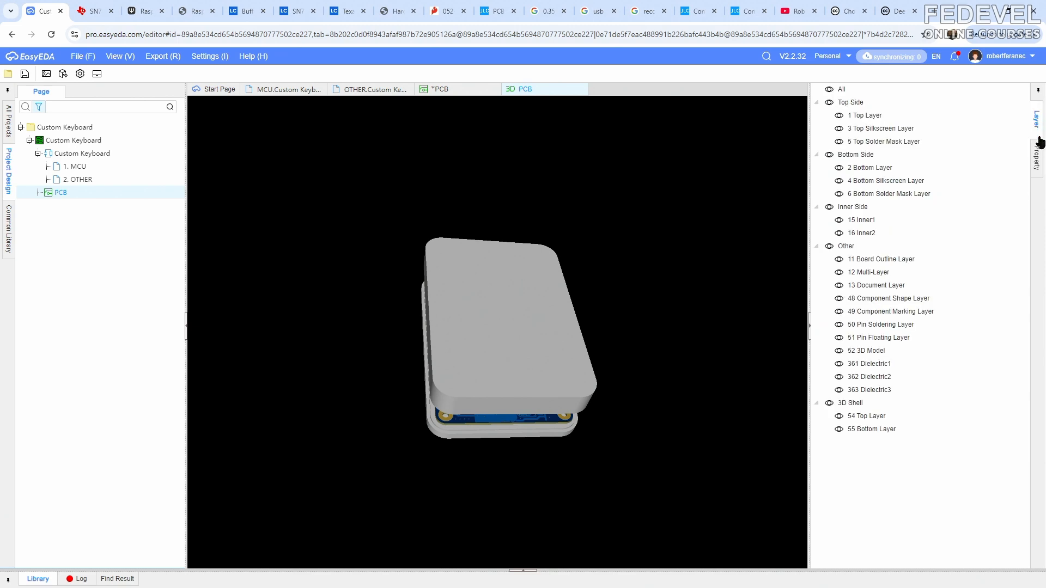
click(1038, 157)
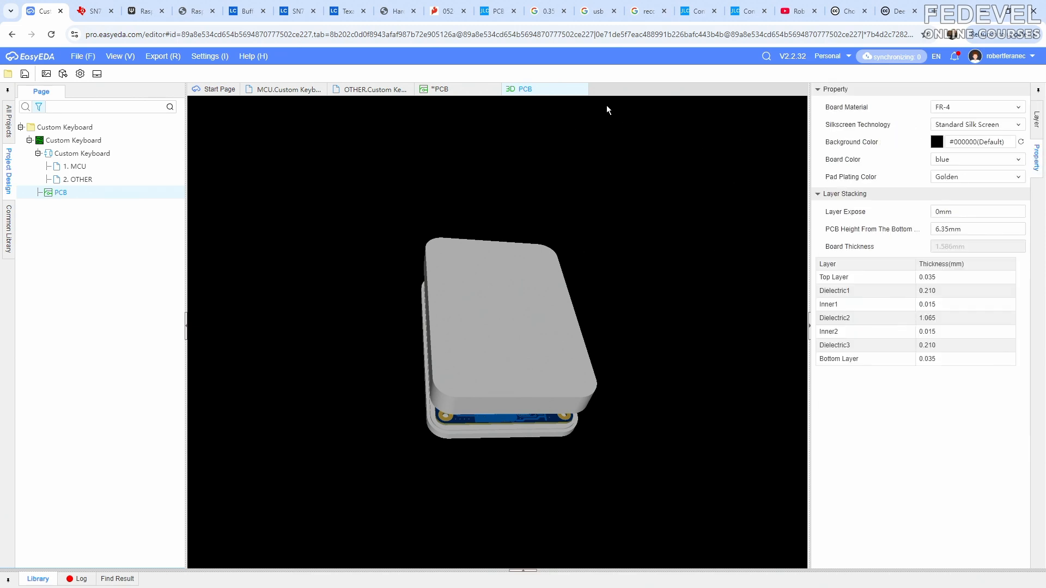
click(581, 89)
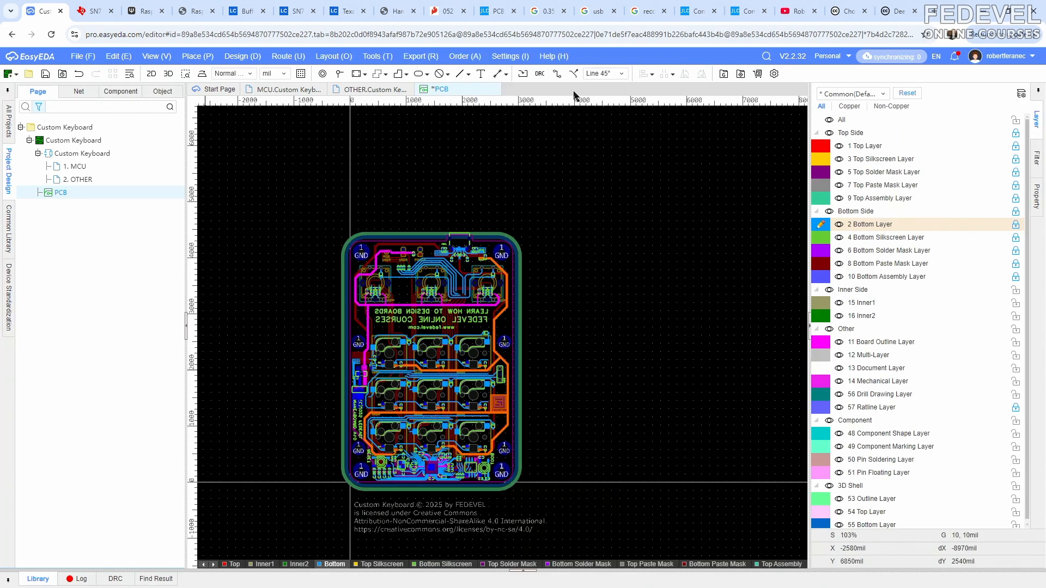
- Open the 3D shell preview and examine the enclosure from several angles with its upper shell lifted apart and closed again
click(156, 56)
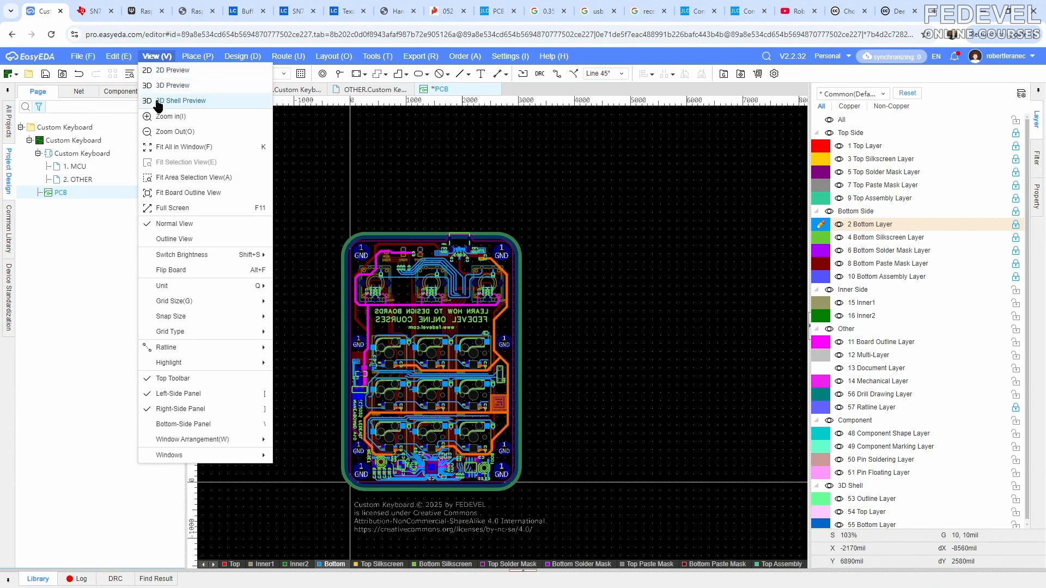
click(207, 102)
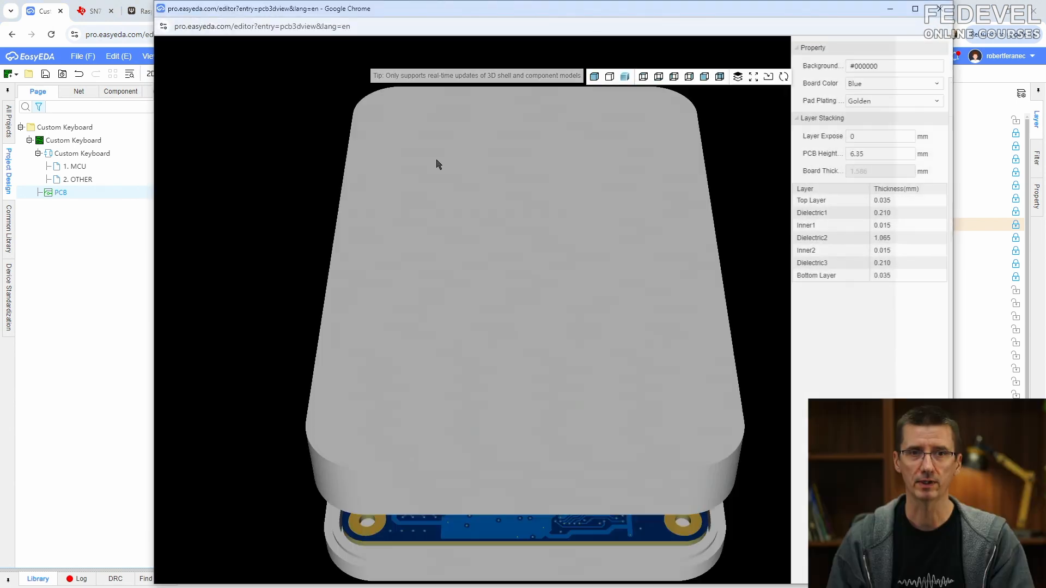
scroll(509, 246, down, 4)
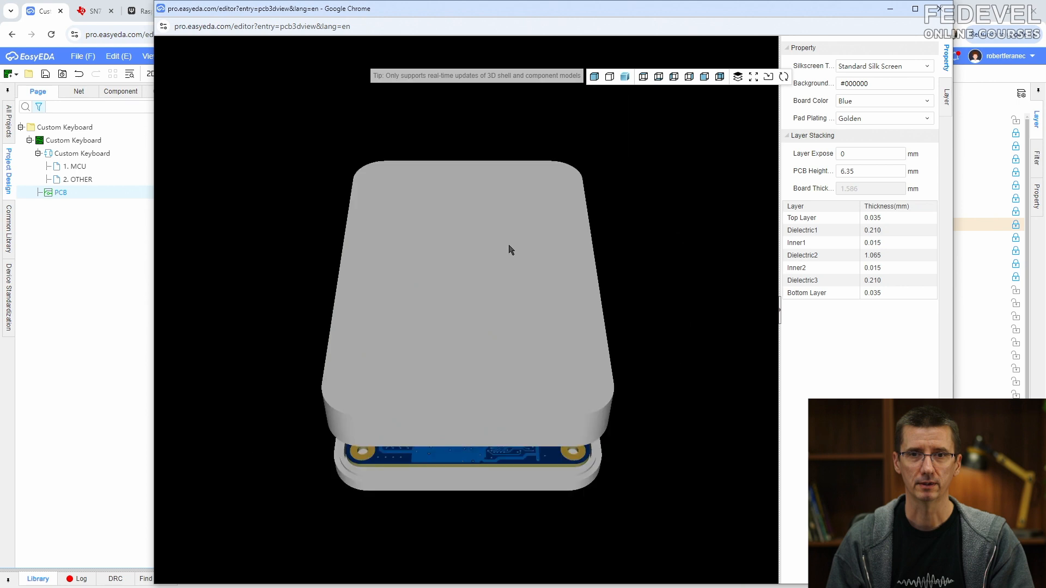
drag(509, 246, 504, 255)
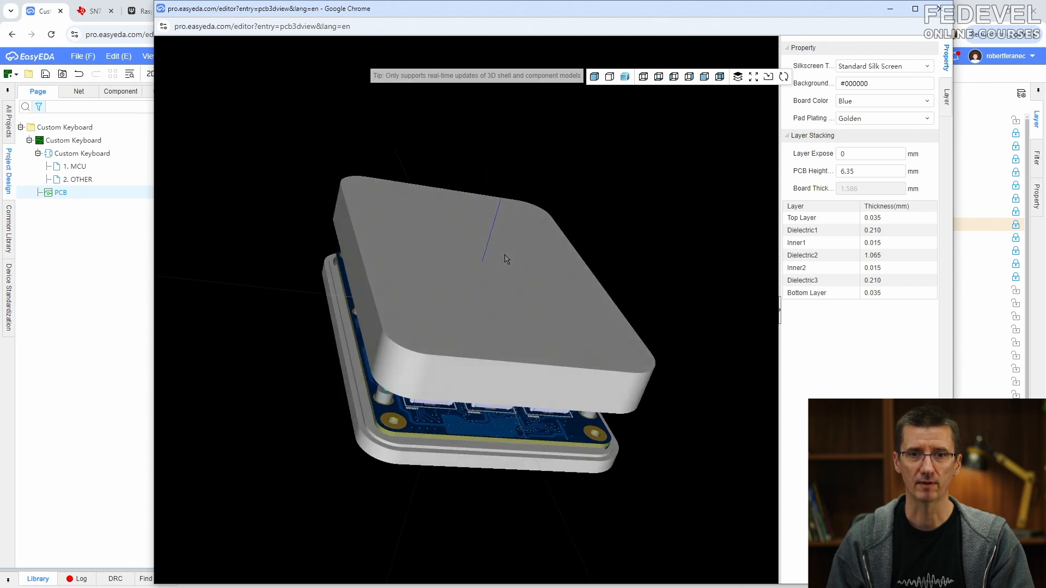
click(737, 76)
drag(672, 97, 691, 114)
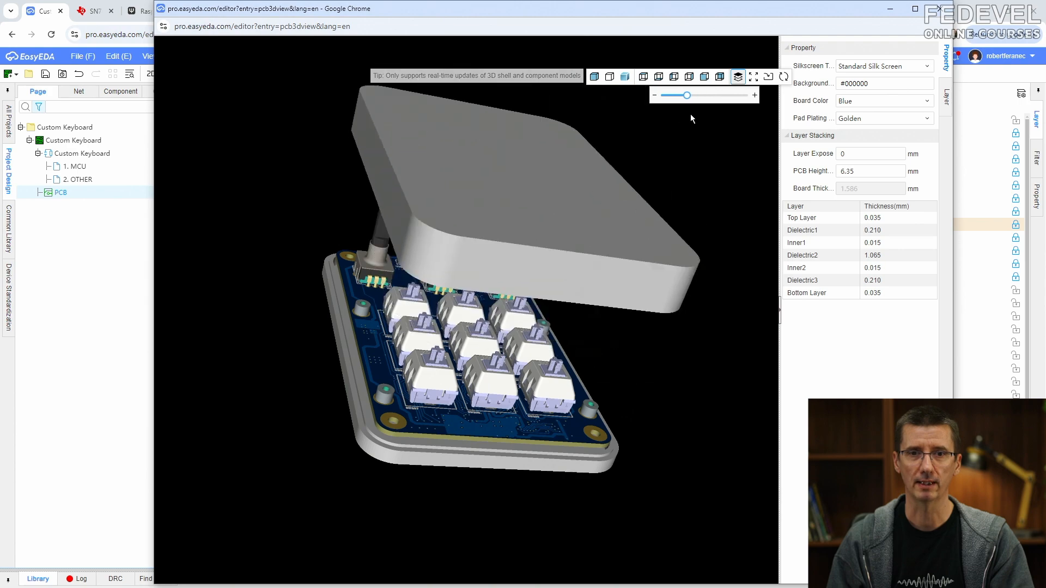
drag(599, 229, 407, 344)
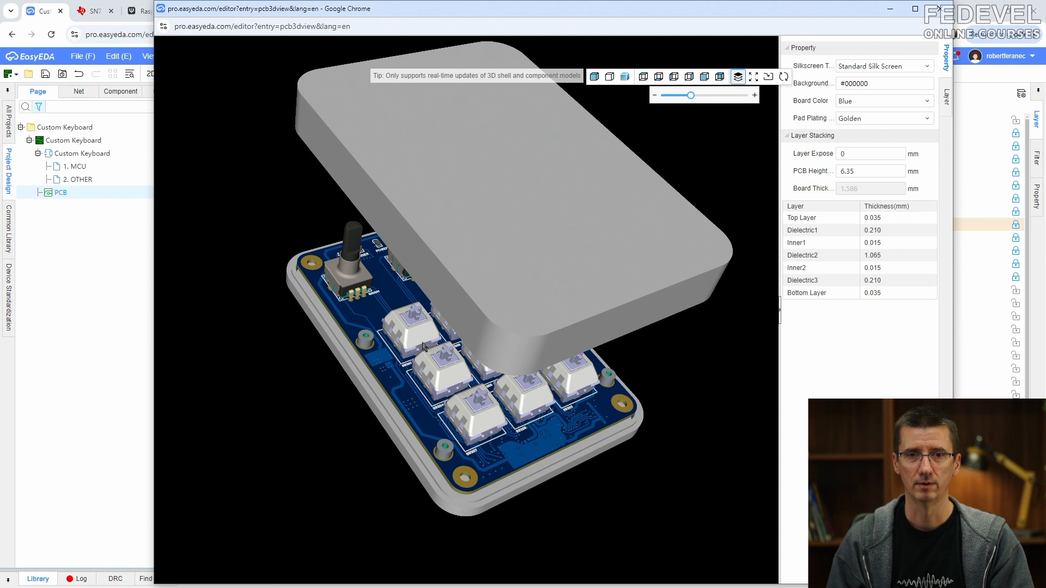
drag(691, 95, 648, 98)
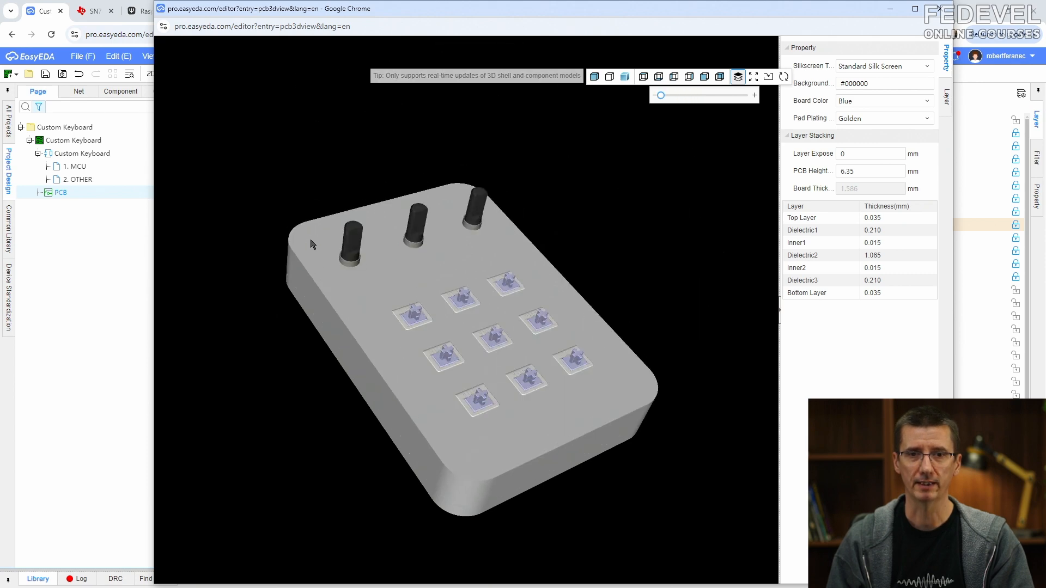
click(888, 10)
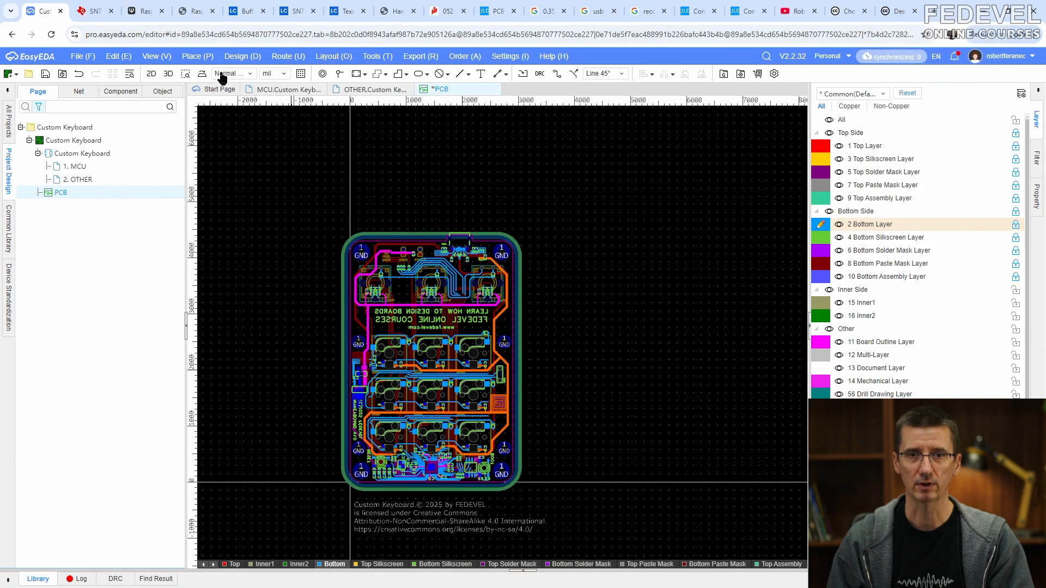
- Save the PCB design with the whole board fitted in view
click(155, 57)
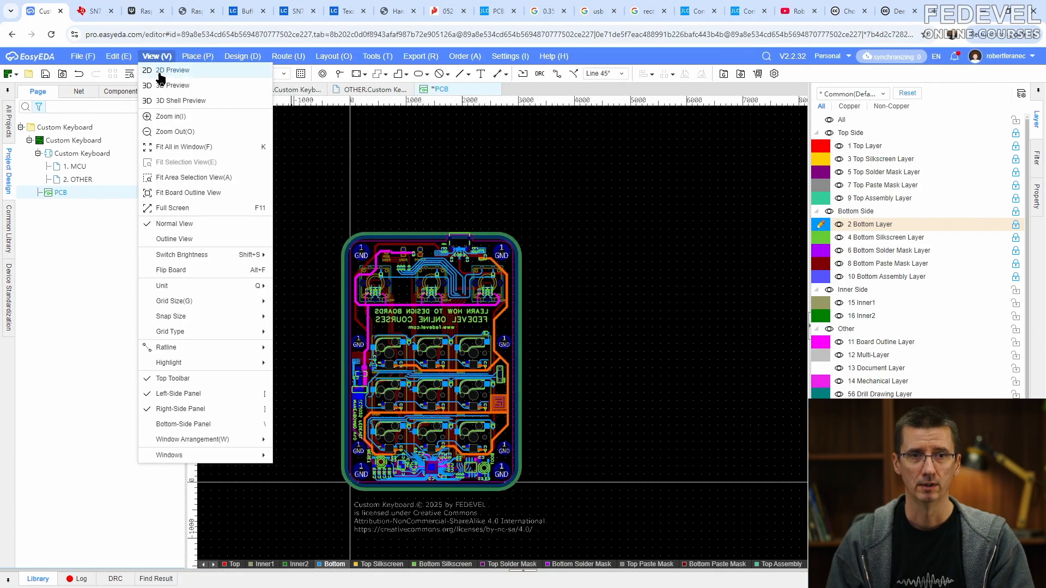
click(173, 151)
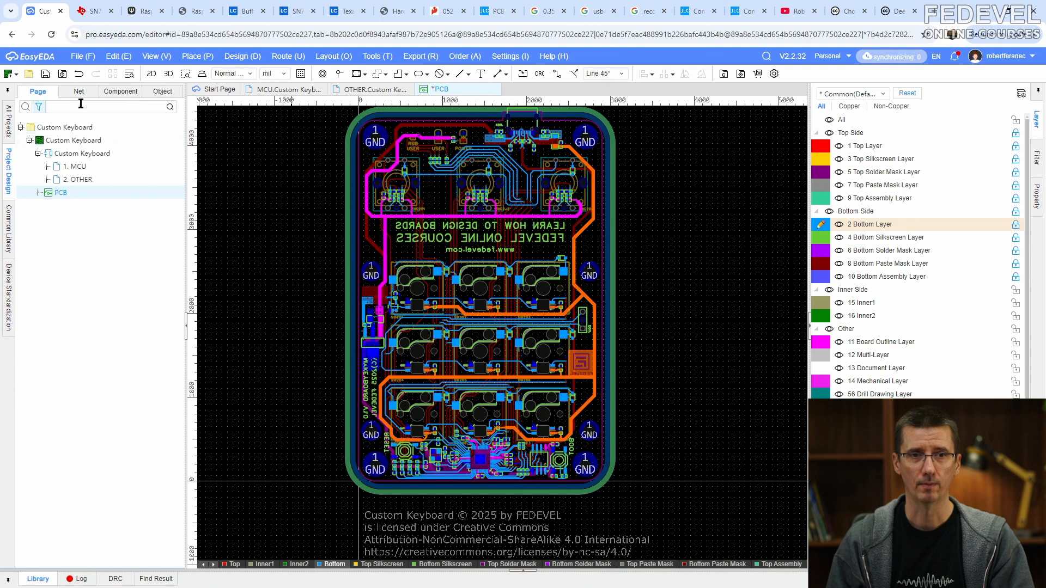
click(46, 74)
- Hide all layers except the 3D Shell group and the Top Silkscreen Layer
click(829, 120)
click(829, 486)
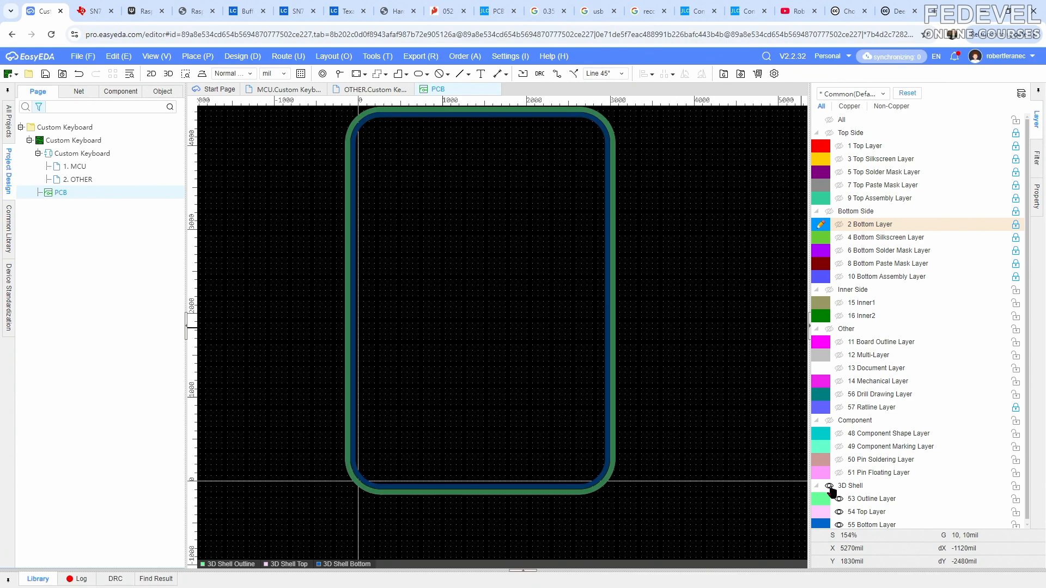
click(839, 159)
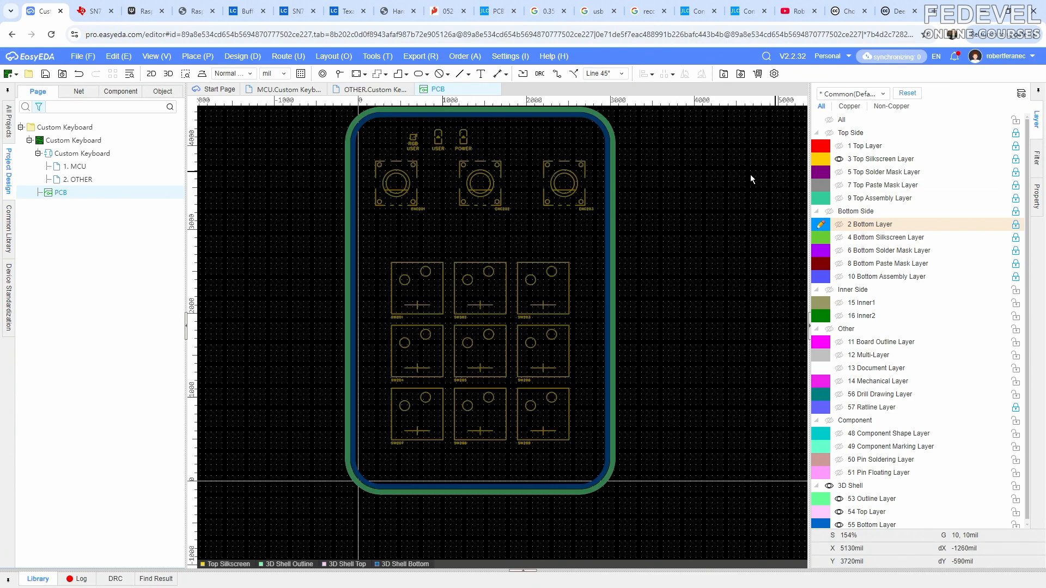
- Draw a rectangular top/bottom slot region about 2320 by 2320 mil on the 3D Shell Top Layer around the nine key switches
click(192, 57)
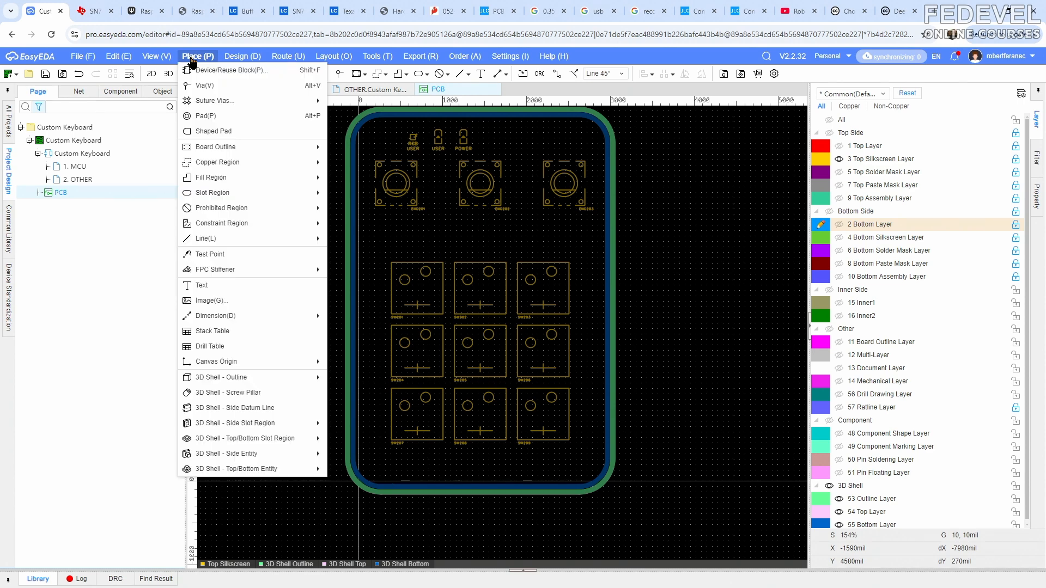
mouse_move(215, 385)
mouse_move(216, 441)
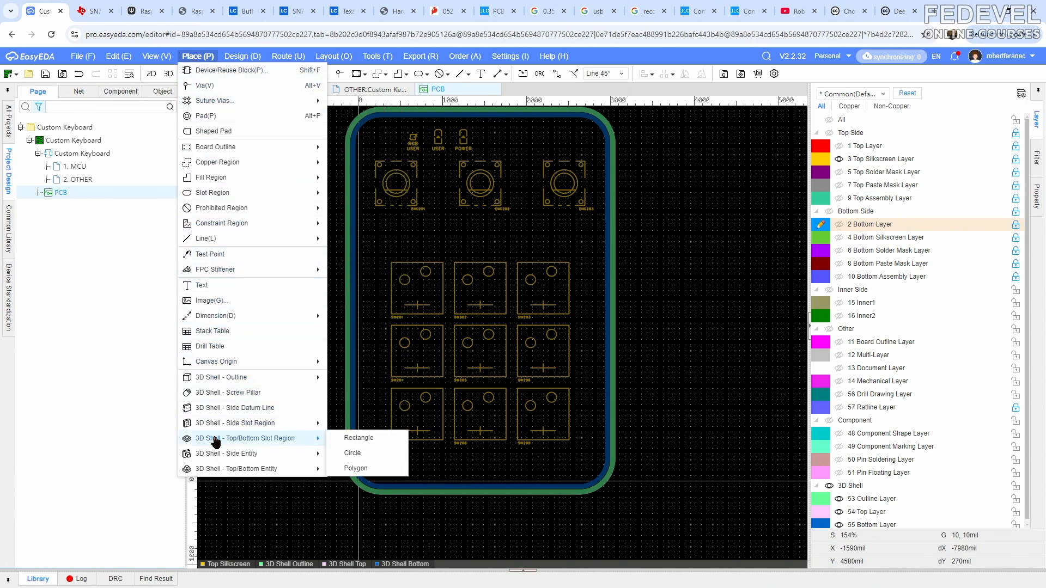
click(352, 439)
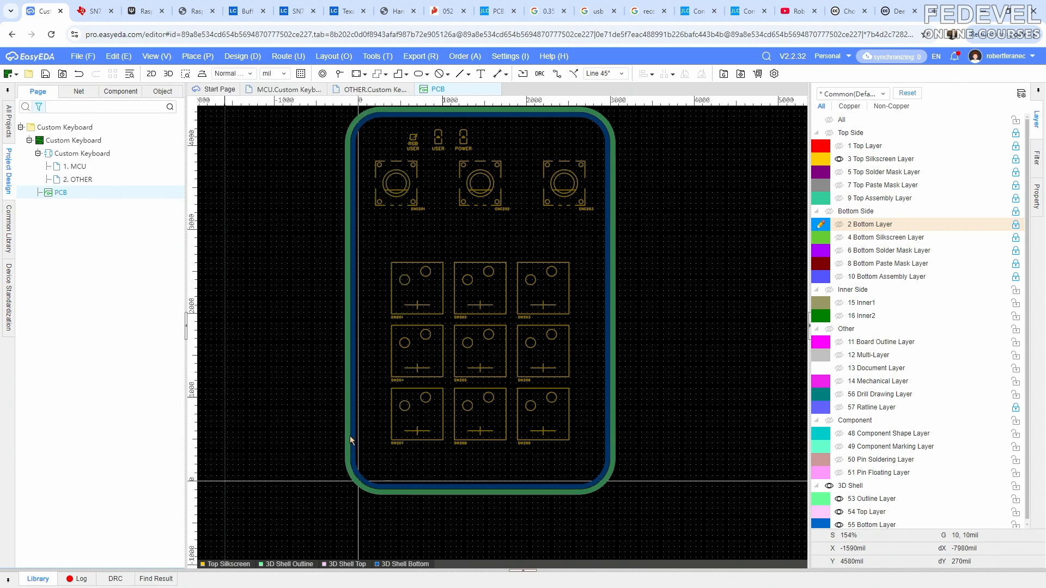
scroll(390, 253, up, 10)
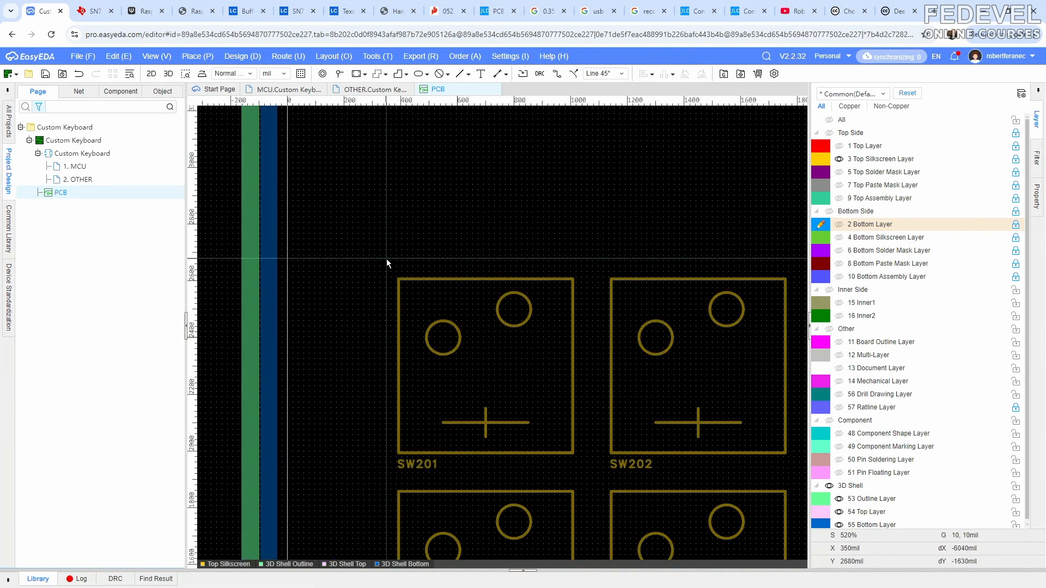
click(348, 237)
scroll(348, 238, down, 10)
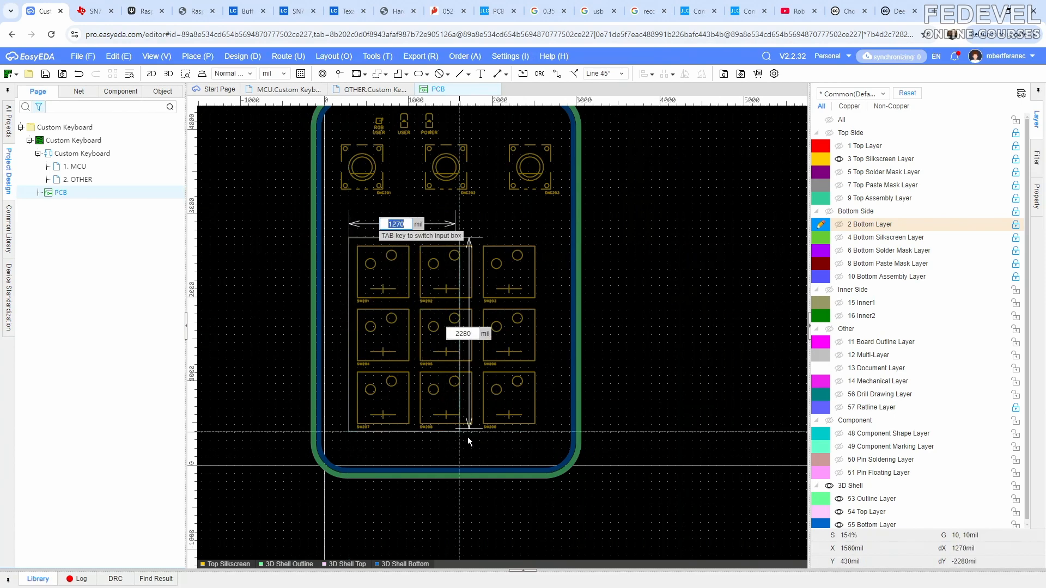
click(543, 432)
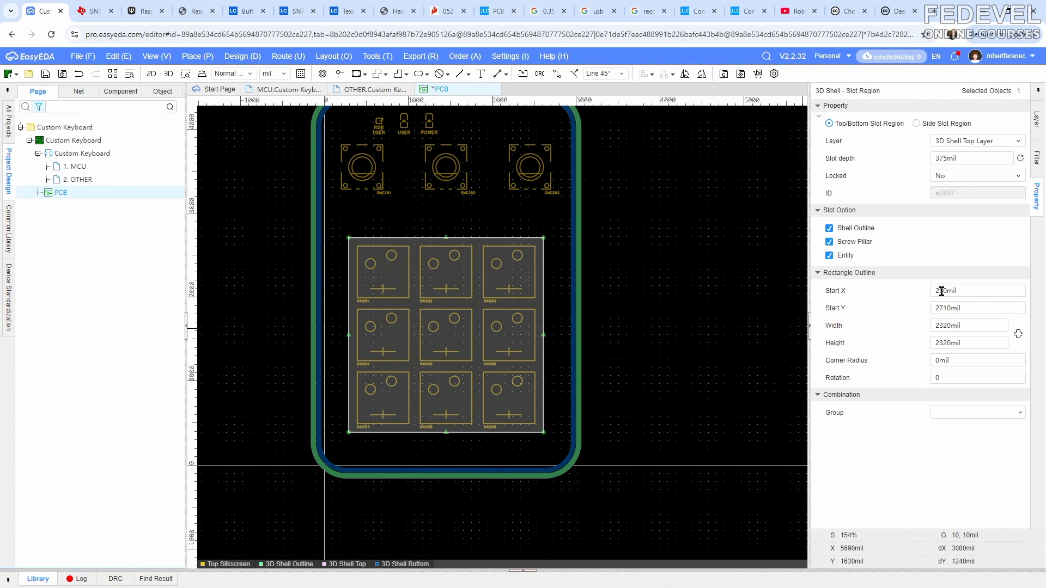
click(974, 326)
click(972, 343)
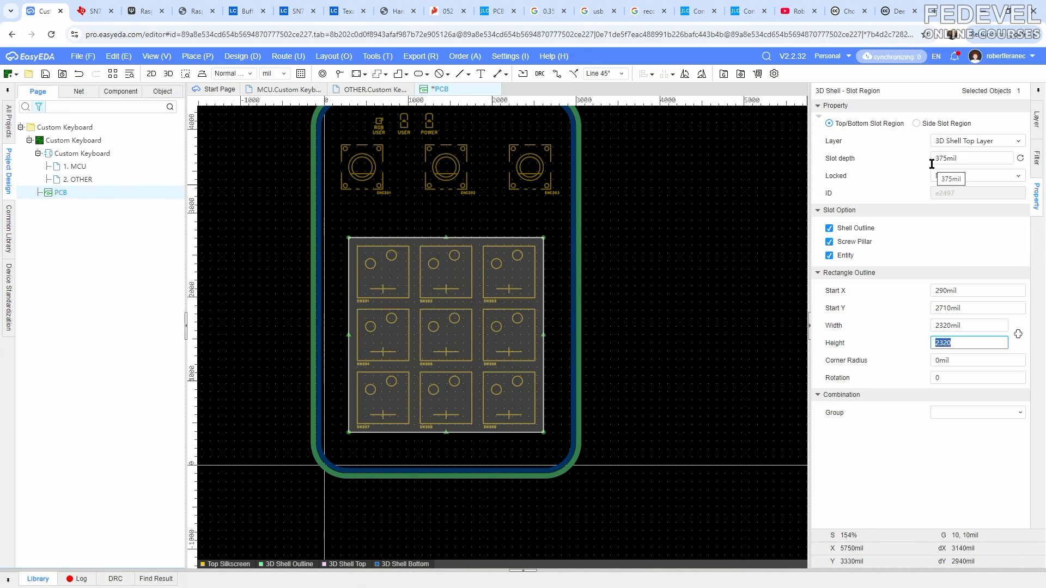
click(691, 196)
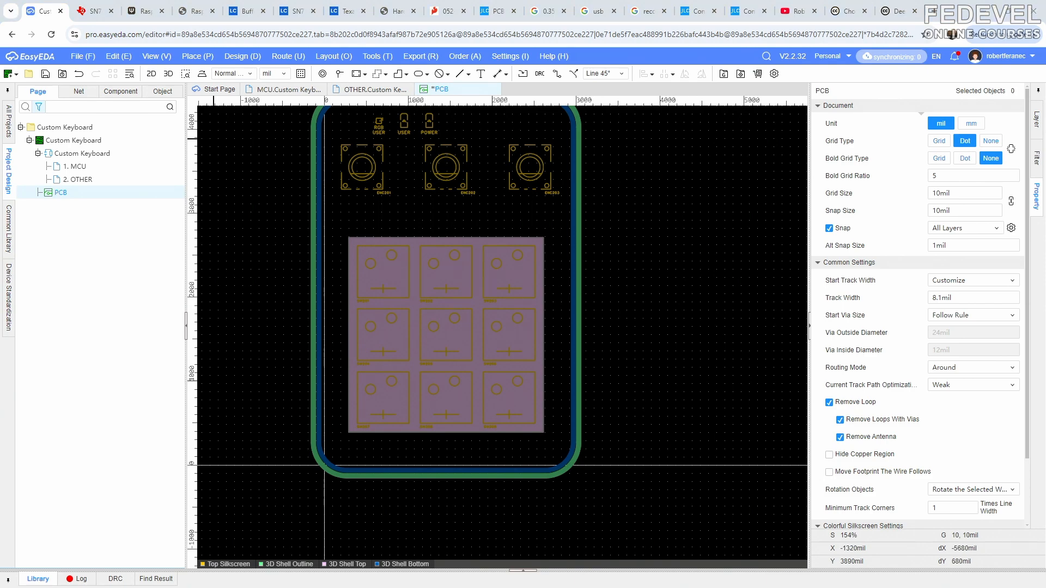
- Examine the key-switch opening in the 3D shell preview, including the slot volume shown in the see-through outline display
key(alt+Tab)
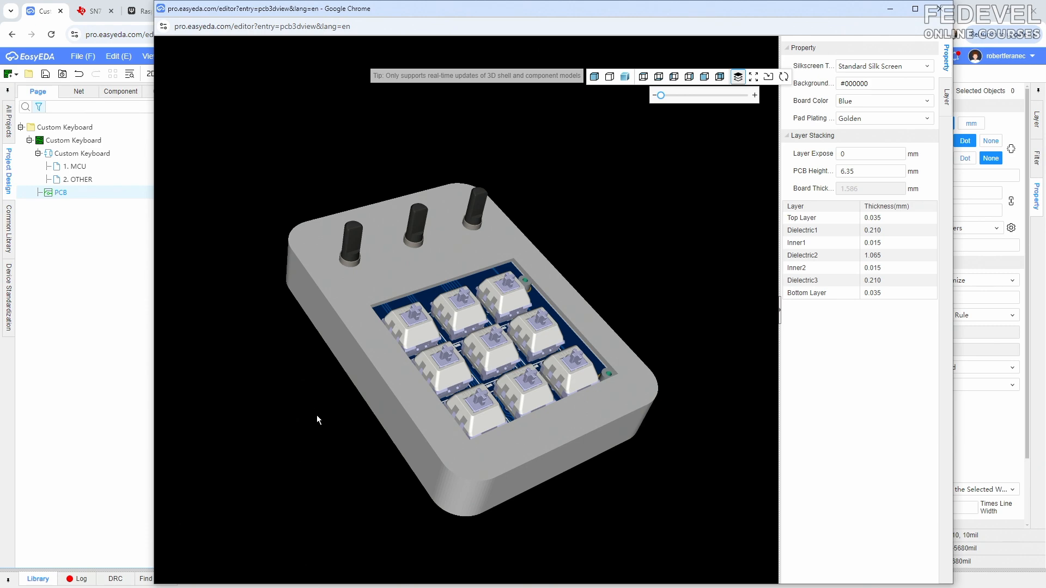
drag(323, 403, 367, 302)
click(609, 77)
scroll(367, 302, up, 5)
scroll(369, 305, down, 3)
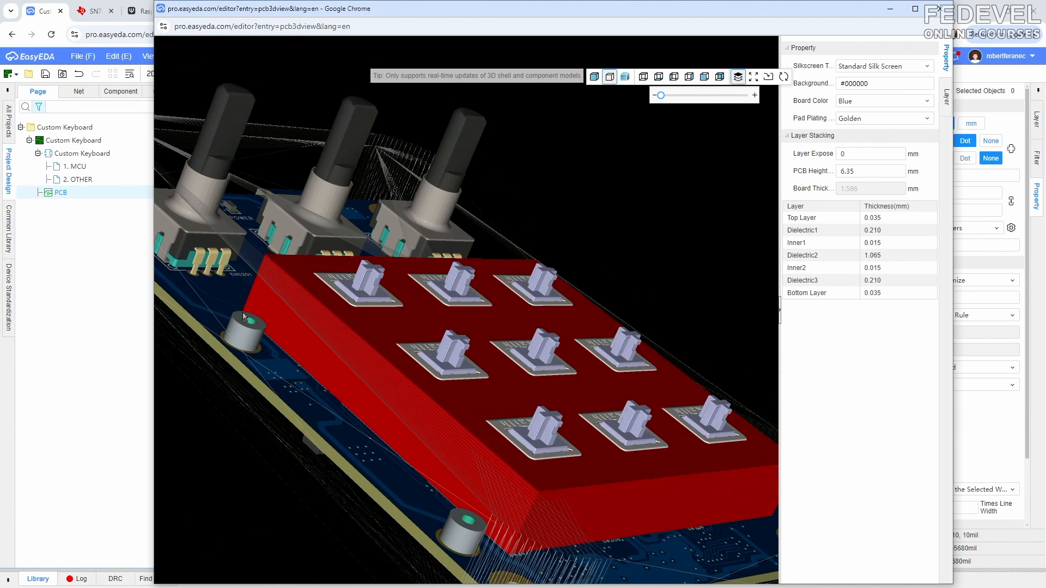
click(957, 19)
- Reduce the slot depth of the rectangular slot region around the key switches
click(475, 299)
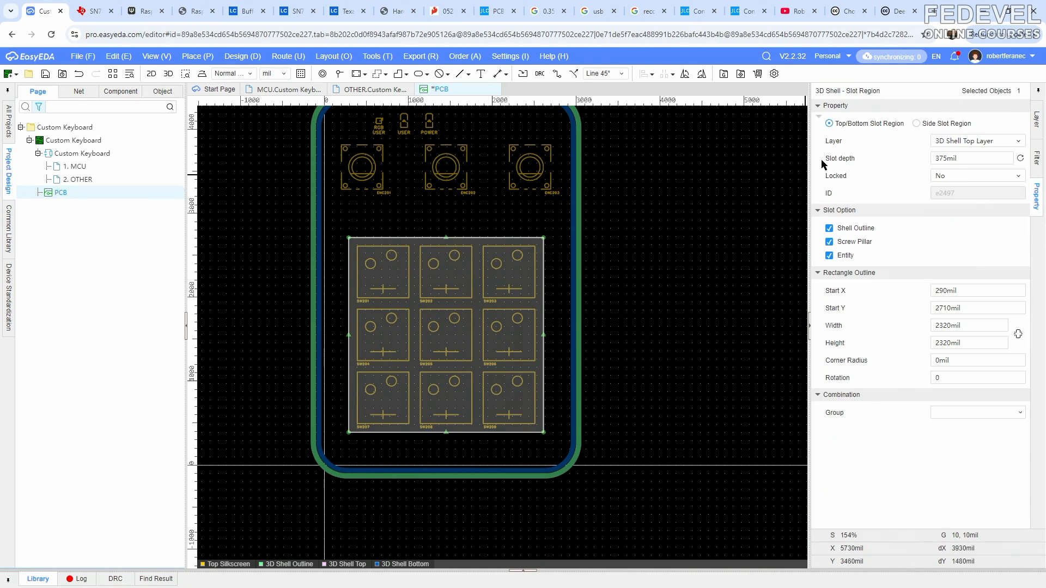
double_click(986, 158)
text(250)
key(Return)
- Examine the shallower slot in the 3D shell preview from several angles, in the outline display and with the solid shell
key(alt+Tab)
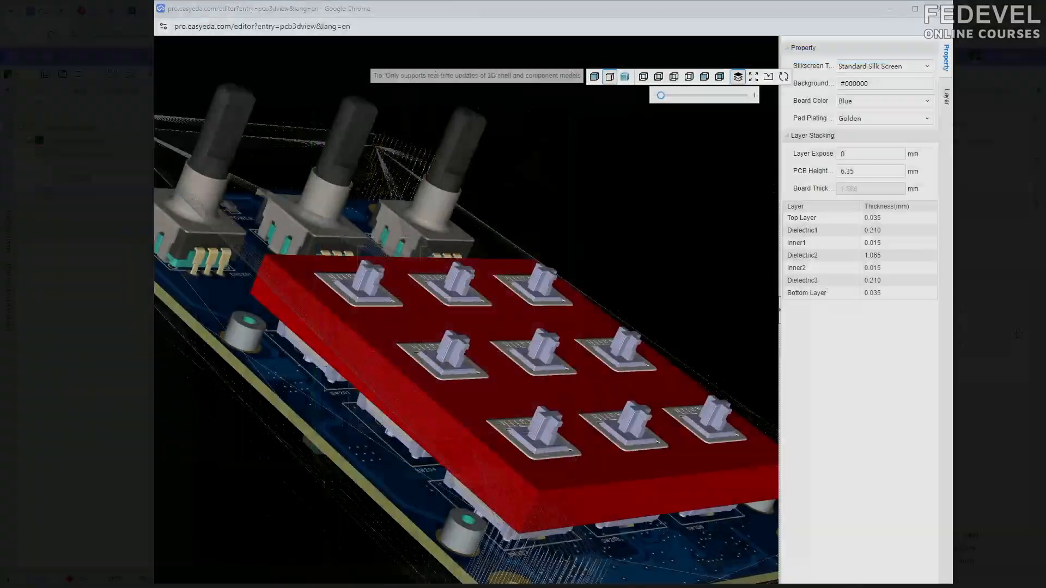
drag(265, 394, 183, 416)
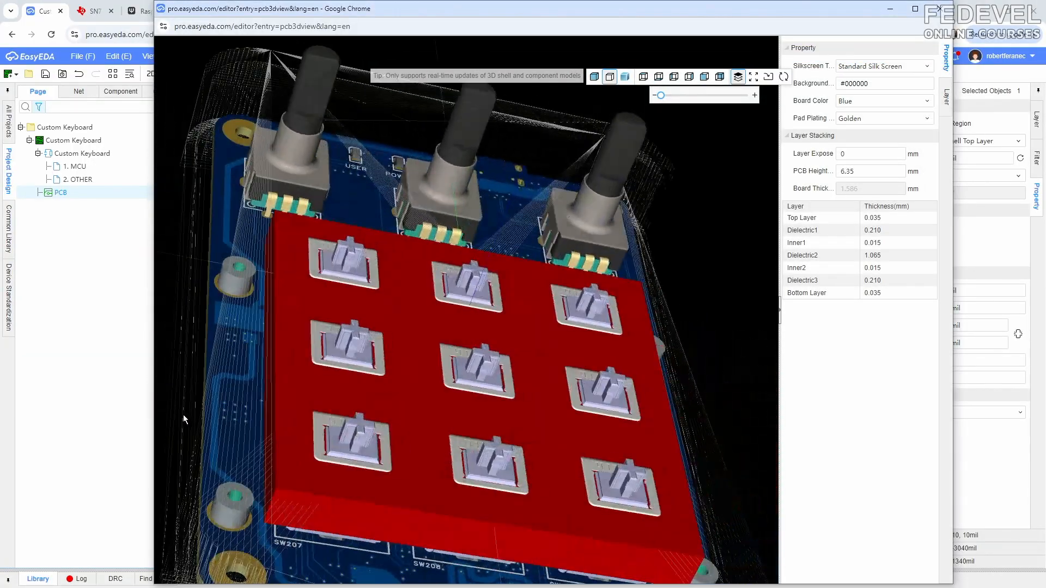
scroll(418, 288, down, 5)
mouse_move(419, 288)
mouse_down()
mouse_move(413, 338)
mouse_move(439, 302)
mouse_move(351, 346)
mouse_move(344, 311)
mouse_move(383, 261)
mouse_move(388, 324)
mouse_up()
click(594, 80)
mouse_move(660, 97)
mouse_down()
mouse_move(706, 99)
mouse_move(654, 101)
mouse_up()
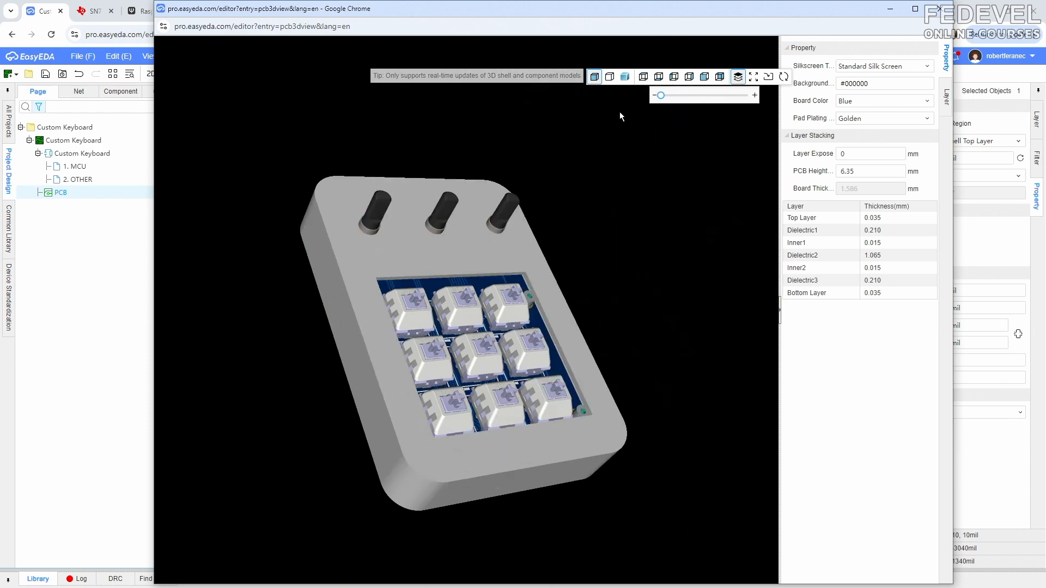
drag(602, 215, 576, 216)
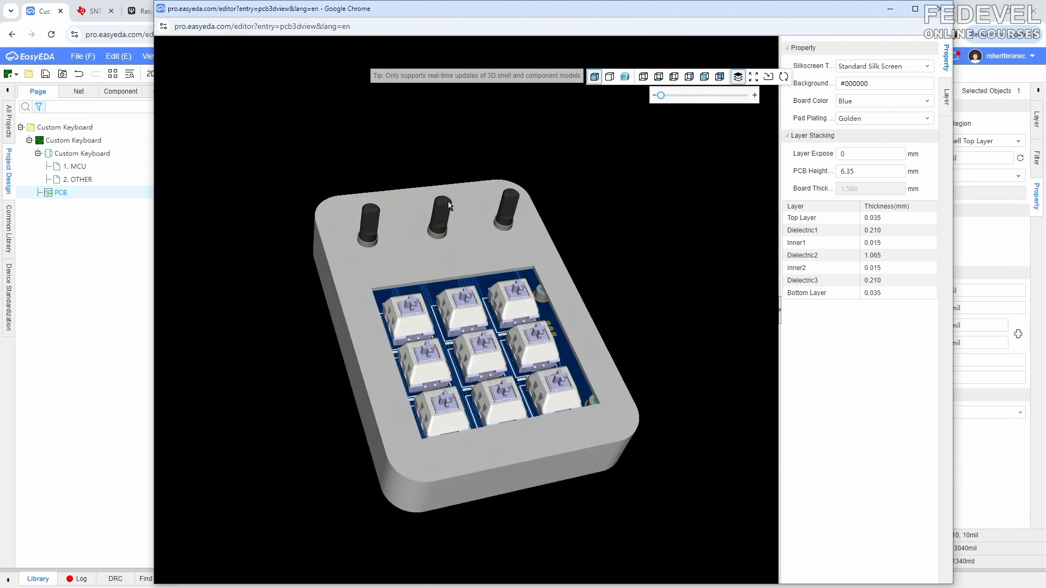
click(891, 9)
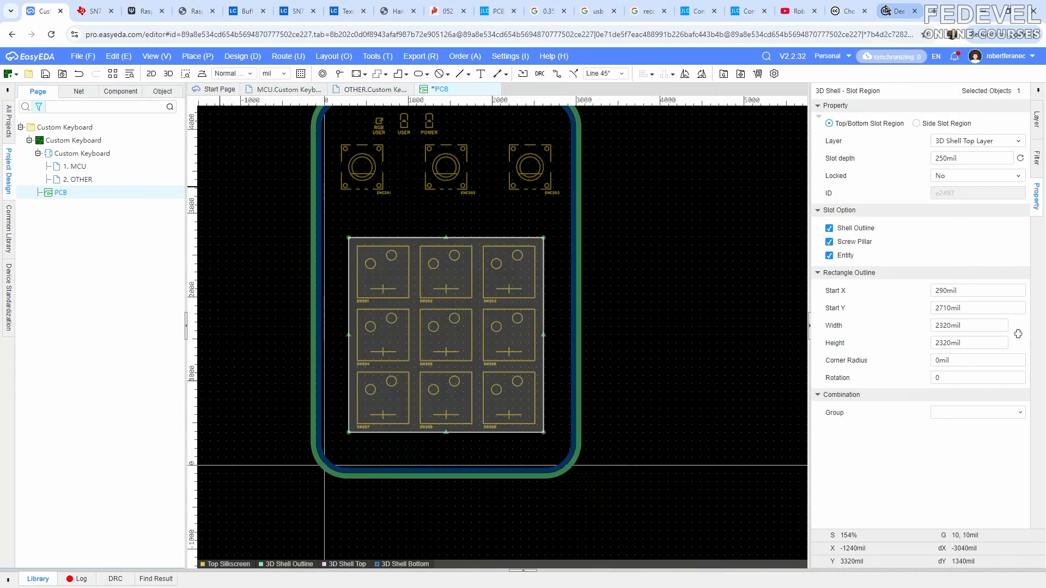
- Fit the whole board in view and save the PCB design
click(158, 57)
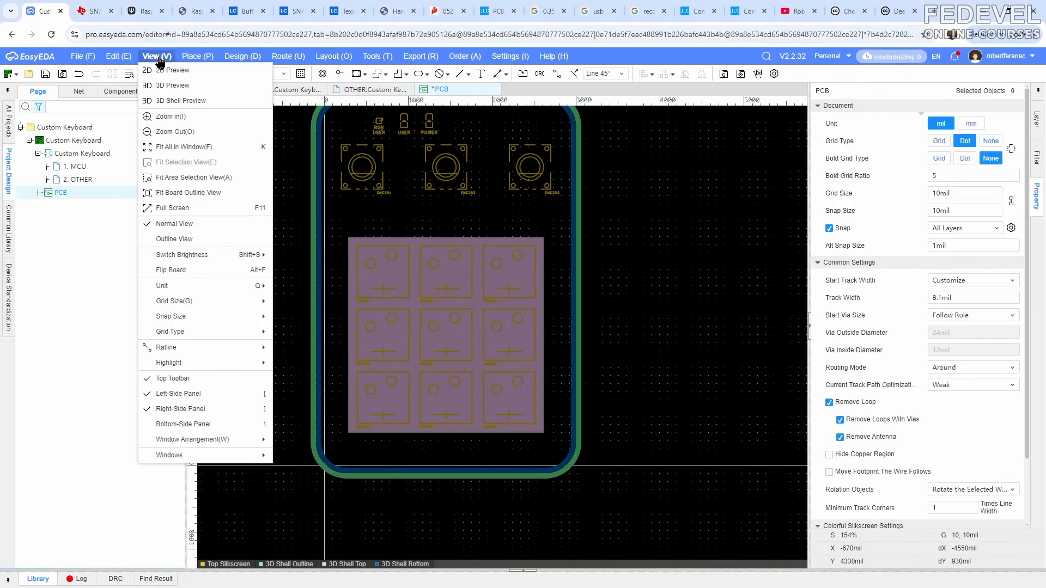
click(170, 148)
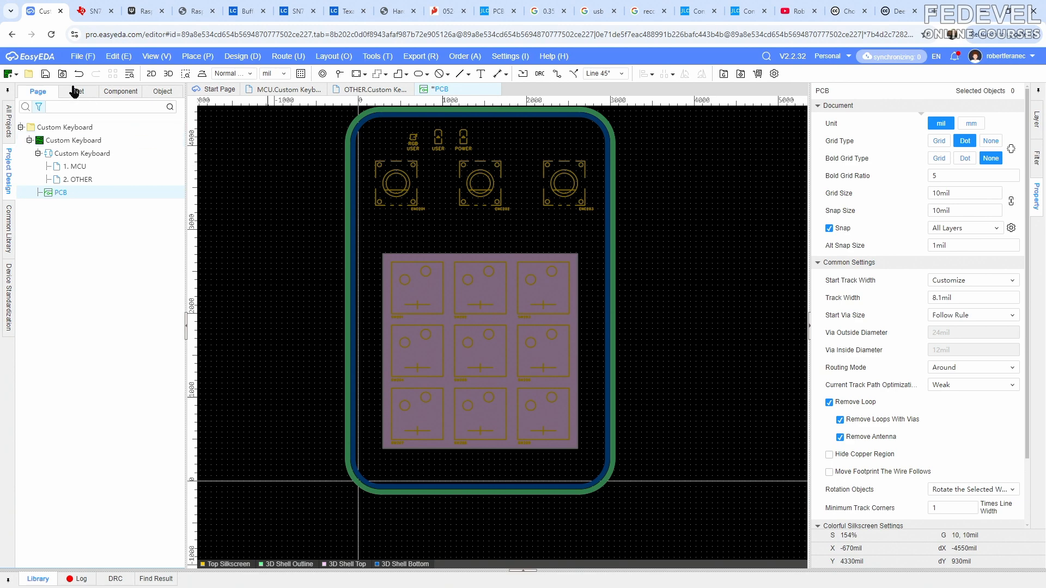
click(46, 74)
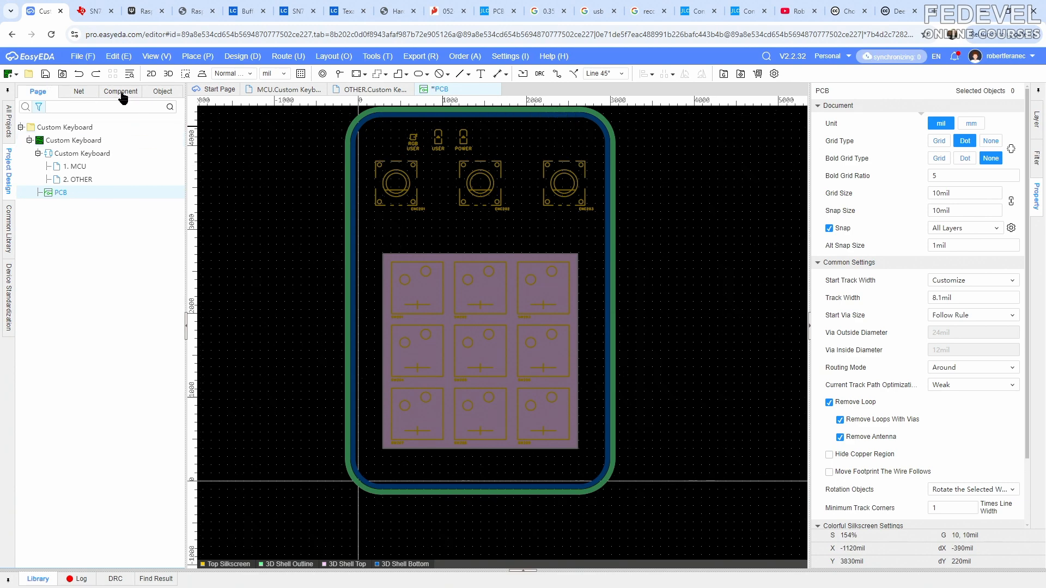
- Place a circular top/bottom slot region with a 275 mil radius just below encoder ENC201
click(197, 56)
mouse_move(234, 438)
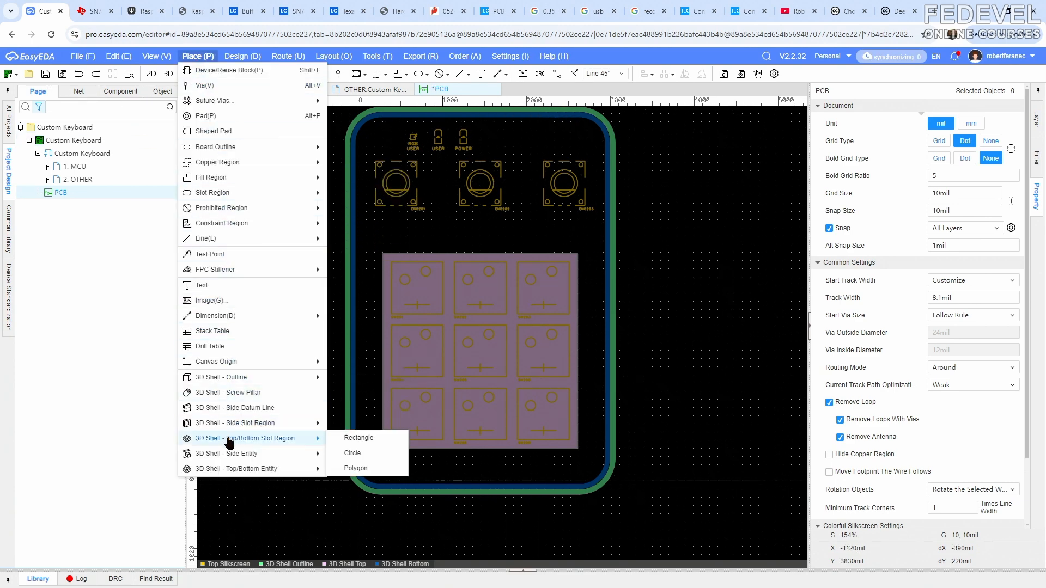
click(352, 453)
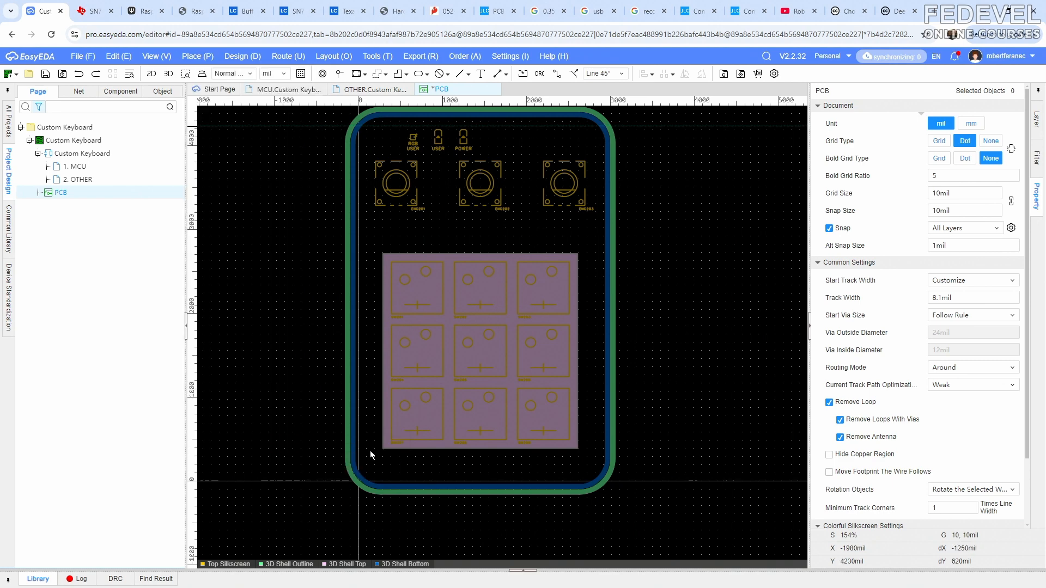
scroll(427, 224, up, 4)
click(373, 249)
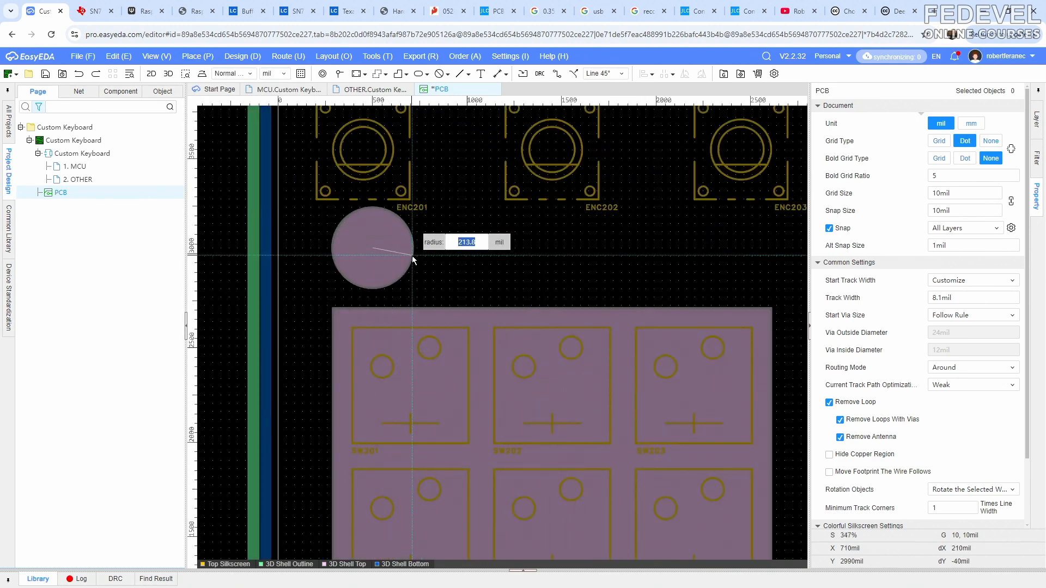
text(275)
key(Return)
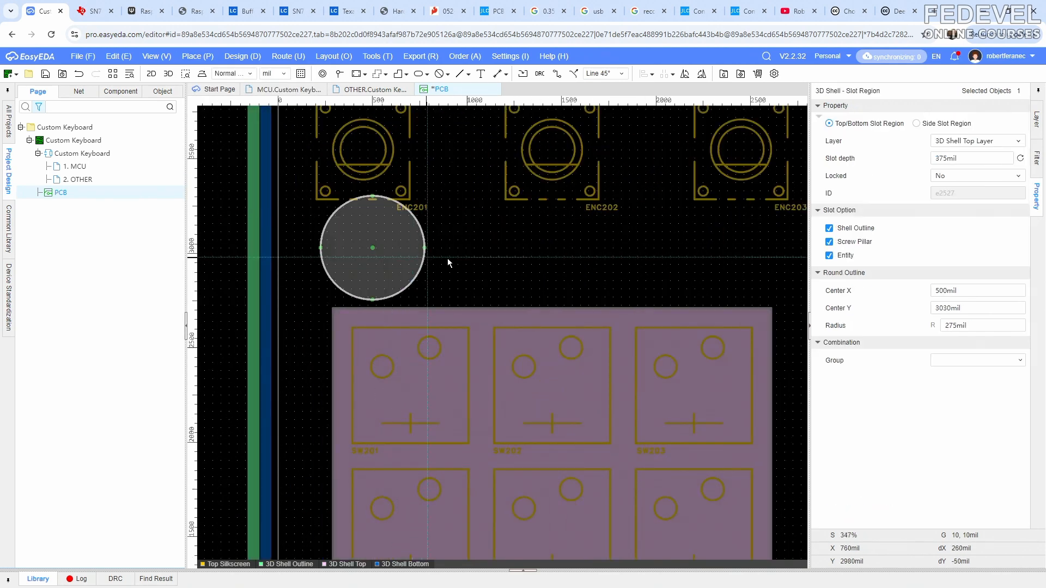
right_click(487, 253)
click(480, 234)
- Copy the circular slot region using a reference point and paste two copies in a row between the encoders and the key switches
click(394, 241)
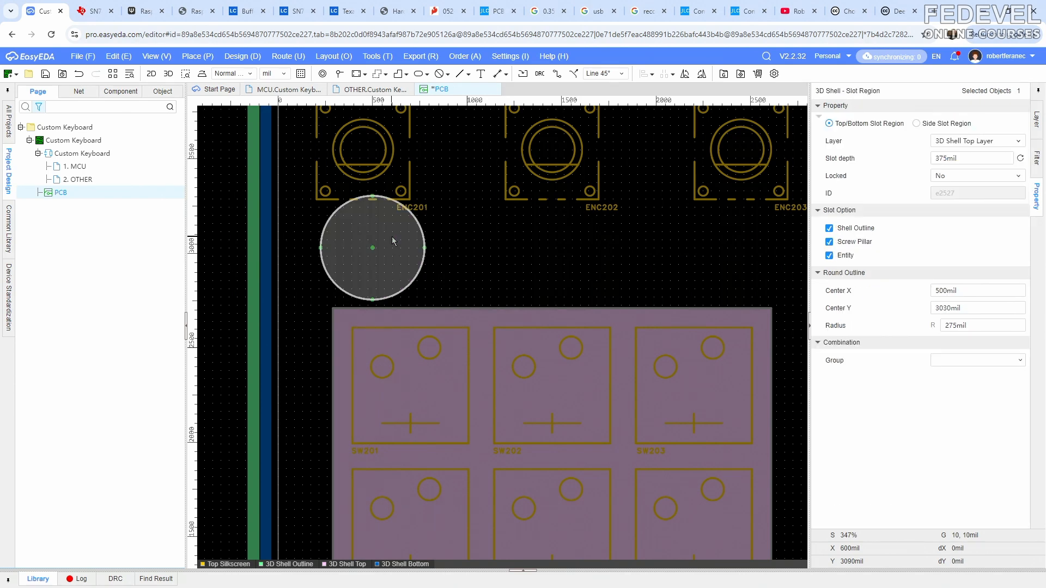
right_click(391, 236)
click(416, 294)
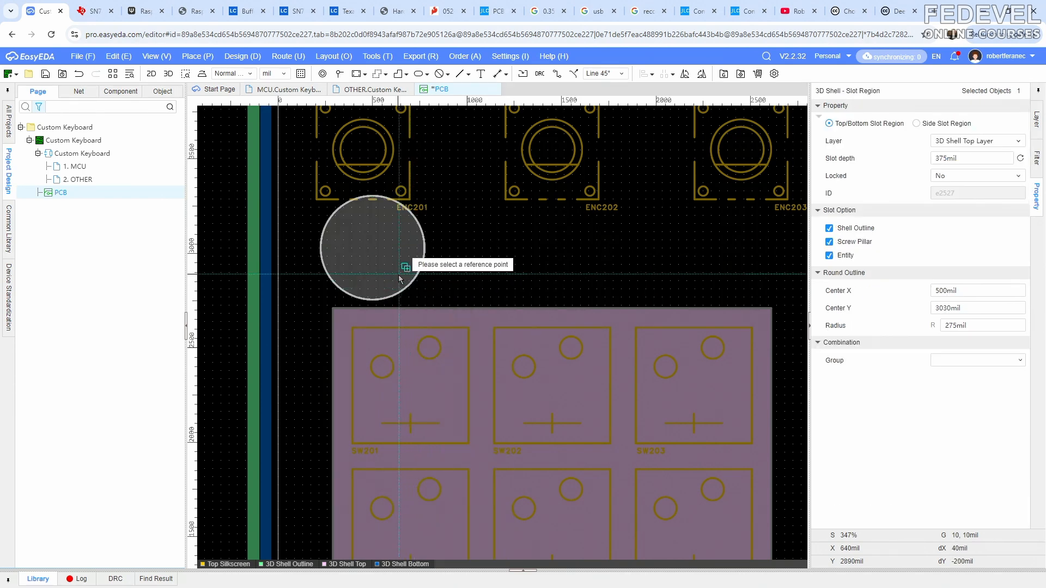
click(465, 254)
right_click(465, 253)
click(493, 280)
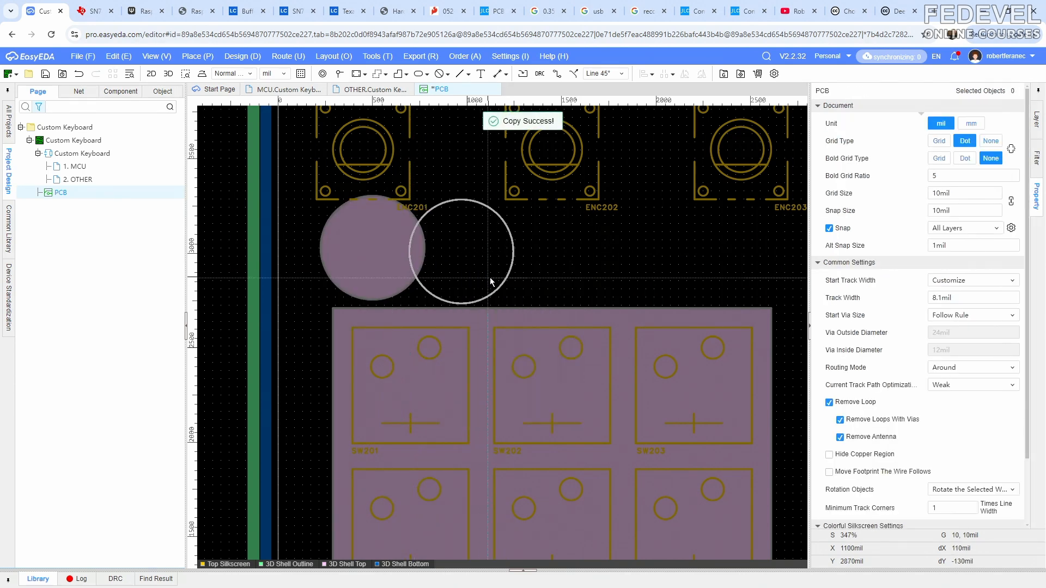
click(617, 260)
right_click(616, 260)
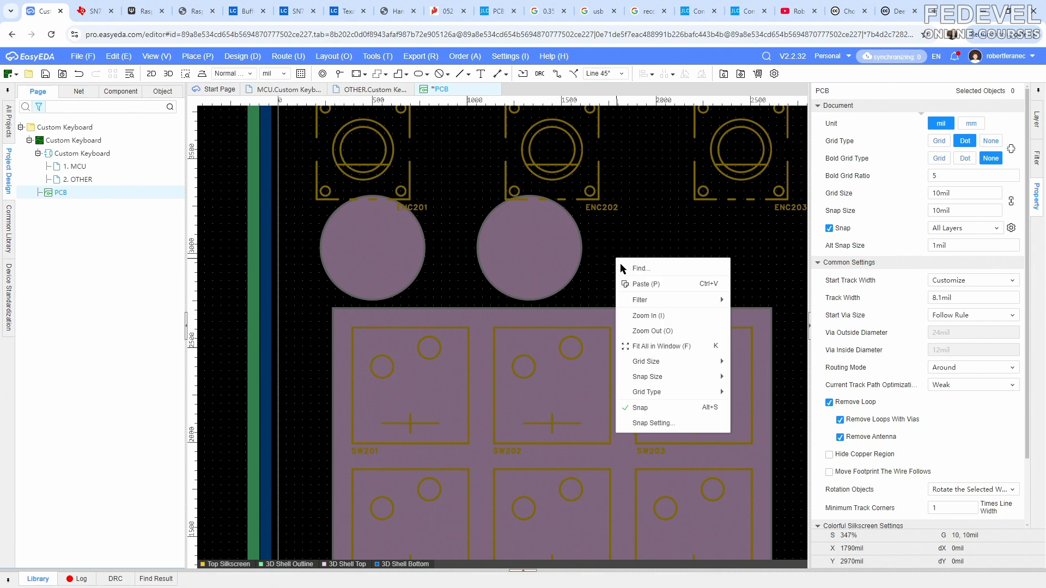
click(627, 271)
click(757, 283)
click(756, 284)
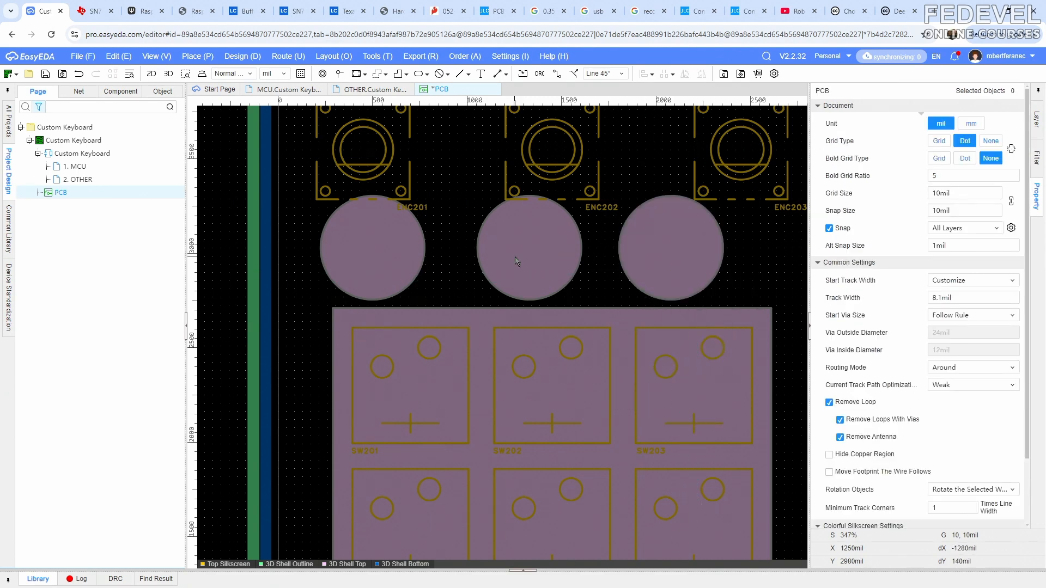
- Show and unlock the Top Layer, and select encoder ENC201 to read its center coordinates
scroll(593, 188, down, 2)
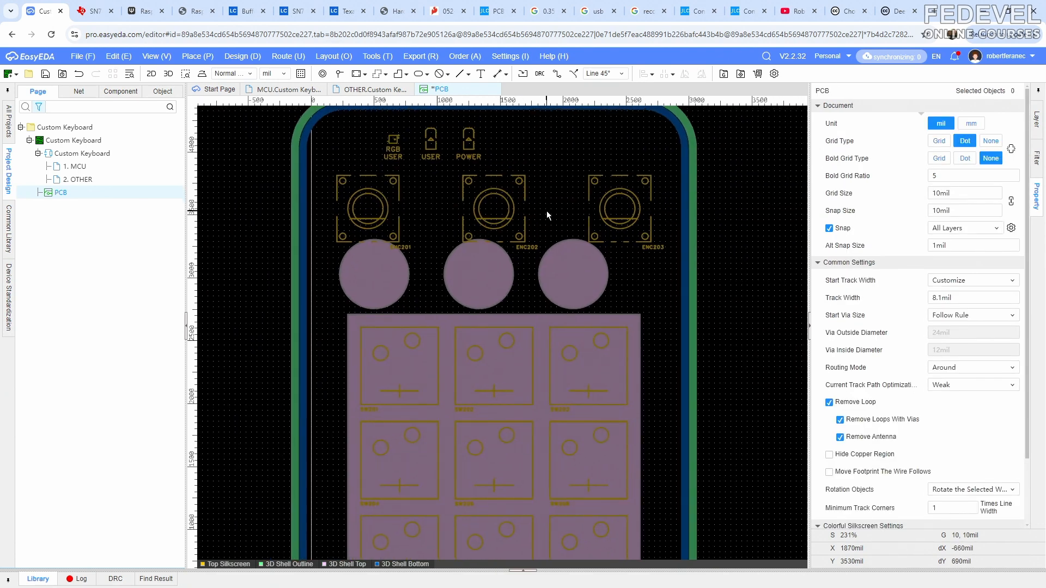
click(1036, 121)
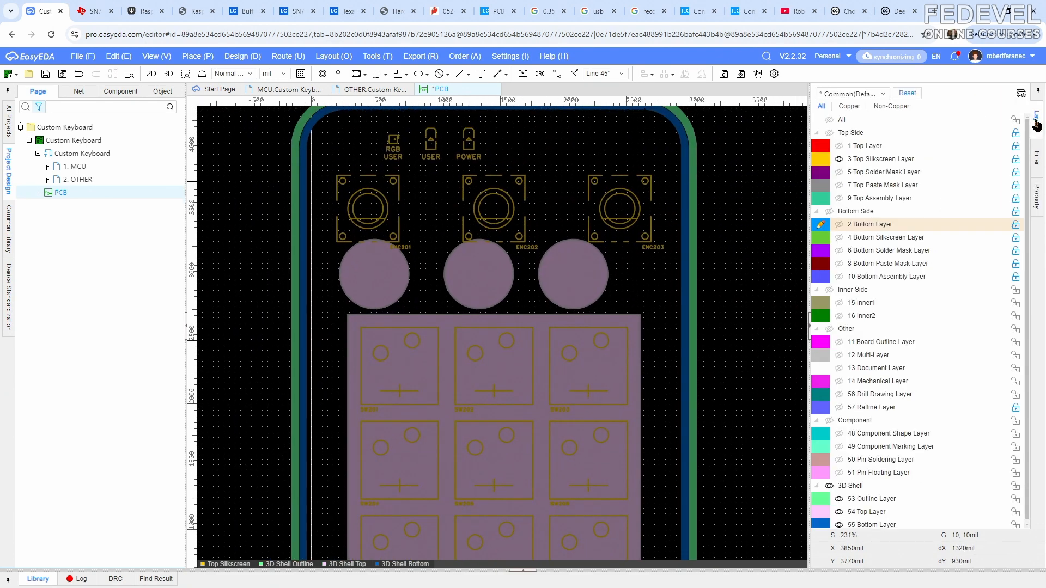
click(839, 146)
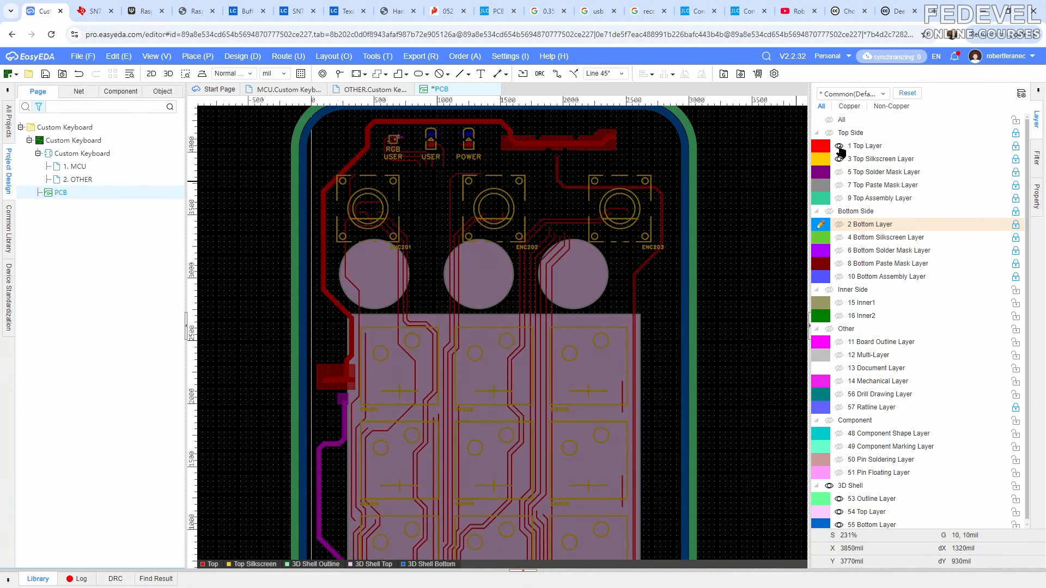
click(1015, 146)
click(392, 190)
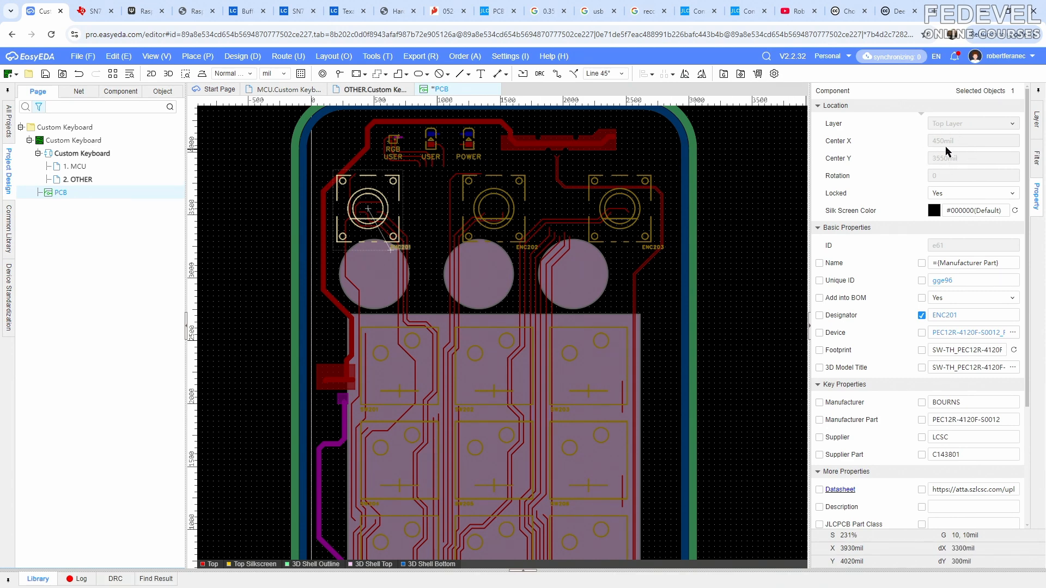
- Center the first circular slot region on encoder ENC201 by setting its center to X 450 mil, Y 3550 mil
click(388, 268)
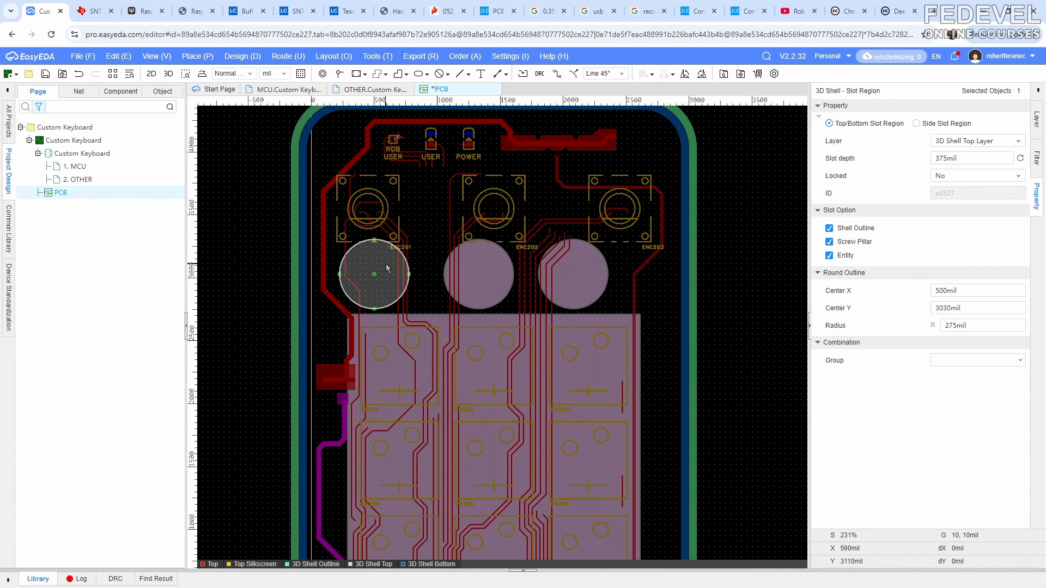
click(974, 291)
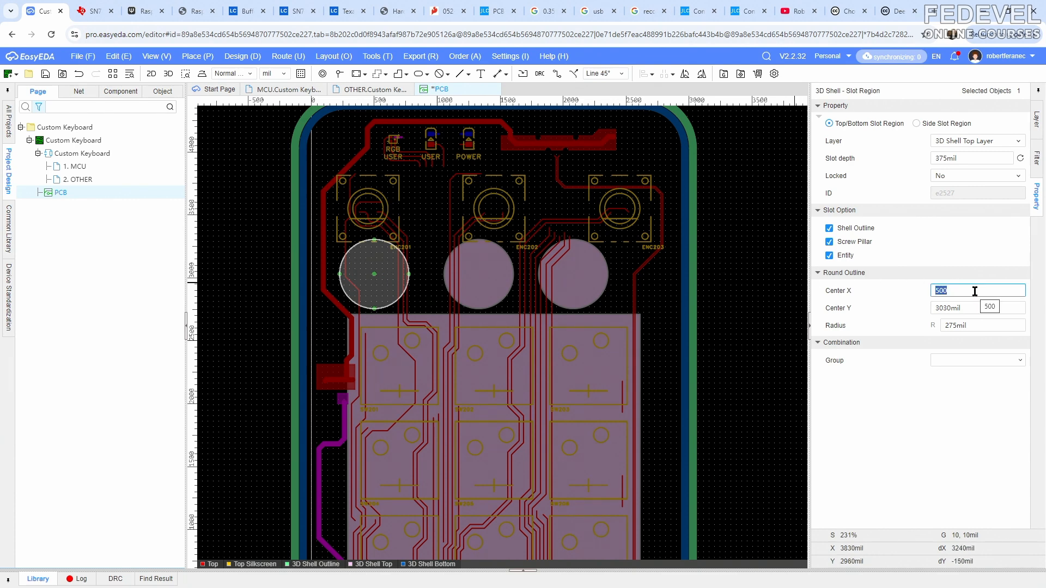
text(45)
click(976, 309)
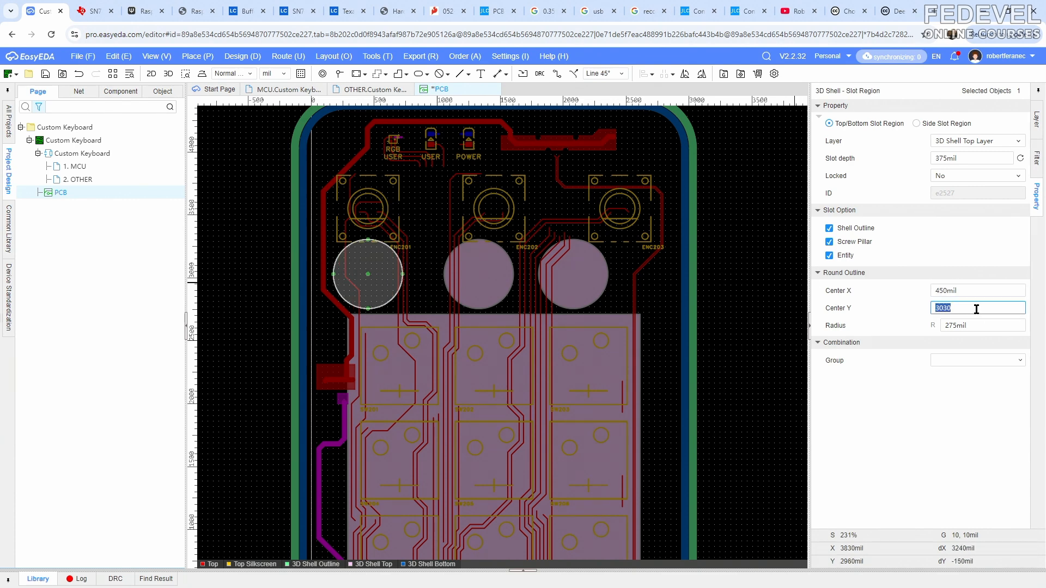
text(3550)
key(Return)
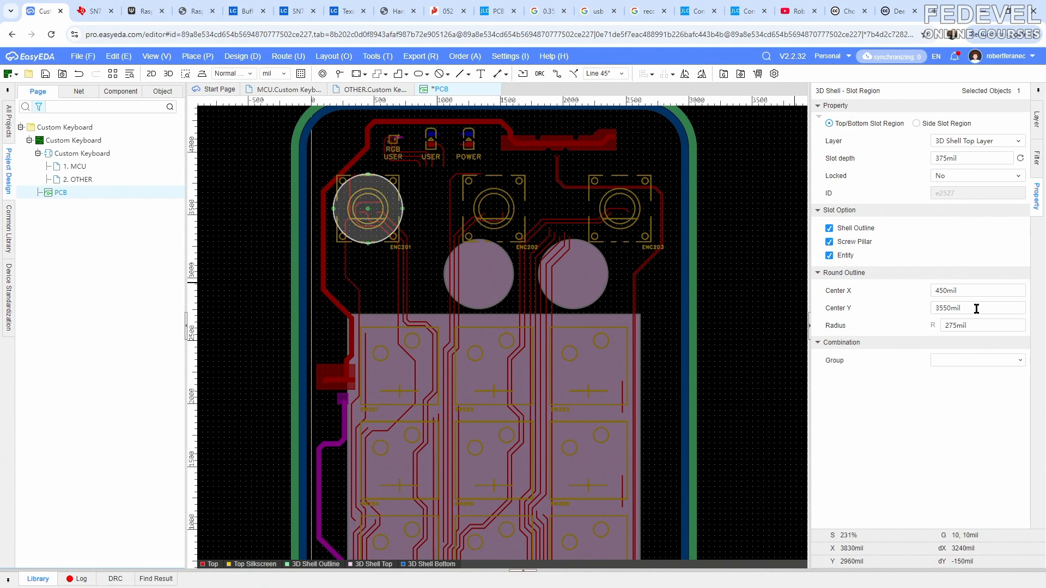
- Read encoder ENC202's center and set the second circular slot region's center to X 1450 mil, Y 3550 mil
click(518, 194)
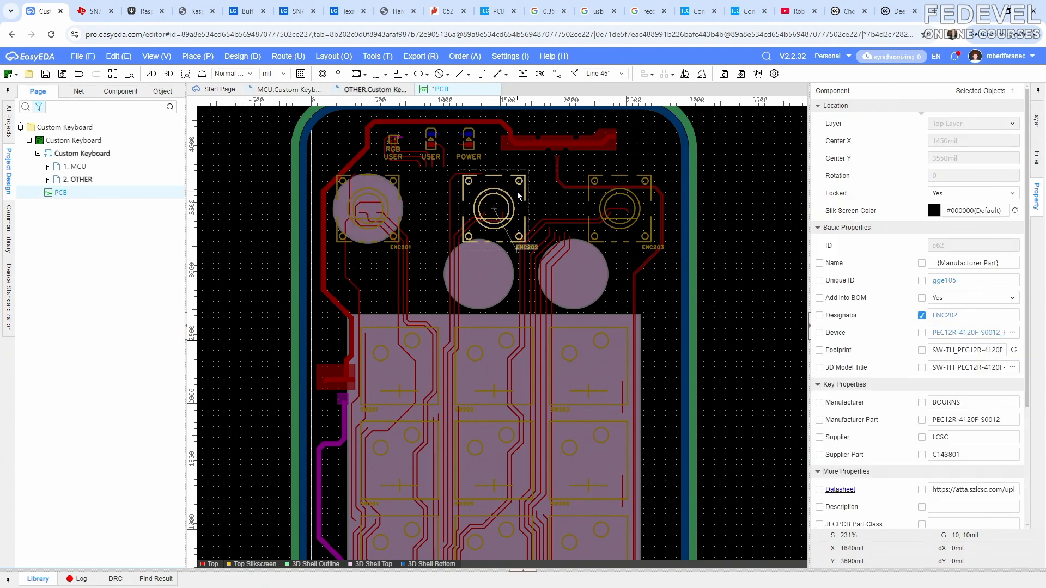
click(502, 268)
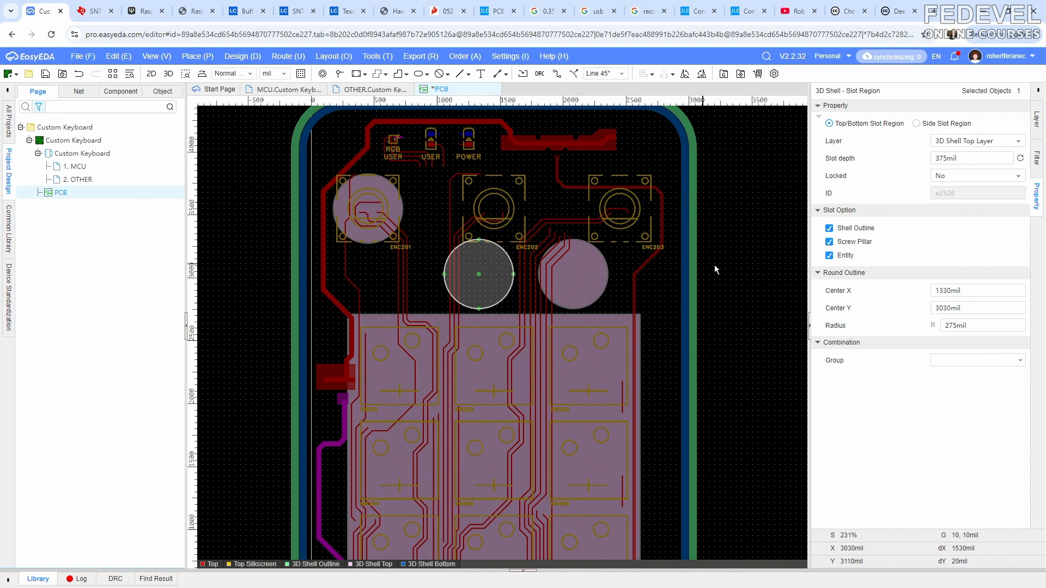
click(984, 290)
text(1450)
key(Return)
click(987, 307)
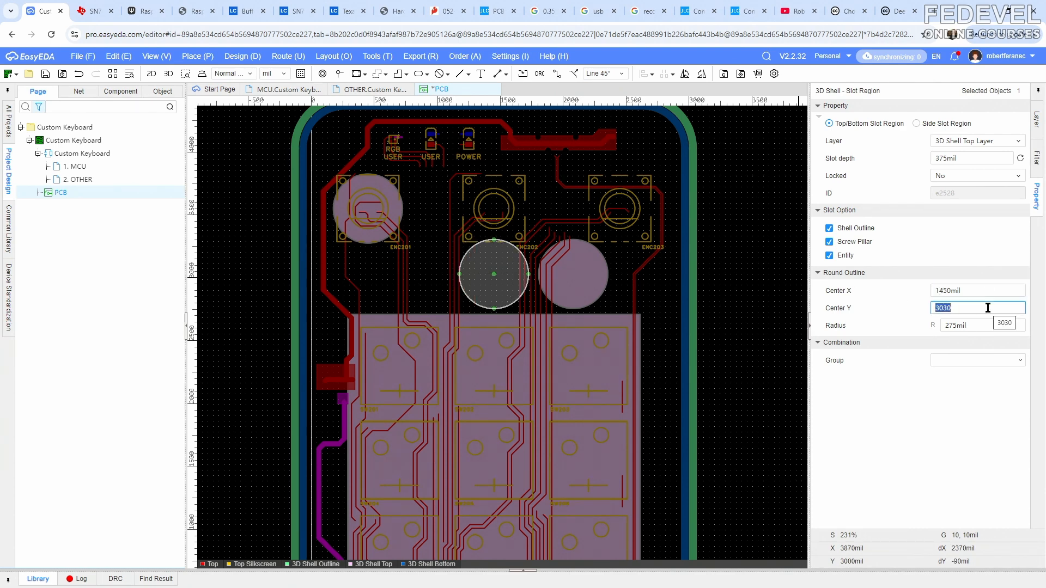
text(3030)
key(Return)
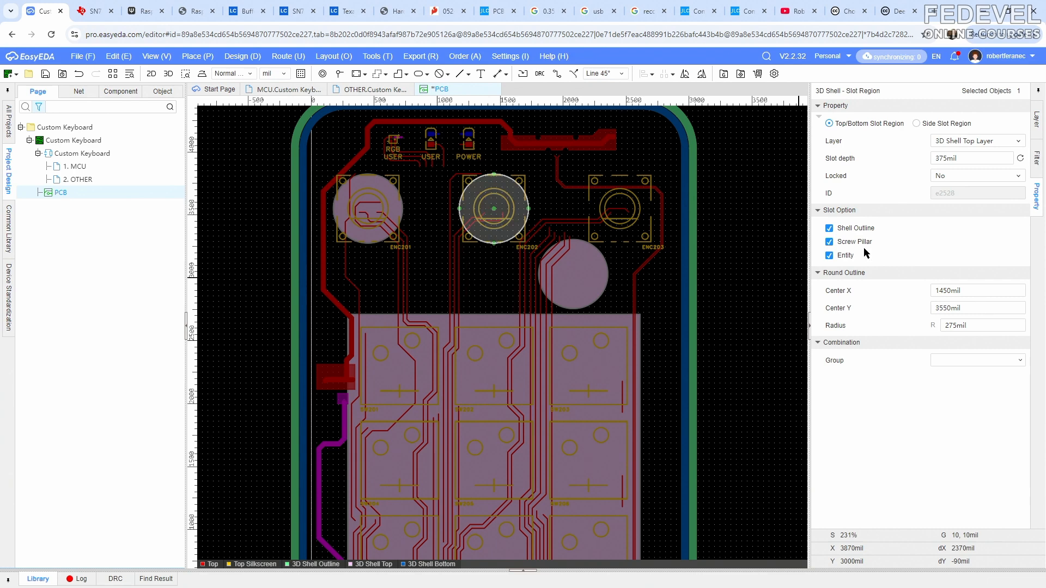
- Read encoder ENC203's center and set the third circular slot region's center to X 2450 mil, Y 3550 mil
click(645, 207)
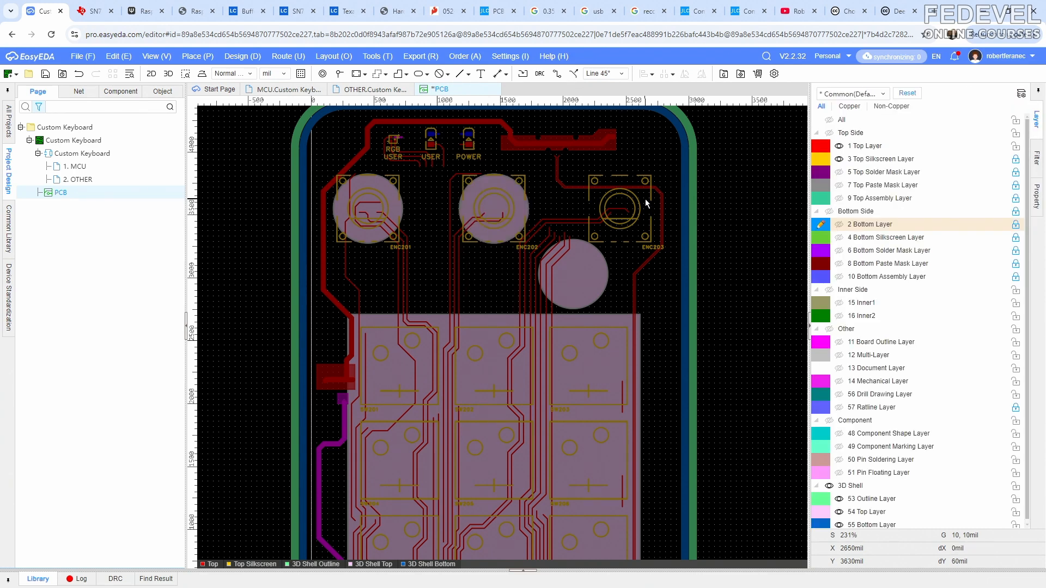
click(644, 199)
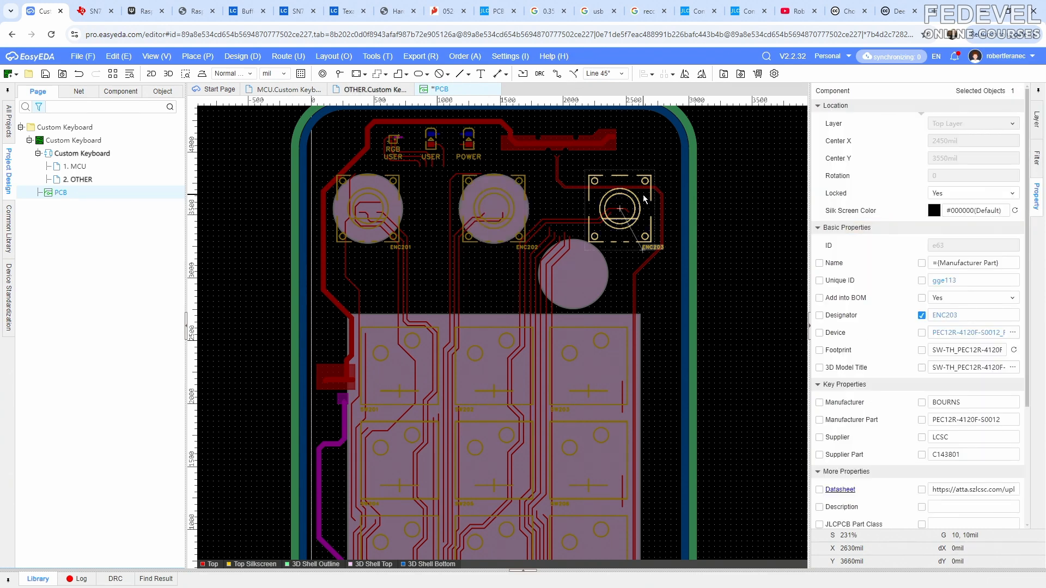
click(600, 277)
click(980, 292)
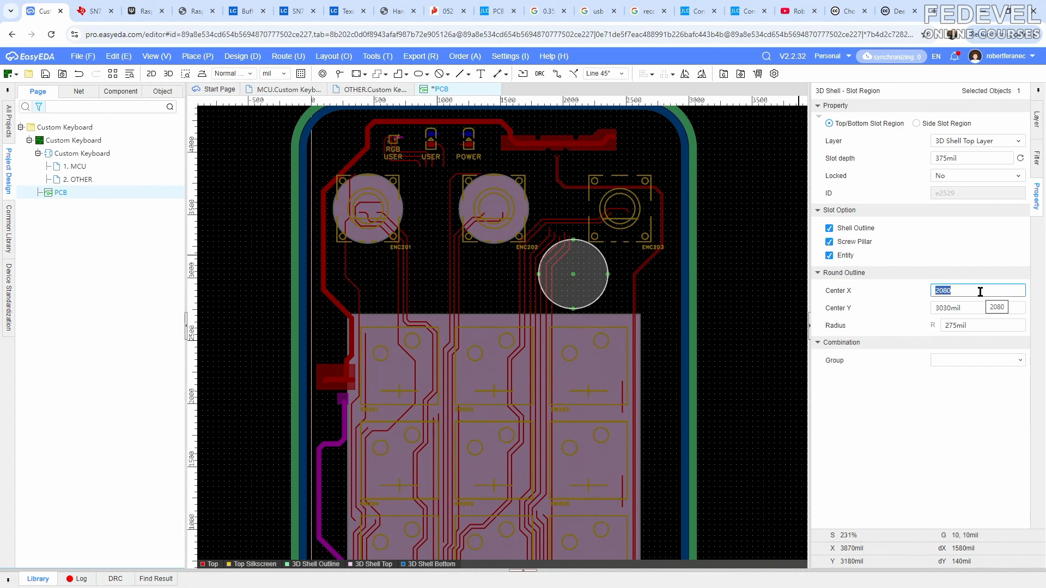
text(2450)
key(Return)
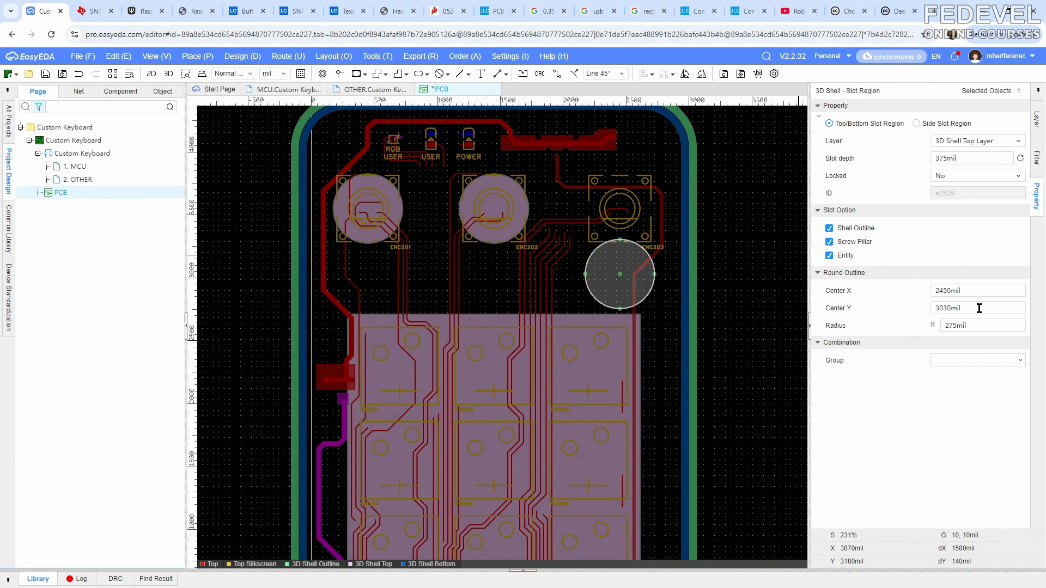
click(979, 308)
key(Return)
click(665, 277)
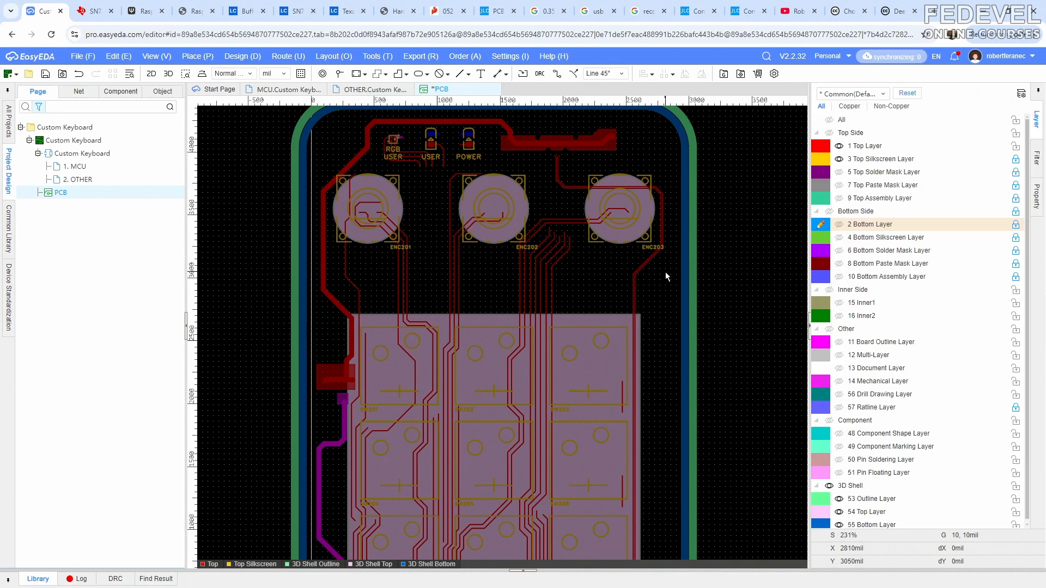
- Hide the Top Layer and set the corner radius of the rectangular slot region around the key switches to 60 mil
click(838, 146)
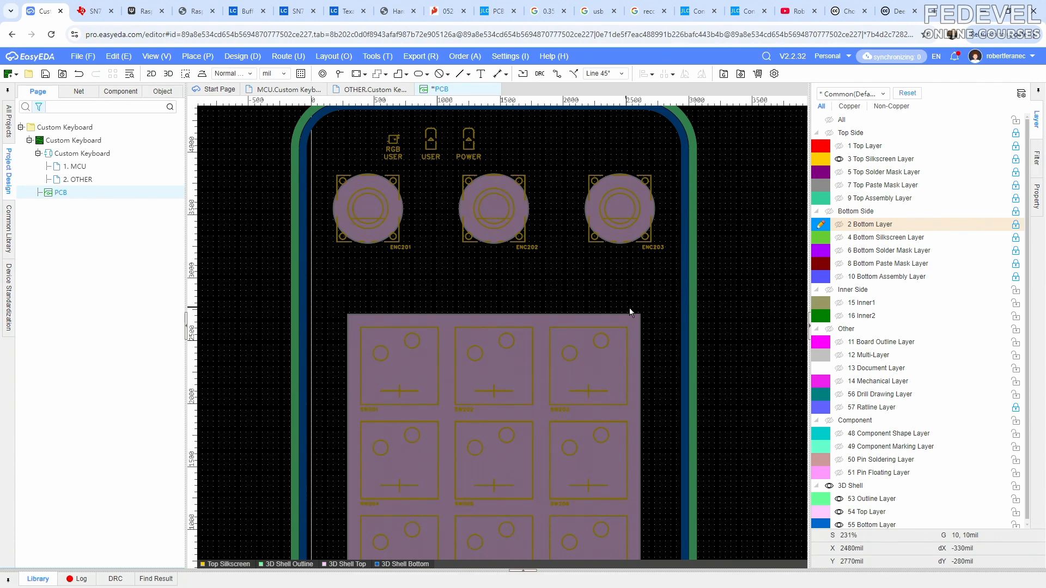
click(636, 322)
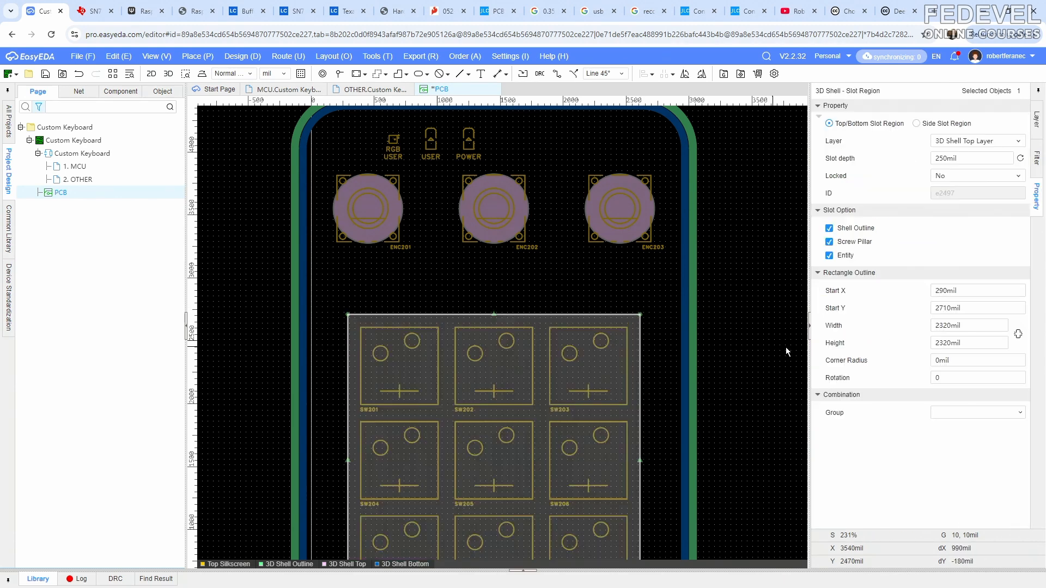
click(960, 362)
text(60)
click(584, 270)
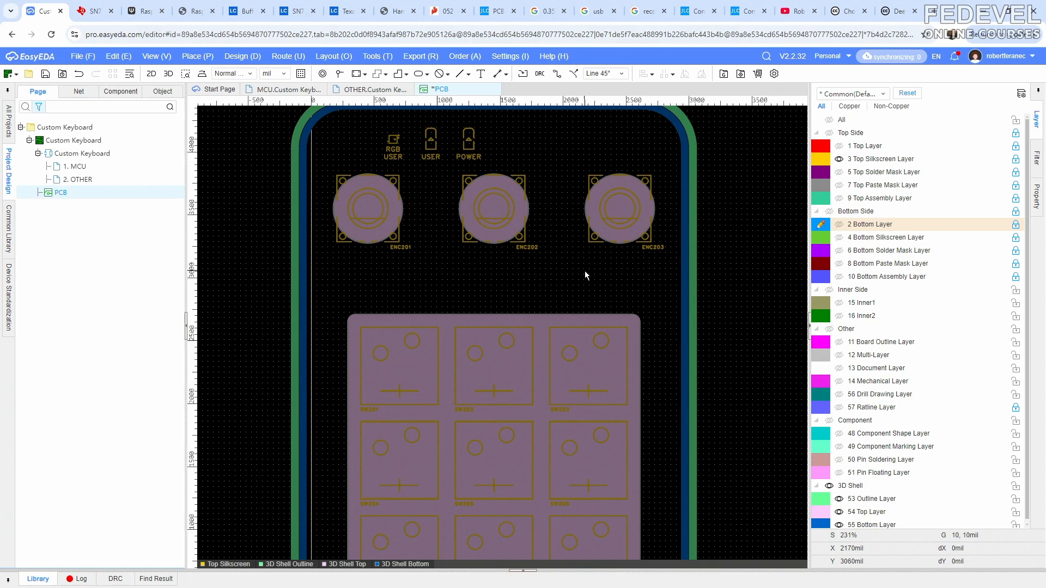
- Inspect the encoder openings and the rounded key switch opening in the 3D shell preview, then return to the PCB layout
key(alt+Tab)
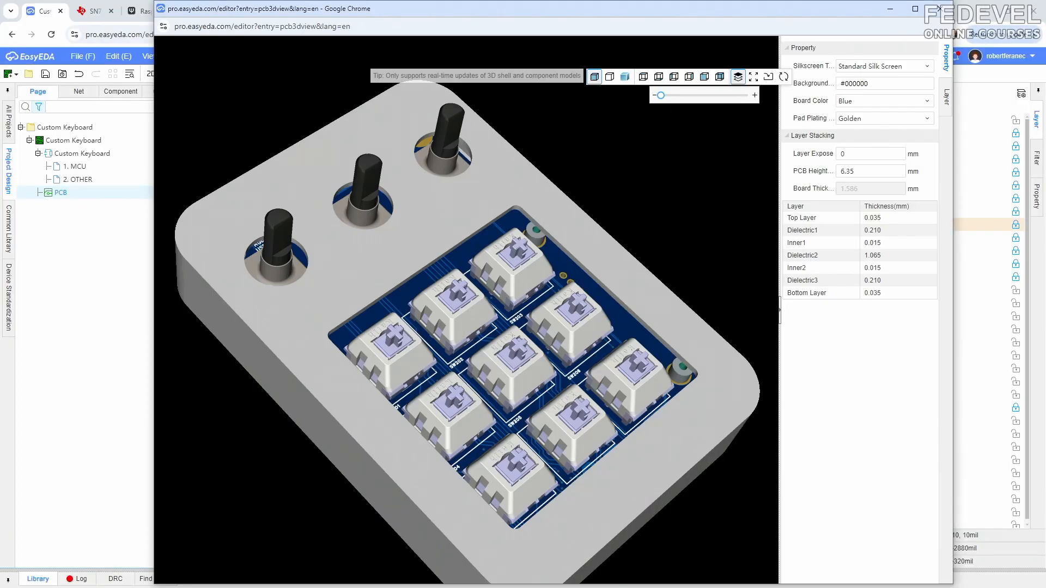
scroll(428, 335, down, 3)
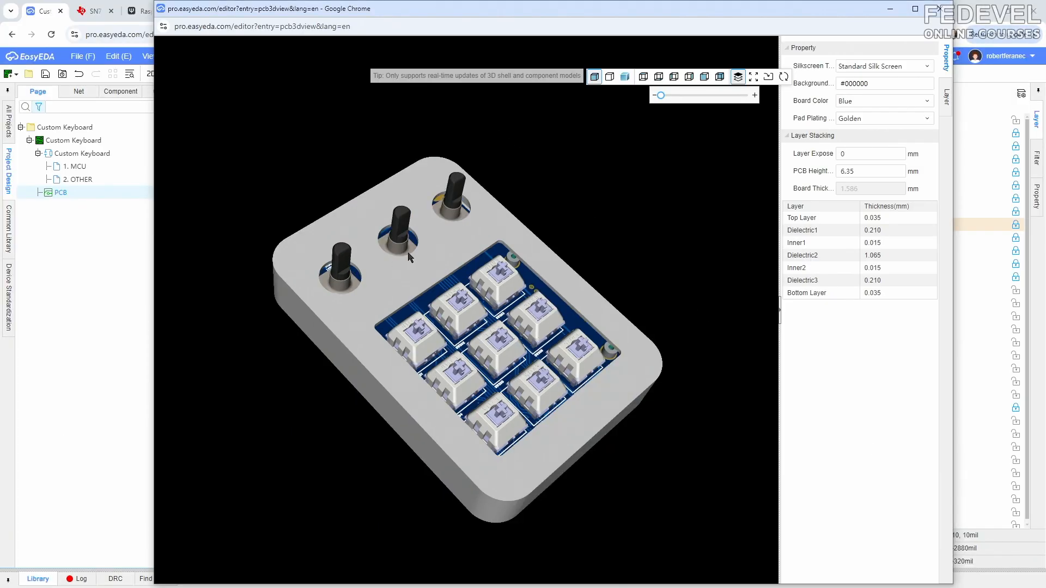
scroll(498, 240, up, 5)
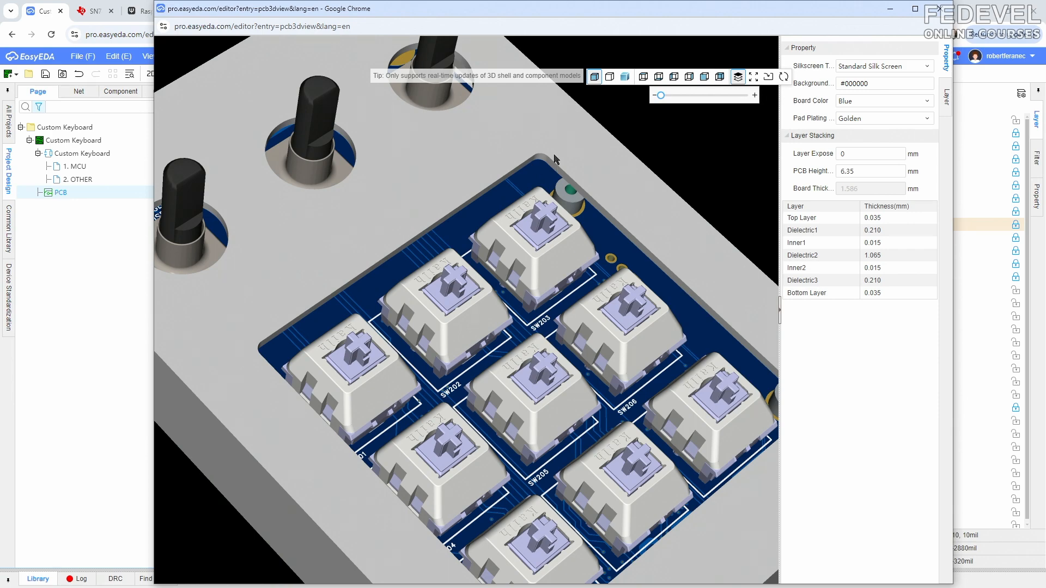
scroll(541, 220, down, 5)
mouse_move(455, 254)
mouse_down()
mouse_move(452, 302)
mouse_move(461, 256)
mouse_up()
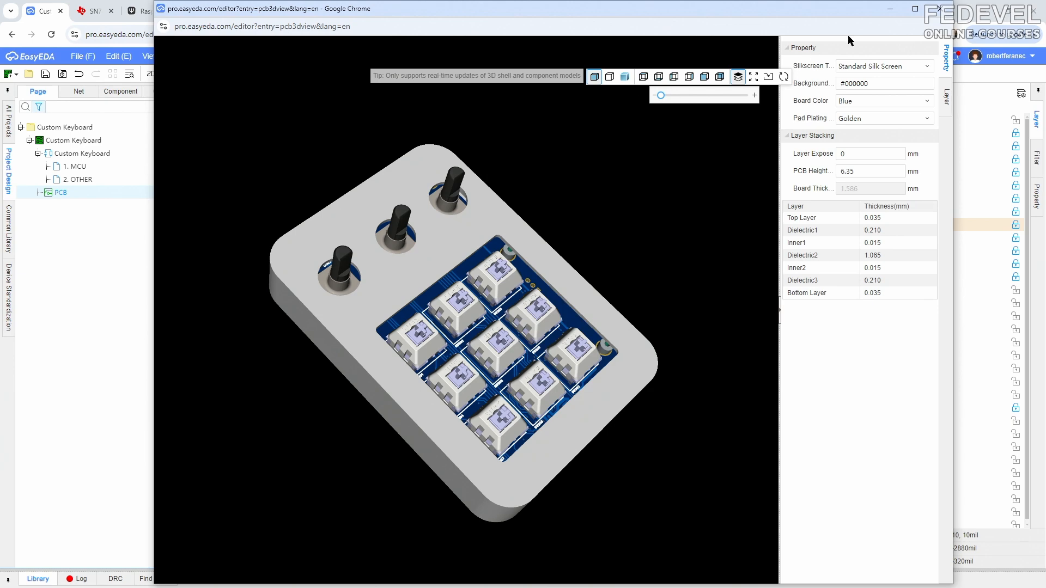
click(889, 9)
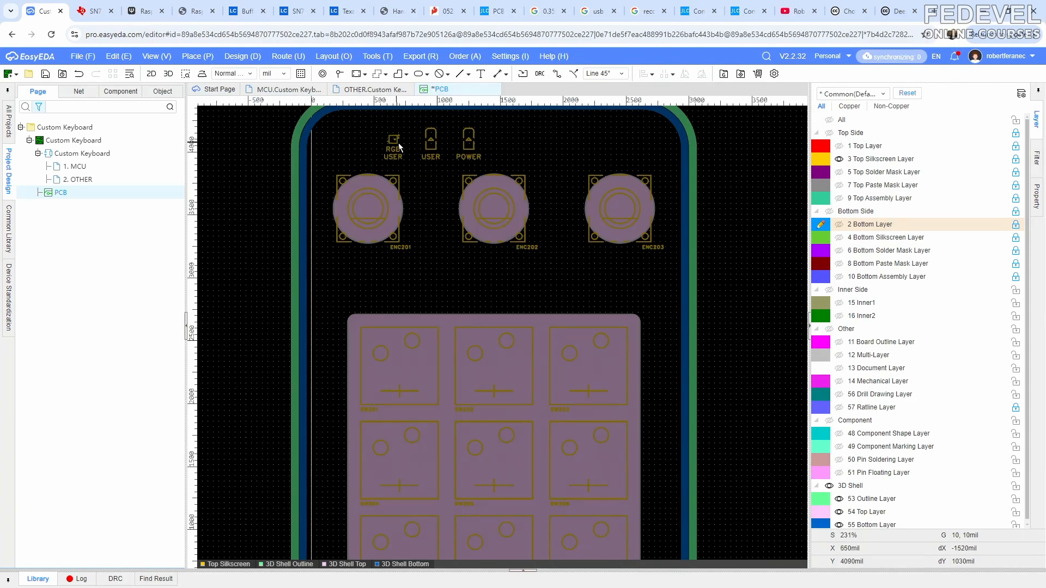
- Fit the whole board in view and save the PCB design
click(150, 56)
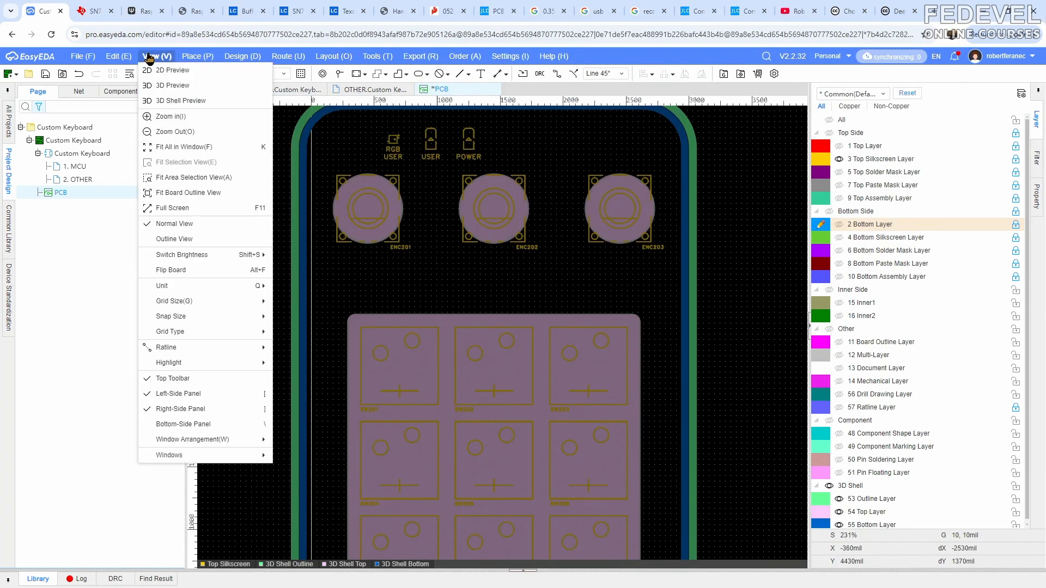
click(175, 146)
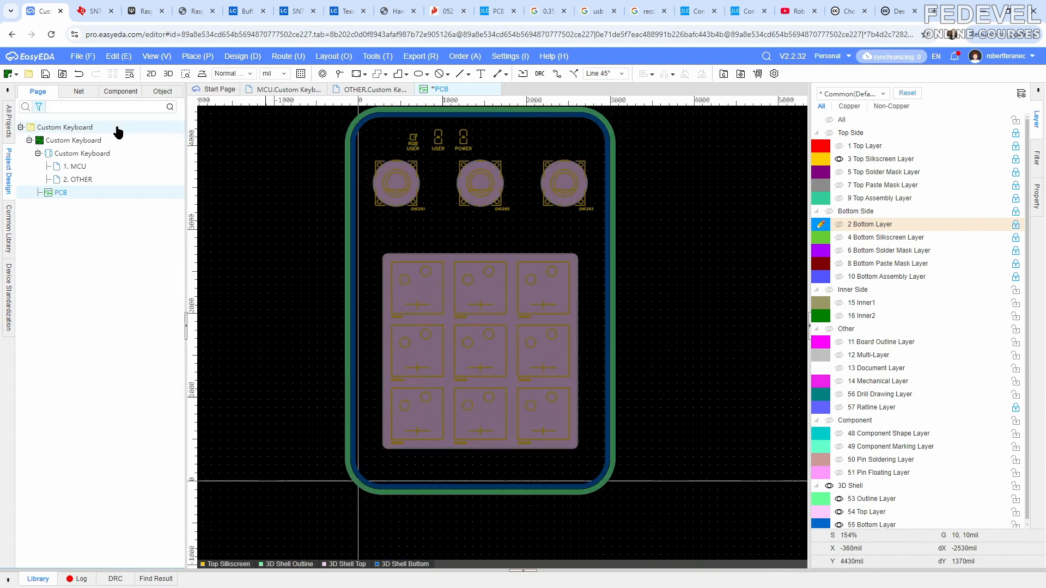
click(46, 76)
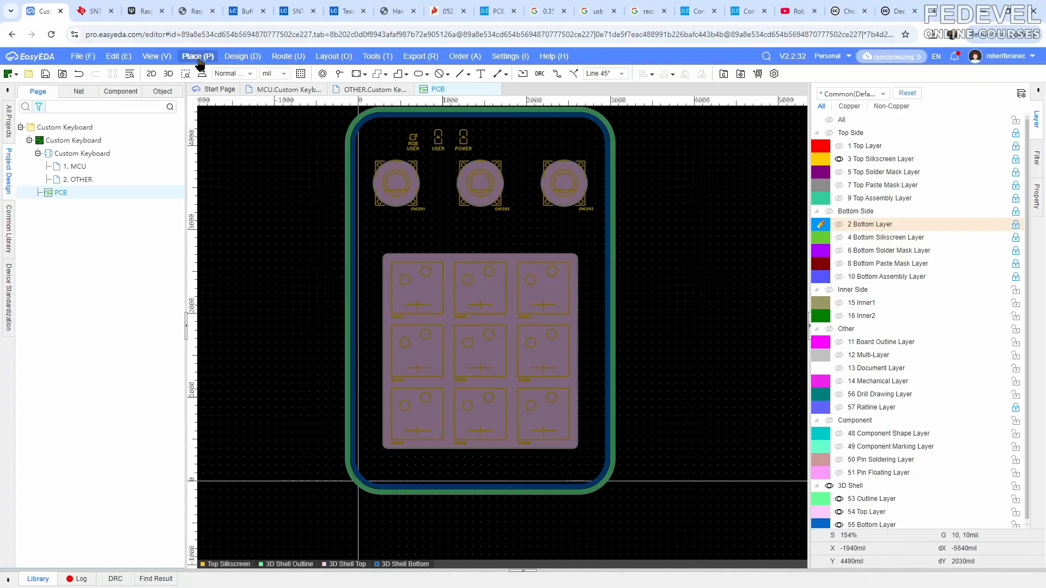
- Place a circular top/bottom shell entity with a 100 mil radius centered on the RGB USER LED
click(199, 57)
mouse_move(256, 470)
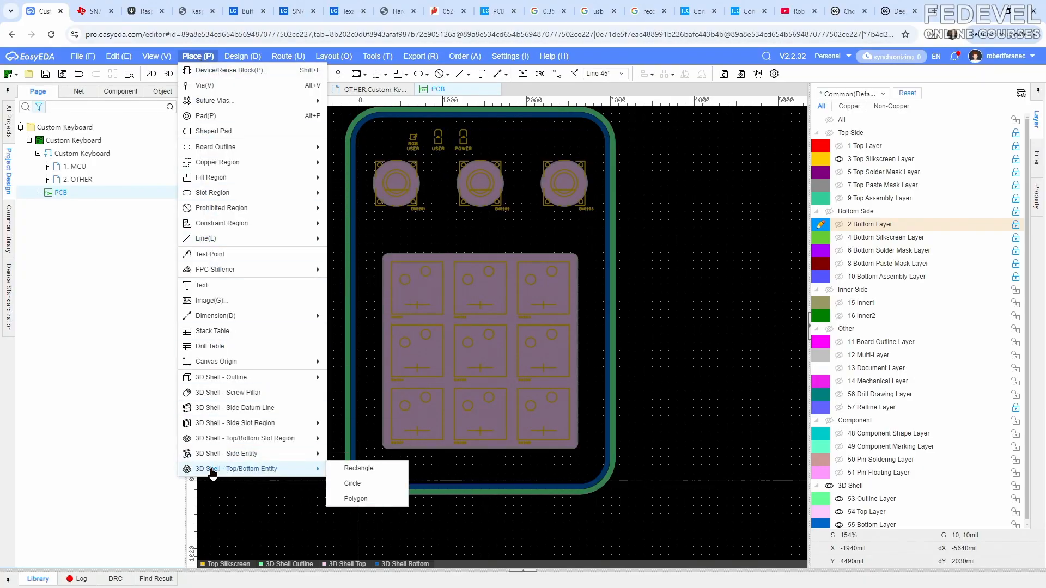
click(353, 483)
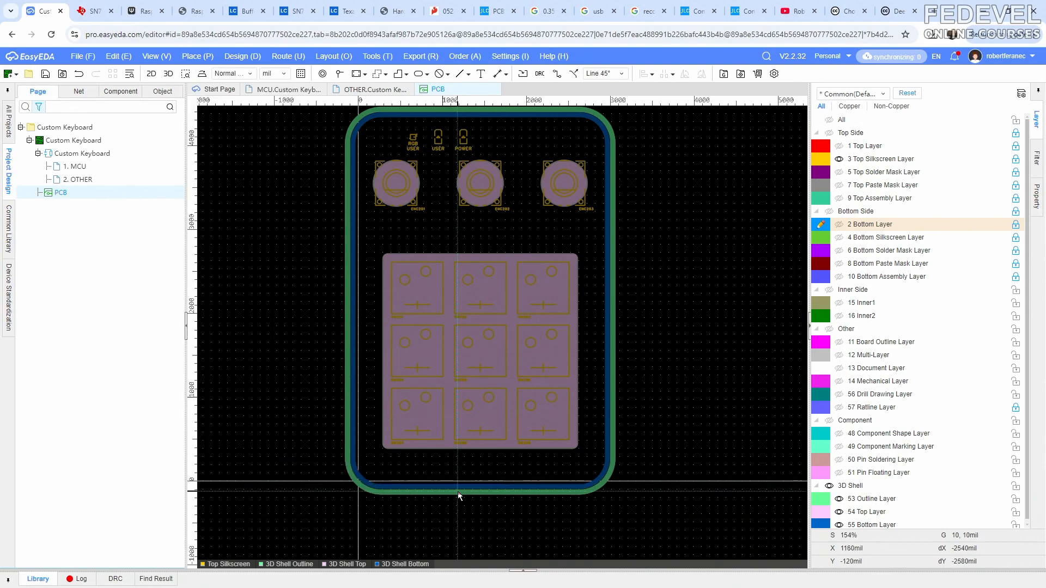
scroll(436, 408, down, 2)
scroll(427, 256, up, 7)
scroll(427, 259, up, 5)
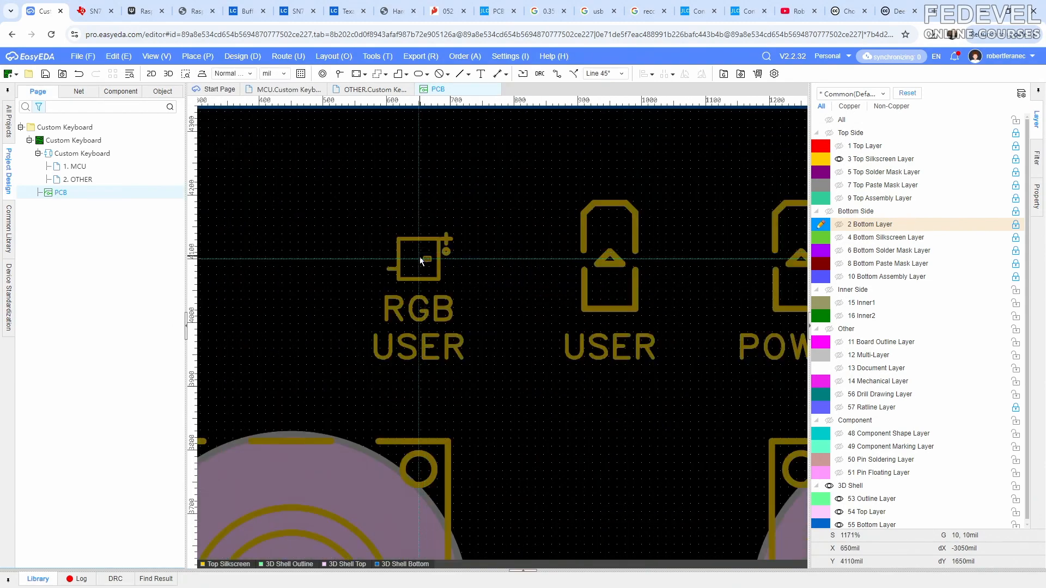
click(420, 257)
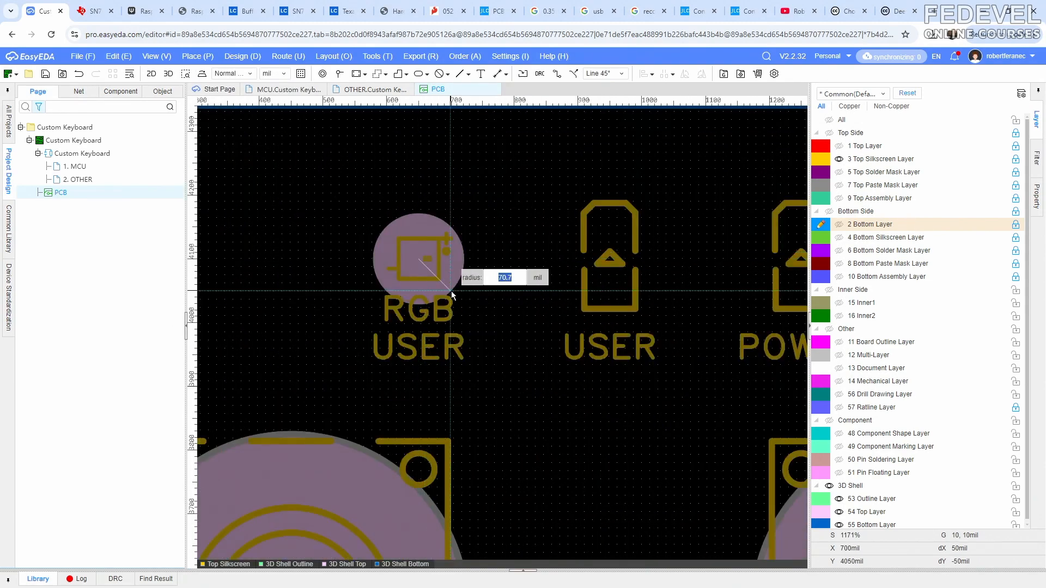
text(100)
key(Return)
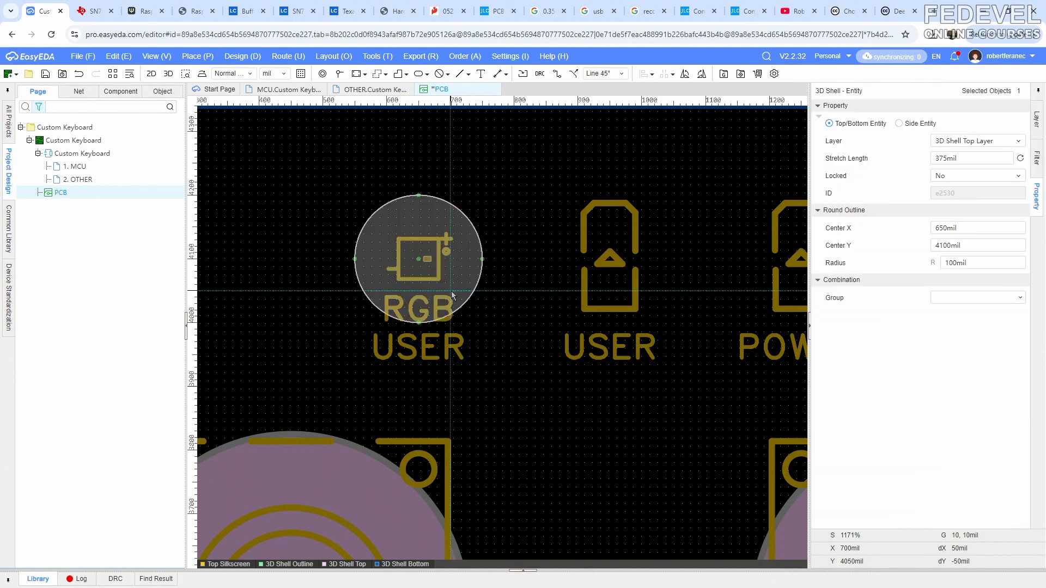
click(496, 341)
- Set the stretch length of the circular entity over the RGB USER LED to 300 mil
click(469, 244)
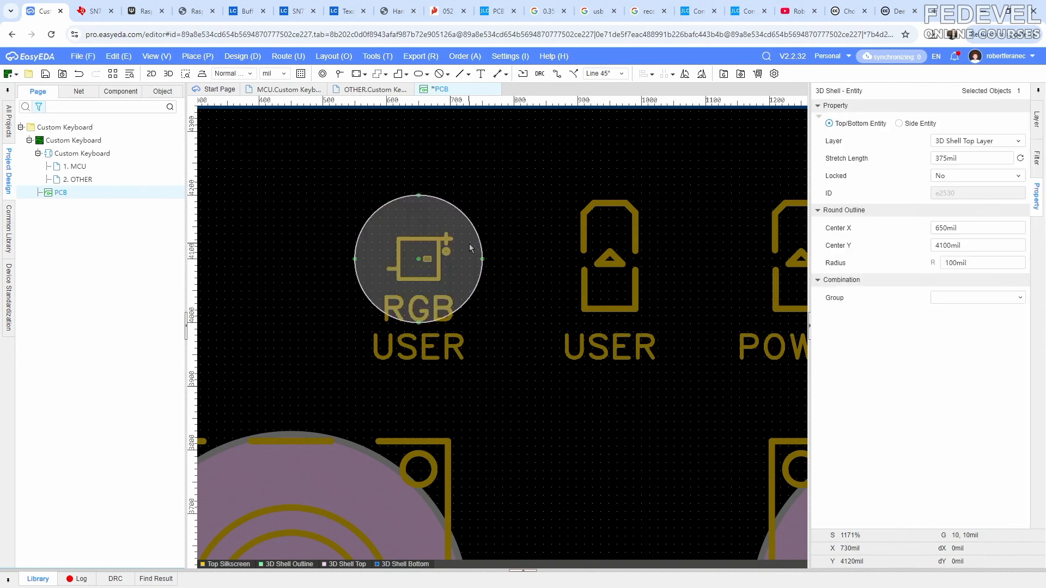
click(965, 160)
key(Return)
click(975, 226)
click(978, 246)
click(983, 263)
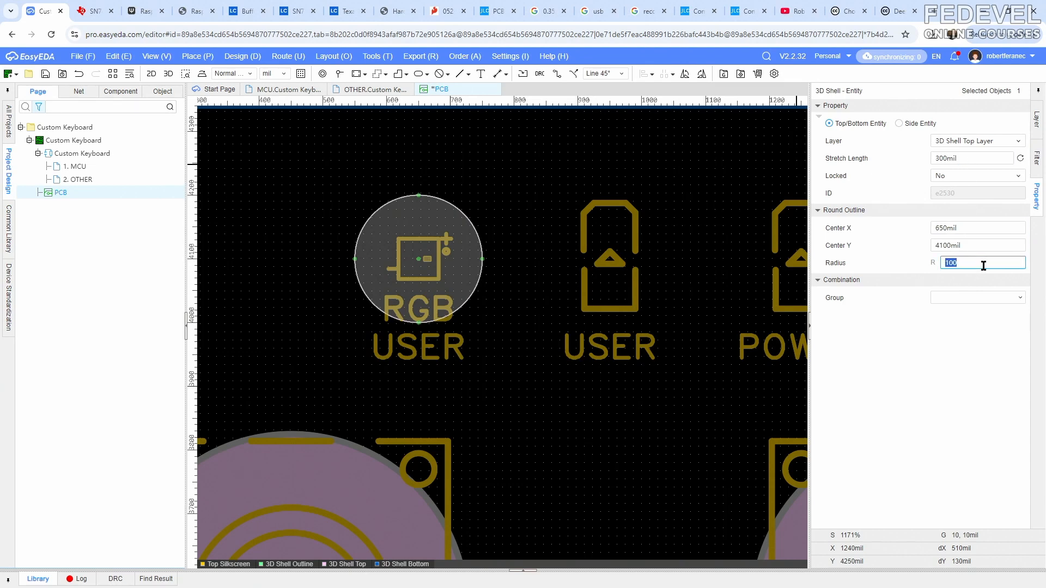
click(584, 418)
- Copy the circular shell entity over the RGB USER LED and paste two duplicates near the USER and POWER LEDs
right_drag(569, 321, 419, 332)
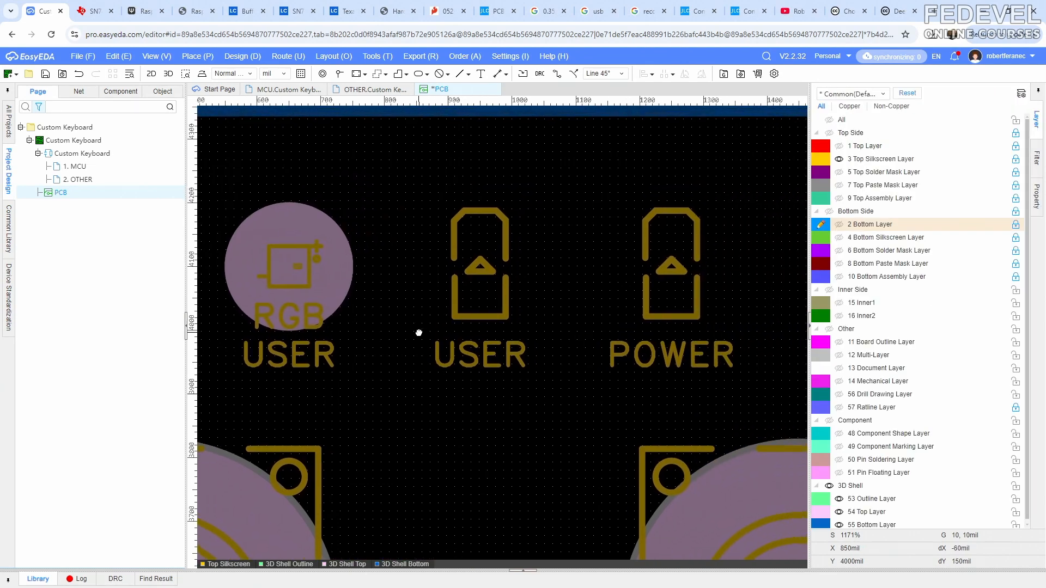
click(349, 285)
right_click(349, 283)
click(366, 314)
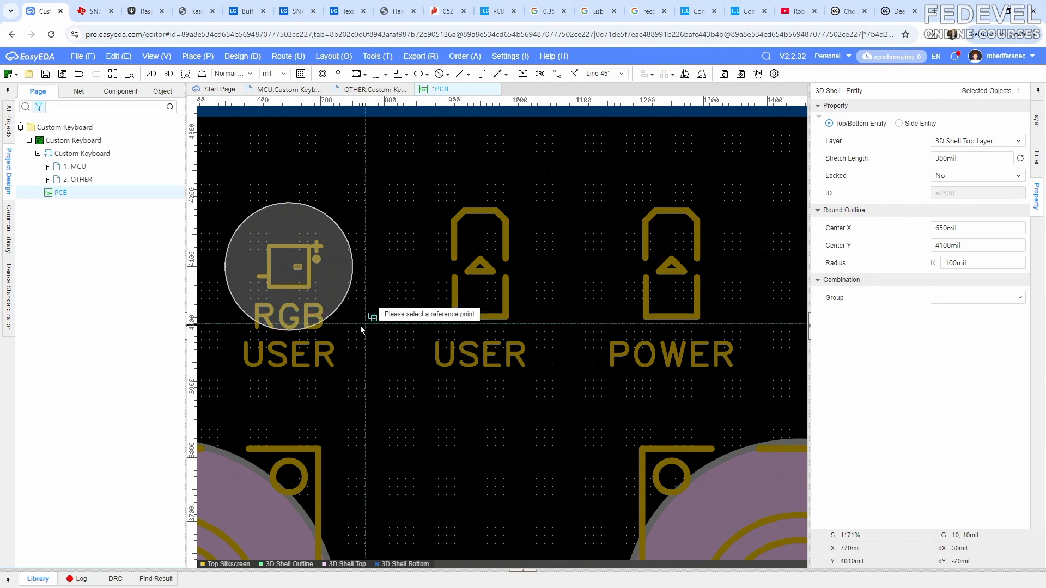
click(359, 328)
right_click(369, 346)
click(385, 372)
click(480, 432)
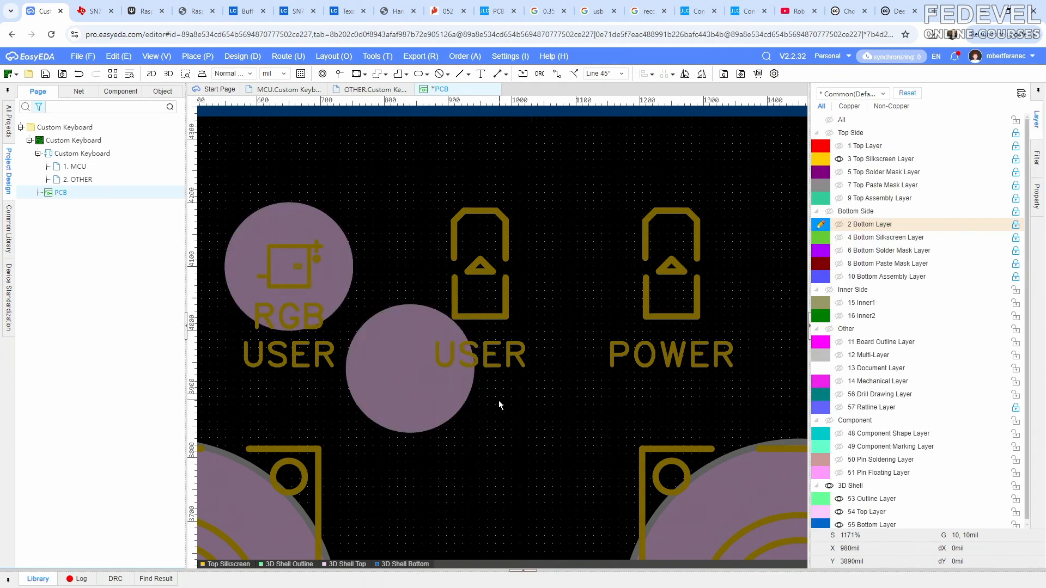
right_click(498, 404)
click(560, 422)
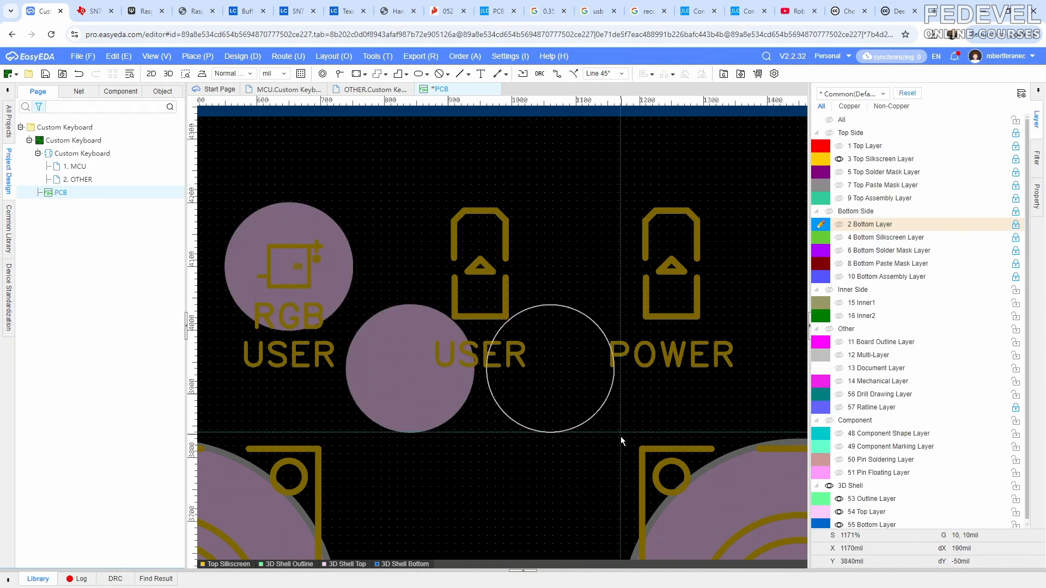
click(614, 461)
- Center one pasted circular entity on the USER LED at 950, 4100 mil and the other on the POWER LED
drag(412, 381, 476, 280)
drag(546, 360, 674, 231)
click(535, 238)
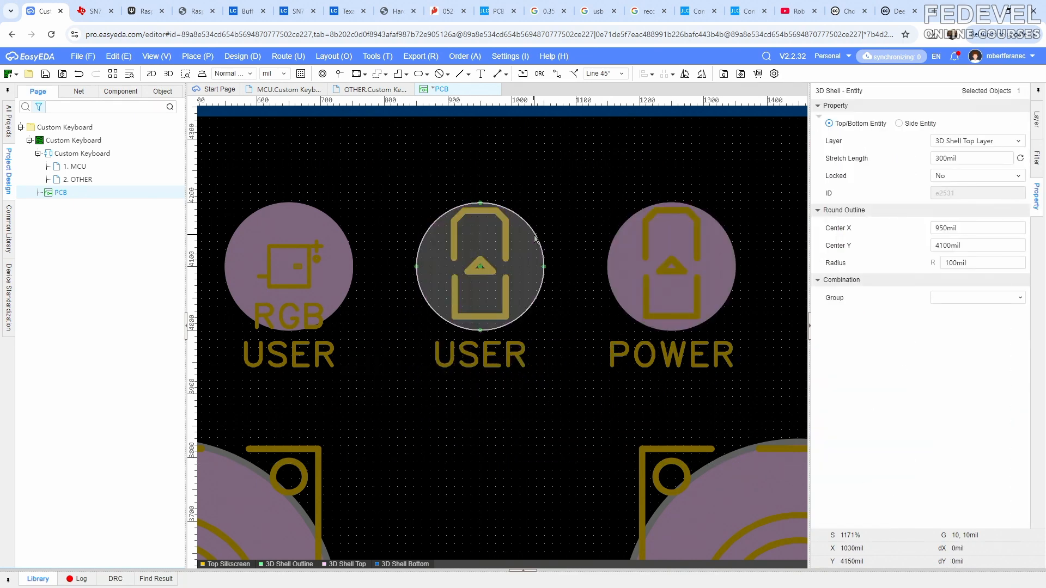
click(632, 230)
click(576, 197)
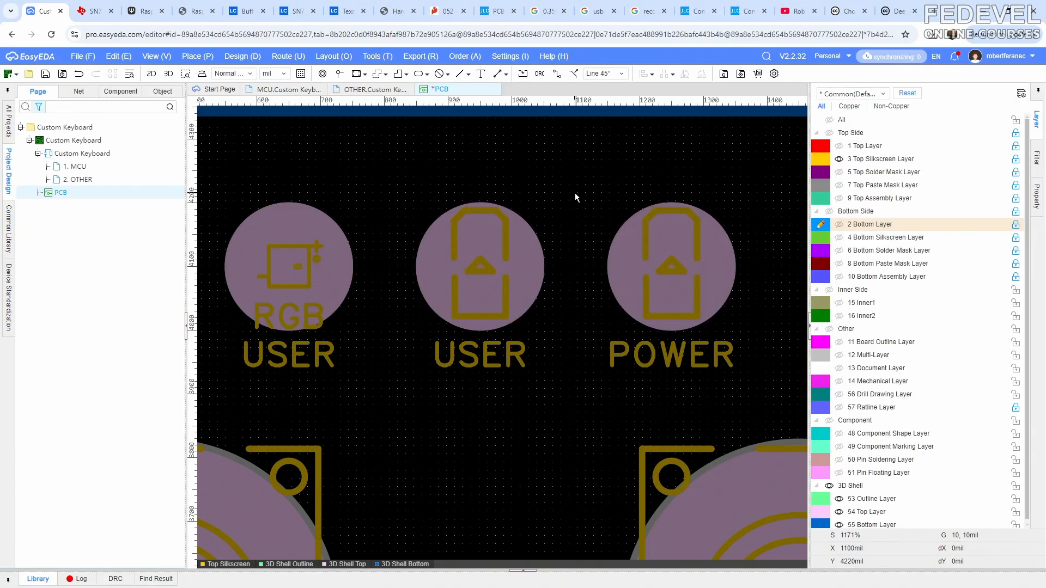
- Separate the shell halves in the 3D shell preview, inspect the three LED posts inside the top shell, and return to the PCB layout
scroll(574, 193, down, 2)
right_drag(564, 187, 556, 203)
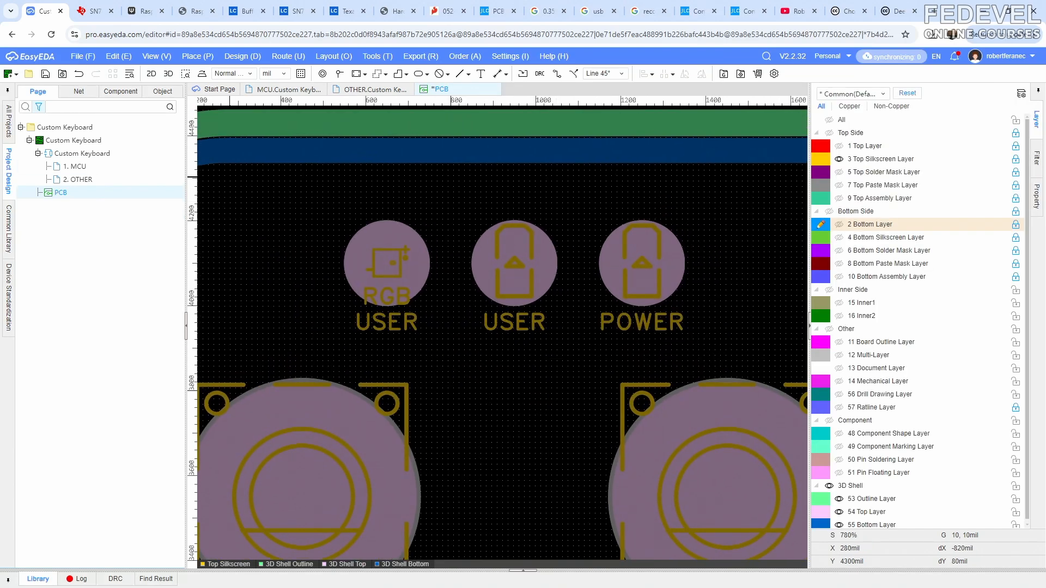
key(alt+Tab)
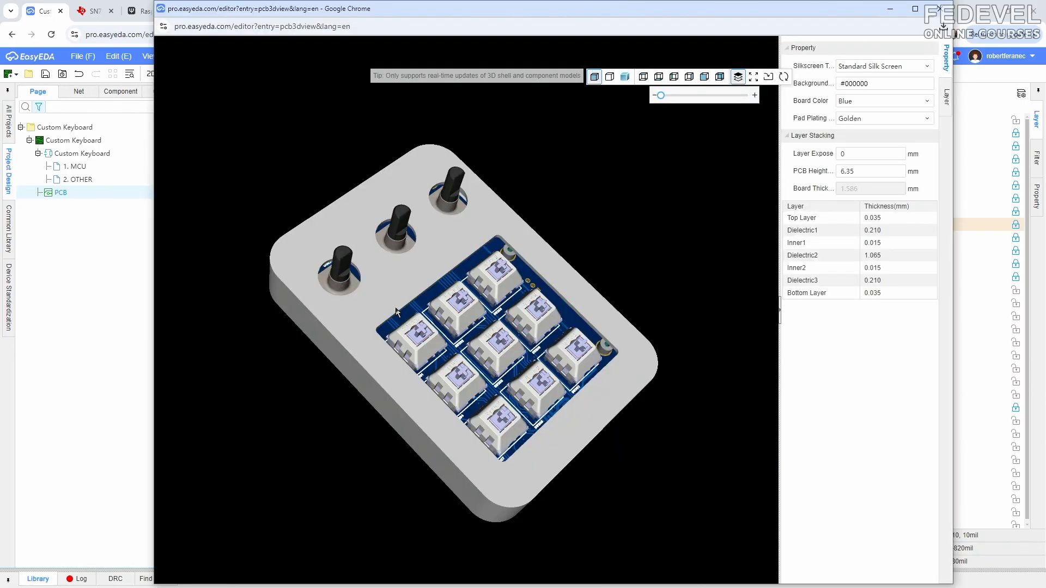
drag(661, 96, 693, 95)
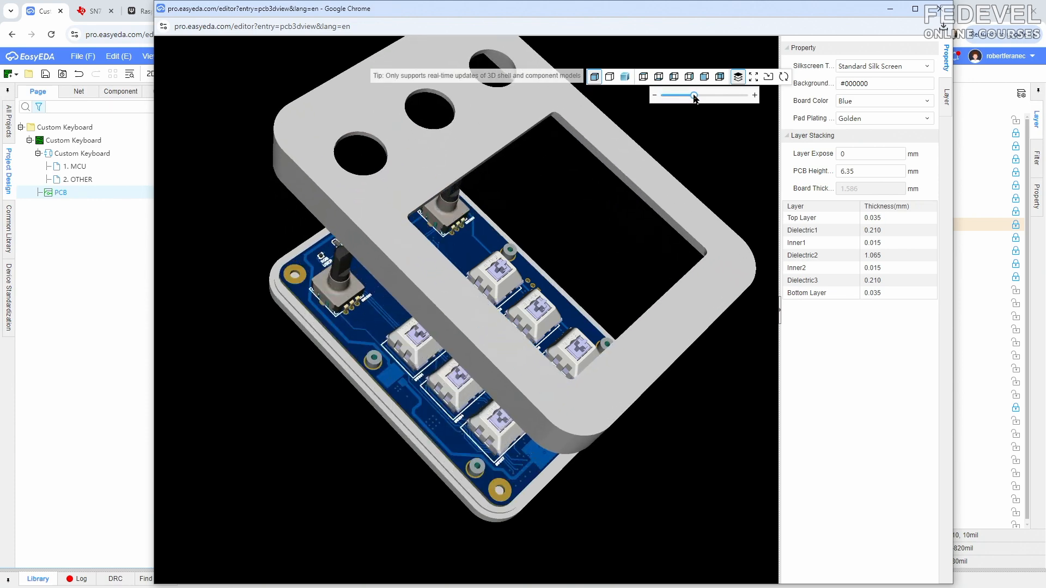
drag(387, 271, 591, 103)
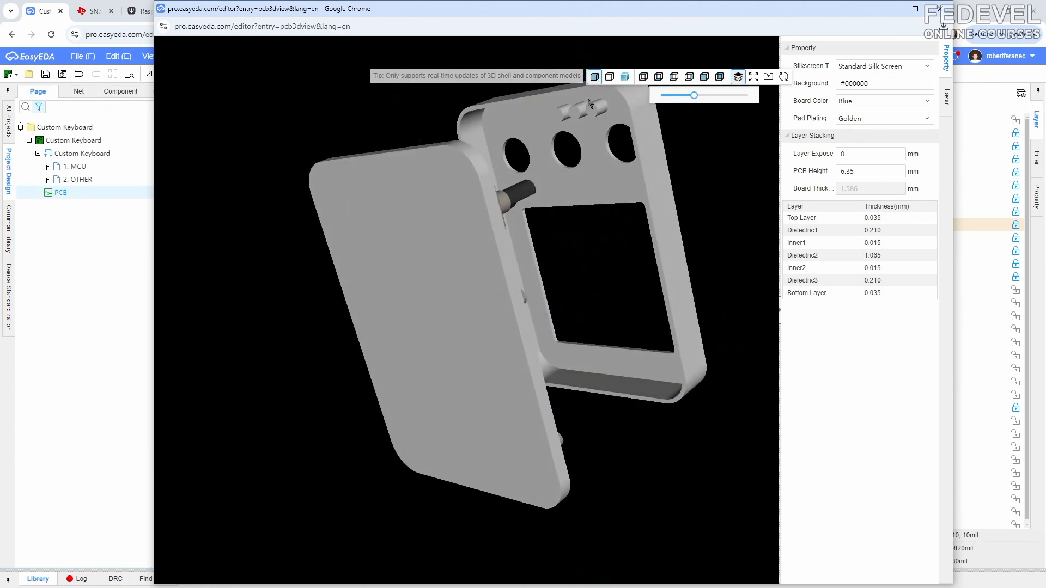
scroll(591, 102, up, 5)
scroll(551, 170, down, 5)
scroll(547, 205, up, 2)
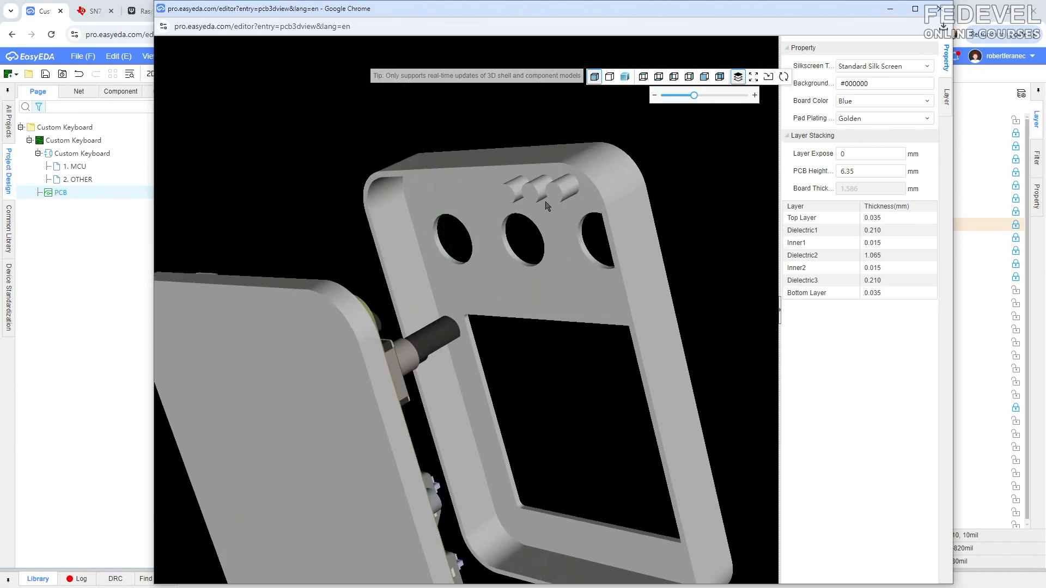
click(889, 9)
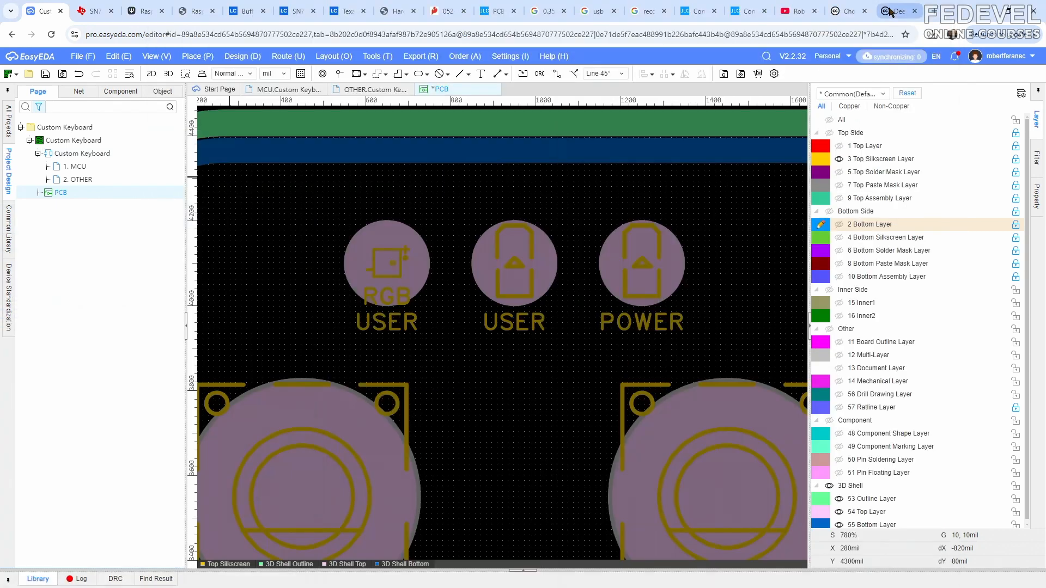
- Place a circular top/bottom slot region with a 40 mil radius centered on the RGB USER LED
click(199, 57)
mouse_move(216, 438)
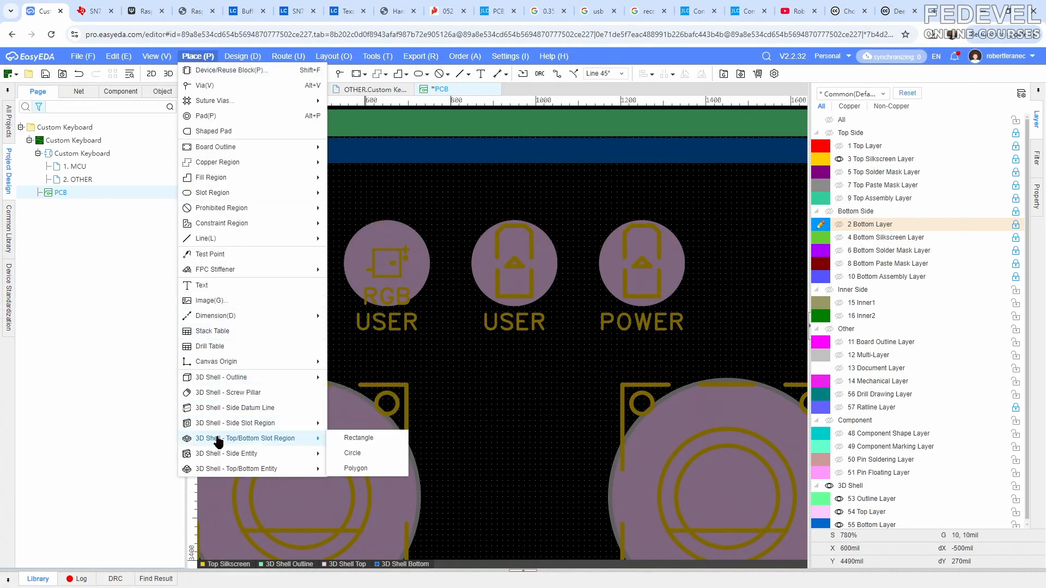
click(357, 438)
scroll(418, 367, up, 2)
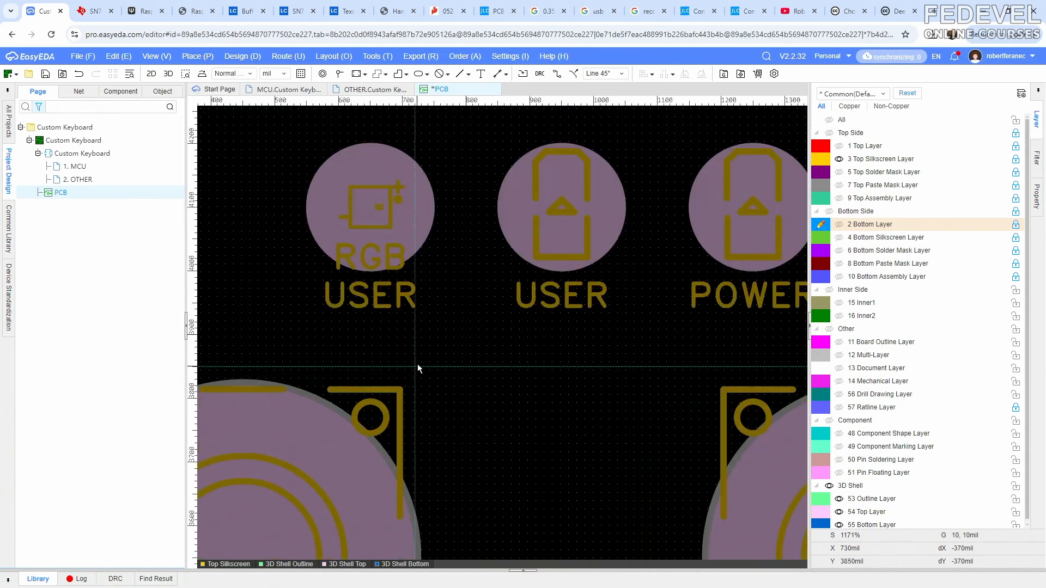
click(370, 207)
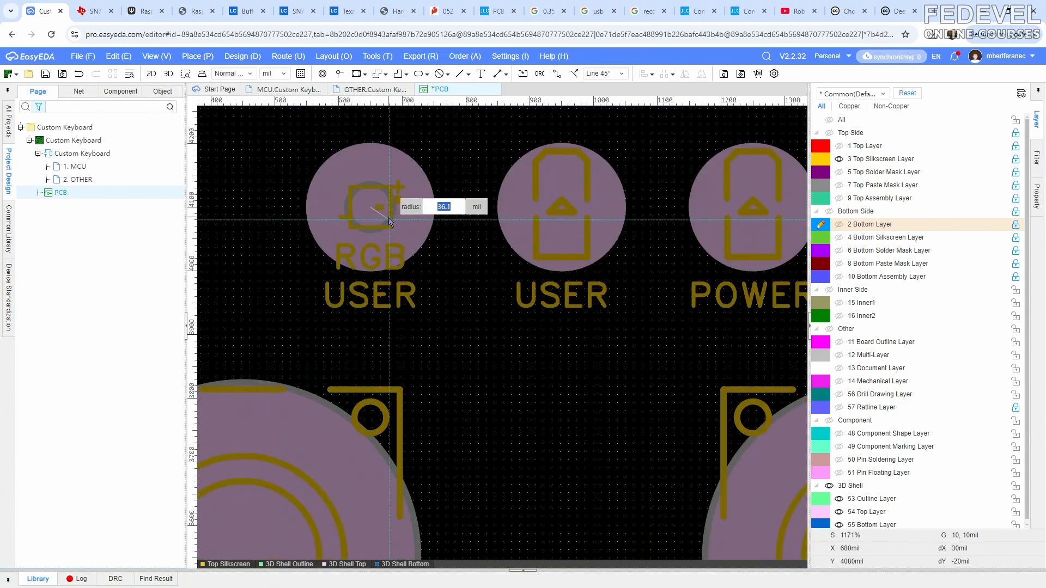
key(Return)
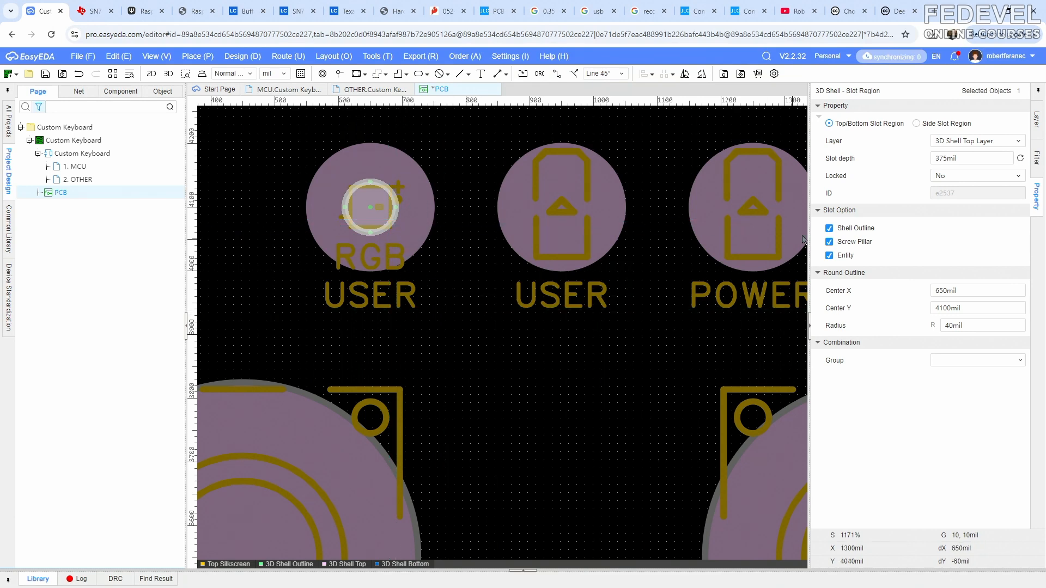
- Set the slot depth of the circular region over the RGB USER LED to 310 mil
click(974, 159)
text(310)
key(Return)
- Copy the circular slot region over the RGB USER LED and paste two duplicates below the LED row
right_click(381, 214)
click(406, 270)
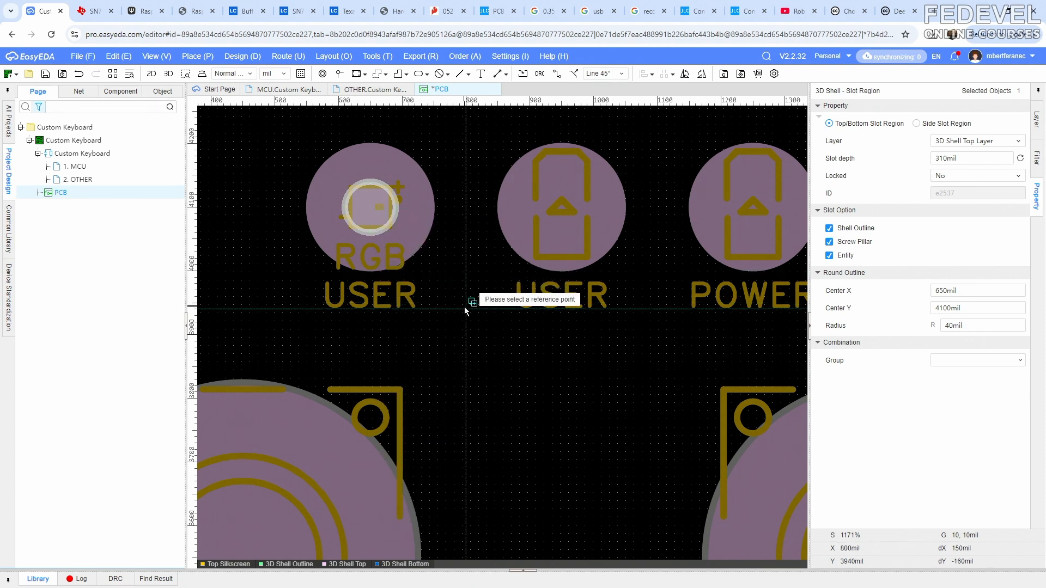
click(455, 310)
right_click(456, 308)
click(480, 334)
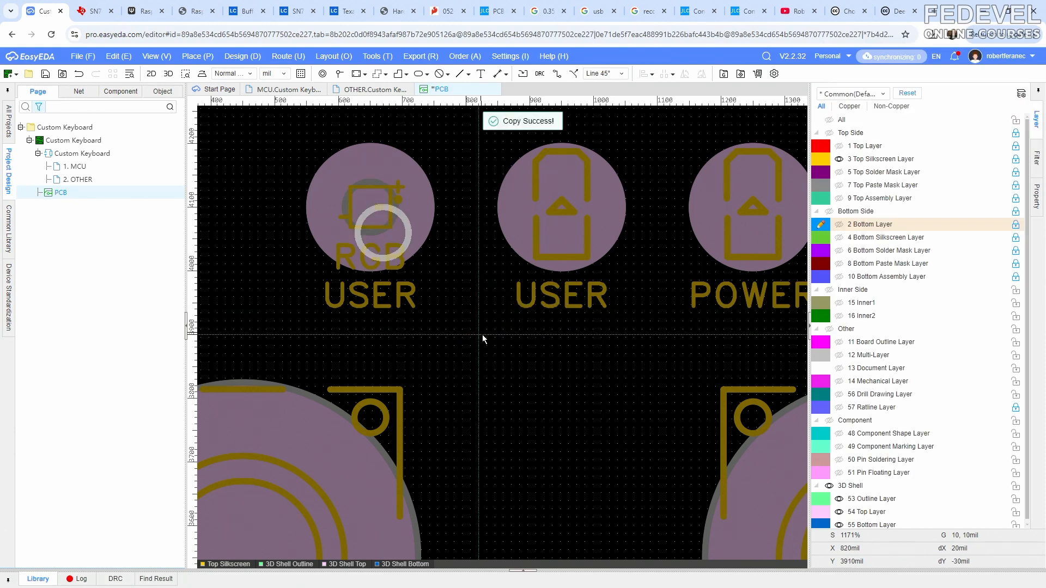
click(554, 400)
right_click(540, 378)
click(574, 402)
click(650, 444)
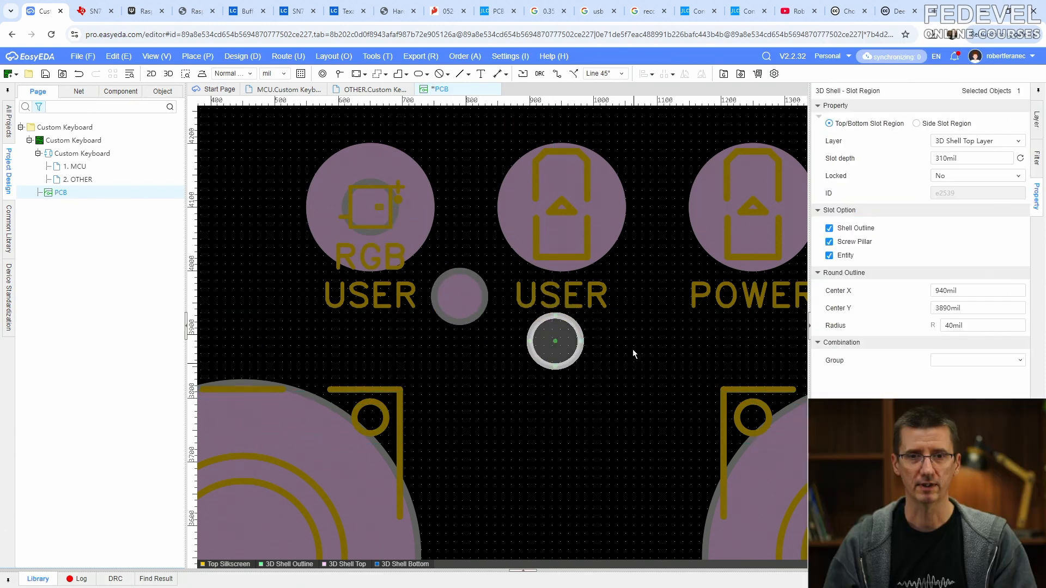
click(632, 349)
- Center the pasted slot regions on the USER LED at 950, 4100 mil and the POWER LED at 1250, 4100 mil
drag(487, 309, 570, 213)
right_drag(645, 257, 508, 274)
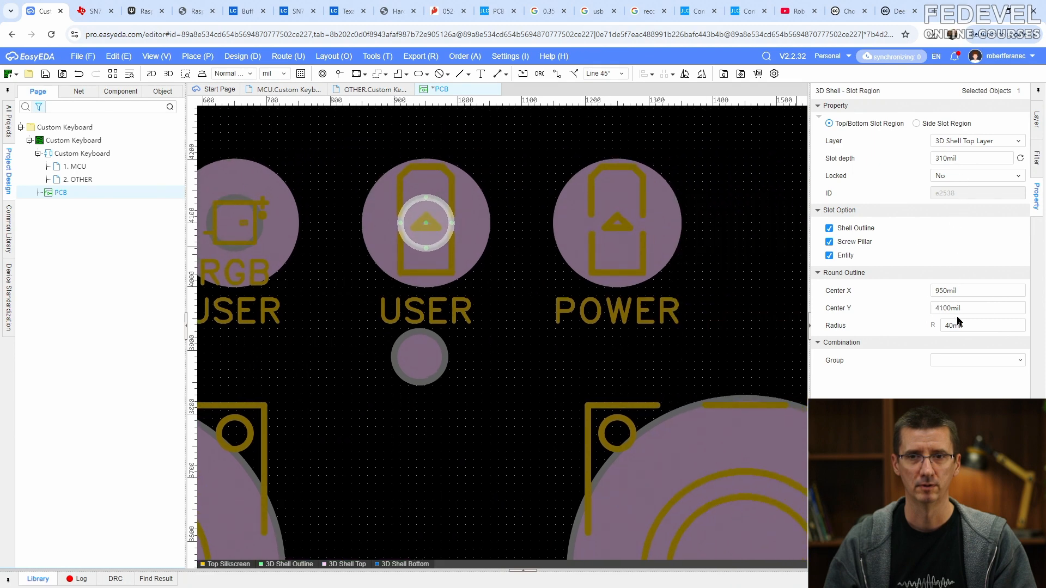
click(618, 224)
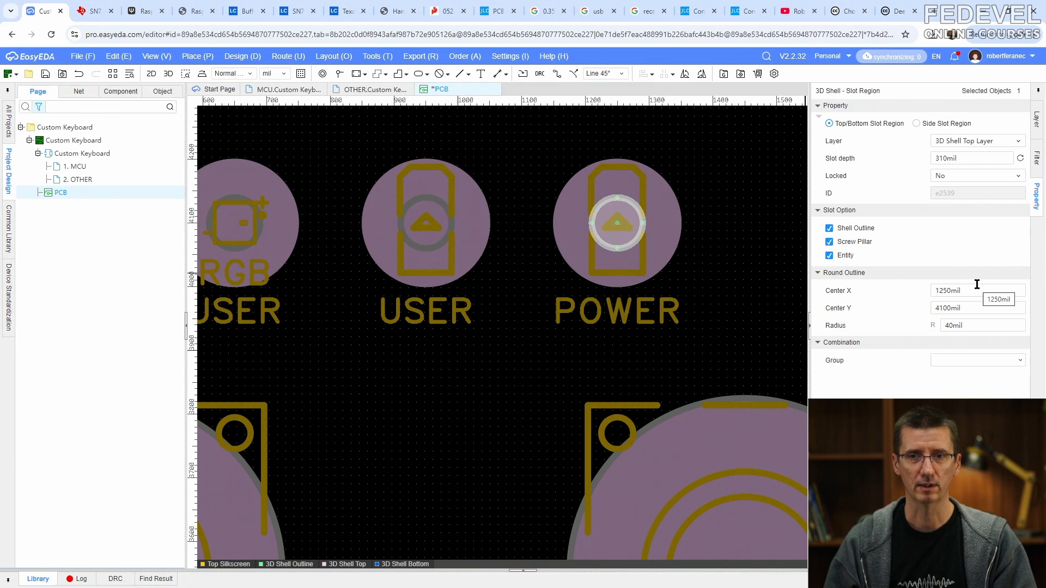
click(426, 375)
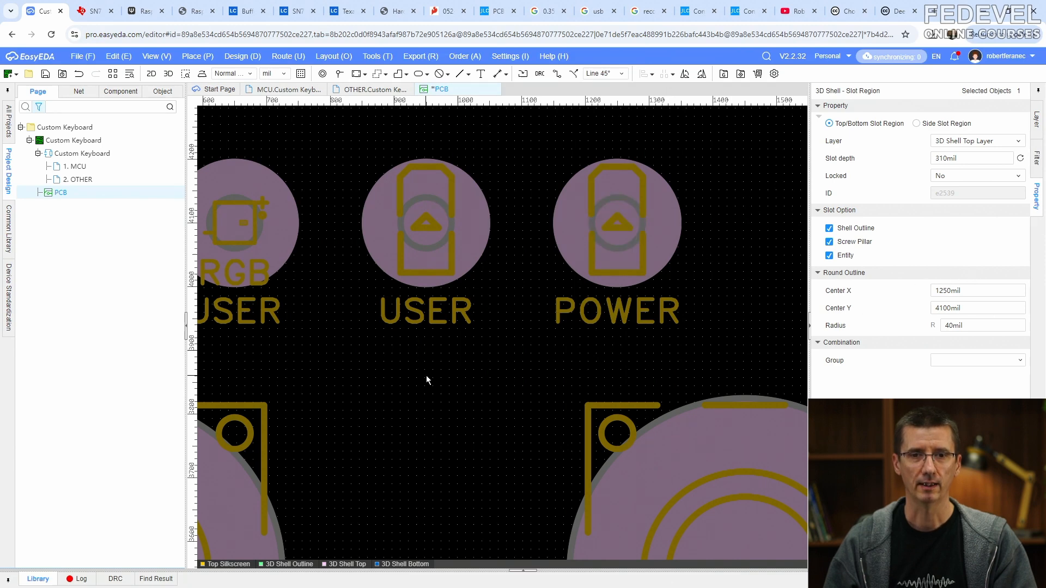
- Inspect the holes through the three LED posts in the 3D shell preview and bring the shell halves back together
scroll(556, 332, down, 1)
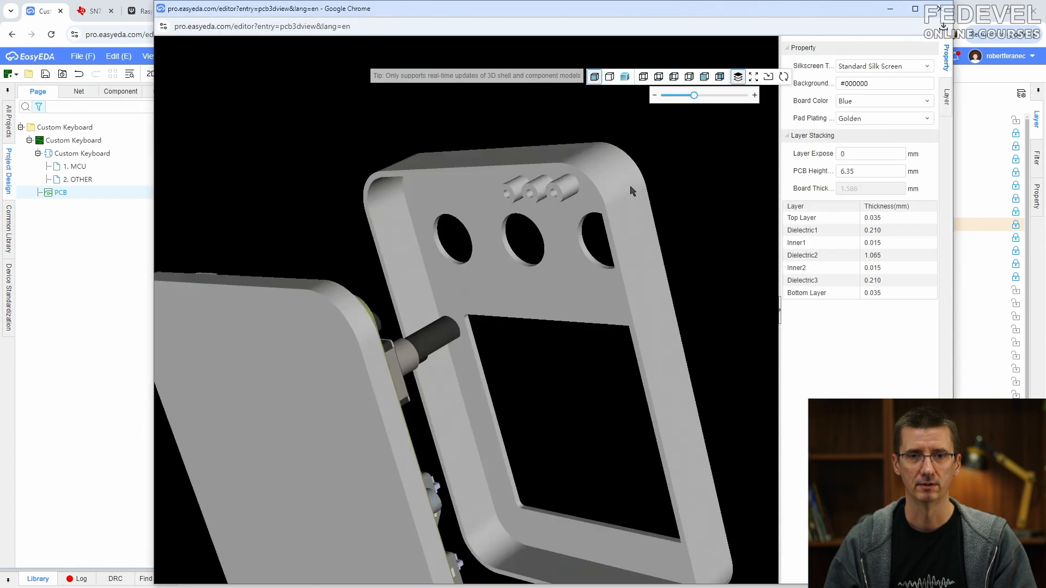
scroll(563, 170, up, 2)
drag(562, 171, 604, 186)
drag(694, 96, 659, 97)
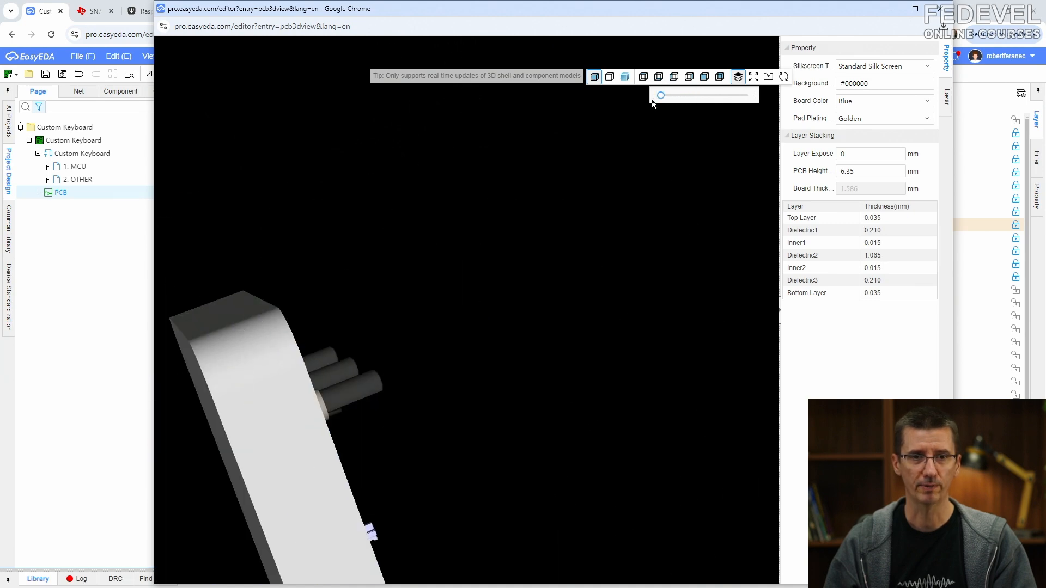
- Hide every layer in the 3D shell preview except 52 3D Model and the 54 Top Layer of the shell
click(939, 100)
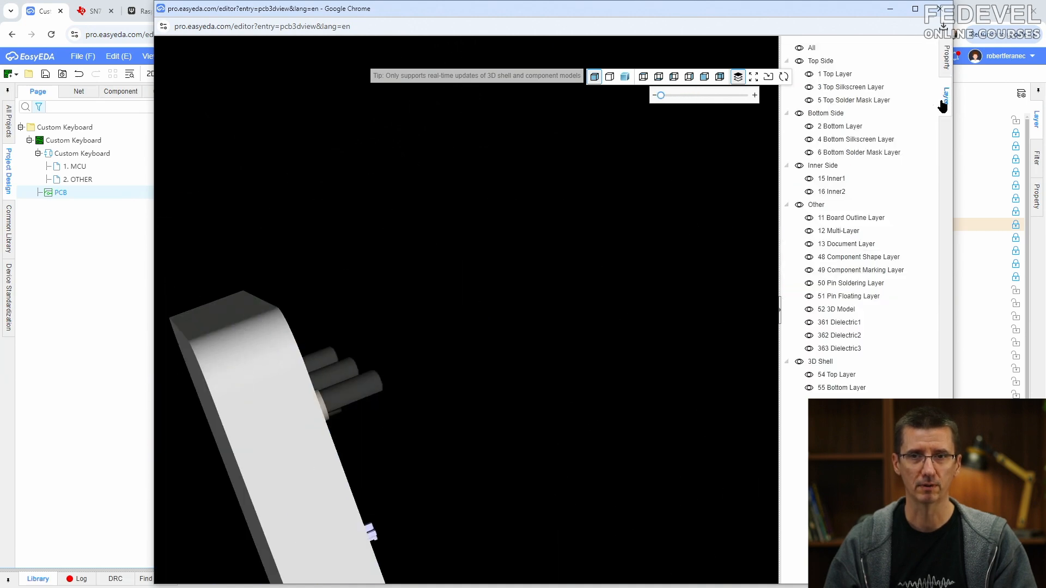
click(809, 388)
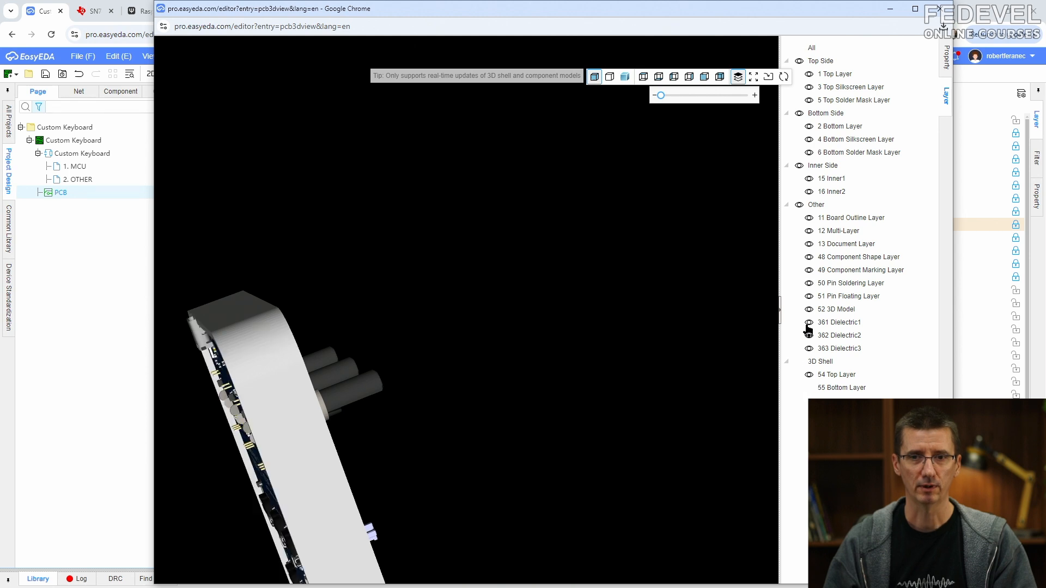
click(799, 49)
click(799, 49)
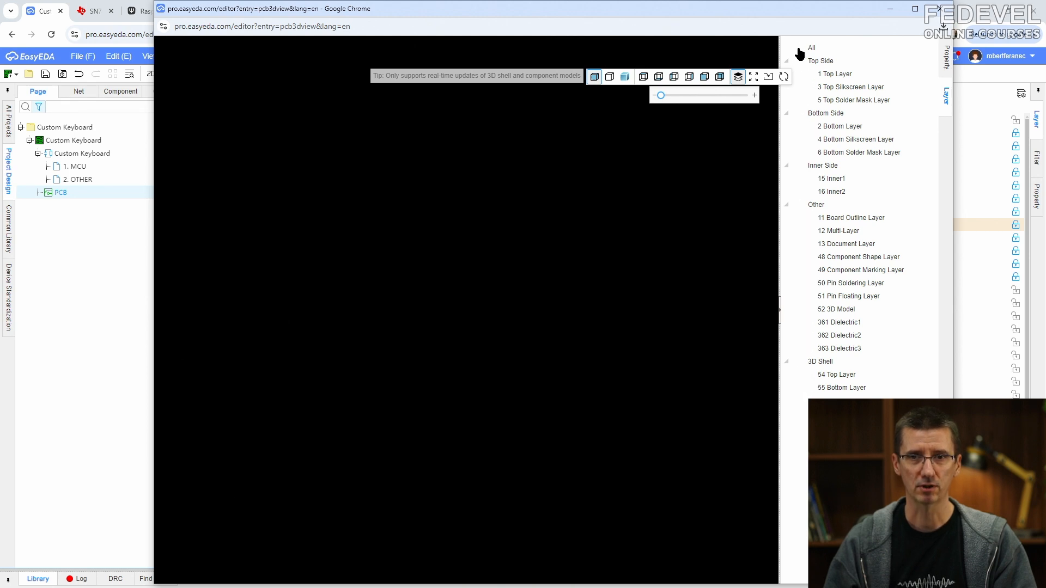
click(809, 375)
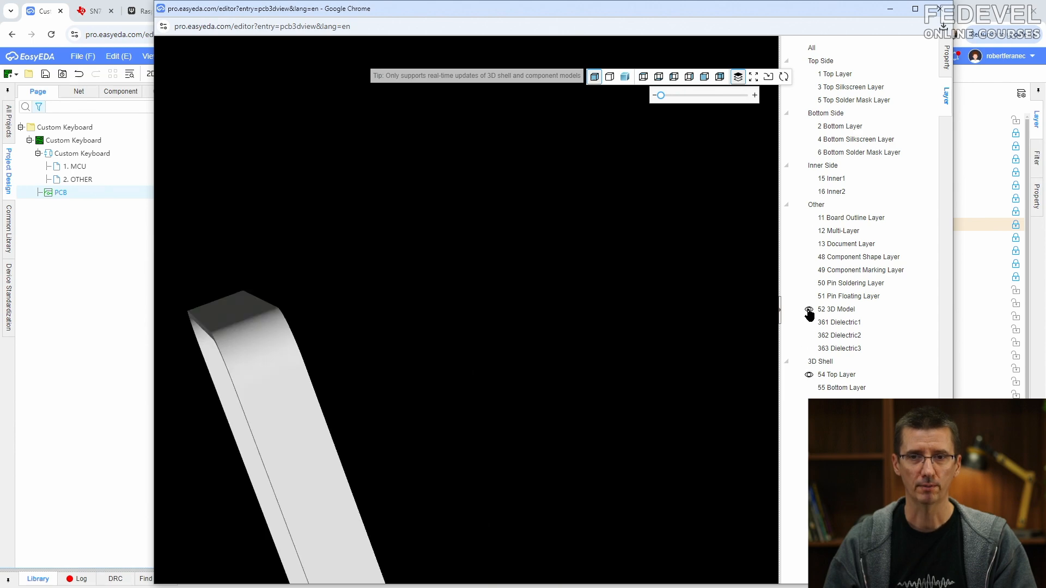
- Examine how the LED posts and holes line up with the LEDs from inside and outside the top shell, then return to the PCB layout
drag(427, 415, 534, 363)
scroll(386, 306, up, 3)
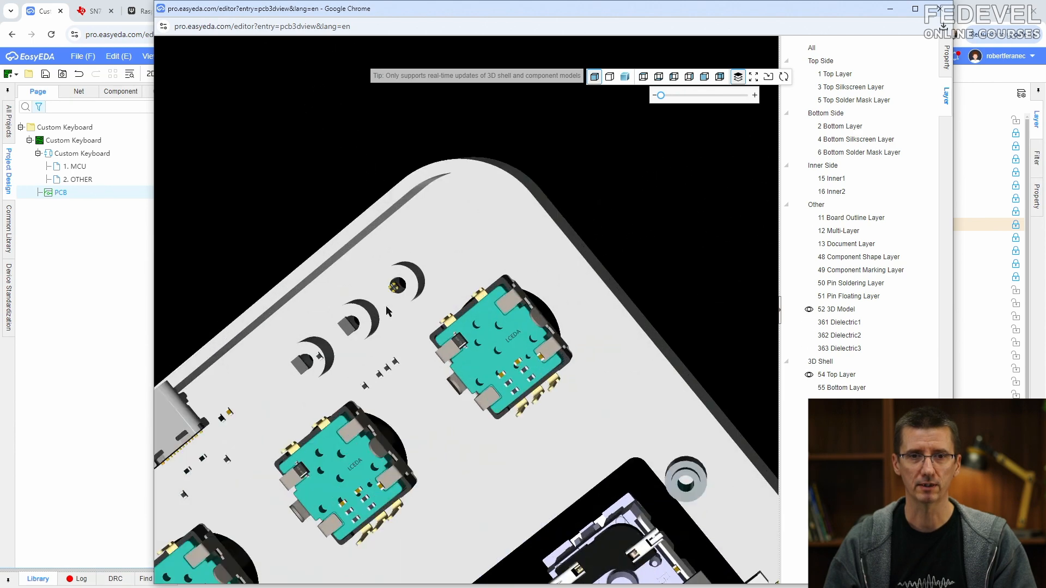
scroll(489, 279, up, 5)
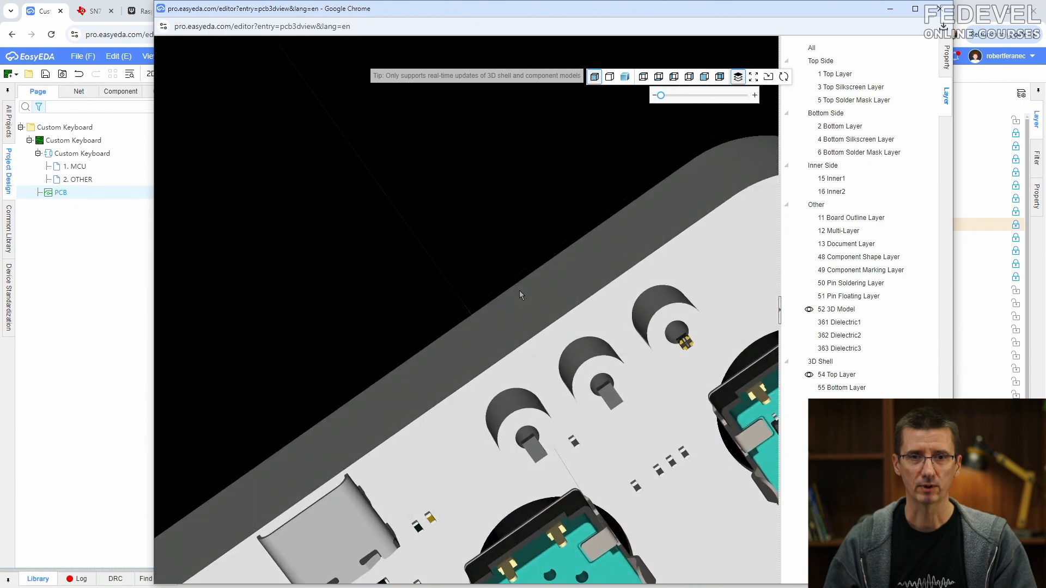
drag(519, 290, 471, 290)
scroll(477, 242, down, 10)
drag(477, 241, 466, 360)
scroll(473, 407, up, 10)
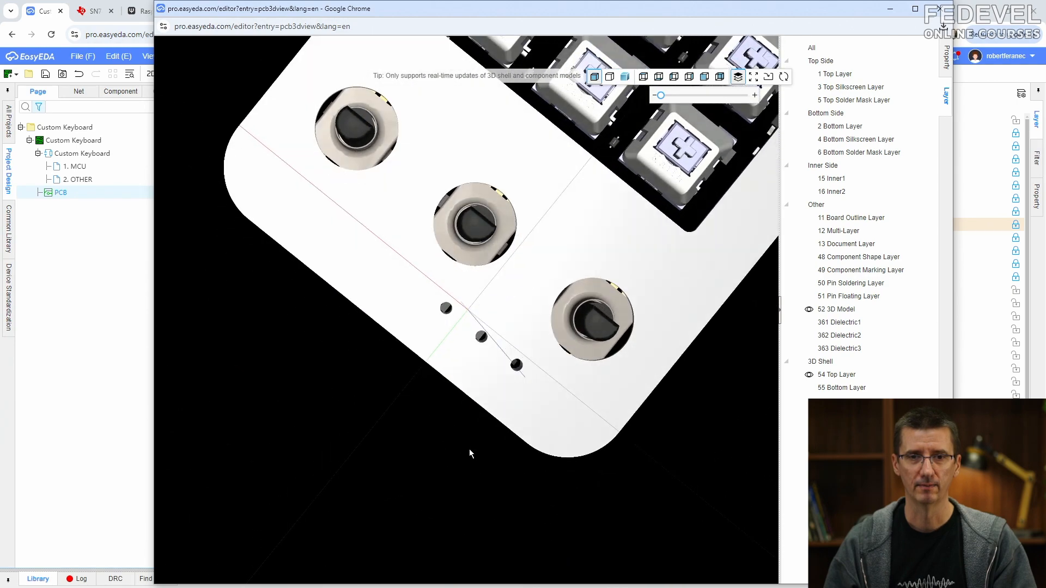
drag(469, 450, 525, 218)
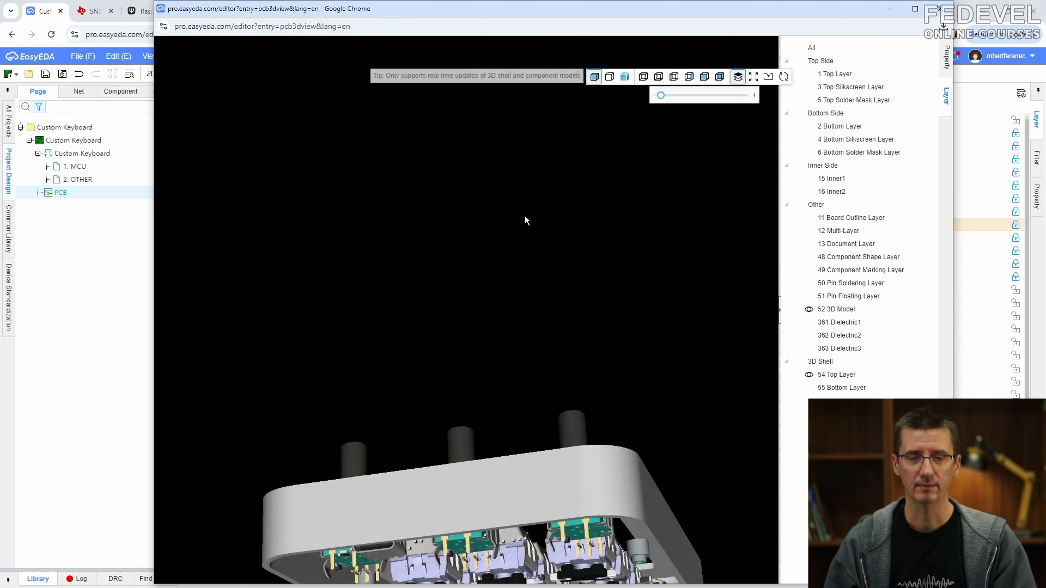
drag(512, 541, 524, 338)
scroll(487, 170, up, 5)
right_drag(524, 339, 542, 343)
drag(529, 365, 521, 408)
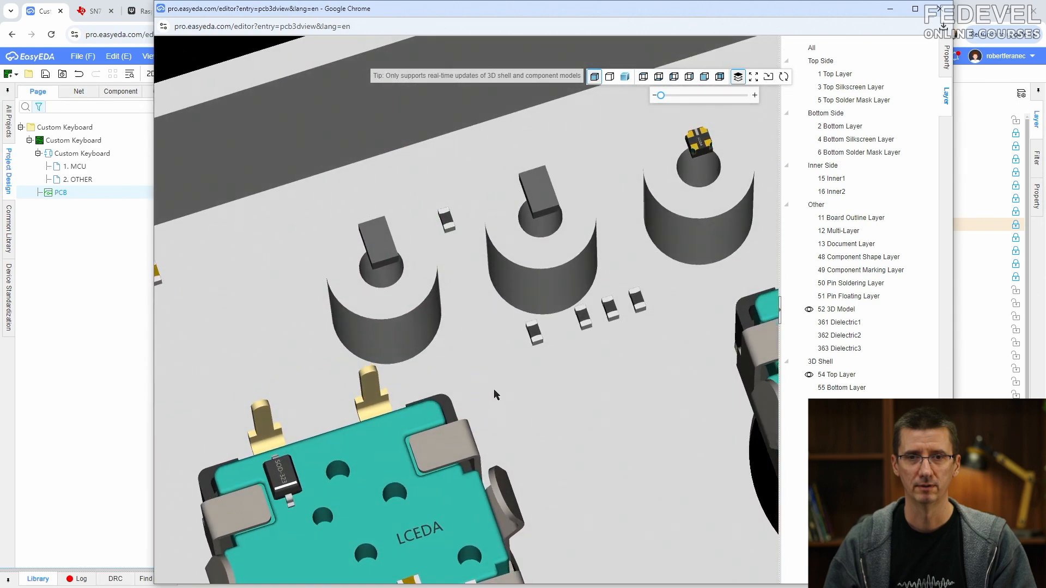
scroll(494, 393, down, 5)
click(890, 9)
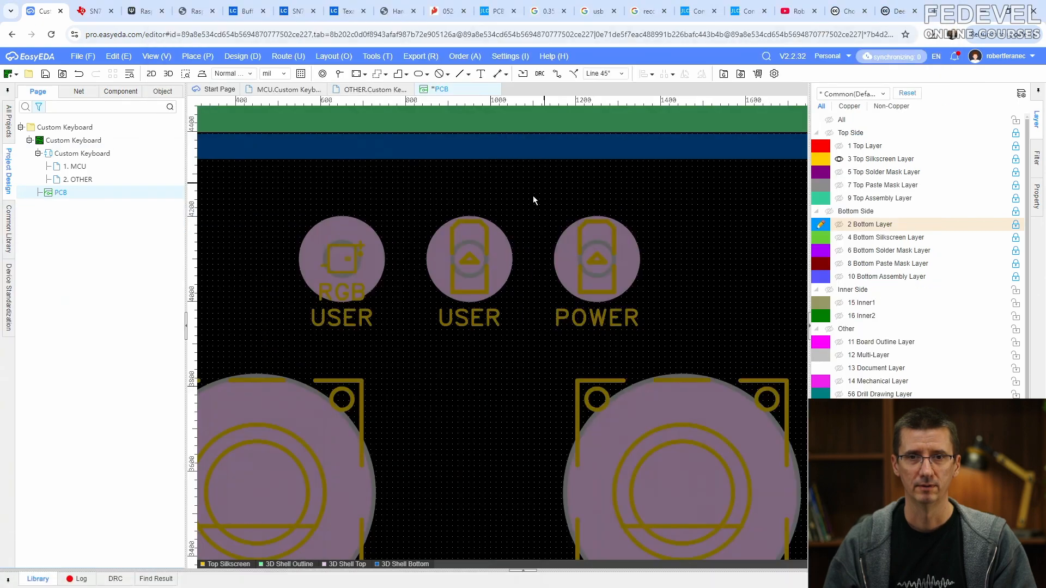
- Fit the whole board in the layout view and save the PCB
click(155, 56)
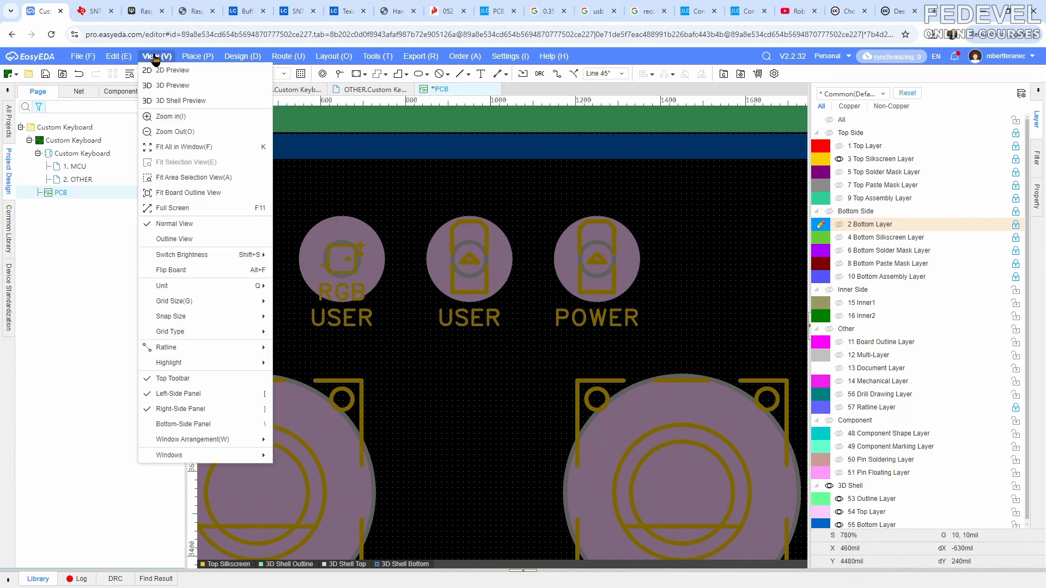
click(173, 148)
click(46, 76)
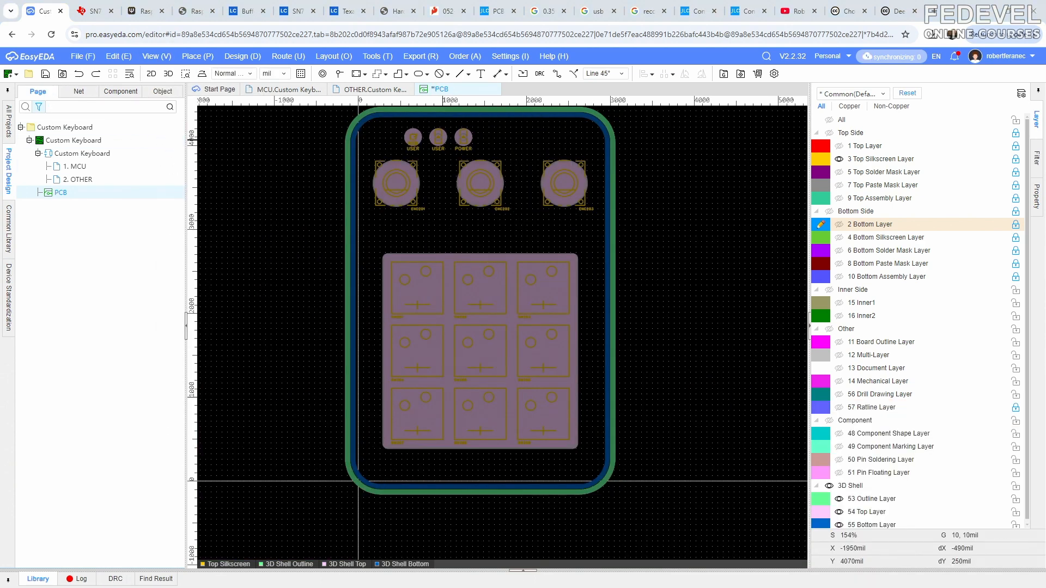
- Show all layers in the 3D shell preview, examine the side wall near the LED holes, and return to the PCB layout
key(alt+Tab)
scroll(555, 257, down, 5)
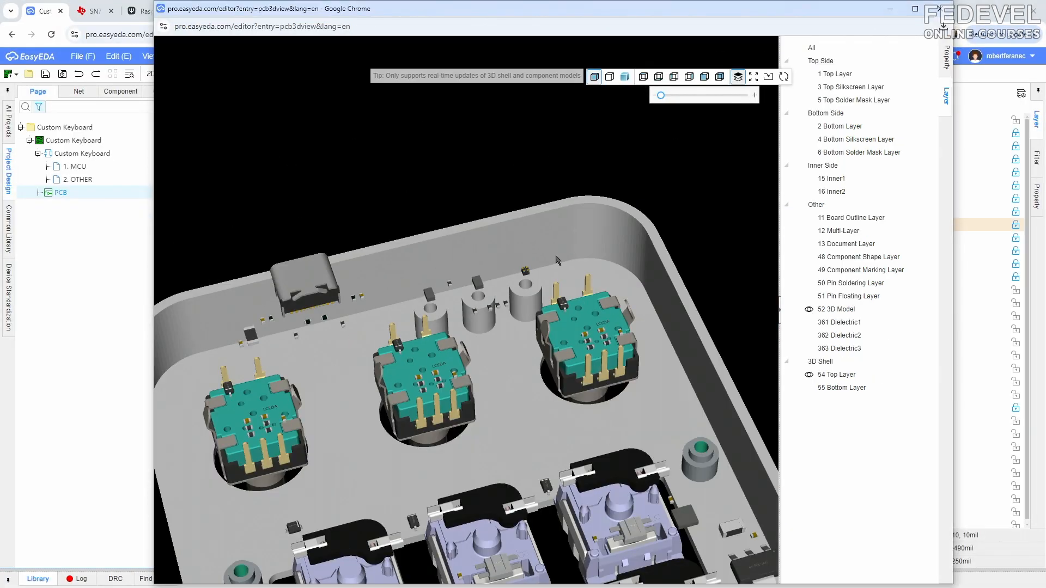
click(799, 48)
drag(519, 147, 426, 396)
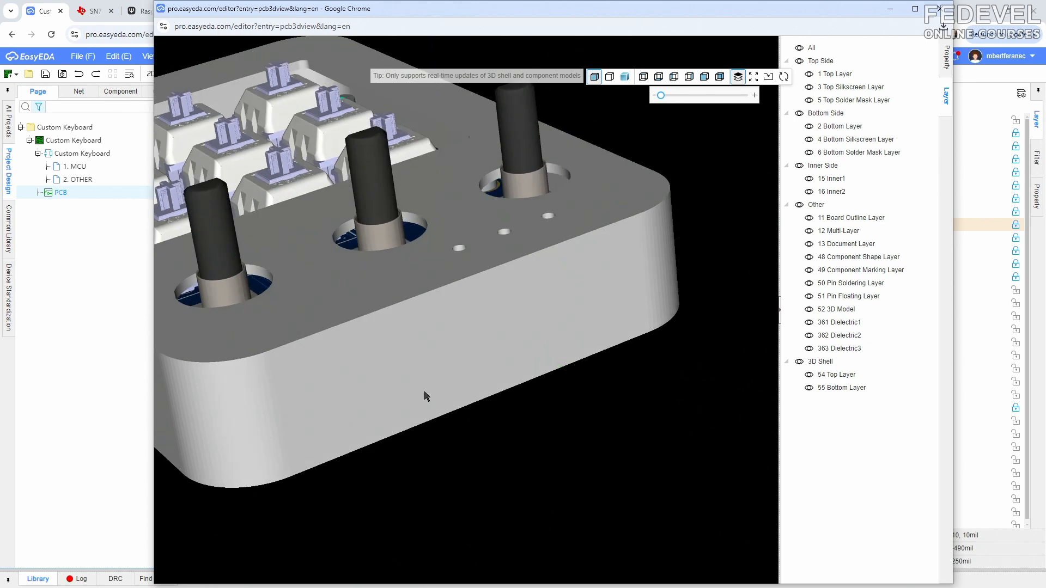
click(890, 9)
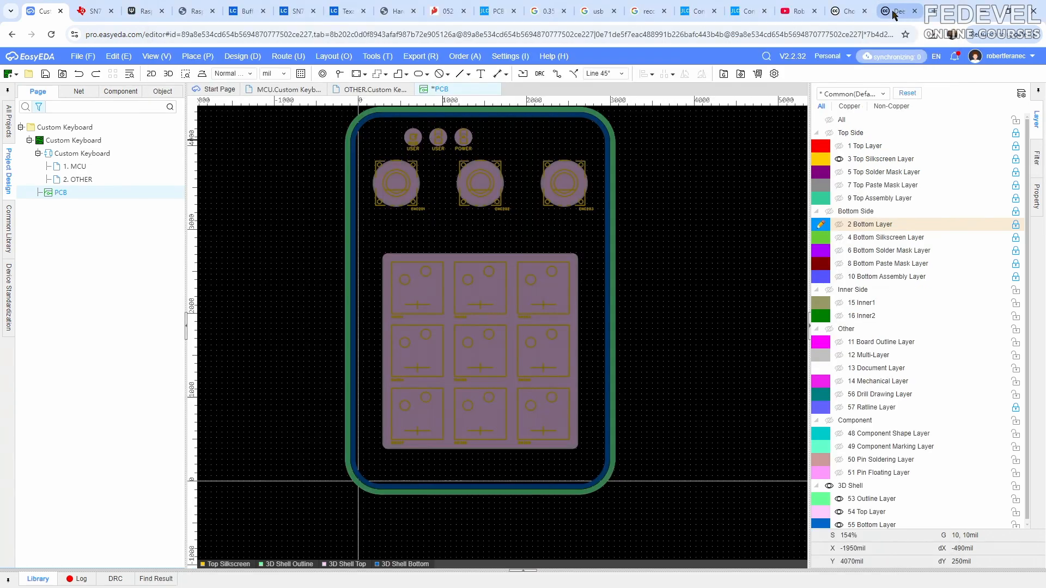
- Show the 11 Board Outline Layer and place a 3D shell side datum line from 1720, 4700 mil to 2180, 4700 mil, parallel to the board's tab
click(838, 342)
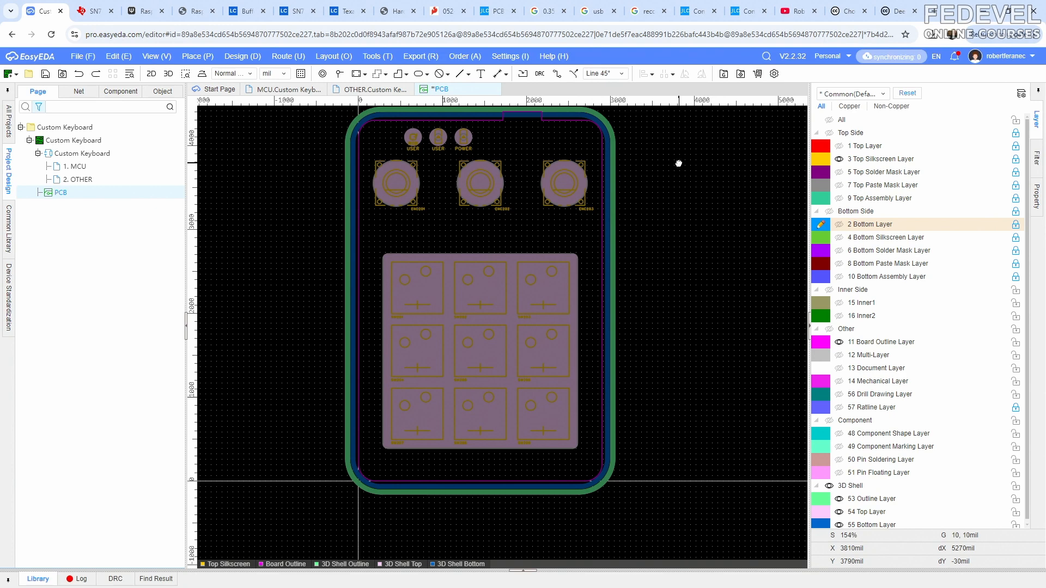
scroll(570, 223, up, 6)
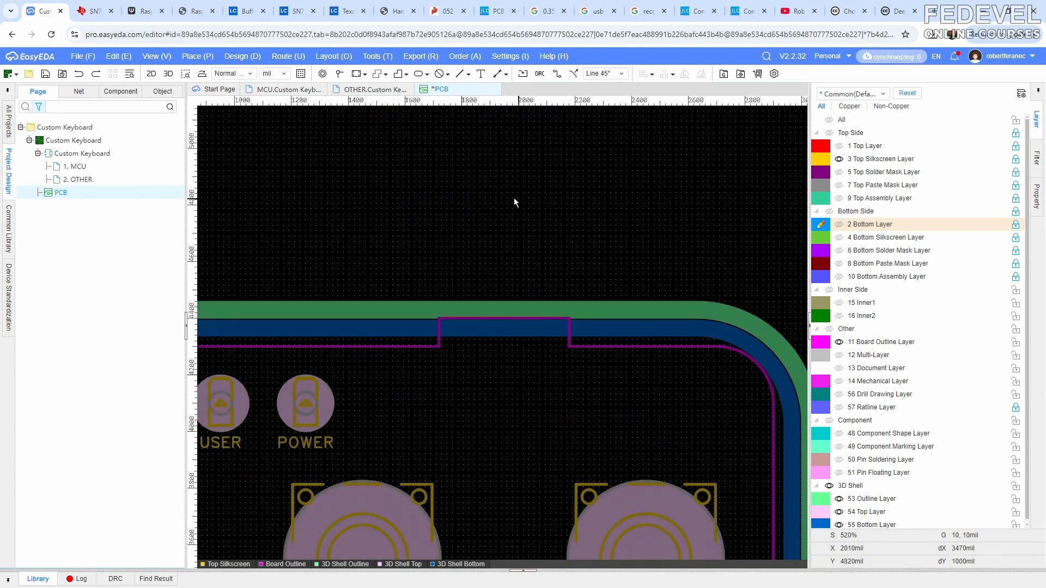
click(197, 56)
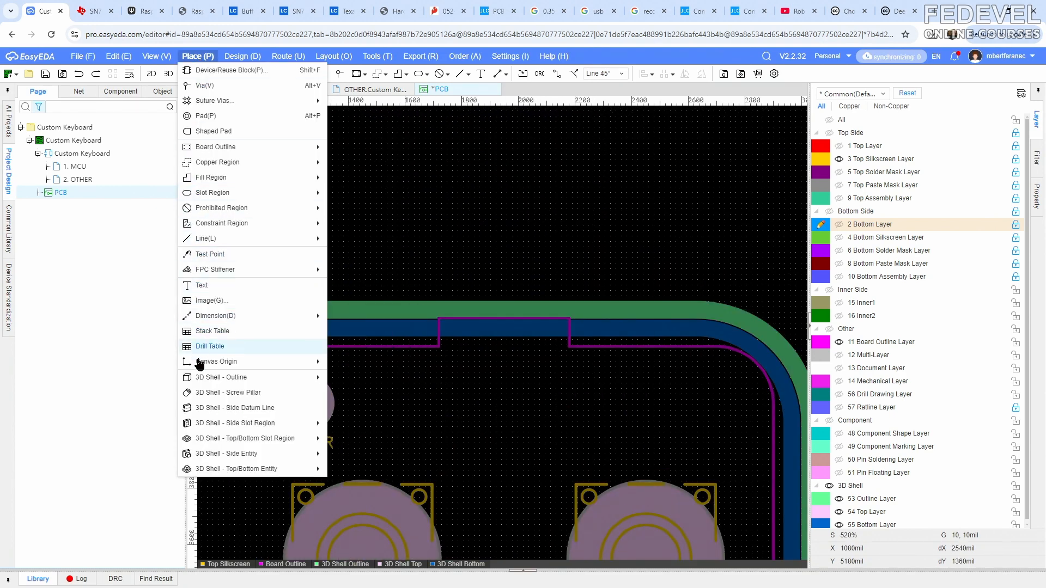
click(248, 407)
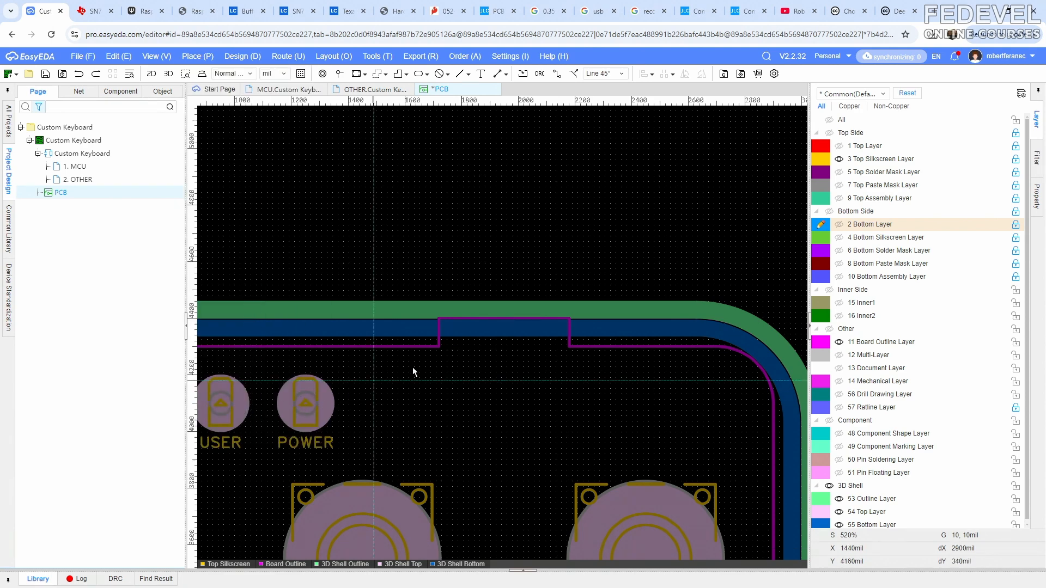
scroll(450, 266, up, 2)
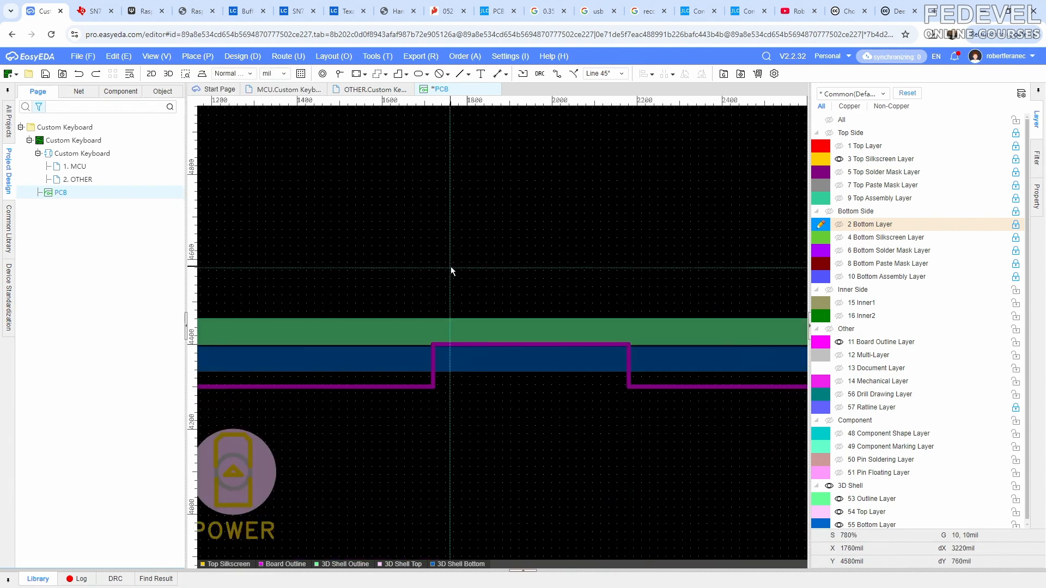
click(433, 217)
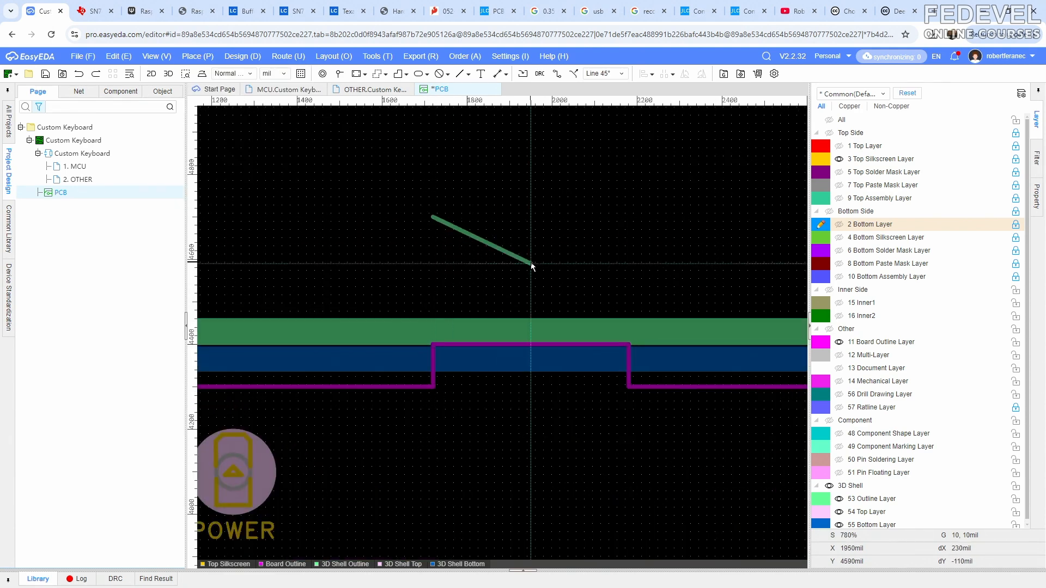
click(630, 237)
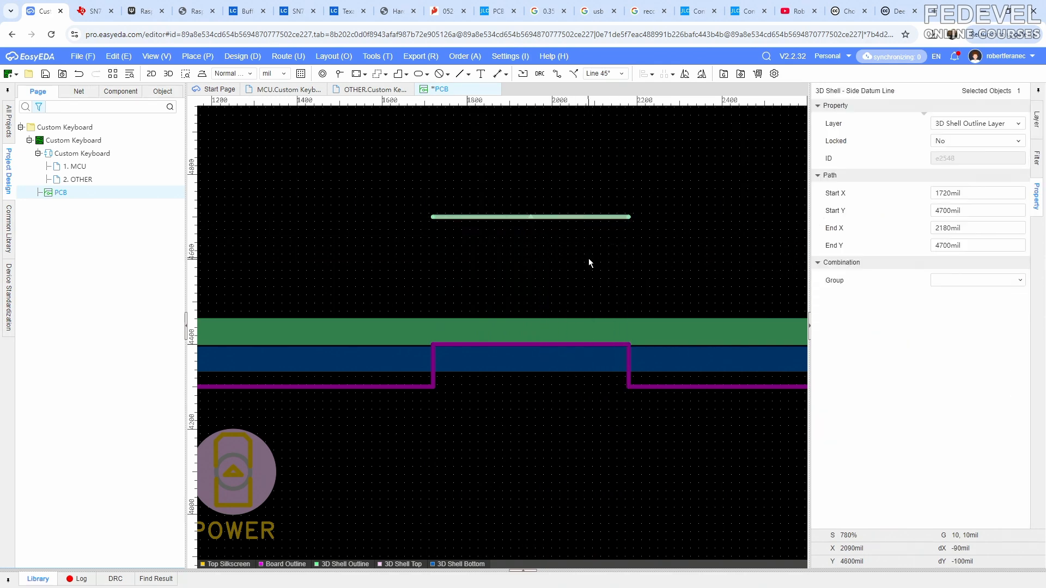
scroll(551, 259, down, 1)
click(526, 256)
right_drag(521, 192, 520, 252)
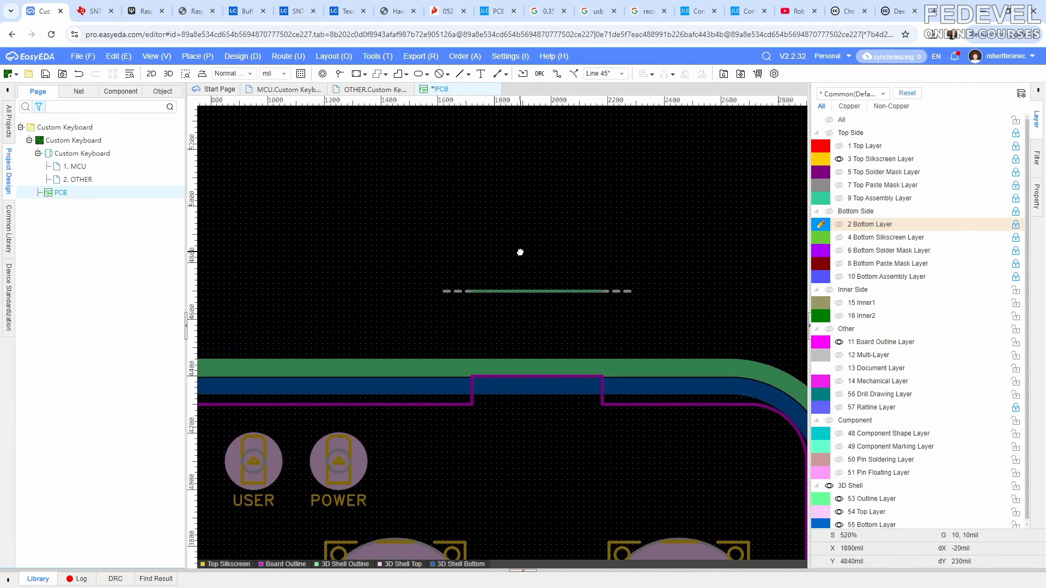
click(523, 292)
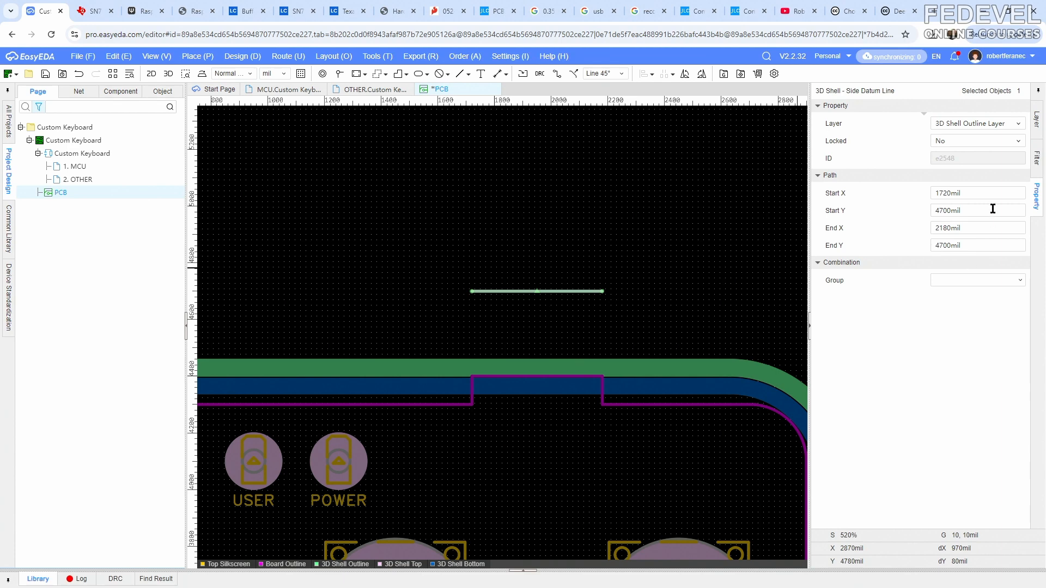
click(414, 211)
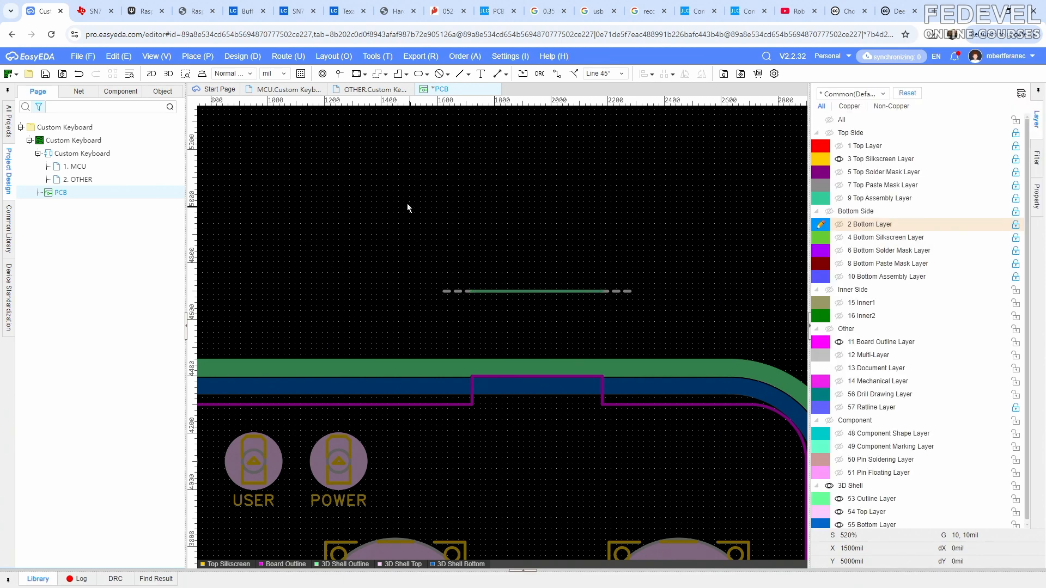
- Place a rectangular 3D shell side slot region, 364 mil wide and 137 mil high, assigned to the side datum line
click(198, 57)
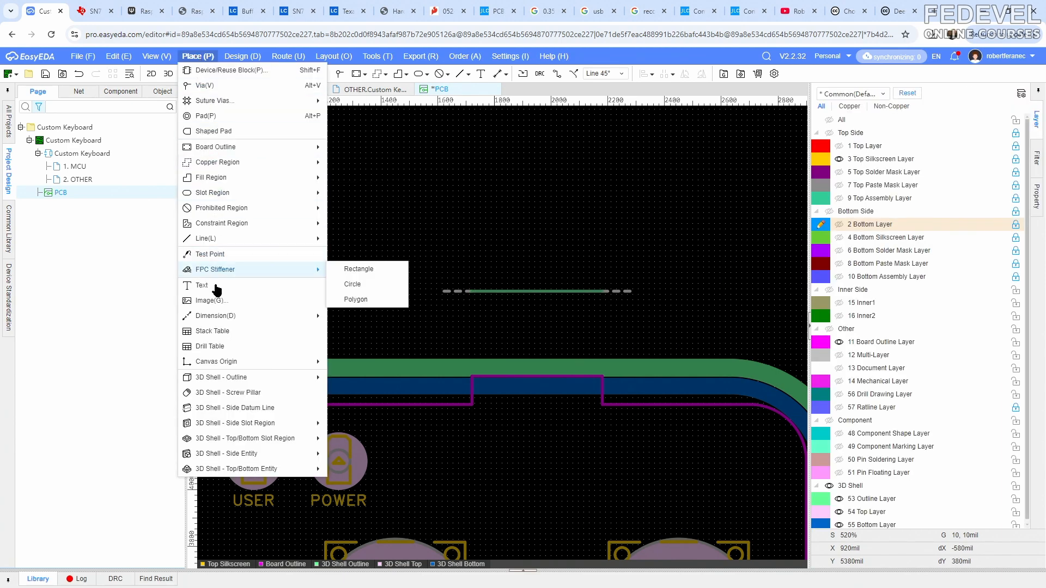
mouse_move(189, 428)
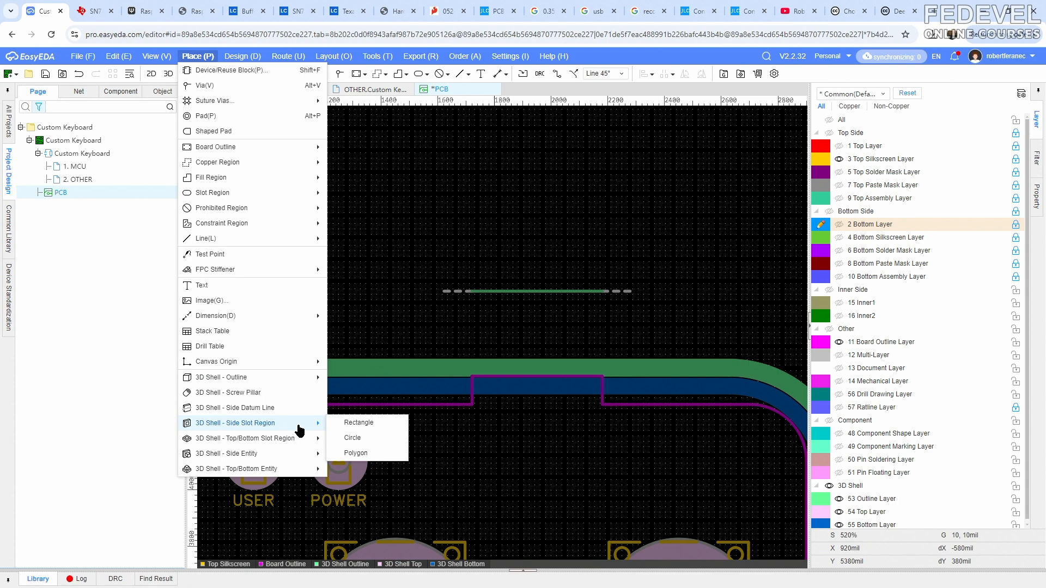
click(360, 423)
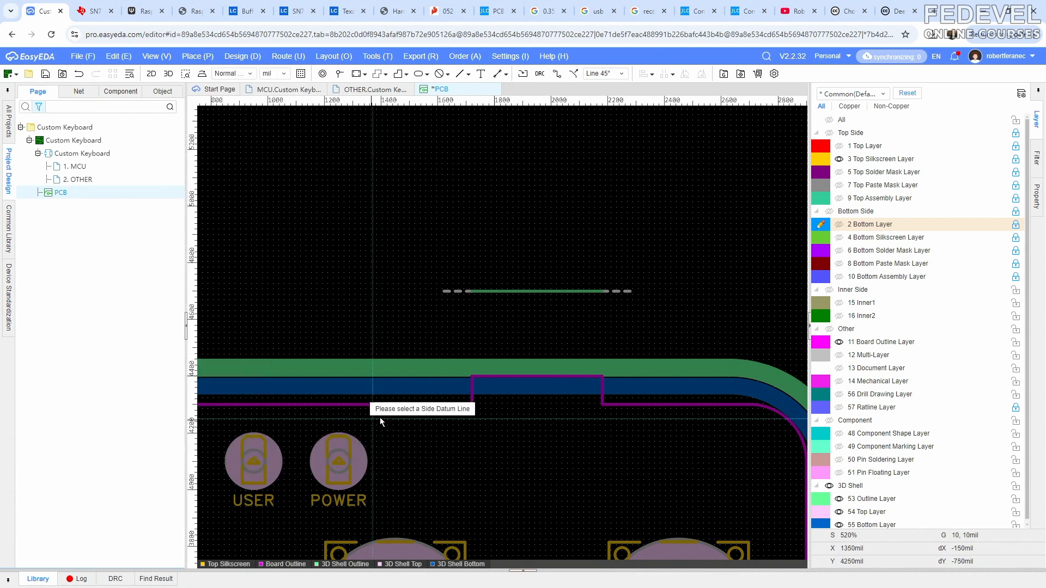
click(515, 292)
click(449, 212)
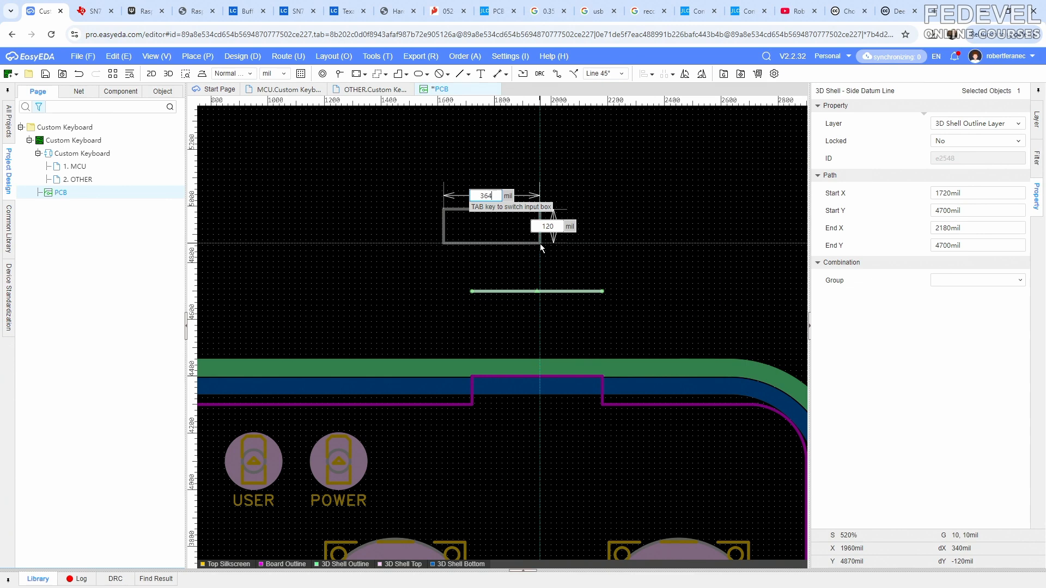
key(Tab)
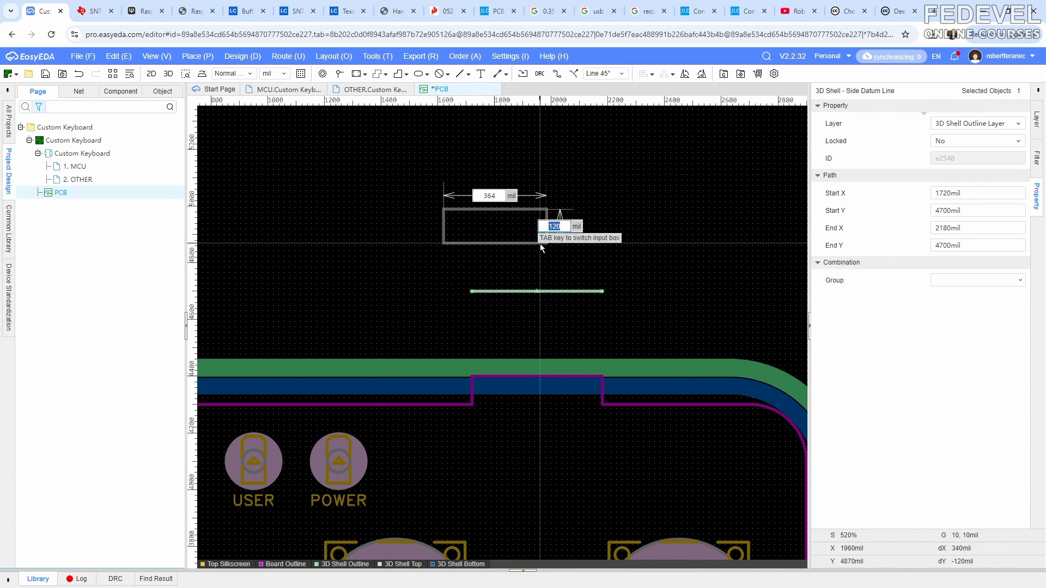
text(140)
key(Return)
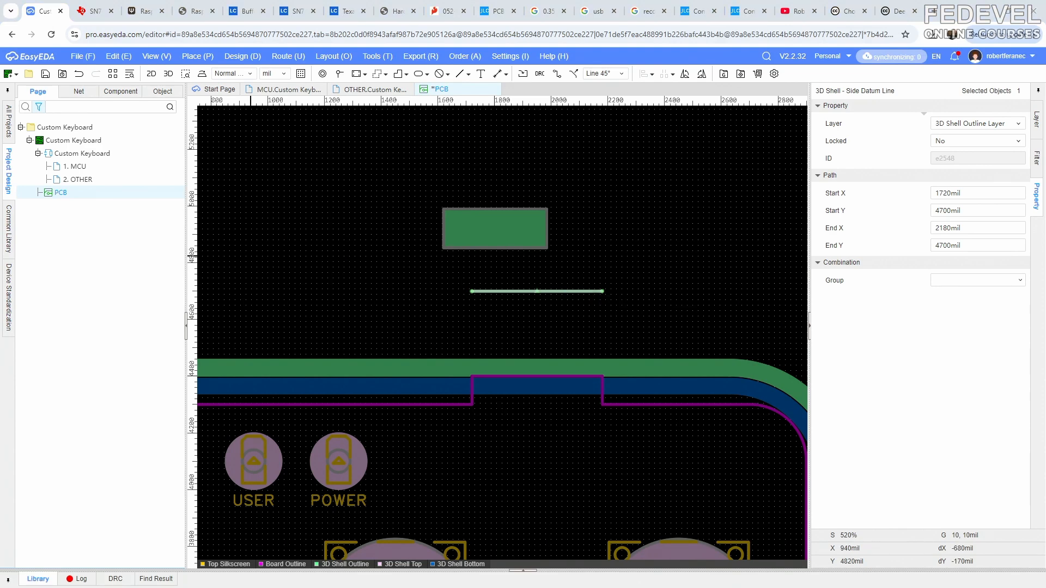
- Examine the connector opening in the shell's side wall in the 3D preview and return to the PCB layout
key(alt+Tab)
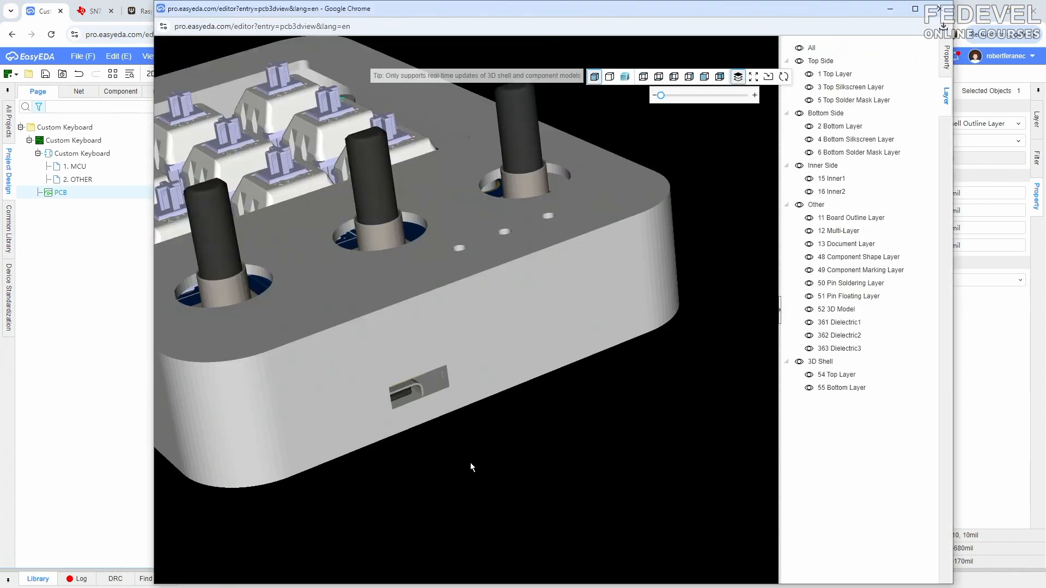
drag(429, 465, 405, 322)
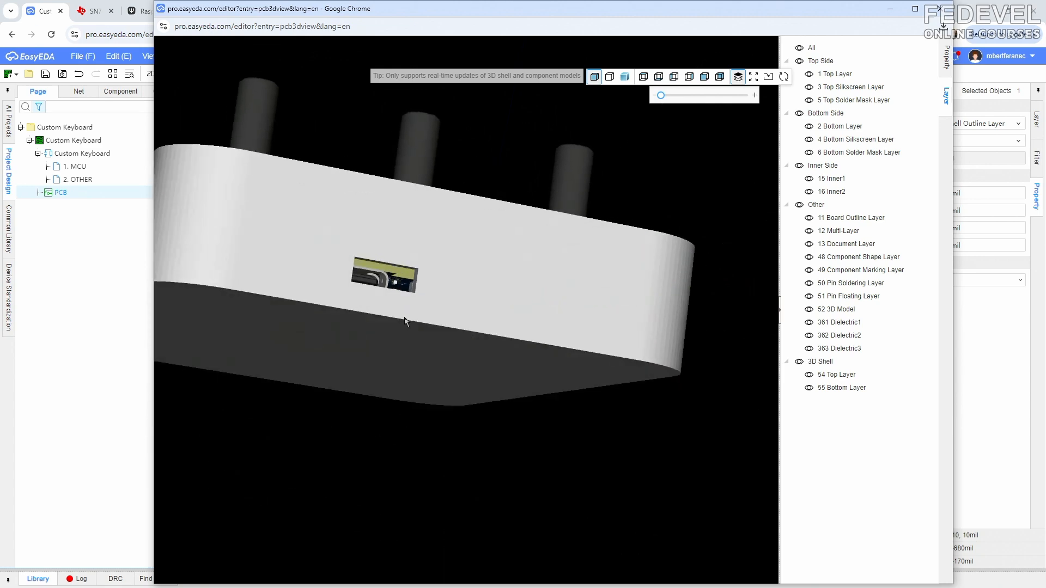
drag(358, 271, 375, 345)
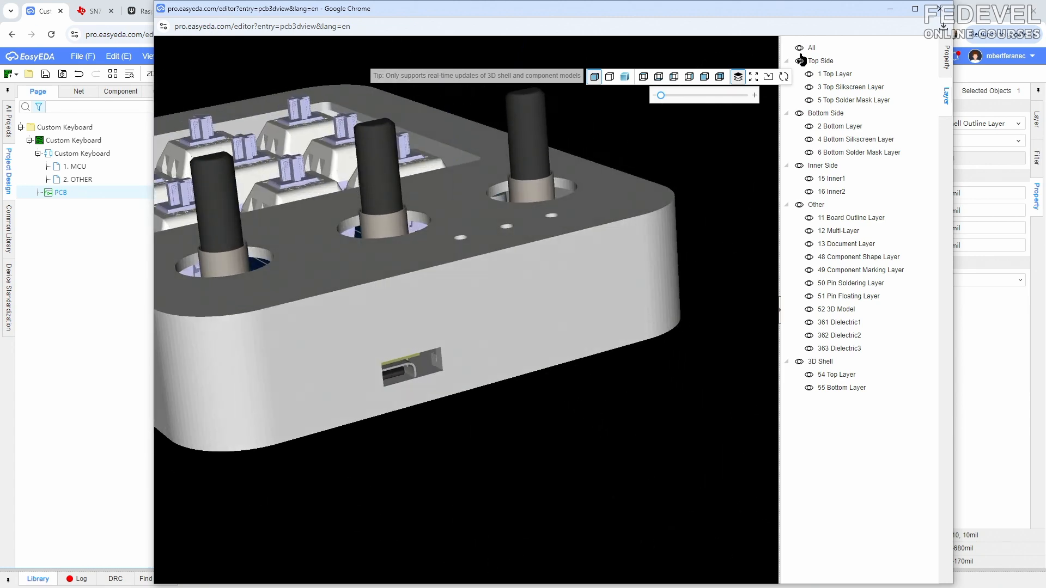
click(890, 9)
- Reposition the side slot region to Start X 1768 mil and Start Y 4952 mil
click(517, 222)
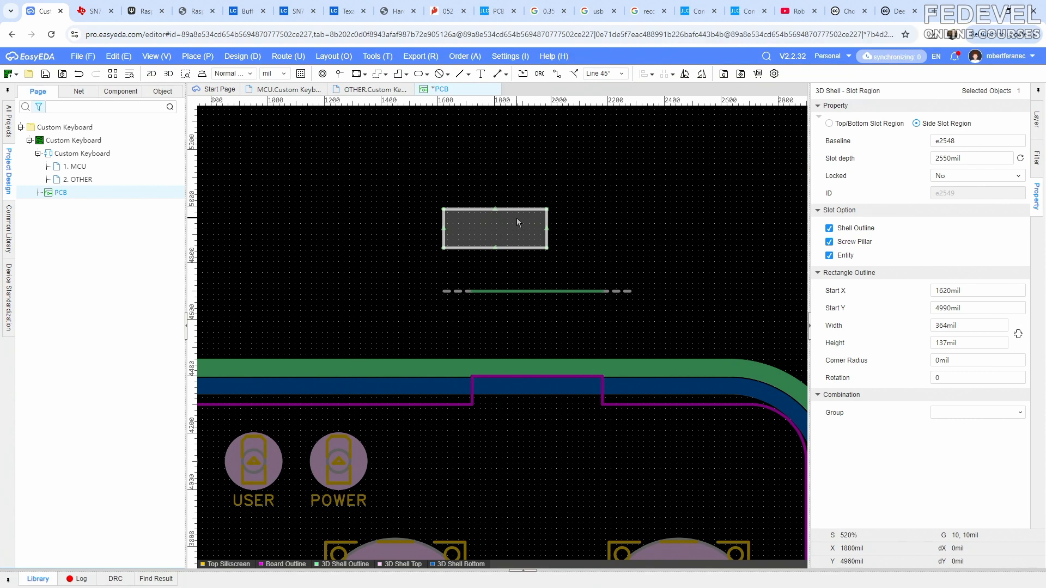
click(978, 292)
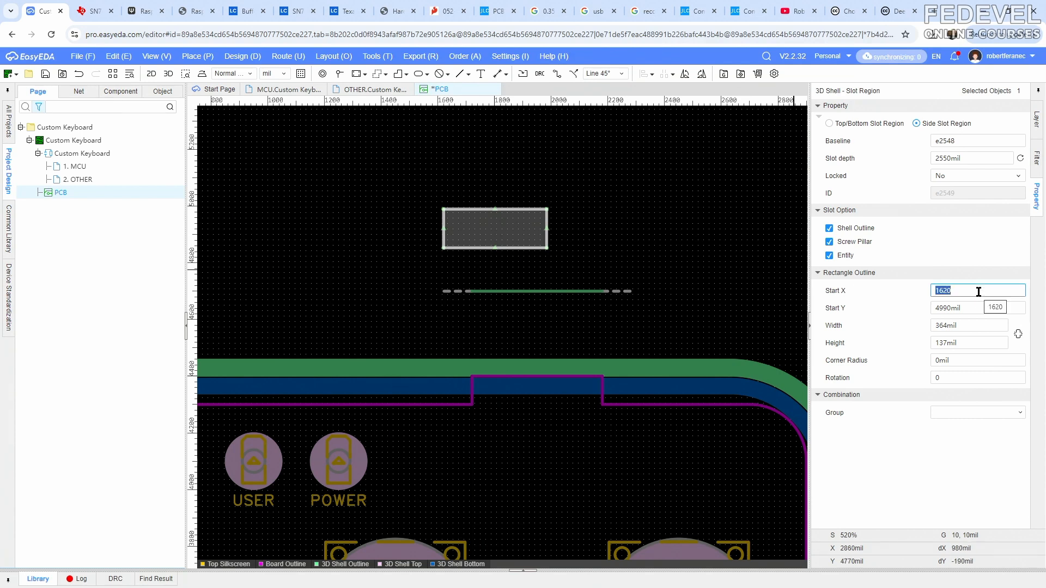
text(1)
key(Return)
click(977, 306)
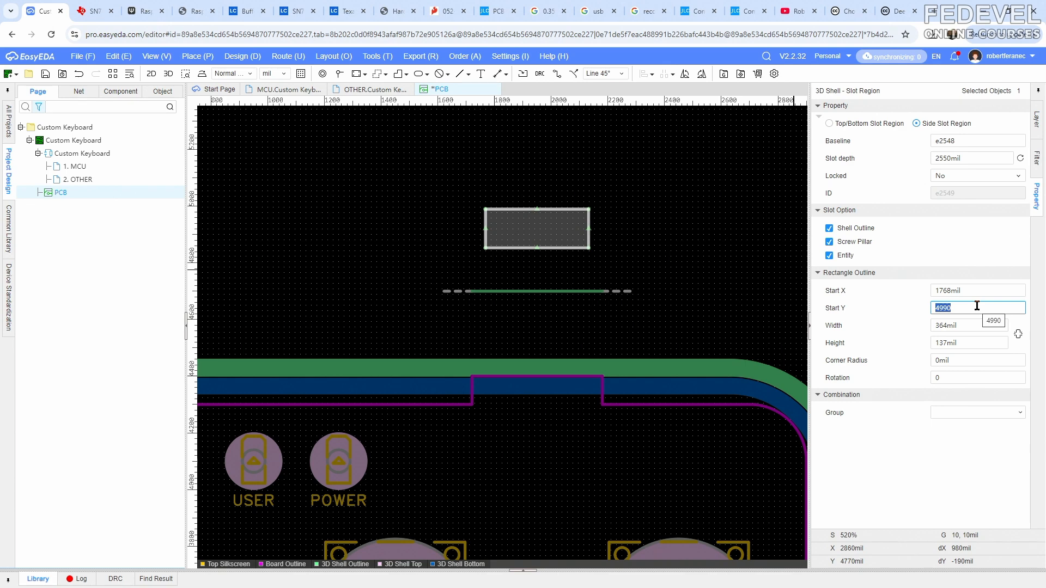
text(4)
key(Return)
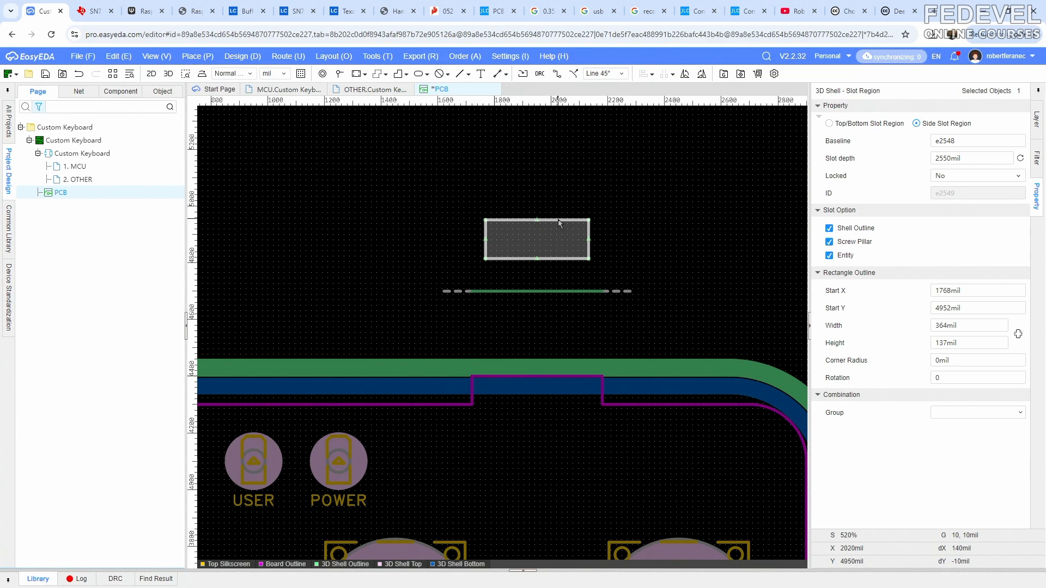
- Set the side slot region's corner radius to 50 mil and its slot depth to 600 mil
click(968, 360)
text(50)
key(Return)
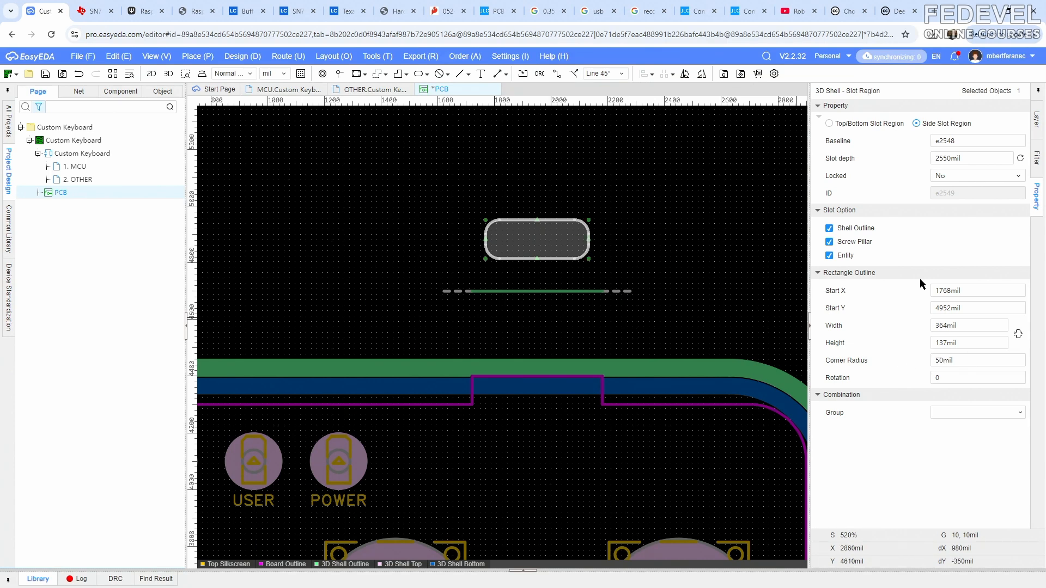
click(982, 159)
text(600)
key(Return)
click(347, 201)
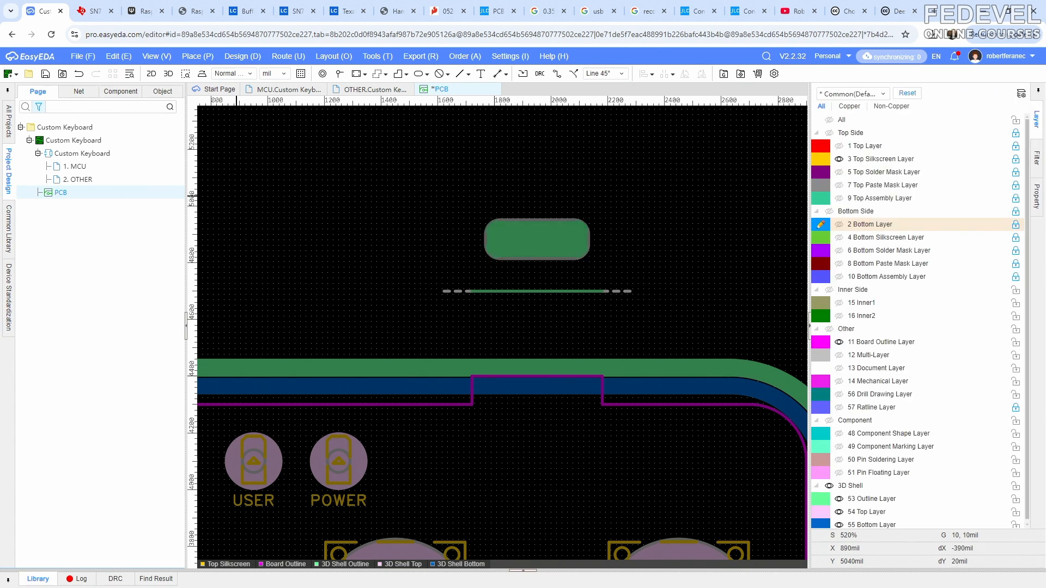
- Inspect the rounded connector opening in the 3D shell preview and separate the shell halves to see the connector inside
key(alt+Tab)
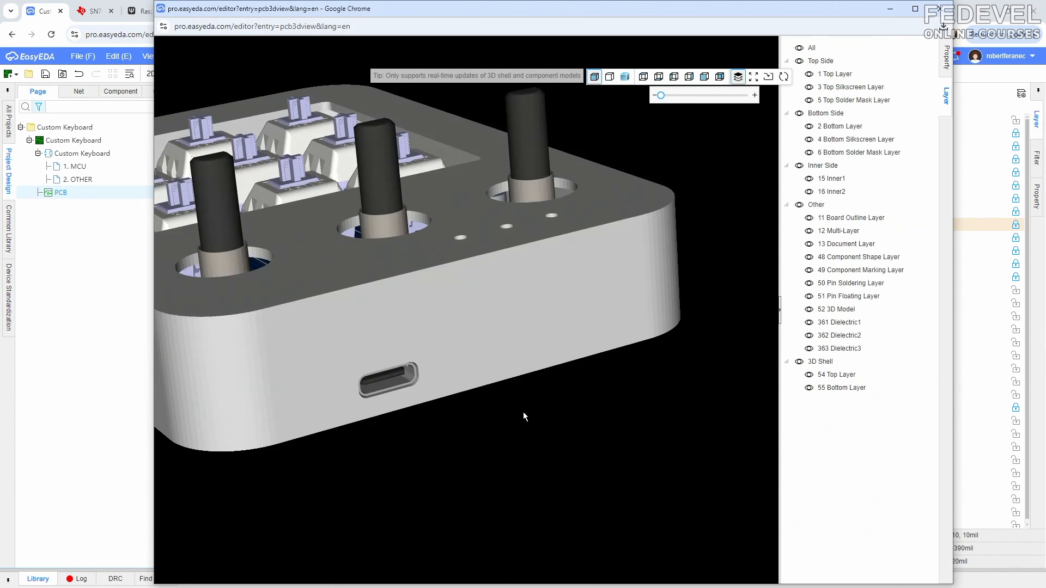
drag(523, 412, 485, 377)
scroll(303, 312, up, 4)
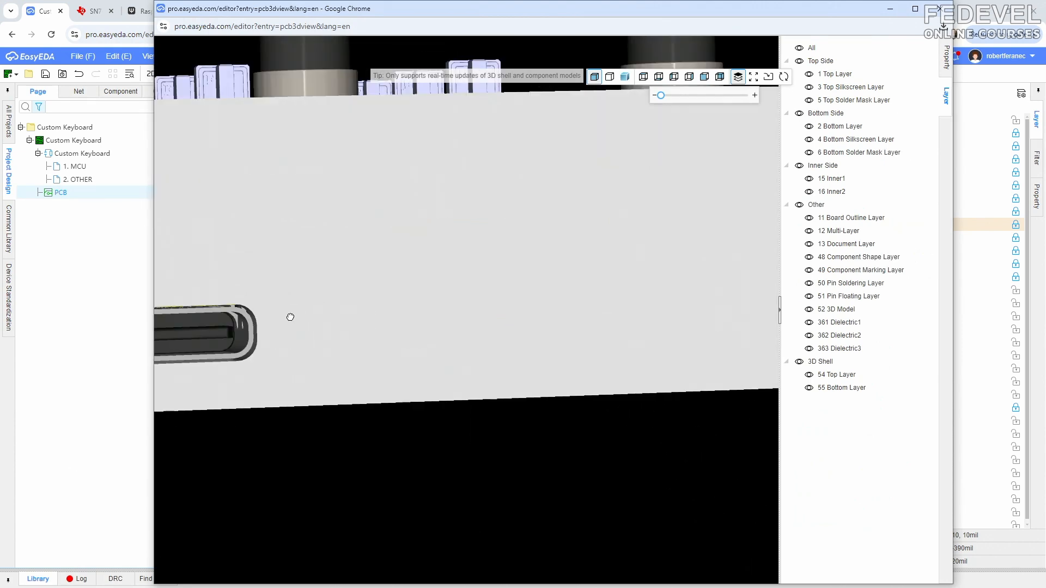
drag(290, 317, 533, 323)
drag(658, 95, 672, 95)
drag(376, 334, 466, 344)
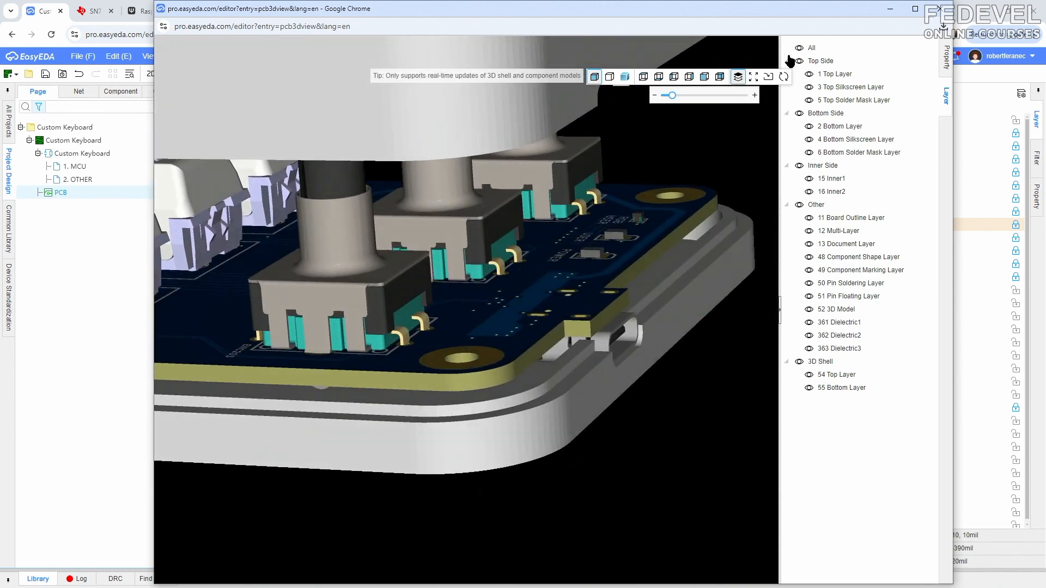
- Hide every 3D preview layer except 52 3D Model and the shell's 55 Bottom Layer, and examine the connector in its cutout
click(799, 48)
click(808, 388)
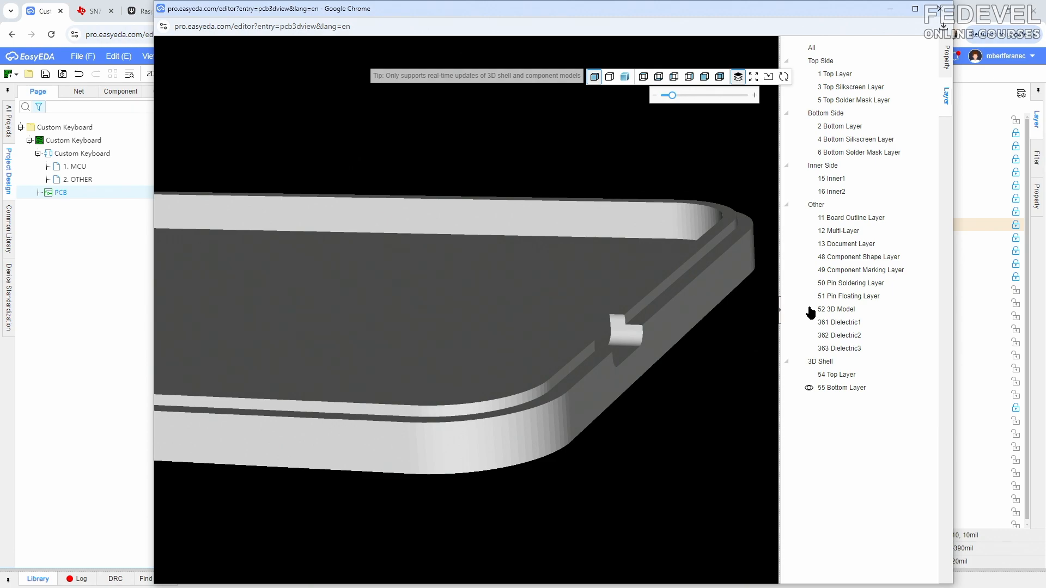
click(810, 310)
drag(553, 354, 597, 378)
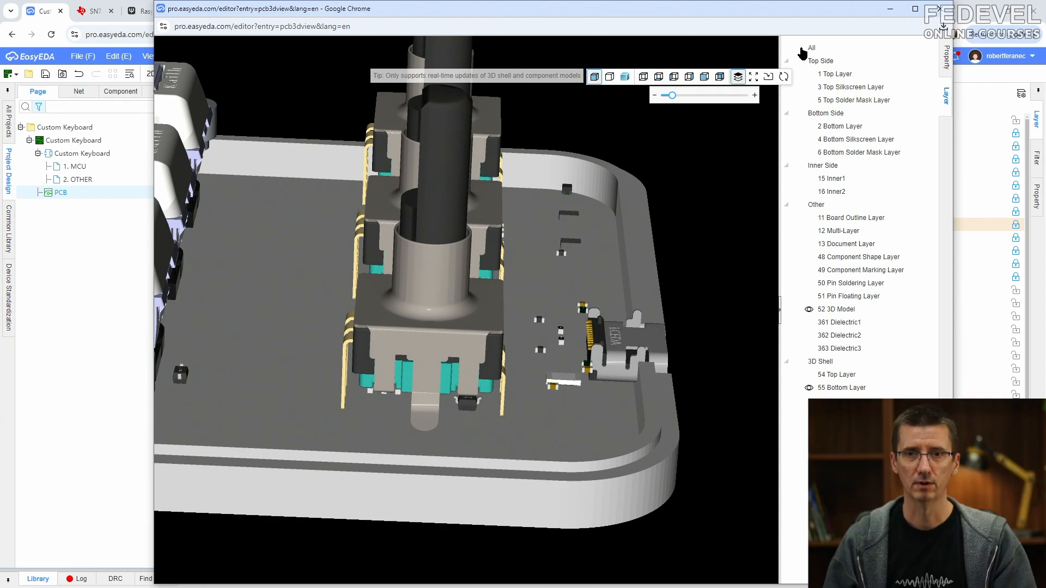
- Show all 3D preview layers except 54 Top Layer and examine how the board and connector sit in the bottom shell
click(800, 48)
click(808, 376)
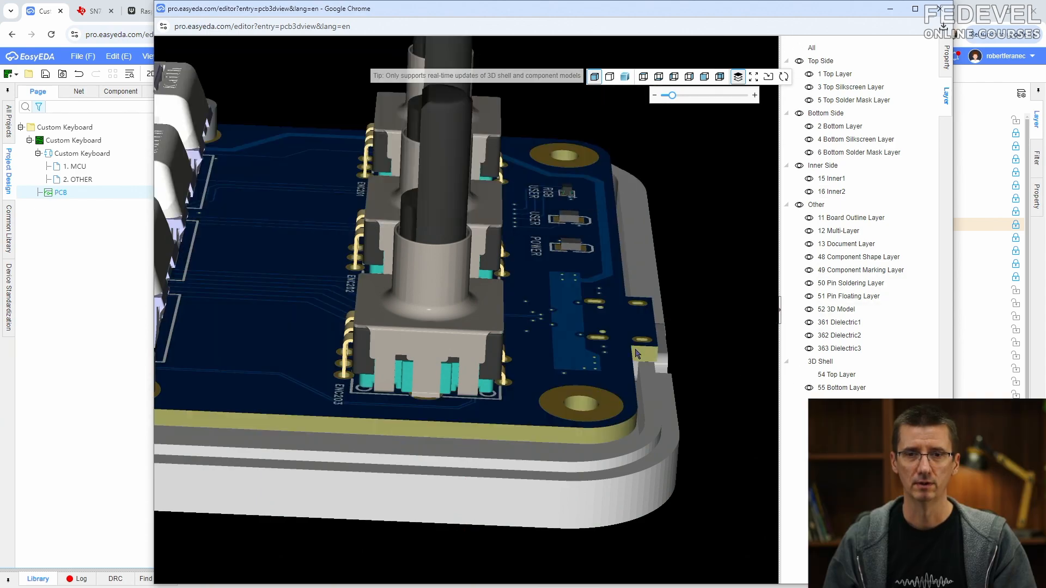
drag(634, 349, 514, 349)
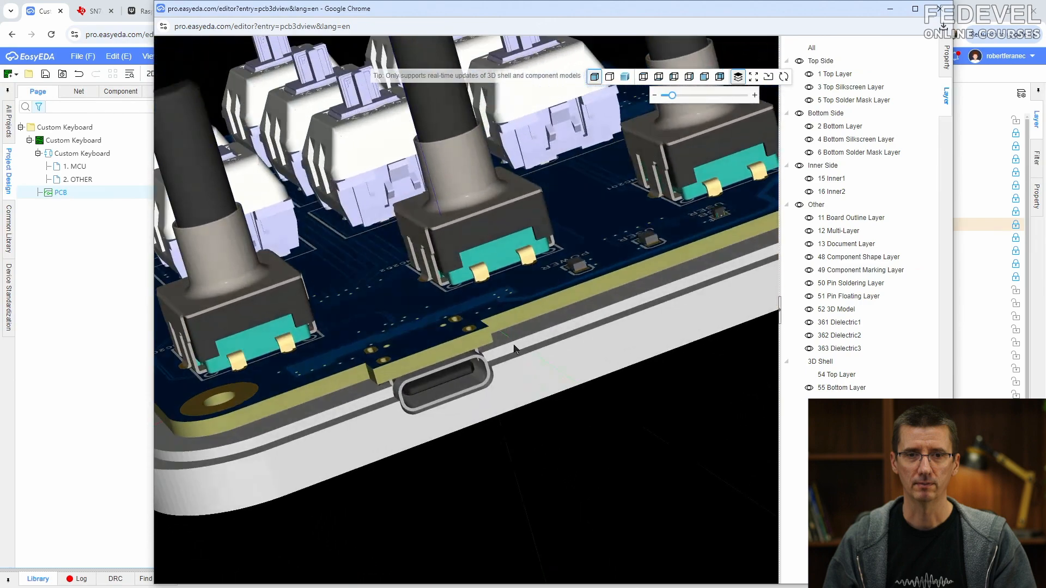
scroll(364, 389, up, 3)
drag(343, 415, 397, 406)
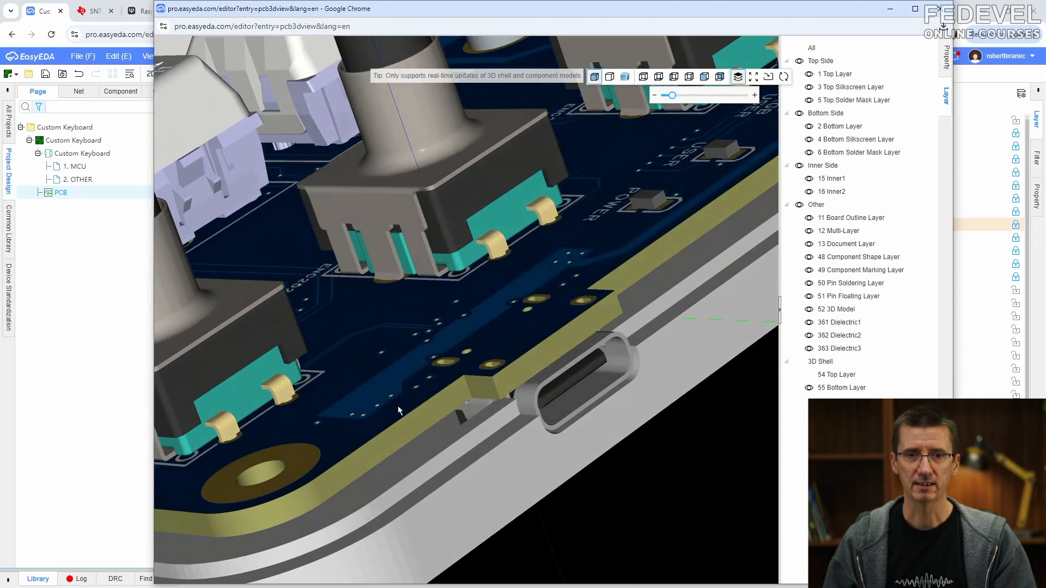
- Show 54 Top Layer in place of 55 Bottom Layer, bring the shell closer to the board and examine connector J101 from underneath
click(809, 376)
click(809, 388)
drag(515, 440, 521, 378)
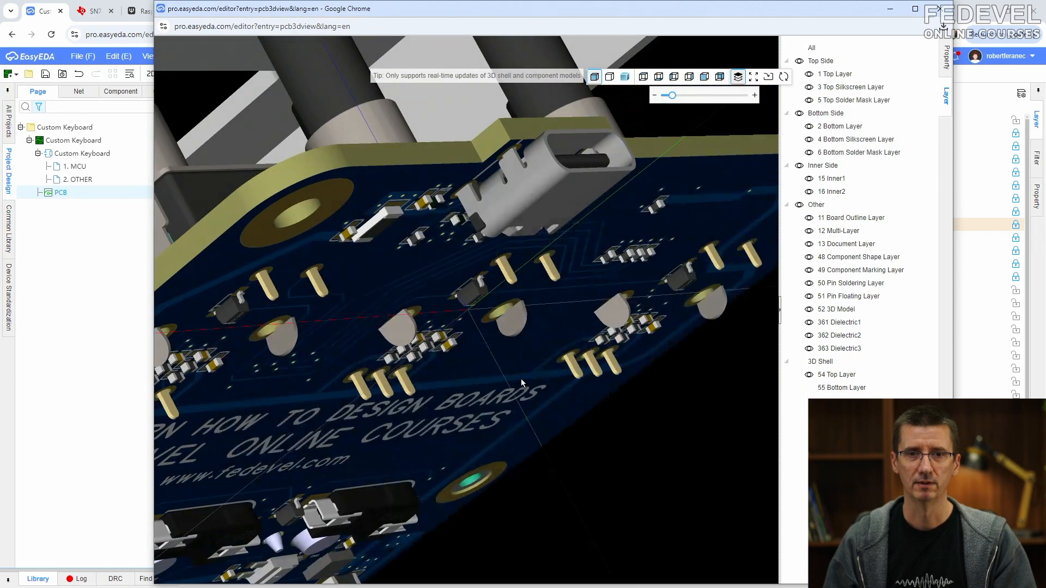
drag(672, 95, 650, 98)
drag(560, 195, 229, 237)
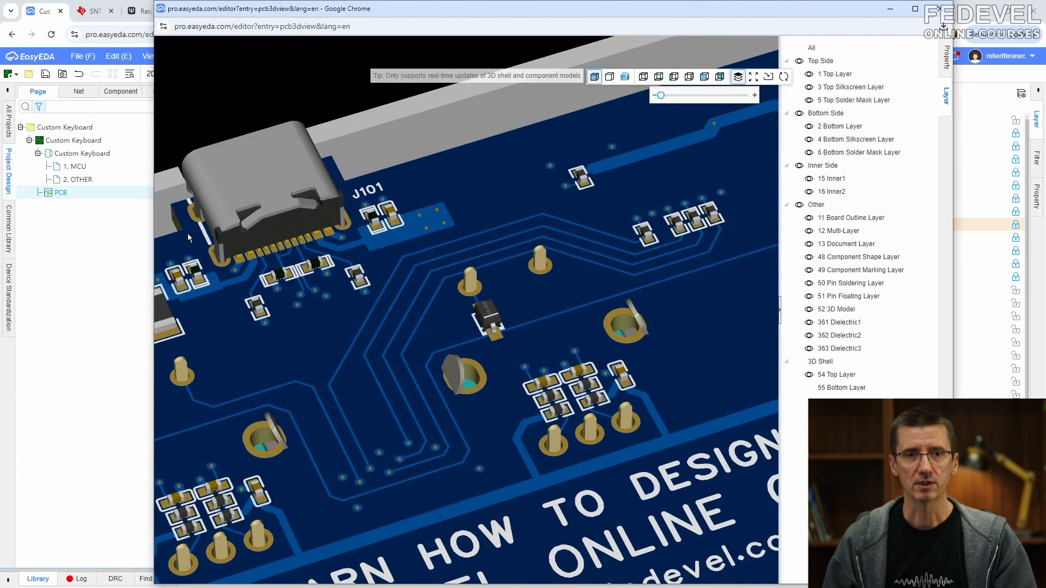
scroll(188, 233, up, 5)
right_drag(288, 231, 322, 252)
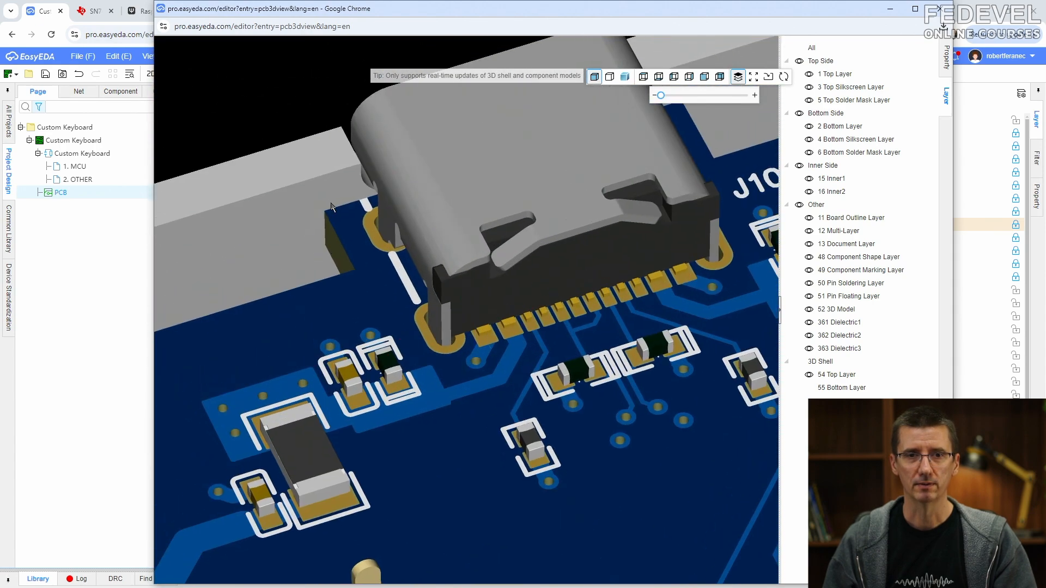
scroll(390, 214, down, 2)
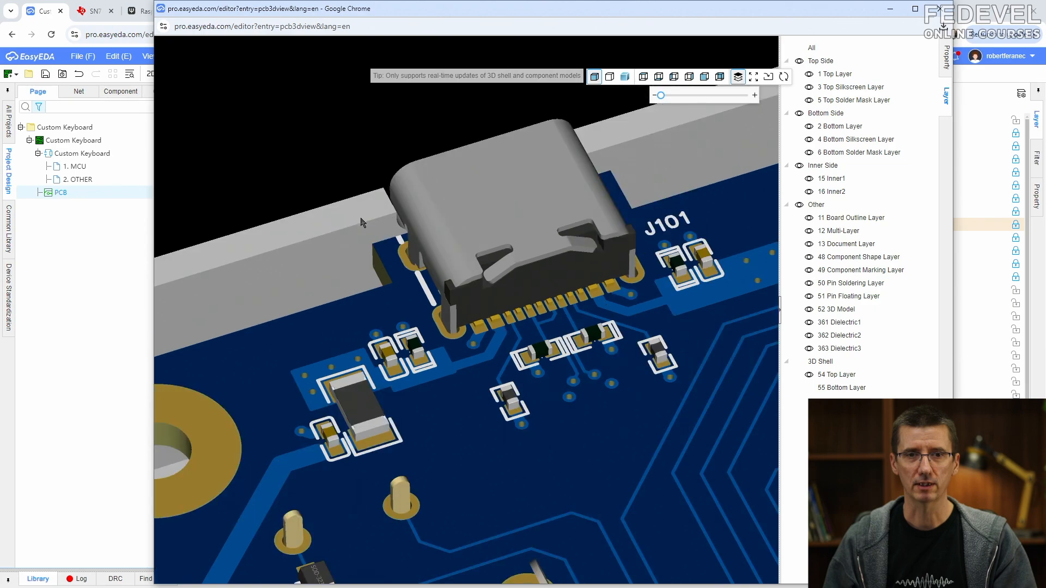
drag(360, 218, 378, 240)
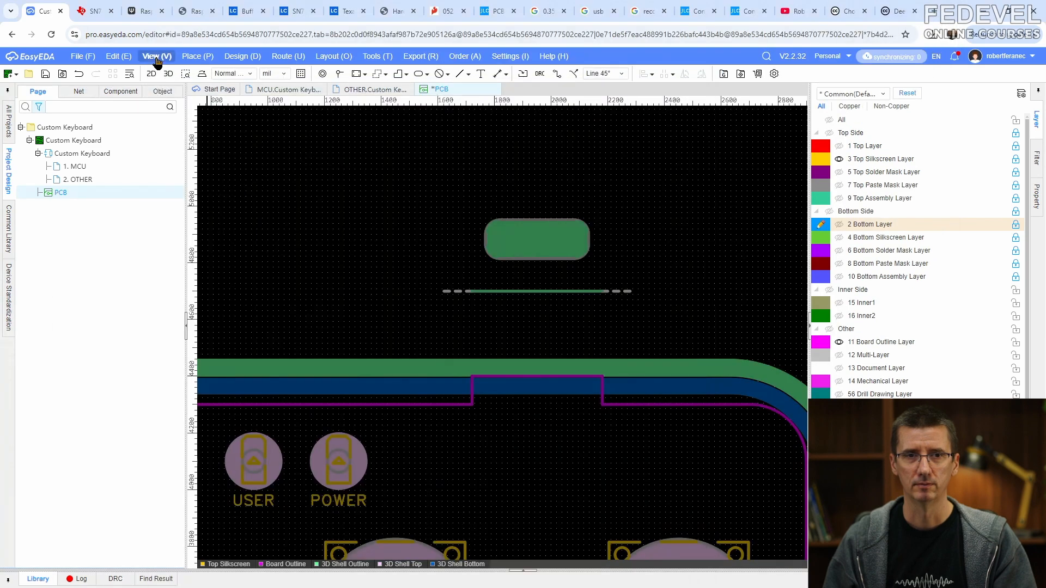
- Return to the PCB layout and save the document
click(157, 56)
click(164, 151)
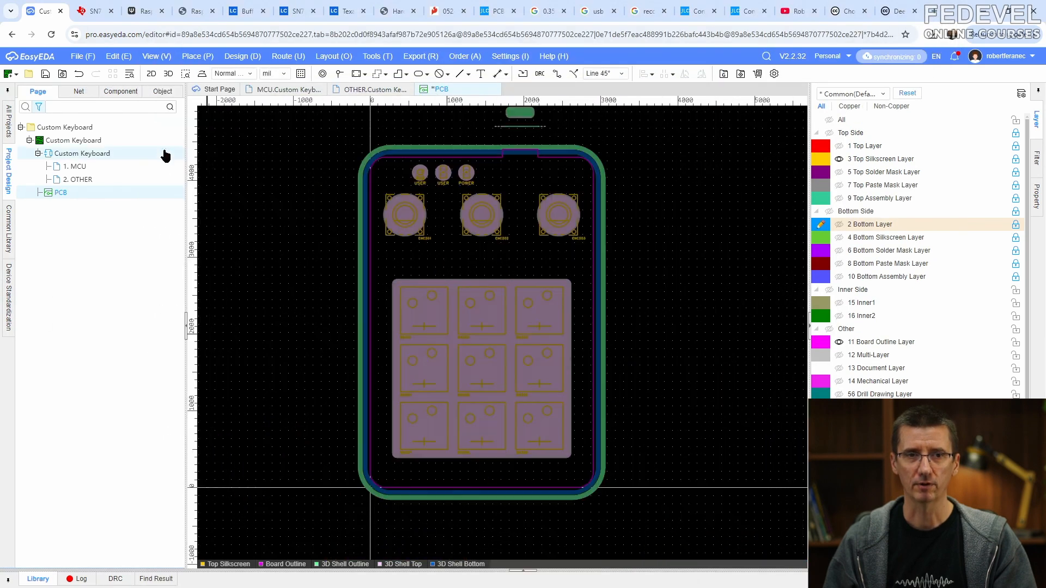
click(46, 76)
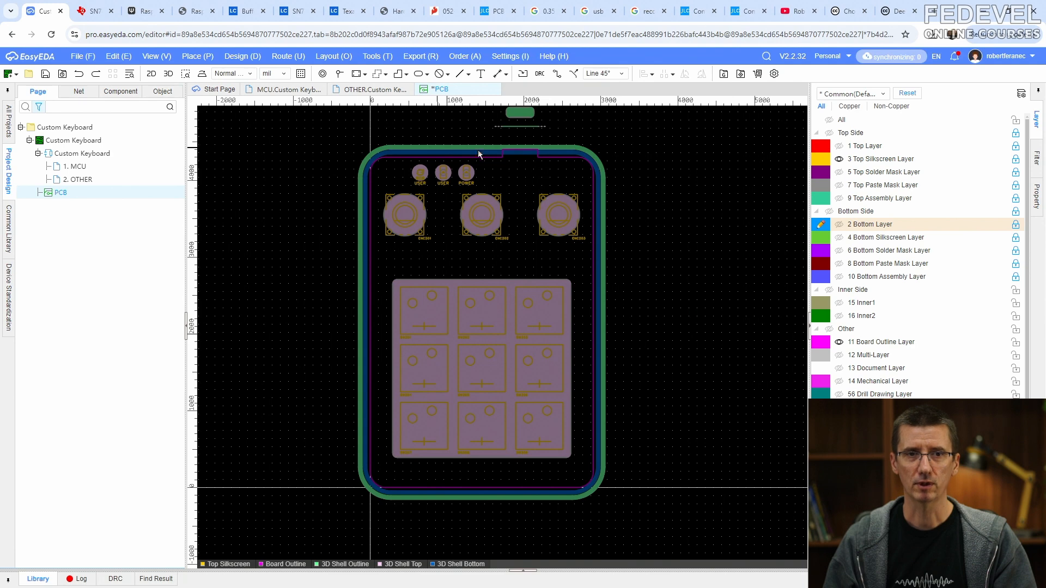
- Place a 3D shell side datum line above the board's connector tab, from X 1720 mil to X 2180 mil at Y 4420 mil
scroll(521, 150, up, 3)
scroll(521, 151, up, 2)
right_drag(504, 255, 504, 258)
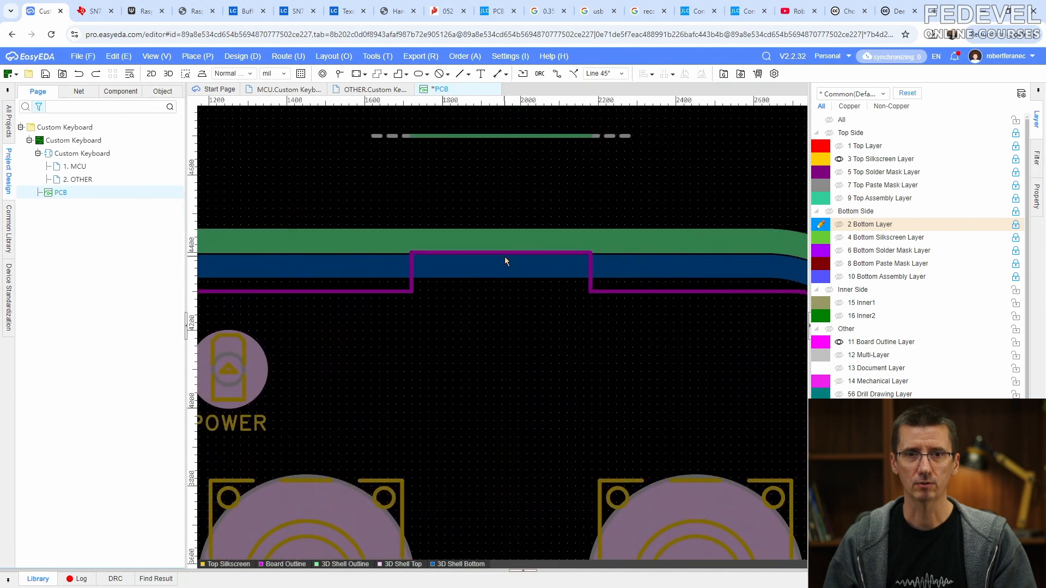
click(197, 57)
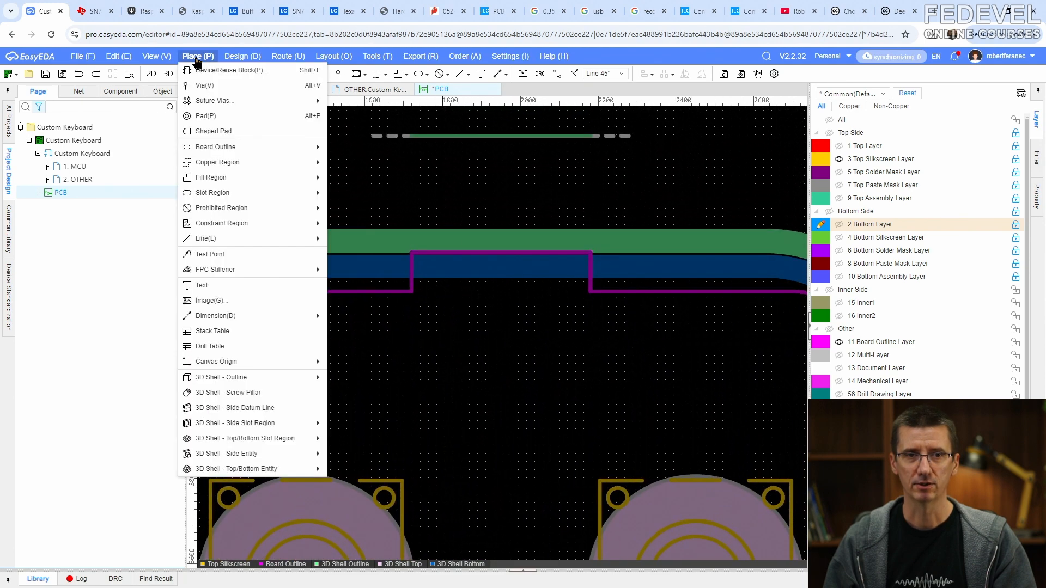
click(285, 407)
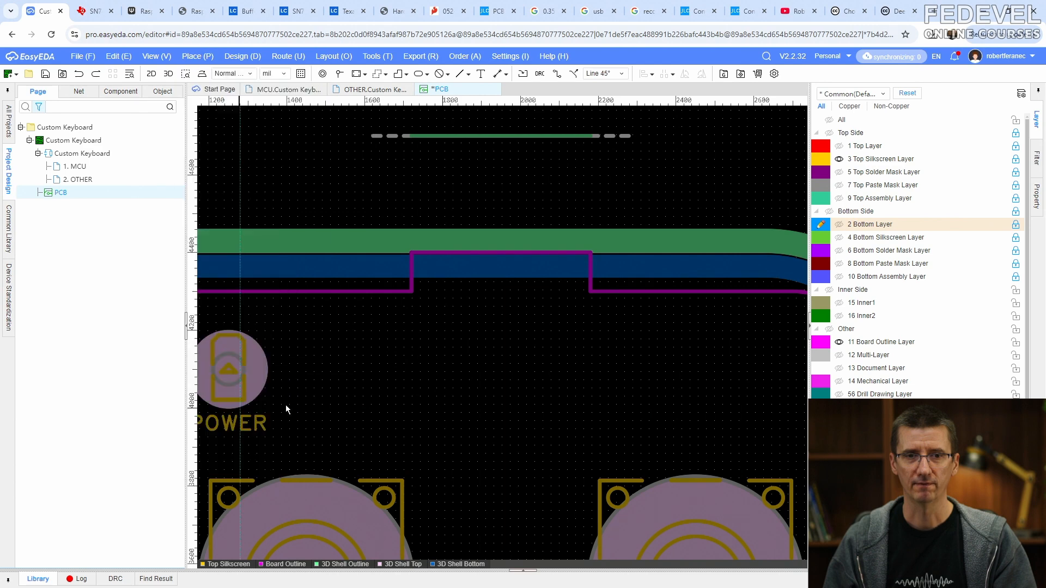
scroll(378, 237, up, 4)
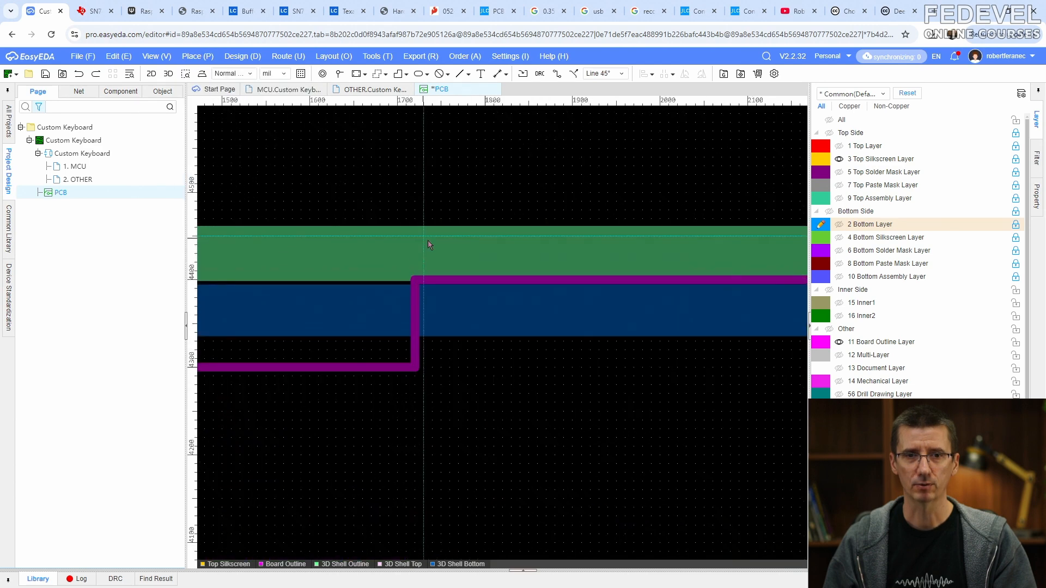
click(340, 256)
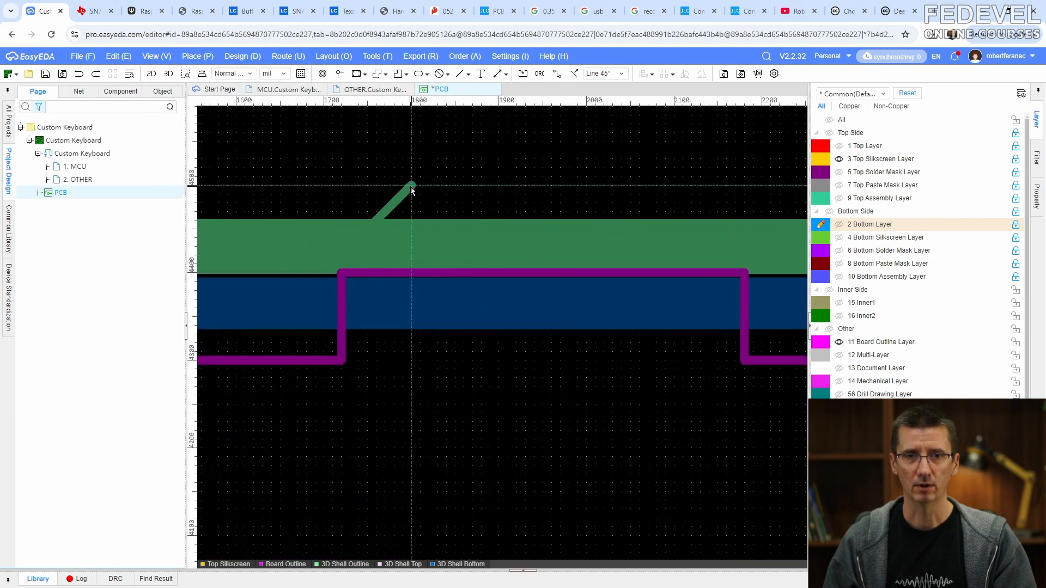
click(742, 184)
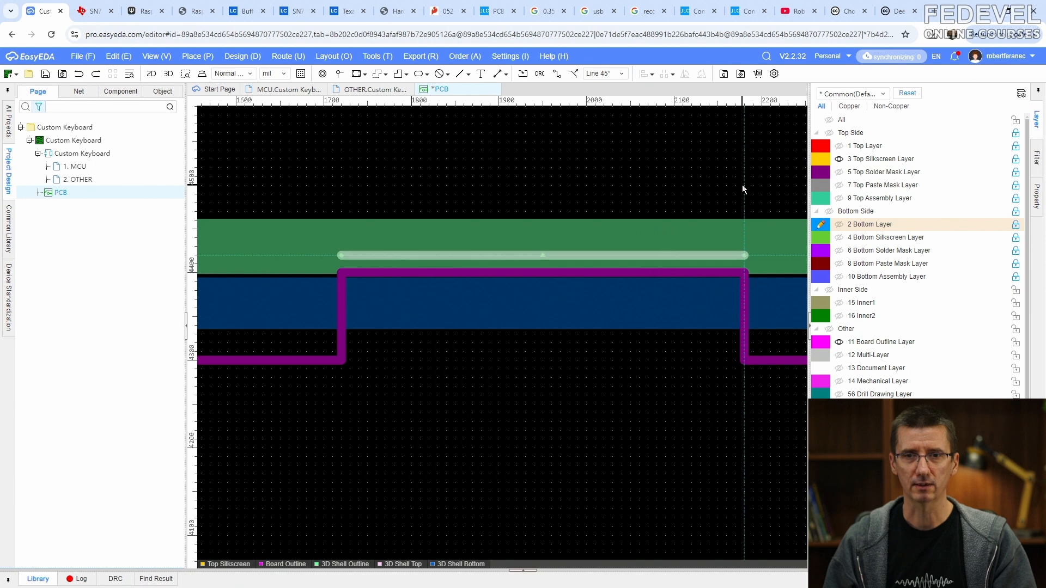
- Place a rectangular 3D shell side slot region, 500 mil wide and 145 mil high, based on the new side datum line
scroll(603, 173, down, 4)
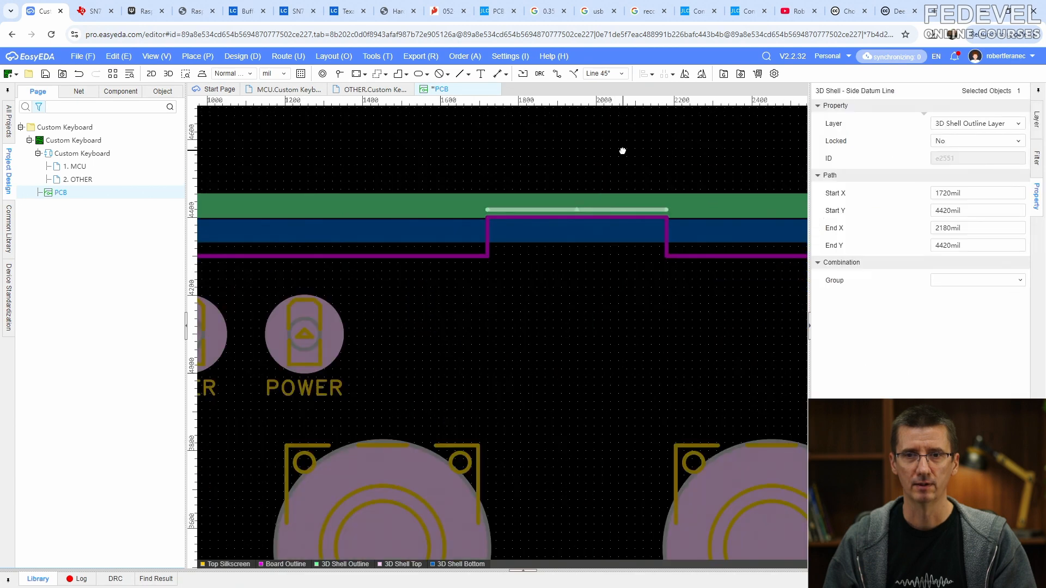
right_drag(623, 149, 576, 259)
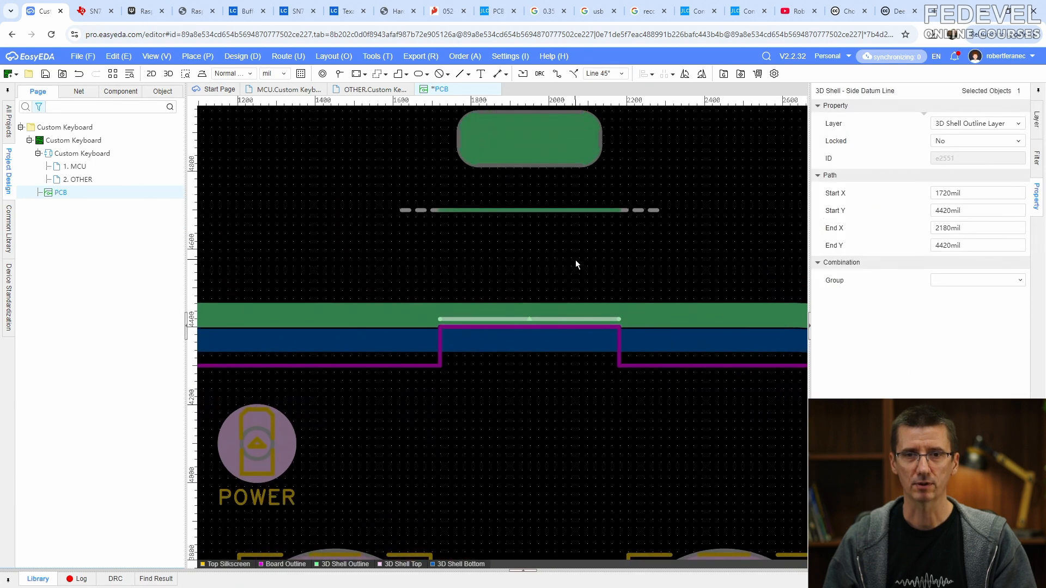
click(199, 57)
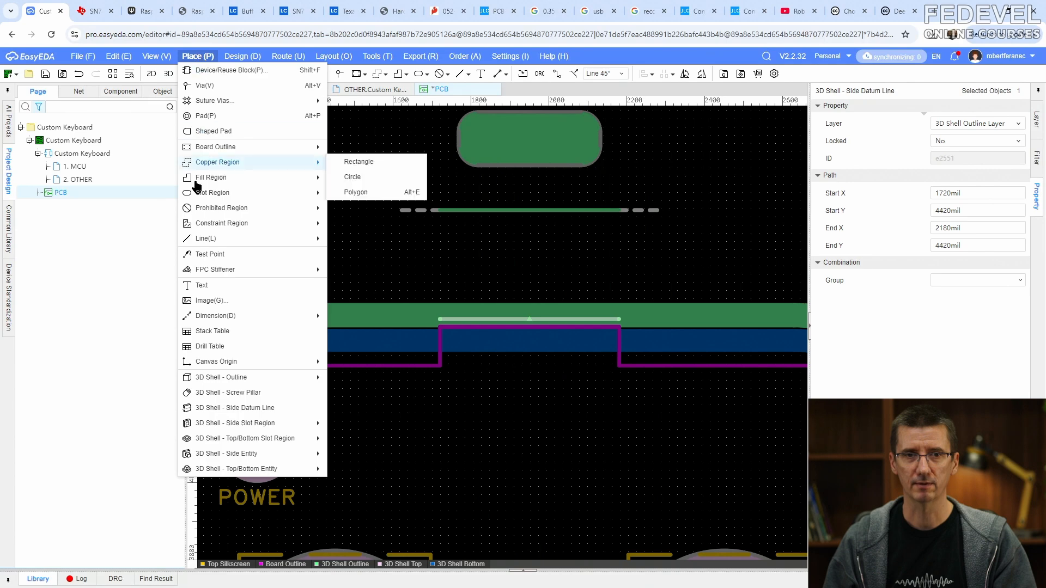
mouse_move(242, 424)
click(356, 423)
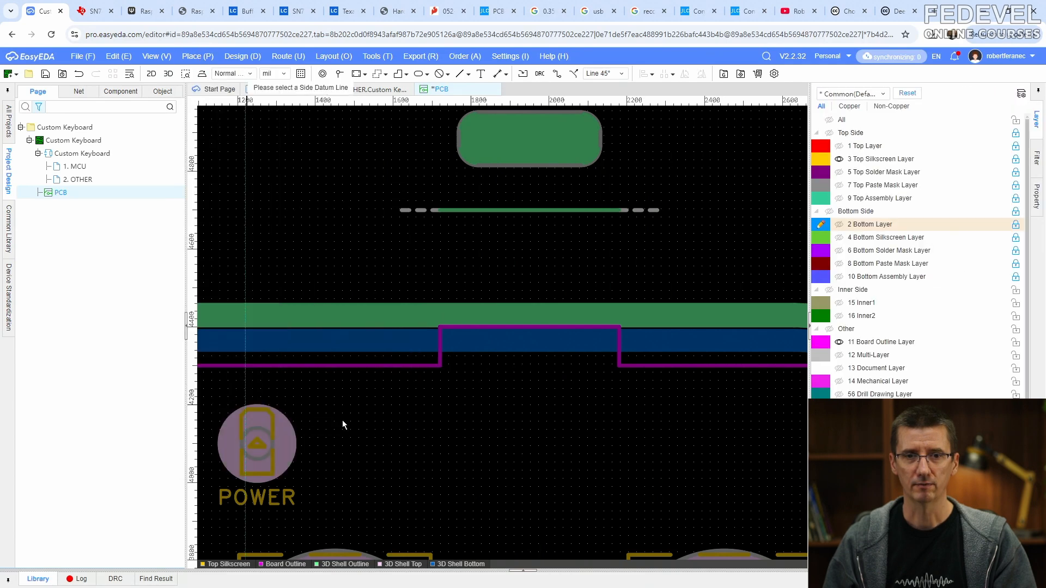
click(475, 320)
click(401, 250)
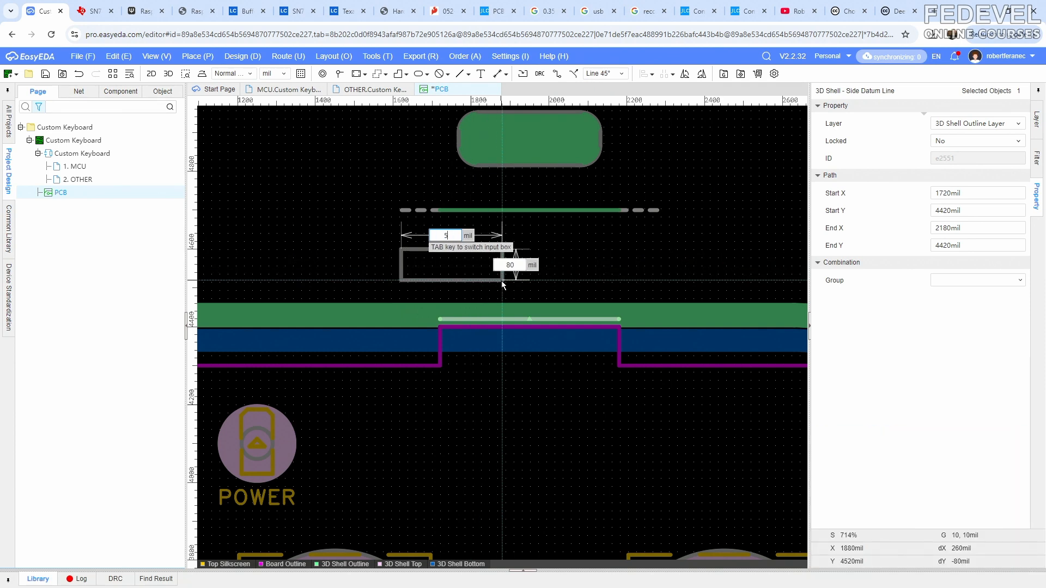
text(500)
key(Tab)
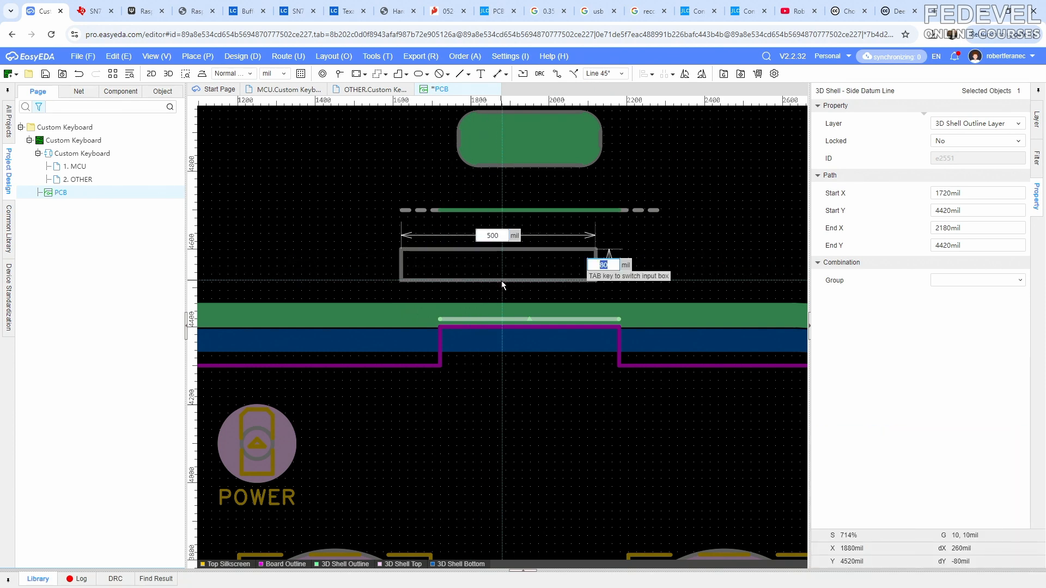
text(145)
key(Return)
key(Escape)
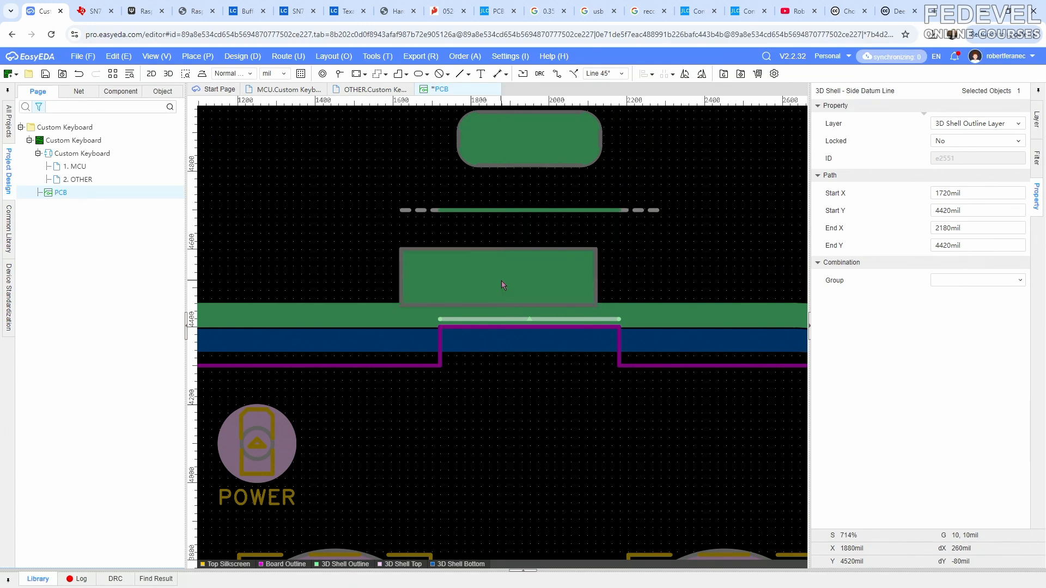
- Shift the new rectangular side slot region slightly and set its slot depth to 600 mil
drag(504, 281, 484, 263)
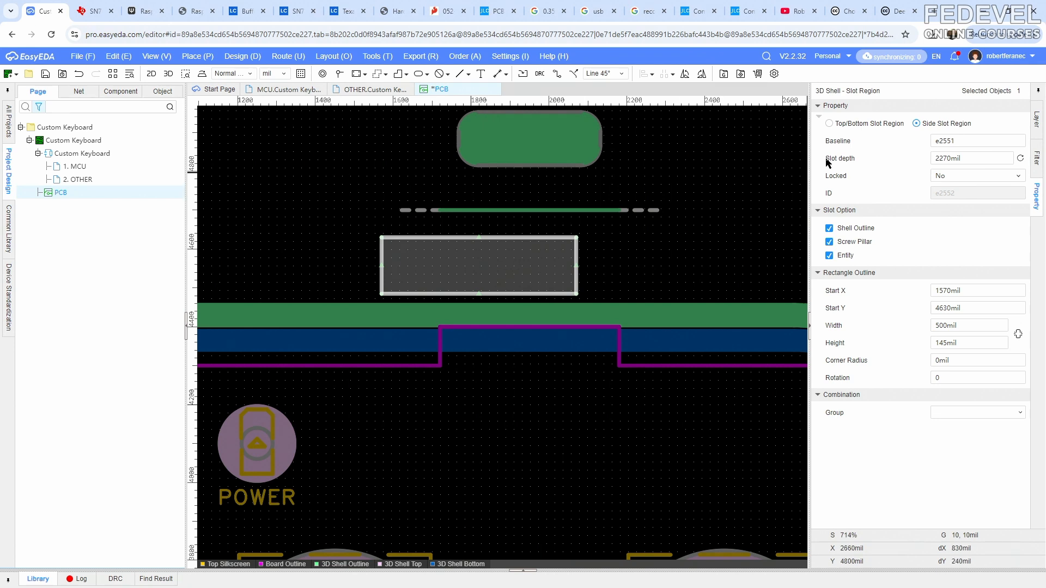
click(977, 160)
key(Return)
- Inspect the new rectangular cutout beside connector J101 in the 3D preview, adjusting the shell separation slightly
key(alt+Tab)
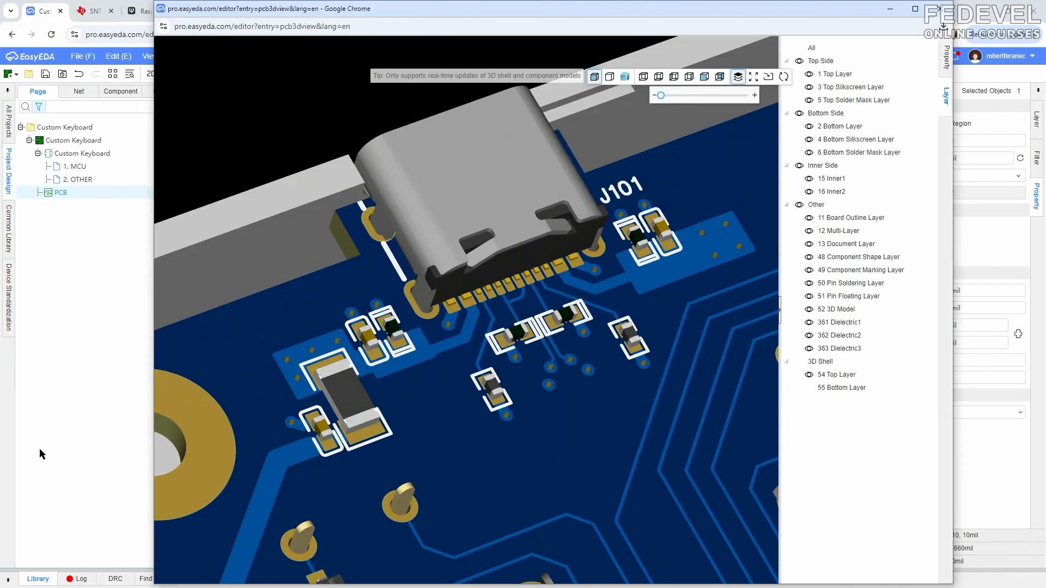
right_drag(414, 366, 360, 512)
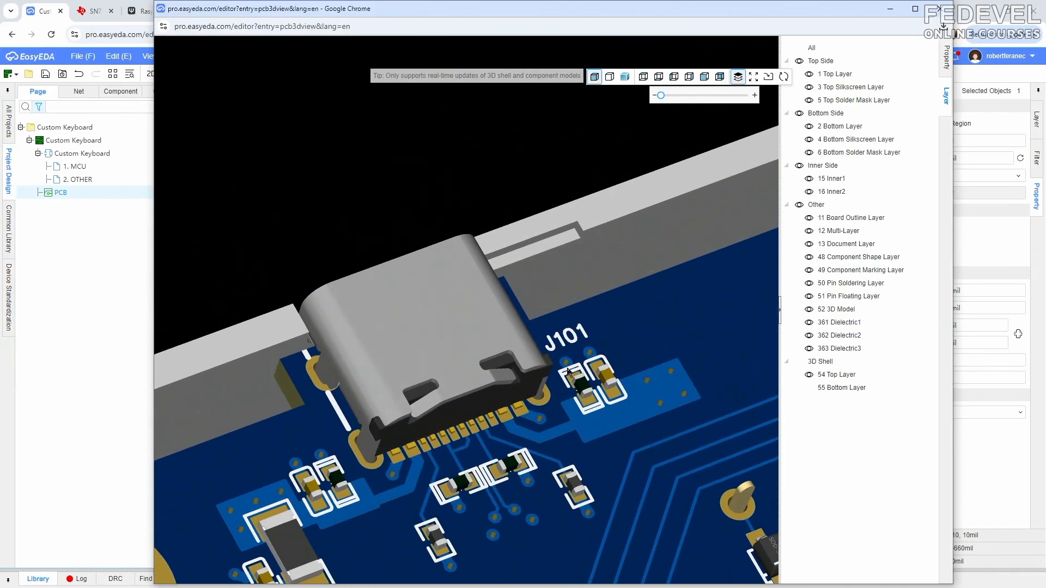
drag(567, 369, 482, 370)
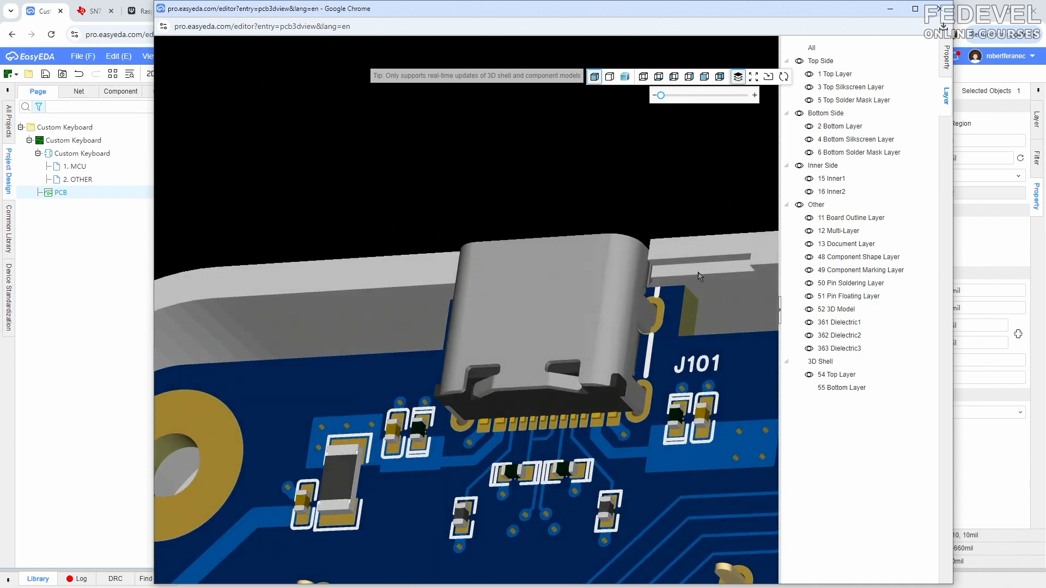
drag(661, 97, 662, 97)
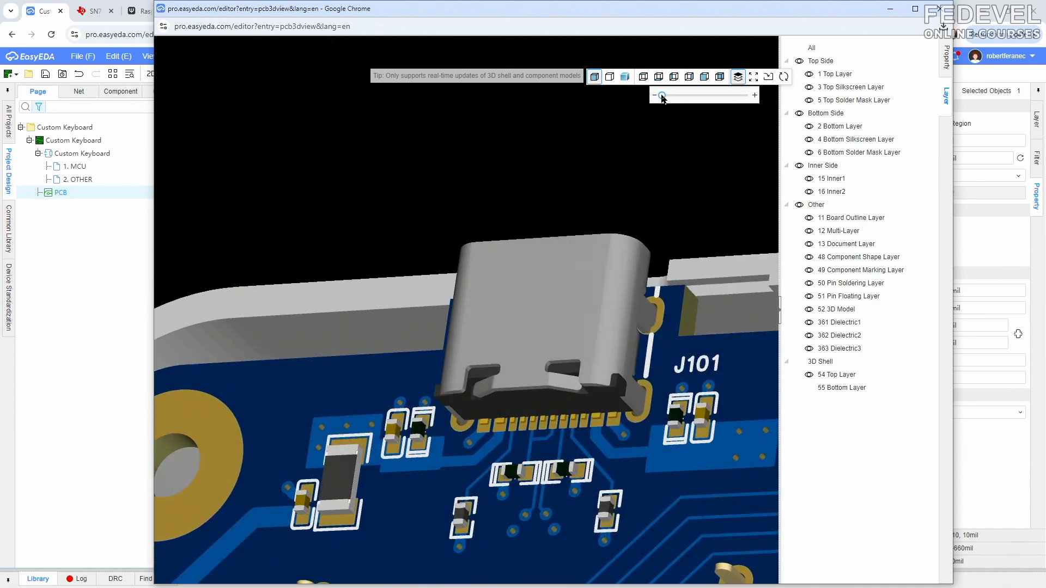
drag(689, 289, 671, 206)
drag(712, 358, 663, 380)
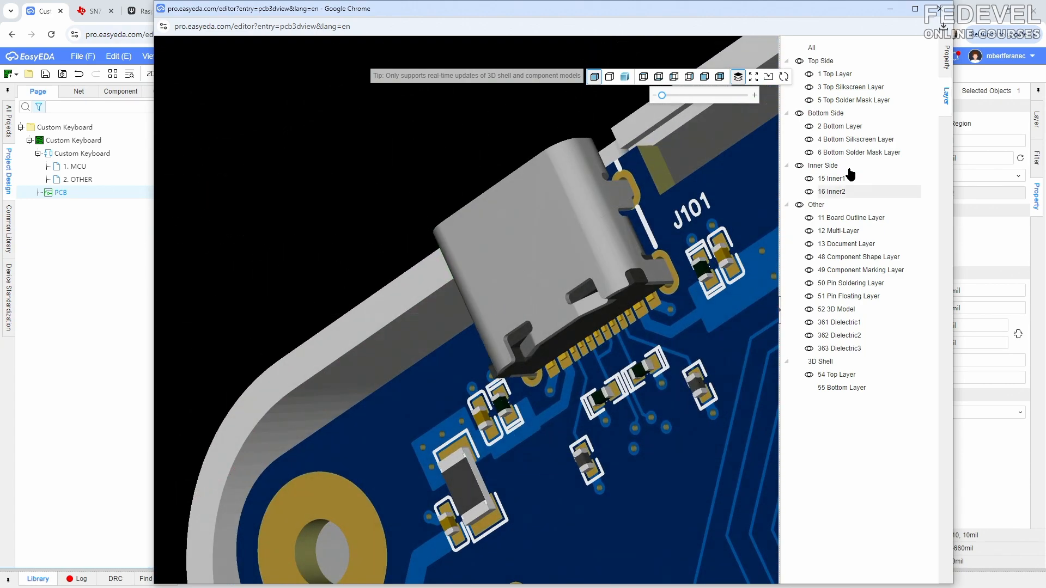
click(941, 10)
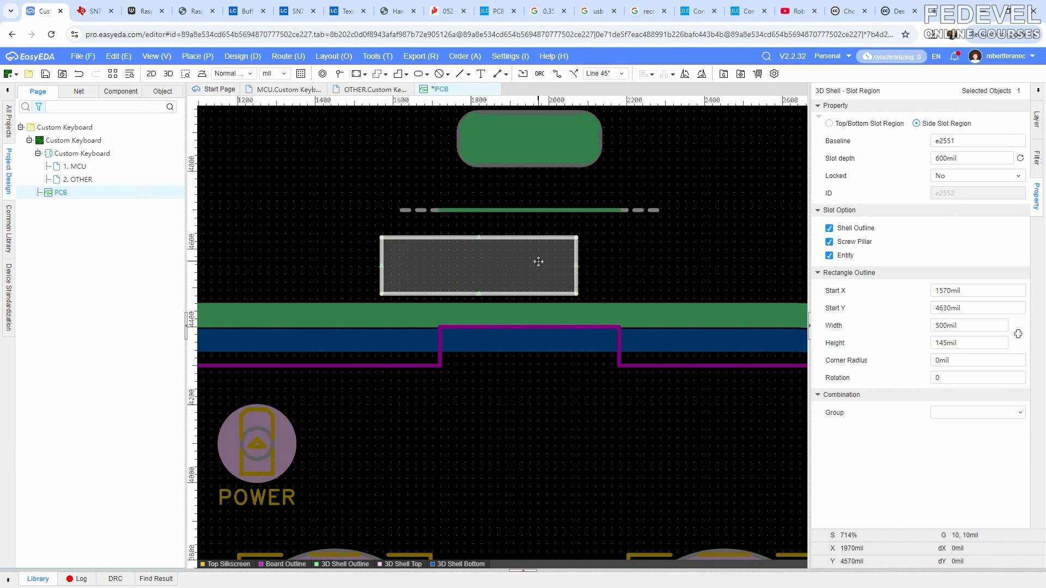
- Reposition the rectangular side slot region to Start X 1700 mil and Start Y 4750 mil
click(984, 291)
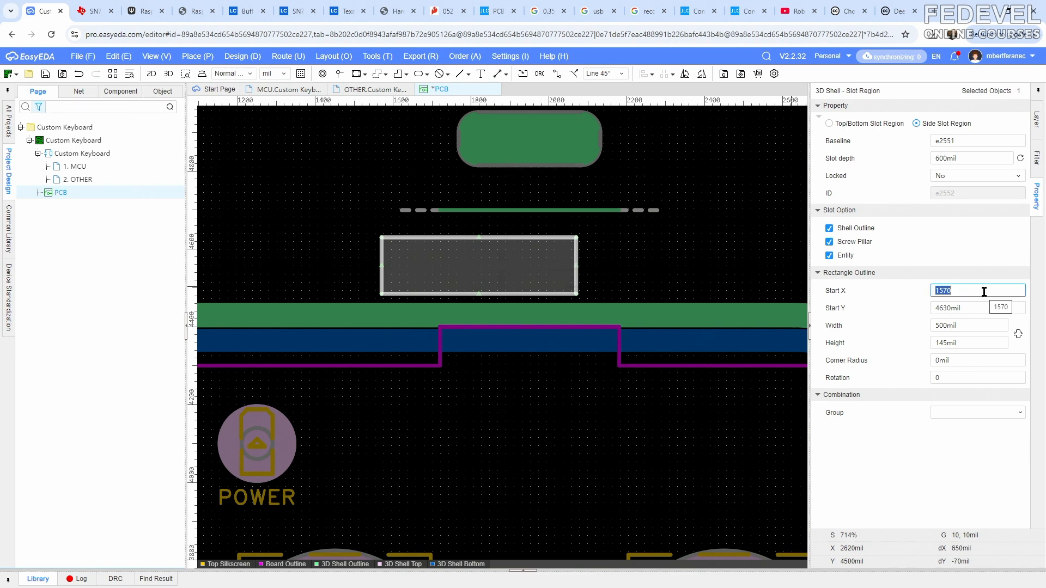
text(1700)
key(Return)
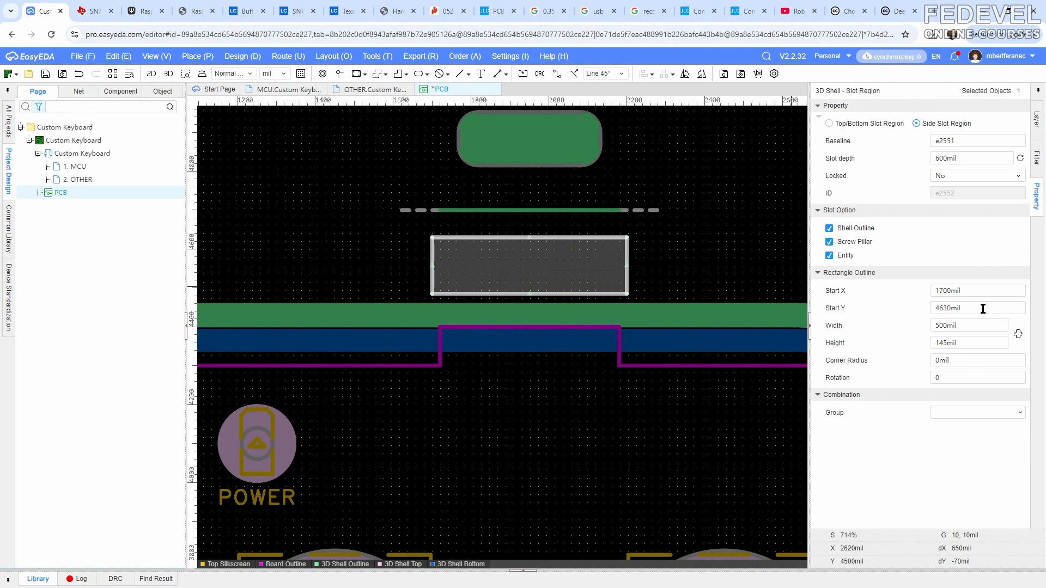
click(982, 308)
text(4750)
key(Return)
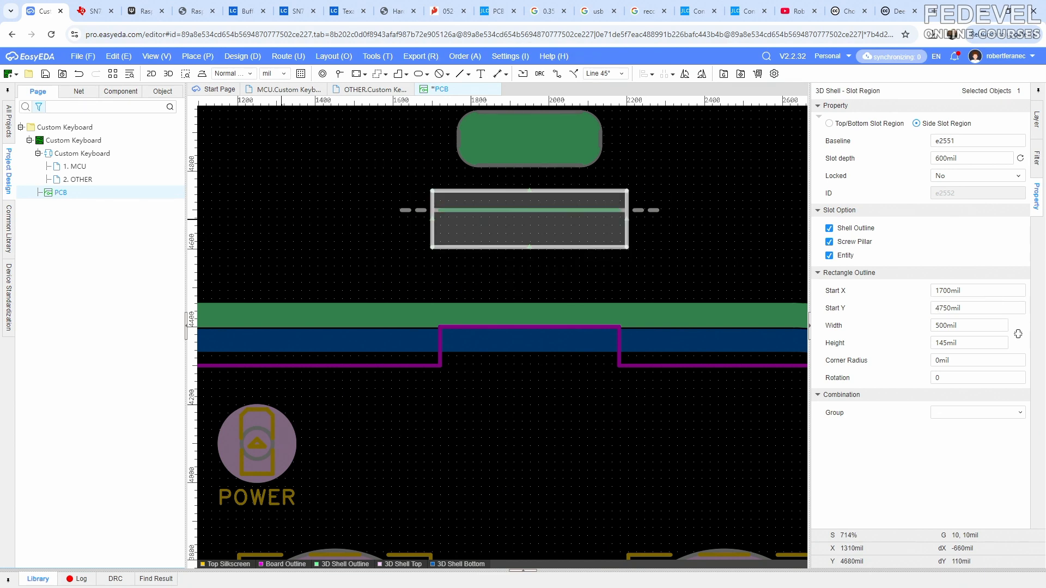
- Check the repositioned rectangular cutout around connector J101 in the 3D preview
key(alt+Tab)
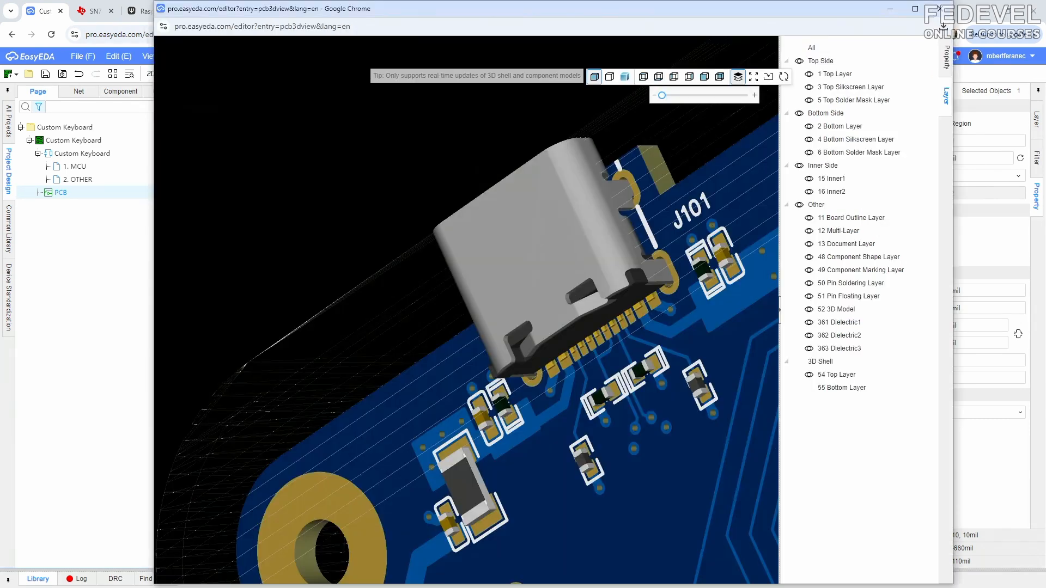
right_drag(437, 362, 364, 345)
drag(364, 345, 407, 343)
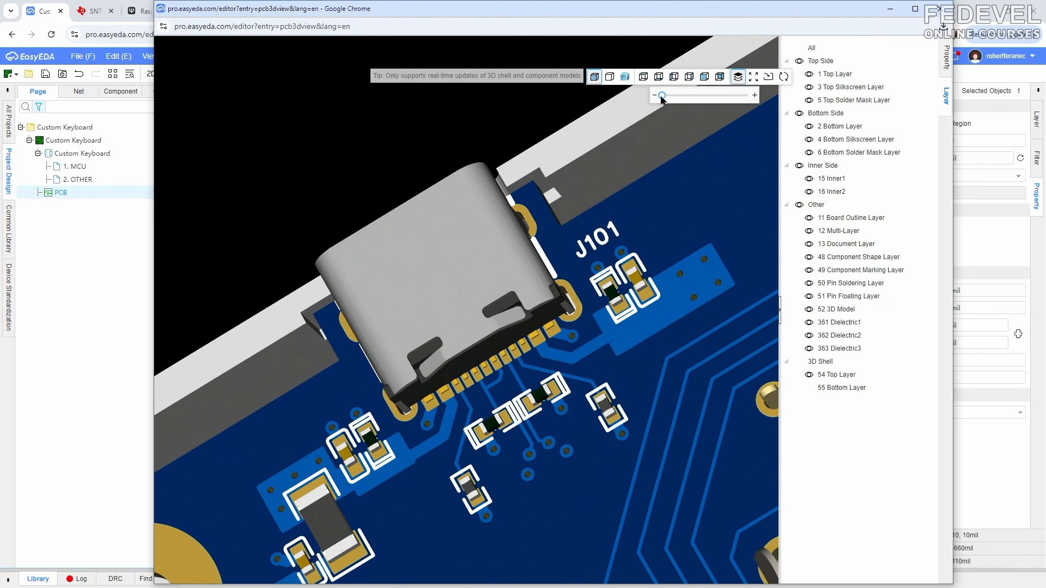
- Examine the gap between connector J101 and the shell wall on both sides from several angles, adjusting the shell separation
drag(661, 96, 662, 100)
drag(469, 205, 584, 159)
drag(663, 97, 652, 98)
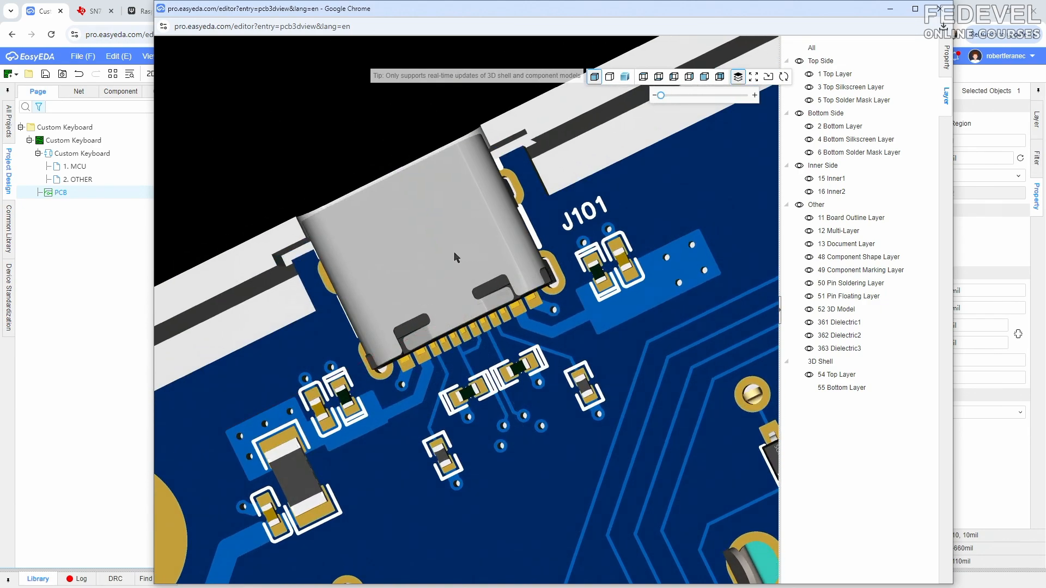
drag(456, 257, 451, 219)
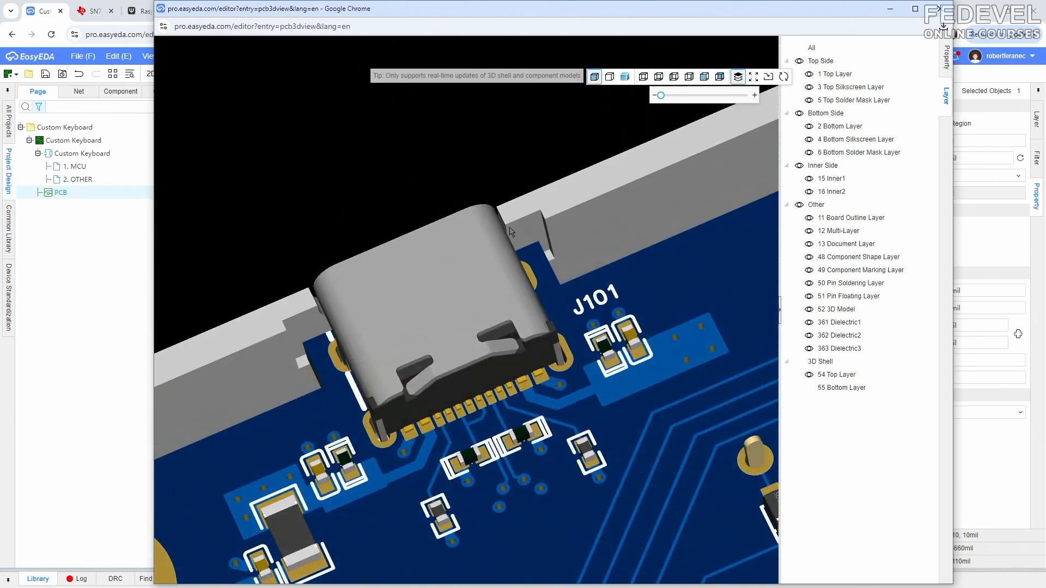
mouse_move(320, 335)
mouse_down()
mouse_move(333, 350)
mouse_move(308, 335)
mouse_up()
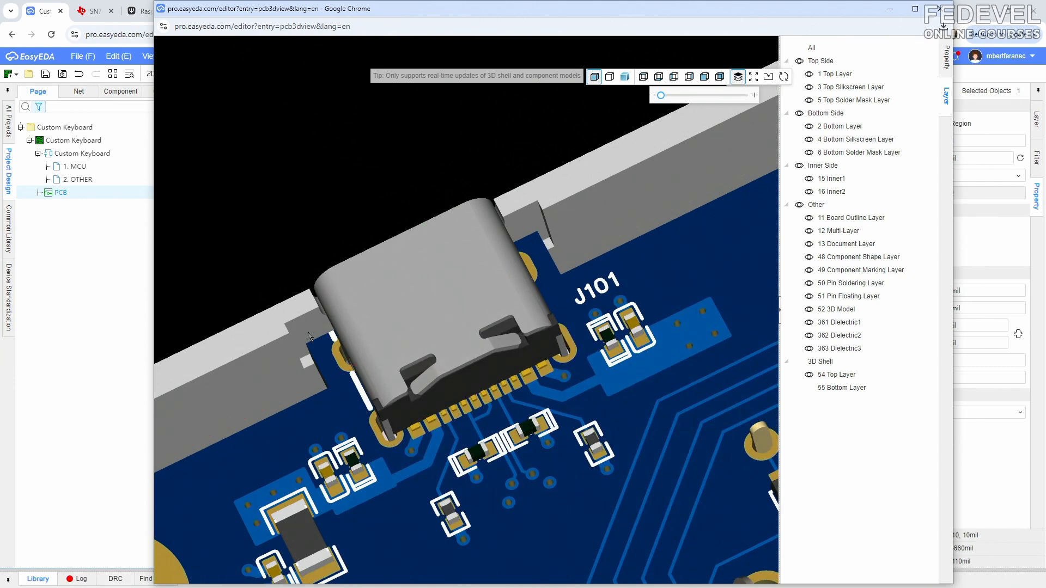
- Return from the 3D preview to the PCB layout and save the design
click(890, 8)
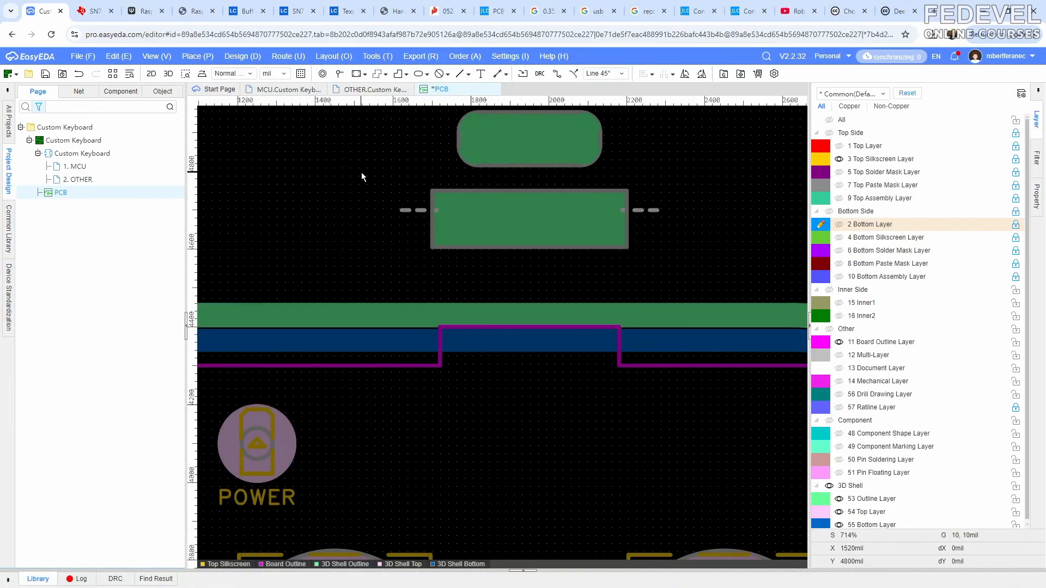
click(157, 57)
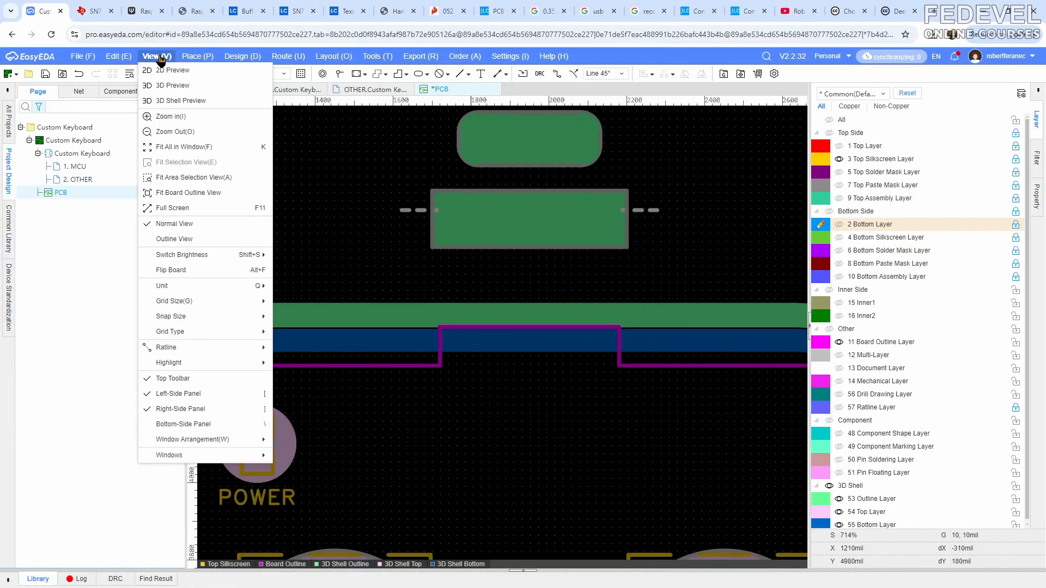
click(169, 147)
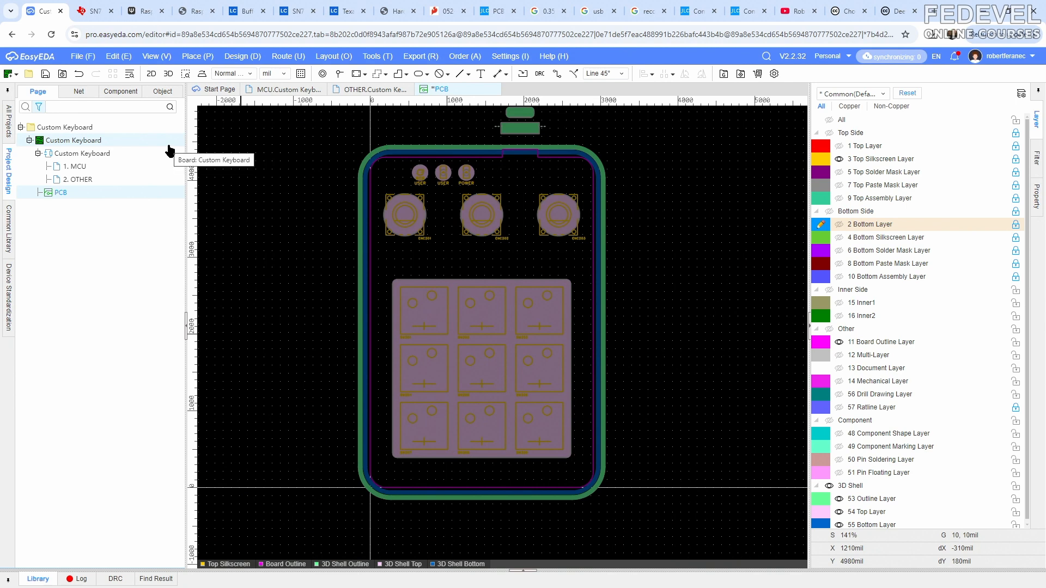
click(45, 74)
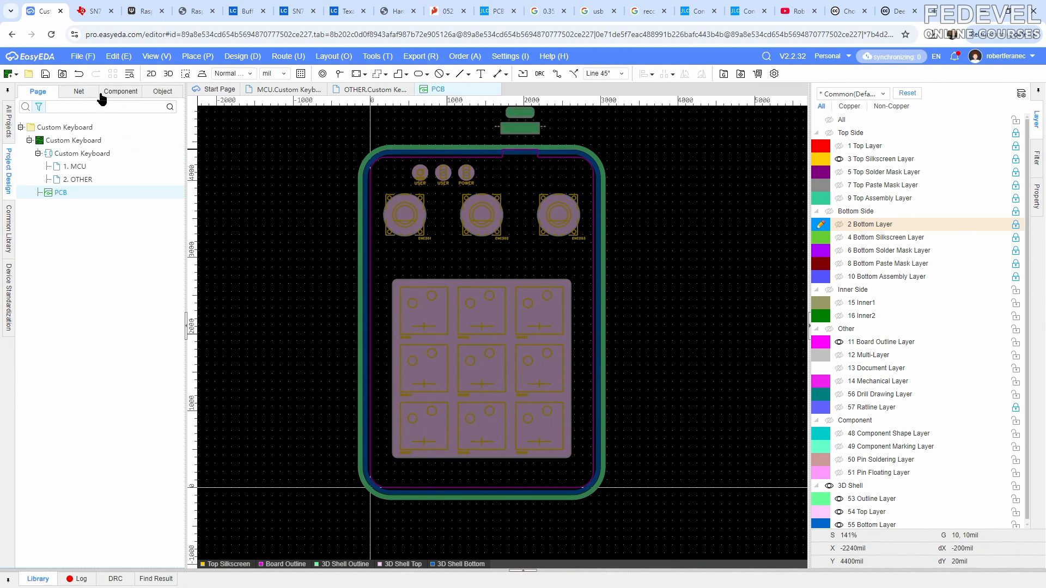
- Place a 3D shell screw pillar inside the board's lower-left corner, at about X 470 mil and Y 160 mil
click(195, 58)
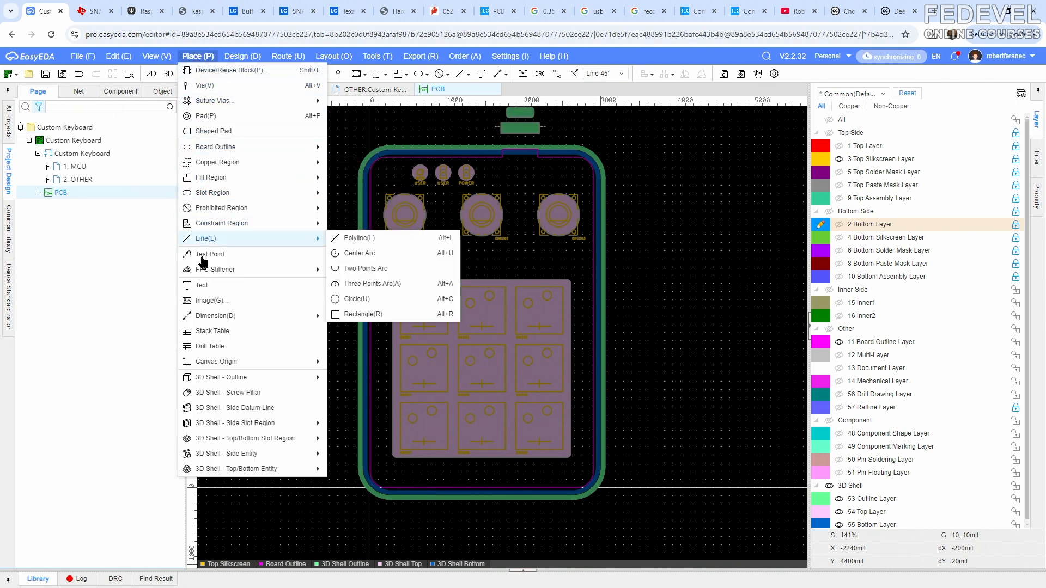
click(218, 393)
scroll(316, 259, down, 3)
scroll(345, 443, up, 6)
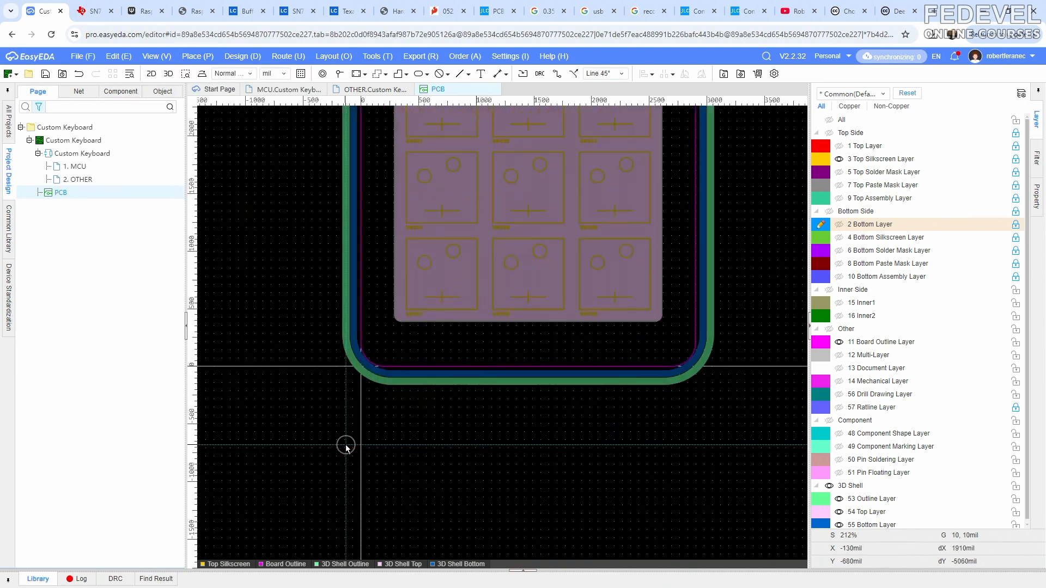
click(415, 348)
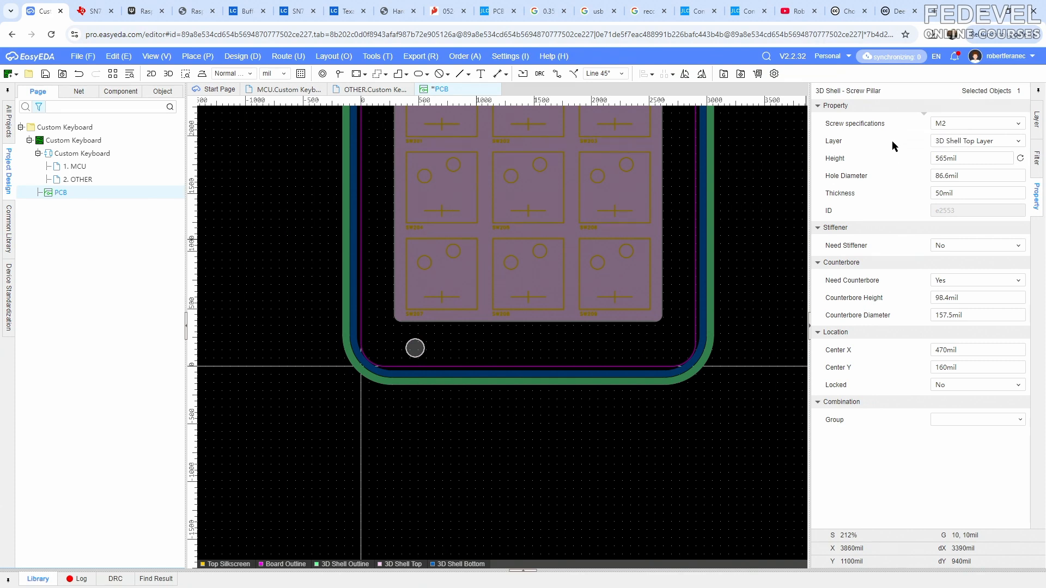
- Set the screw pillar's height to 430 mil, hole diameter to 100 mil and thickness to 87 mil
click(972, 157)
text(430)
key(Escape)
click(980, 176)
text(100)
key(Return)
click(985, 192)
text(87)
key(Return)
- Isolate the 3D shell's top layer in the 3D preview, examine the corner screw pillar, and return to the PCB layout
key(alt+Tab)
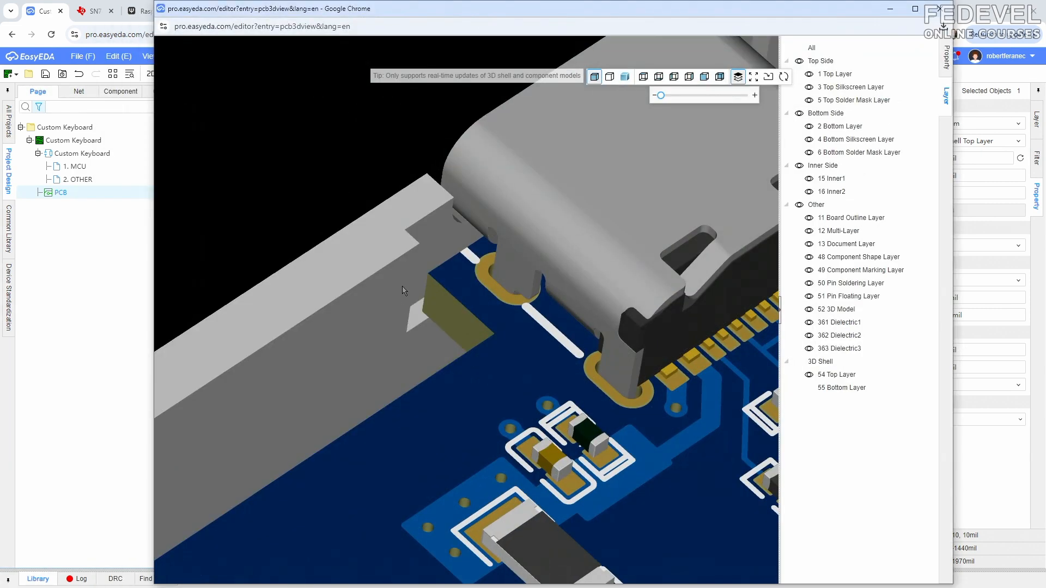
scroll(409, 263, down, 5)
scroll(410, 262, down, 2)
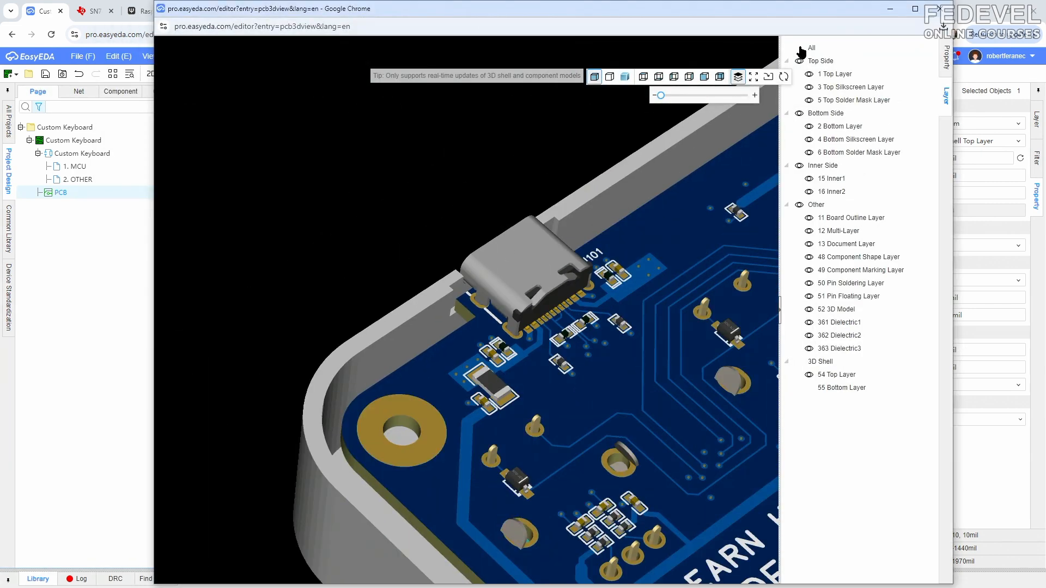
click(800, 48)
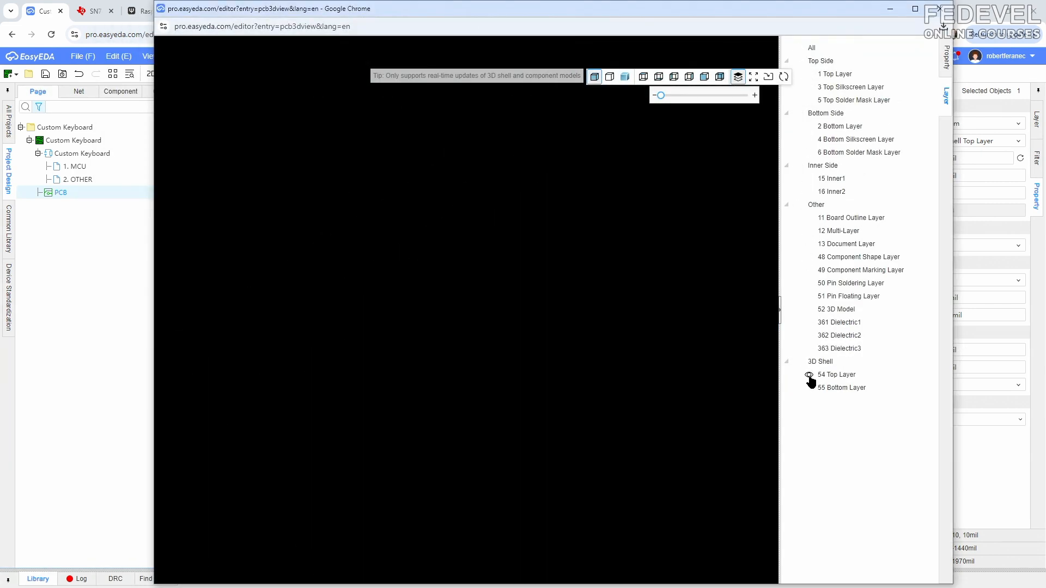
scroll(466, 267, down, 6)
drag(633, 435, 403, 454)
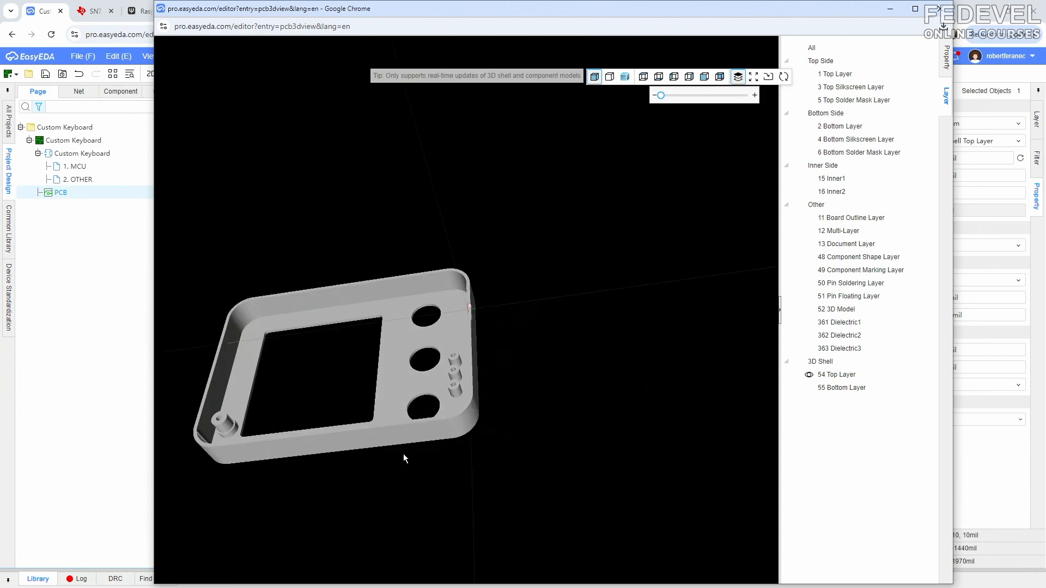
scroll(196, 440, up, 3)
right_drag(196, 440, 504, 296)
scroll(405, 333, up, 3)
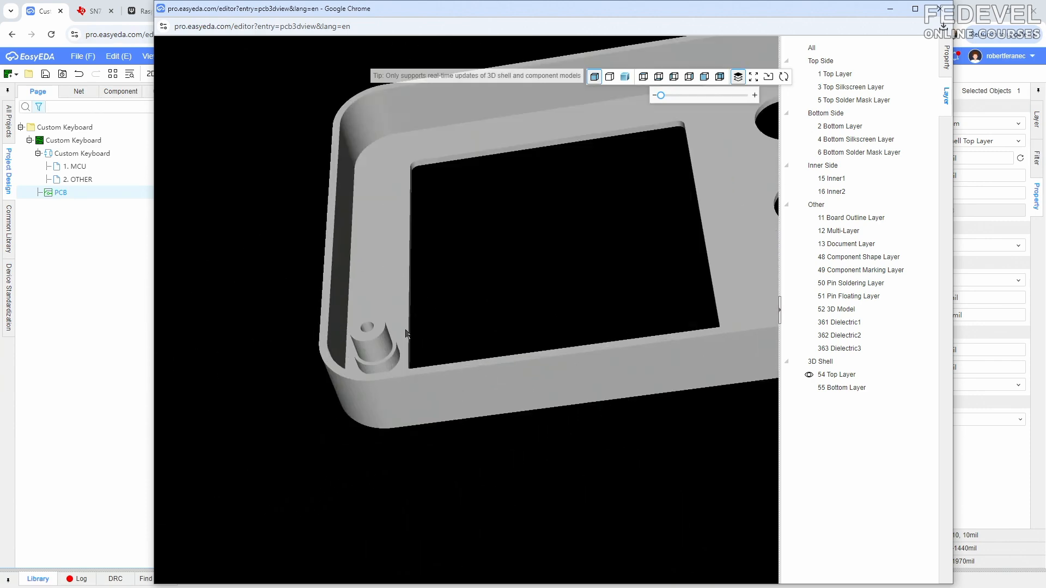
scroll(422, 321, up, 2)
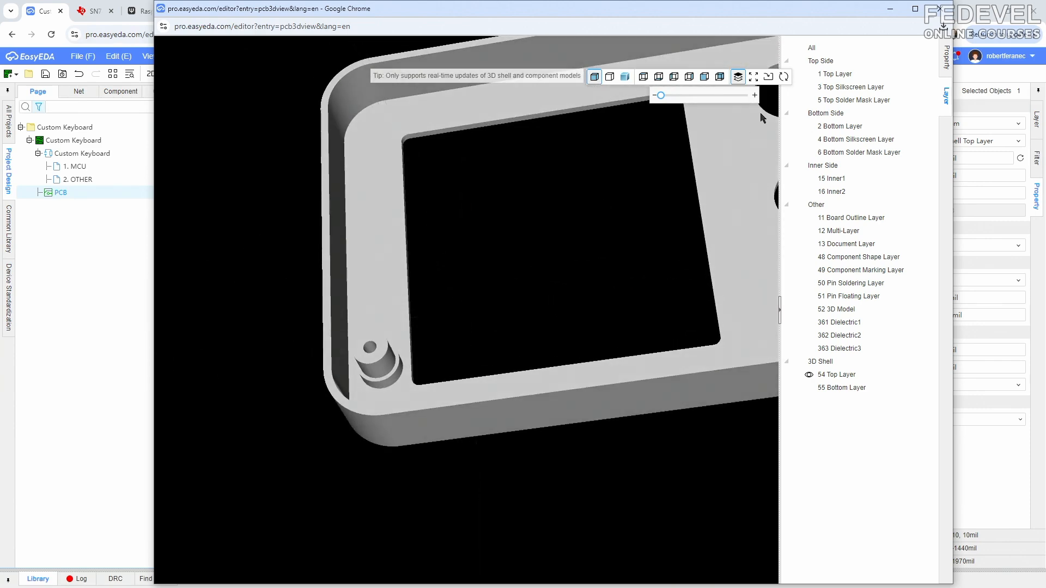
click(888, 11)
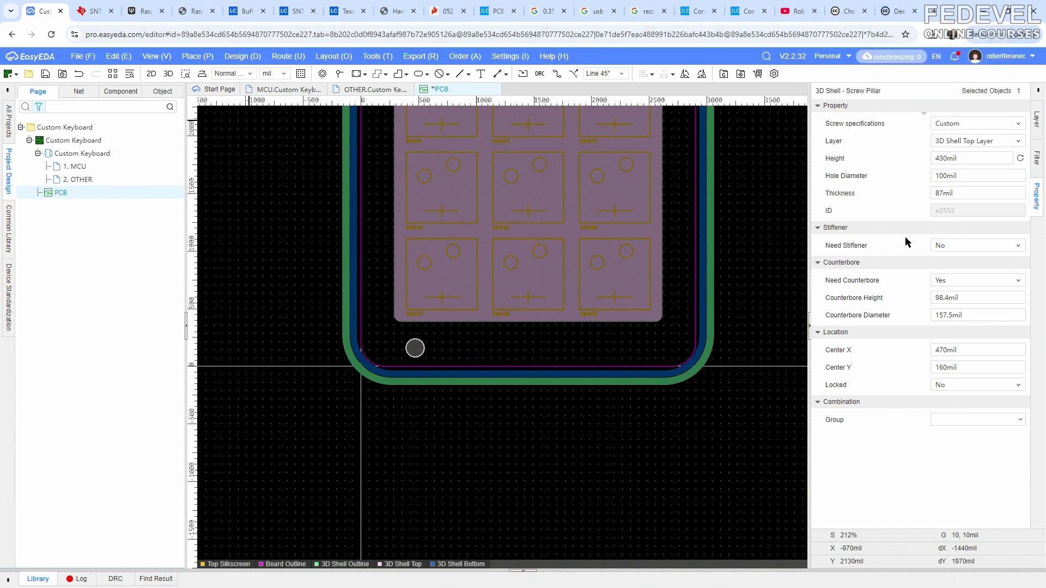
- Enable the pillar's stiffener with a 40 mil top width, 80 mil bottom width and 350 mil height
click(960, 246)
click(957, 269)
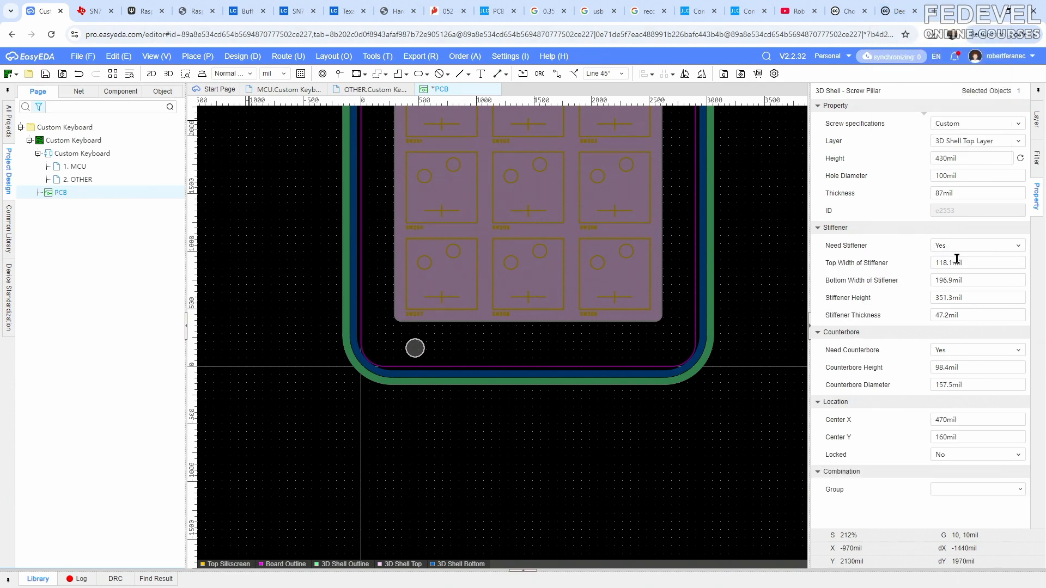
click(990, 264)
text(40)
key(Return)
click(990, 280)
text(80)
key(Return)
click(989, 298)
text(350)
key(Return)
- Turn off the screw pillar's counterbore
click(993, 314)
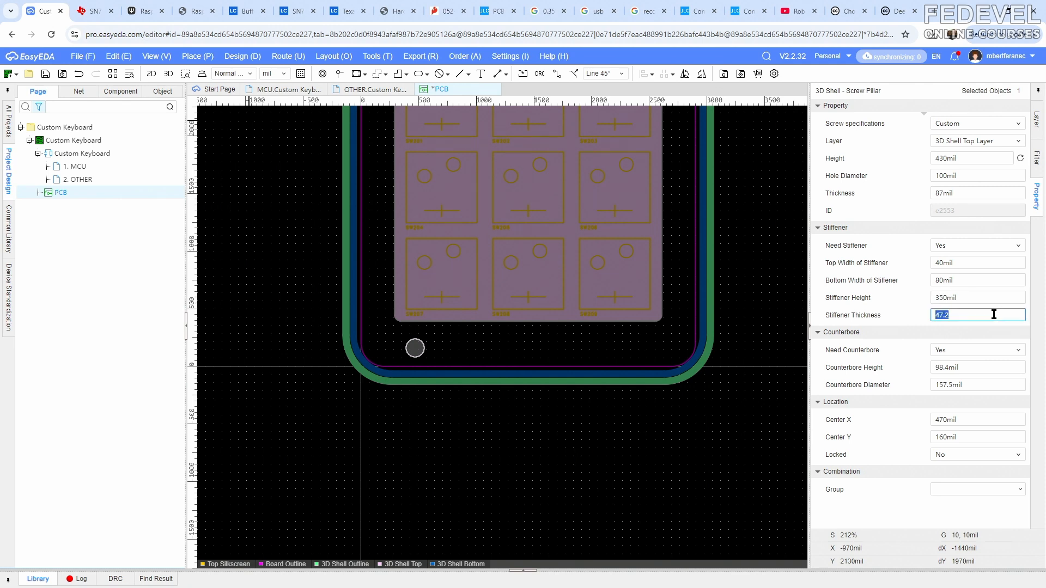
click(992, 351)
click(987, 377)
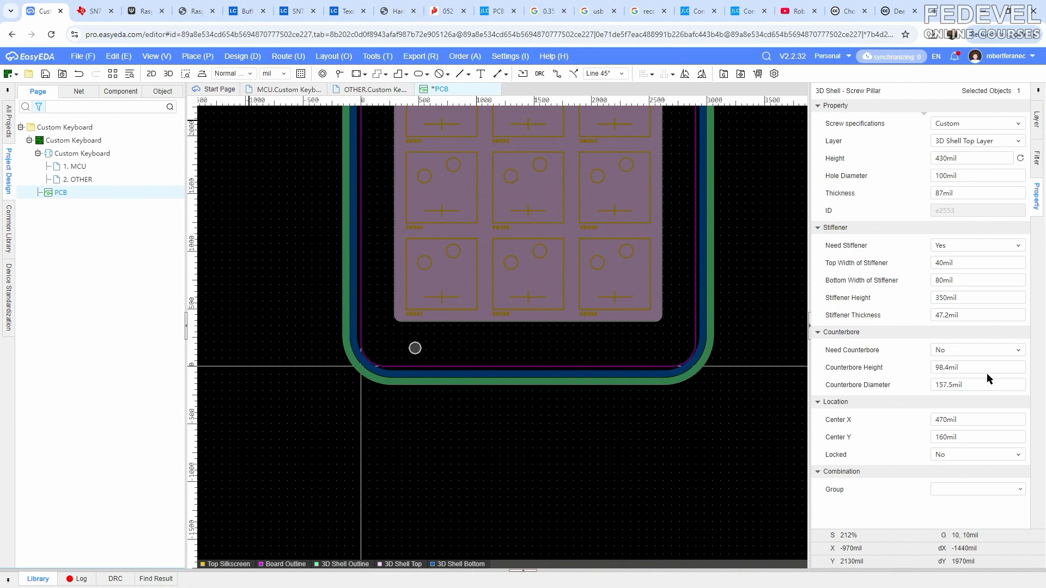
click(615, 427)
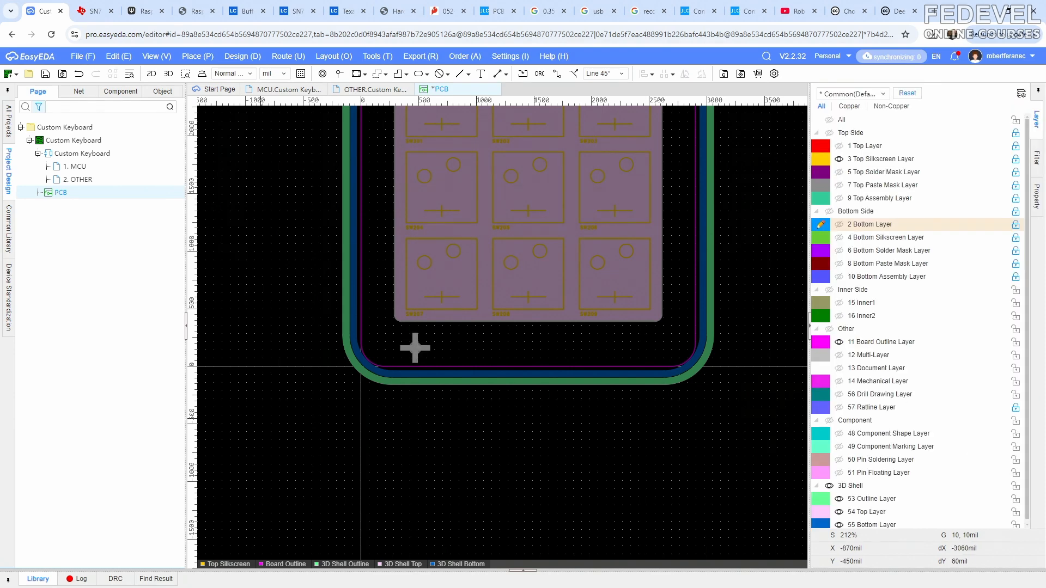
- Check the pillar with its stiffeners in the 3D preview and return to the PCB layout
key(alt+Tab)
mouse_move(319, 427)
mouse_down()
mouse_move(346, 465)
mouse_move(446, 459)
mouse_move(444, 384)
mouse_move(503, 257)
mouse_move(495, 321)
mouse_move(432, 433)
mouse_move(389, 475)
mouse_move(380, 460)
mouse_move(309, 432)
mouse_up()
click(939, 9)
- Move the screw pillar onto the board's lower-left GND mounting hole at X 200 mil, Y 200 mil, showing the Multi-Layer only for alignment
click(838, 354)
scroll(414, 348, up, 6)
right_drag(496, 289, 528, 260)
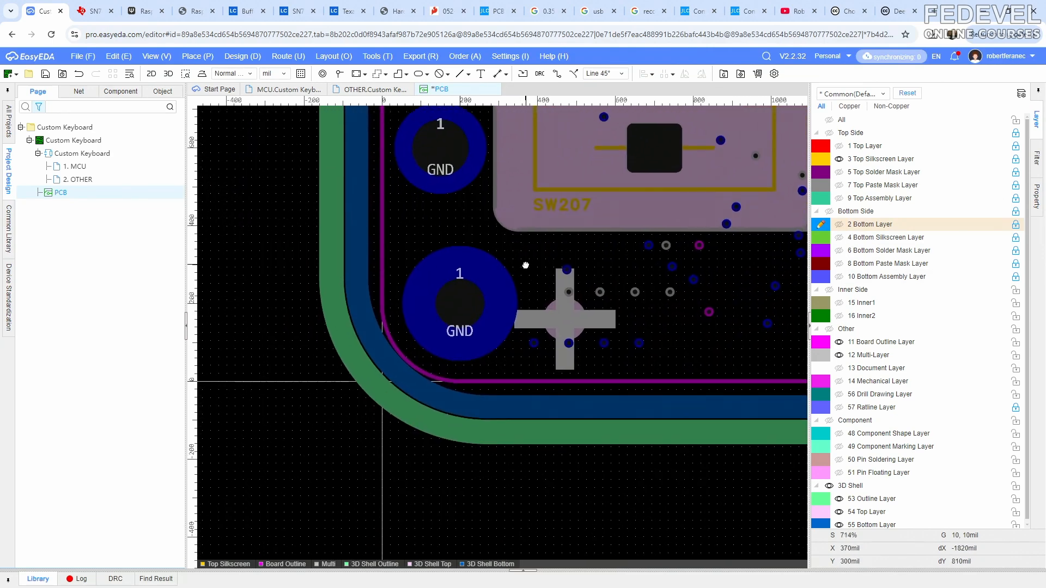
drag(553, 308, 448, 299)
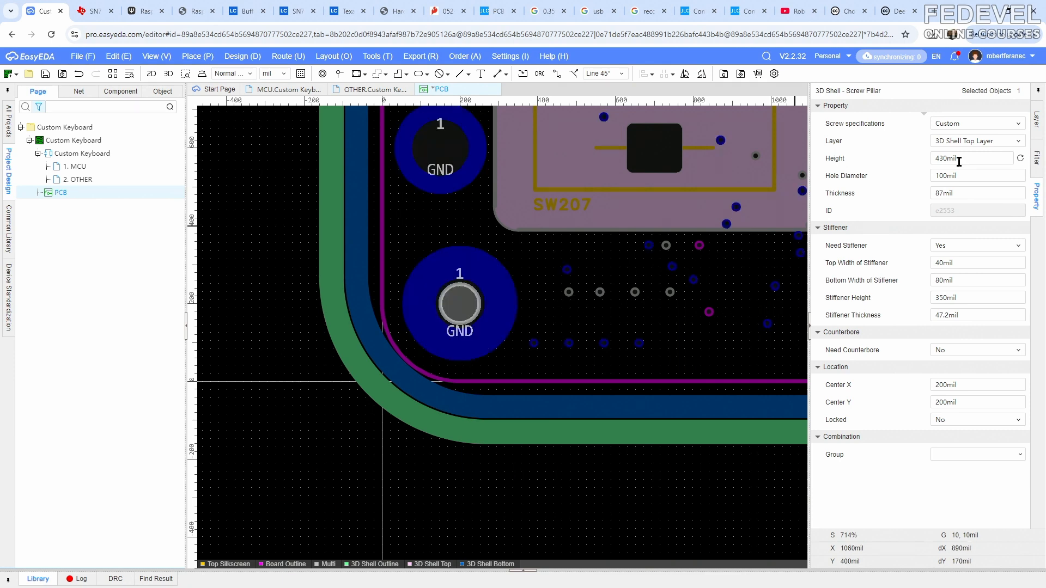
click(1036, 120)
click(839, 355)
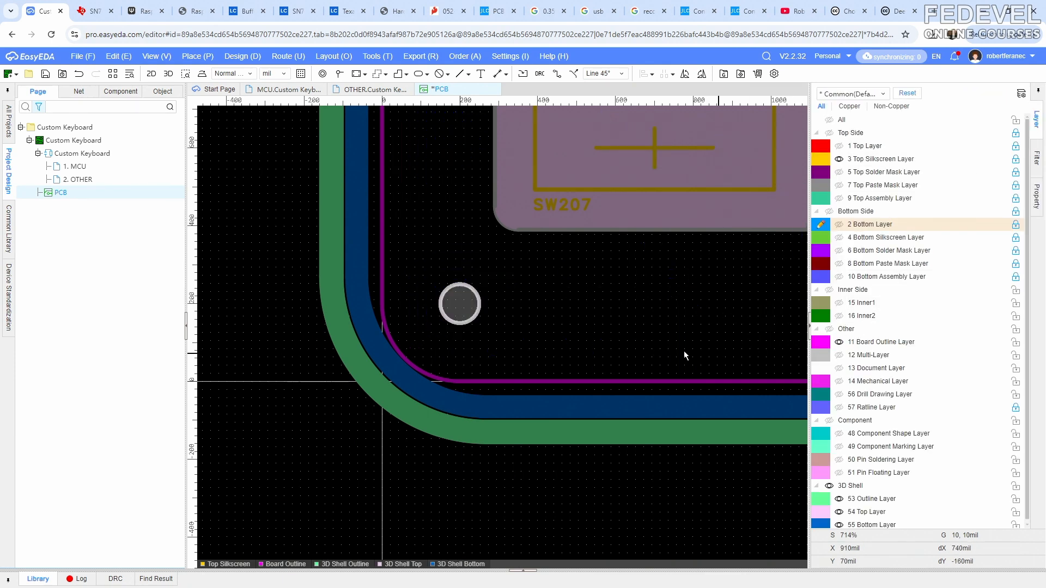
- Copy the lower-left screw pillar using its centre at X 200 mil, Y 200 mil as the reference point
click(467, 311)
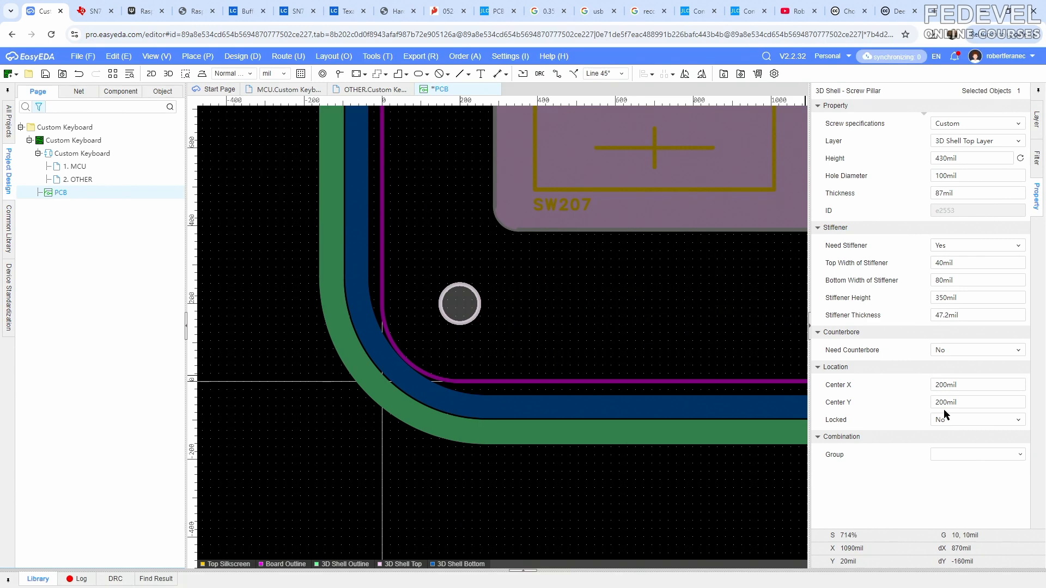
scroll(363, 329, down, 7)
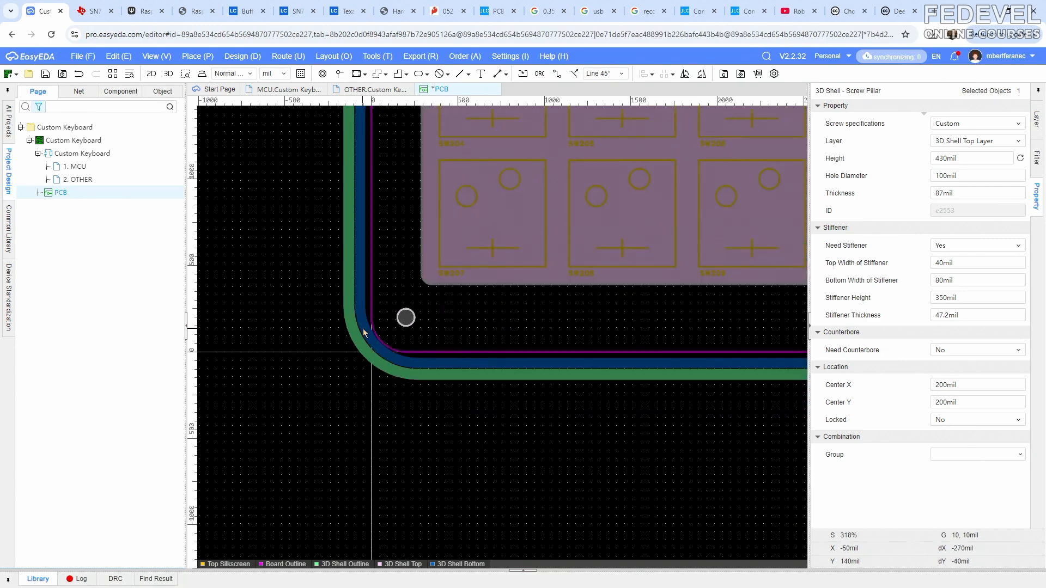
right_drag(411, 327, 416, 423)
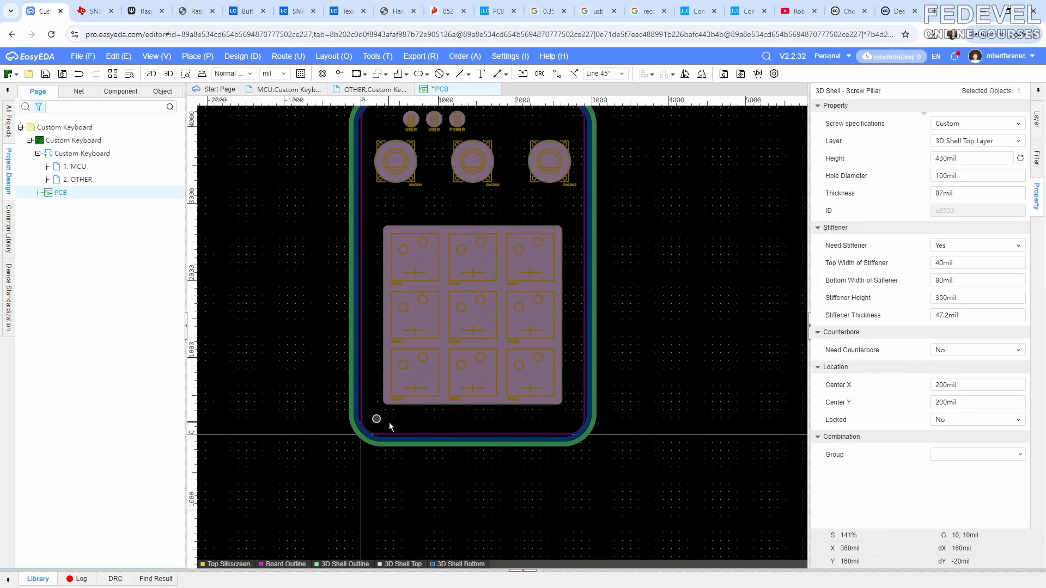
right_click(389, 423)
click(399, 424)
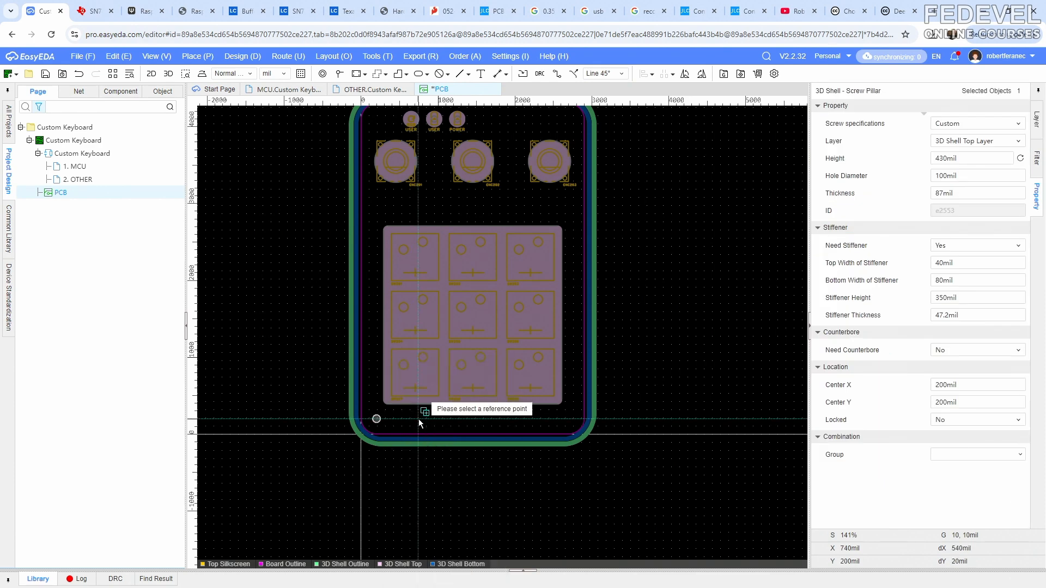
scroll(373, 423, up, 5)
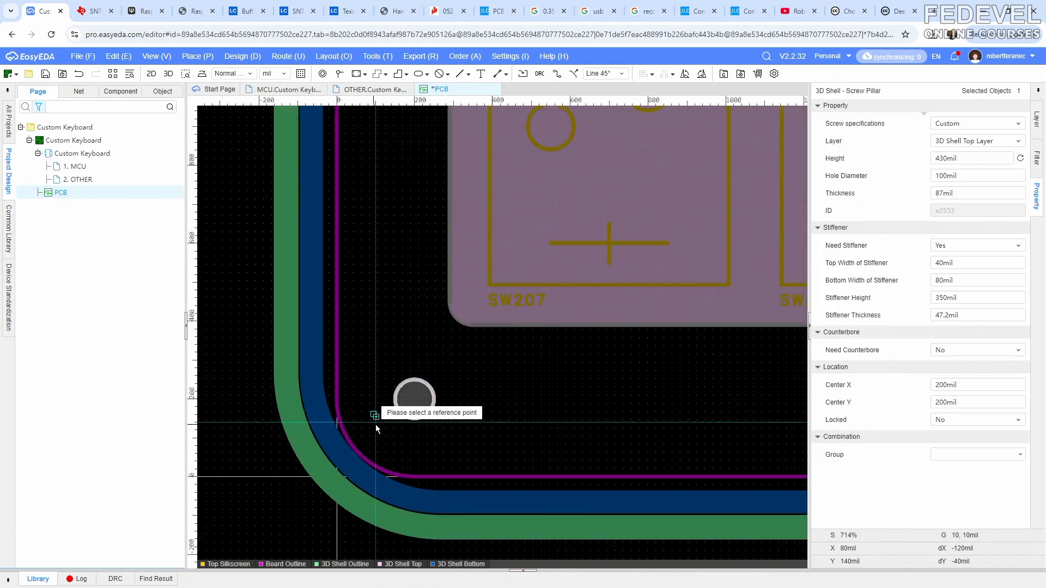
click(415, 400)
scroll(364, 326, down, 5)
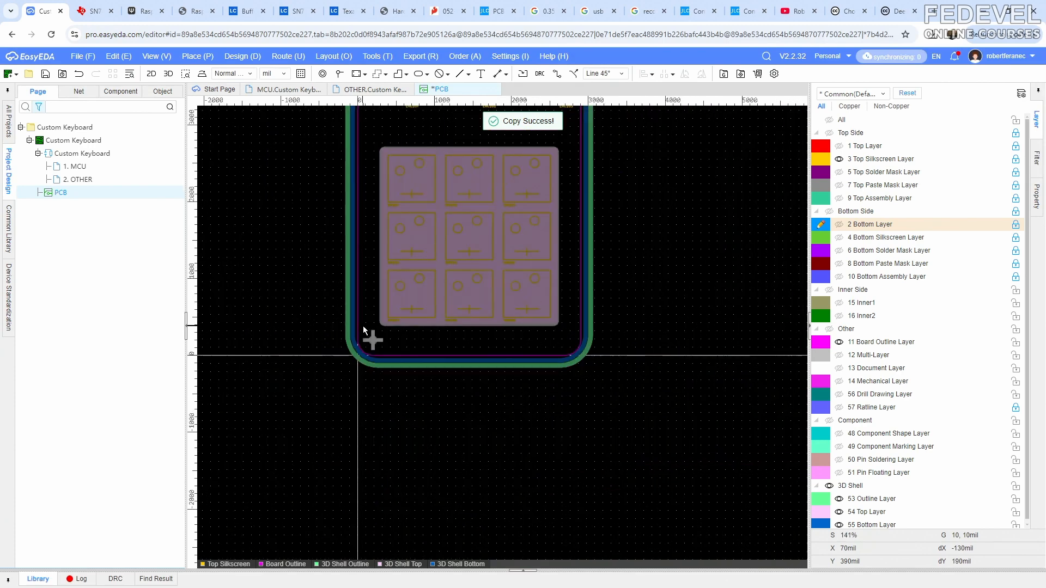
- Show the Multi-Layer and paste a pillar onto the board's lower-right mounting hole at X 2700 mil, Y 200 mil
click(838, 355)
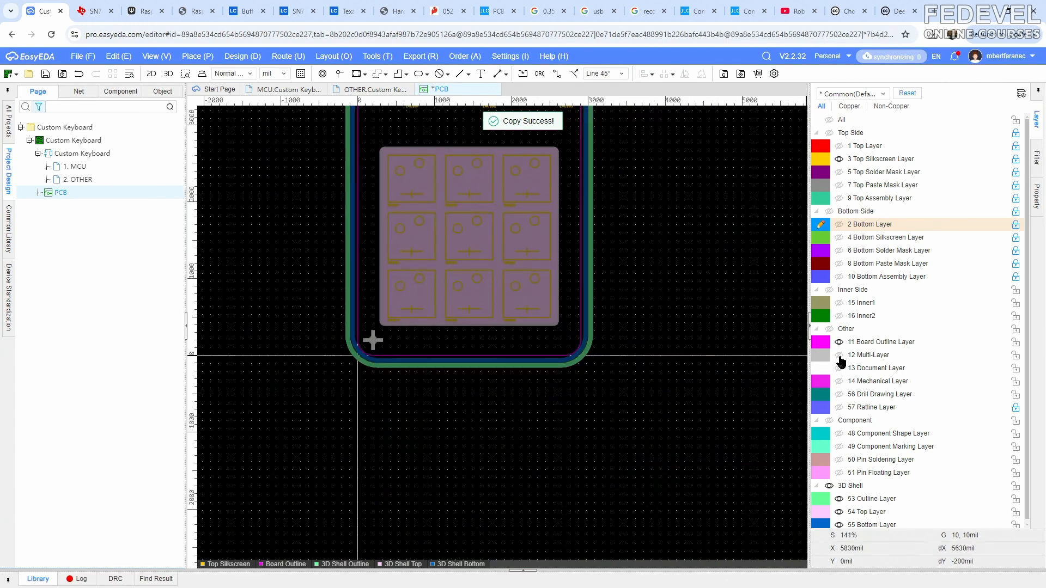
right_click(625, 319)
click(648, 344)
scroll(590, 350, up, 5)
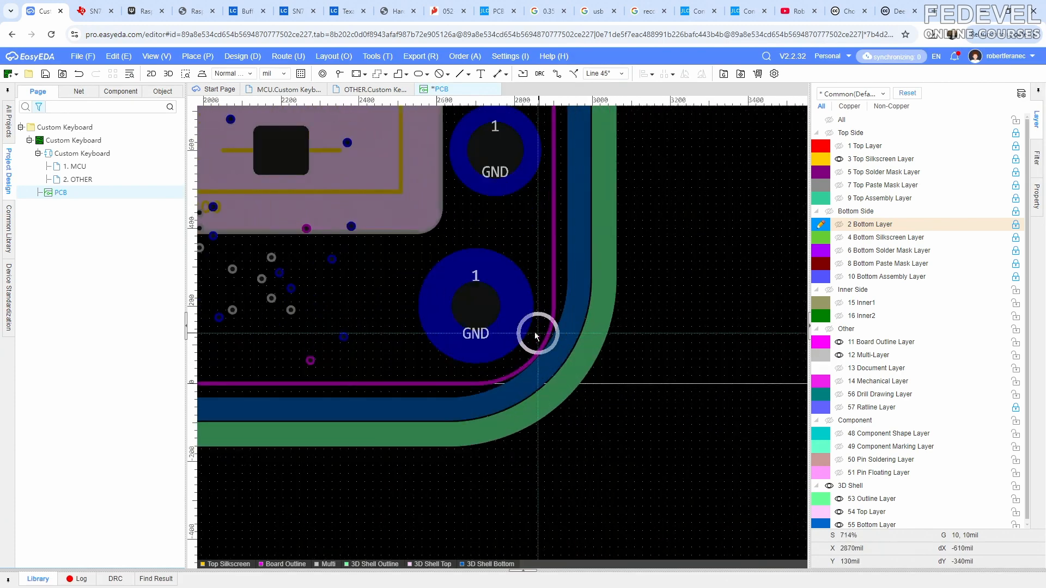
scroll(478, 309, up, 2)
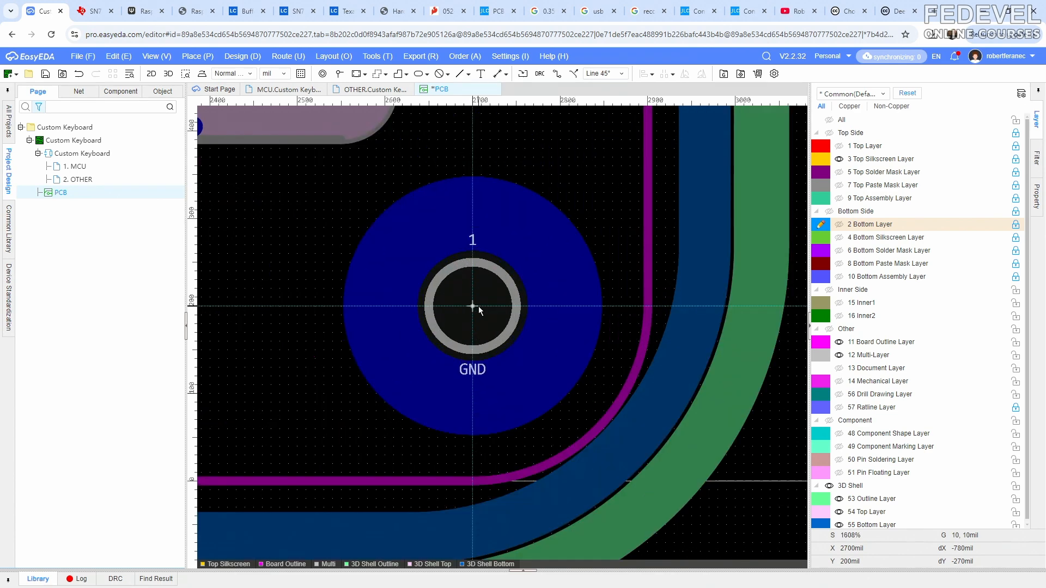
click(478, 306)
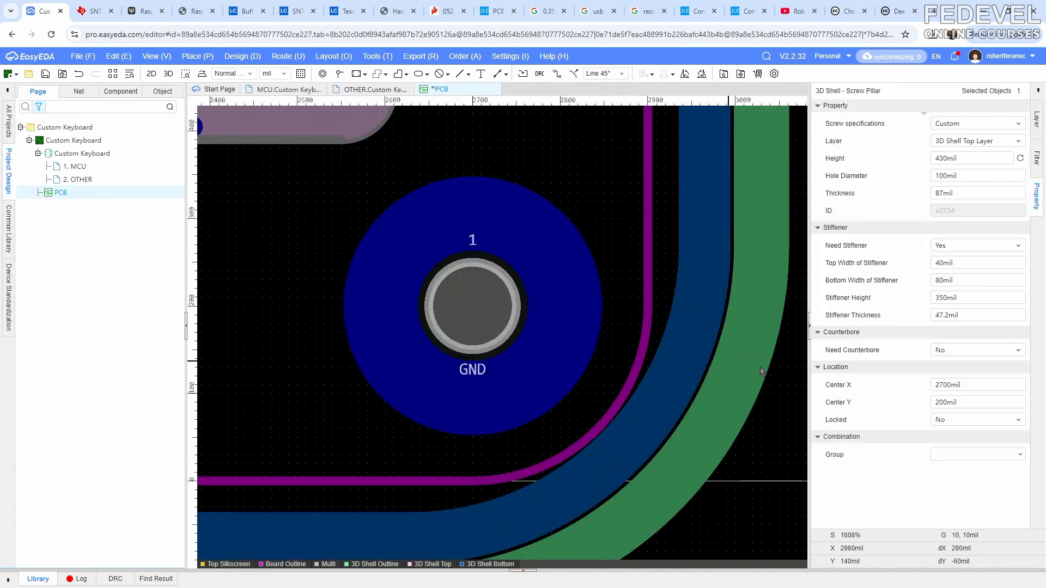
- Paste another screw pillar onto the board's upper-right mounting hole at X 2700 mil, Y 4100 mil
scroll(381, 363, down, 6)
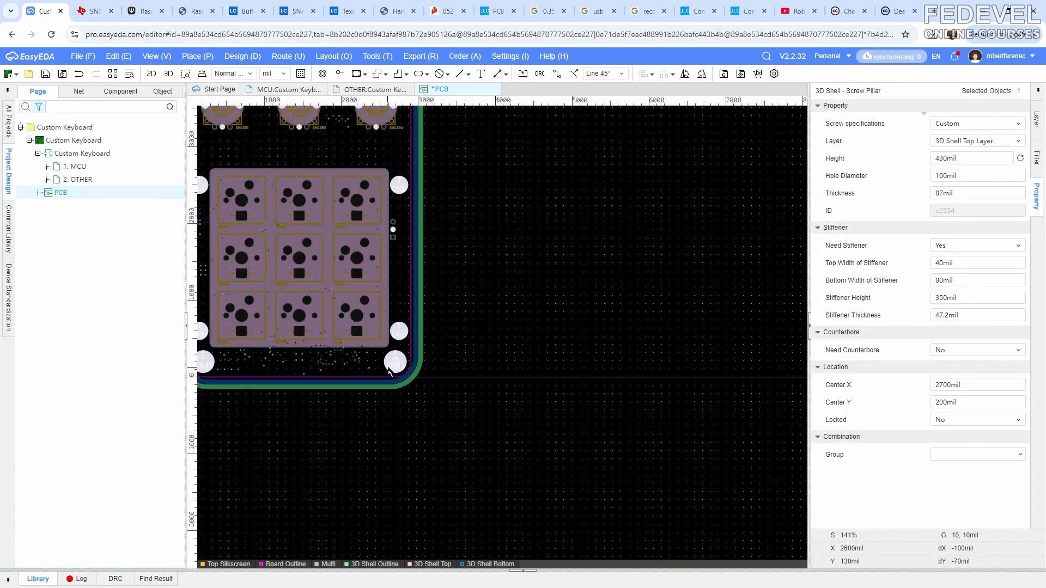
right_drag(448, 225, 474, 419)
right_click(437, 208)
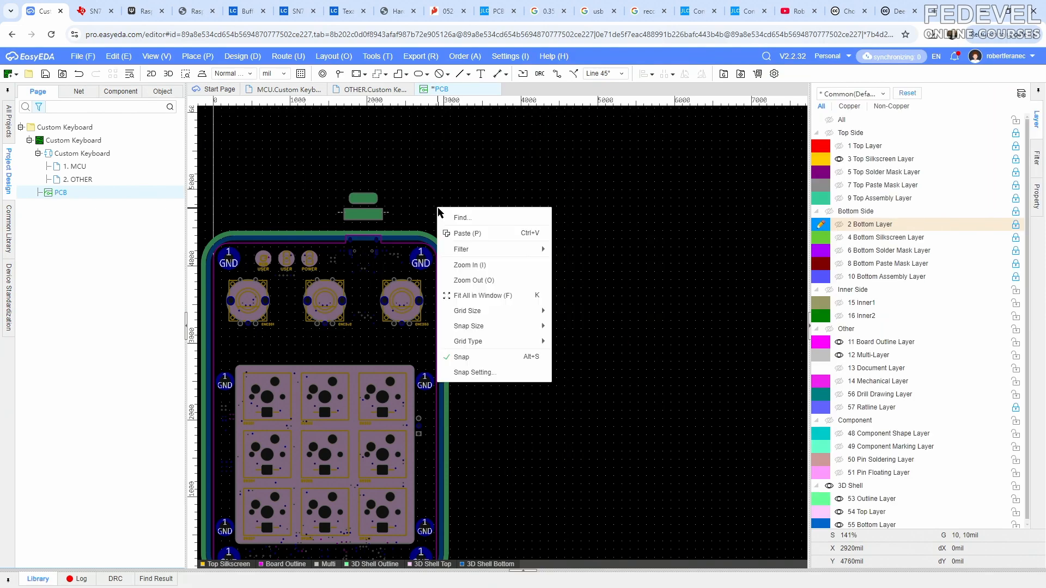
click(417, 253)
scroll(421, 261, up, 6)
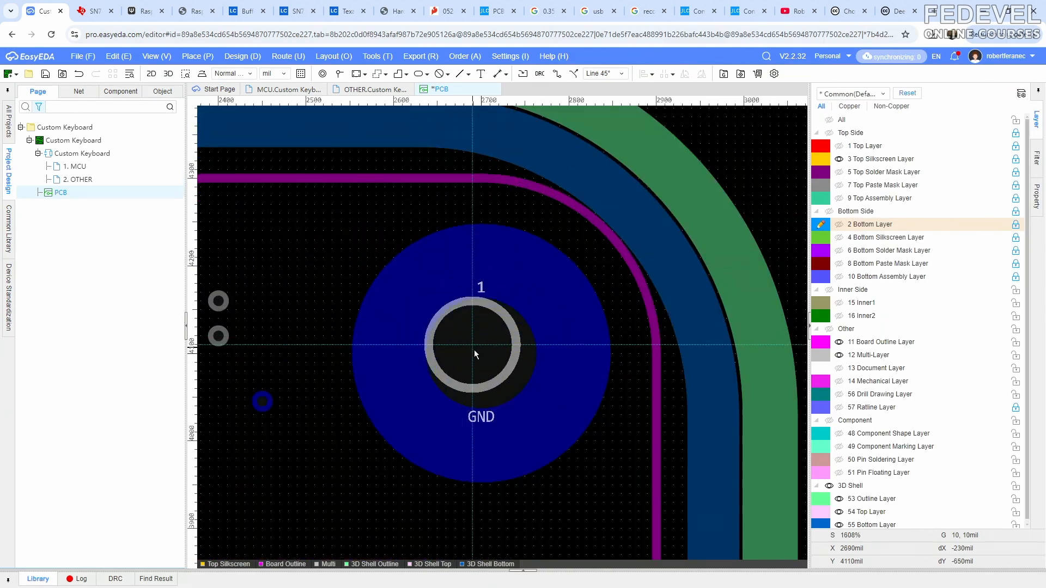
click(478, 354)
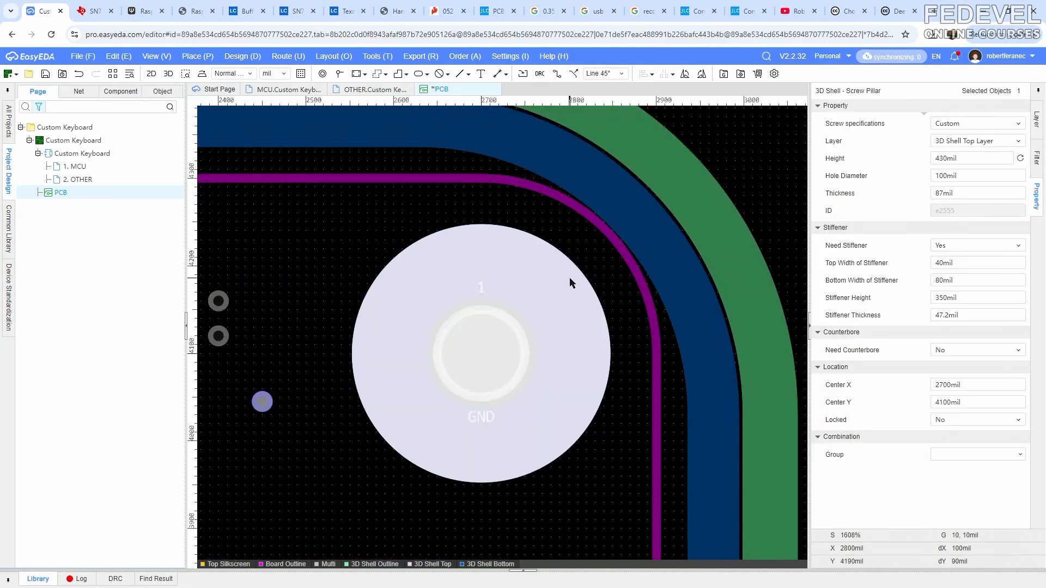
- Paste a screw pillar centred on the board's upper-left GND mounting hole and hide the Multi-Layer
scroll(570, 278, down, 6)
right_click(338, 248)
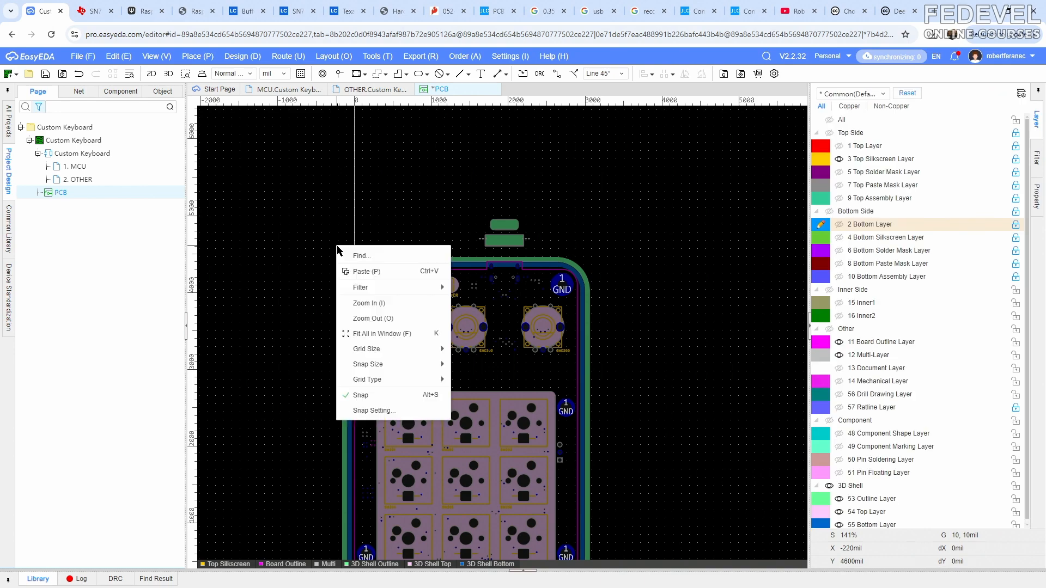
click(357, 270)
scroll(360, 283, up, 5)
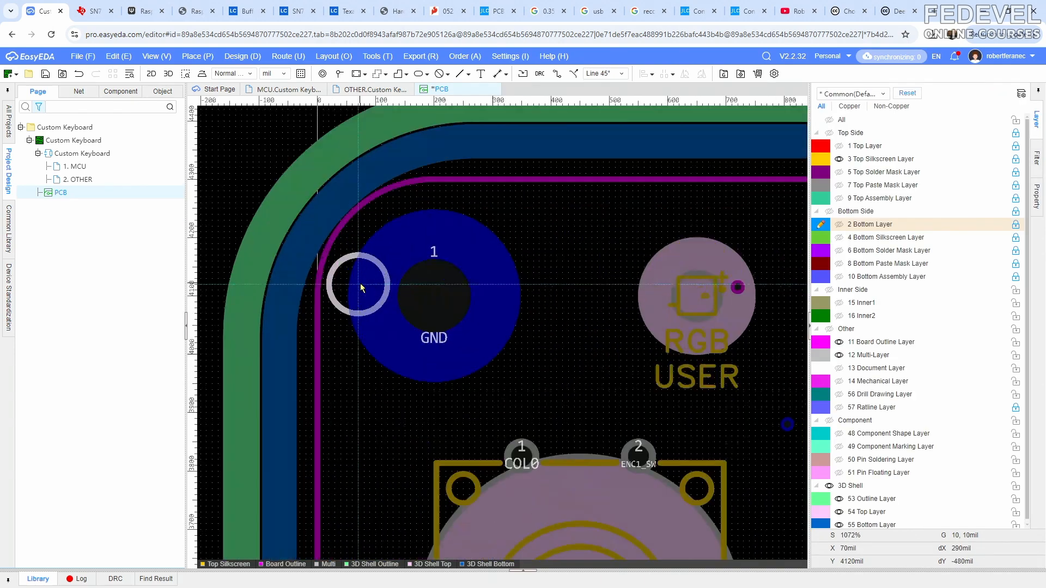
click(433, 296)
scroll(400, 239, down, 1)
click(294, 159)
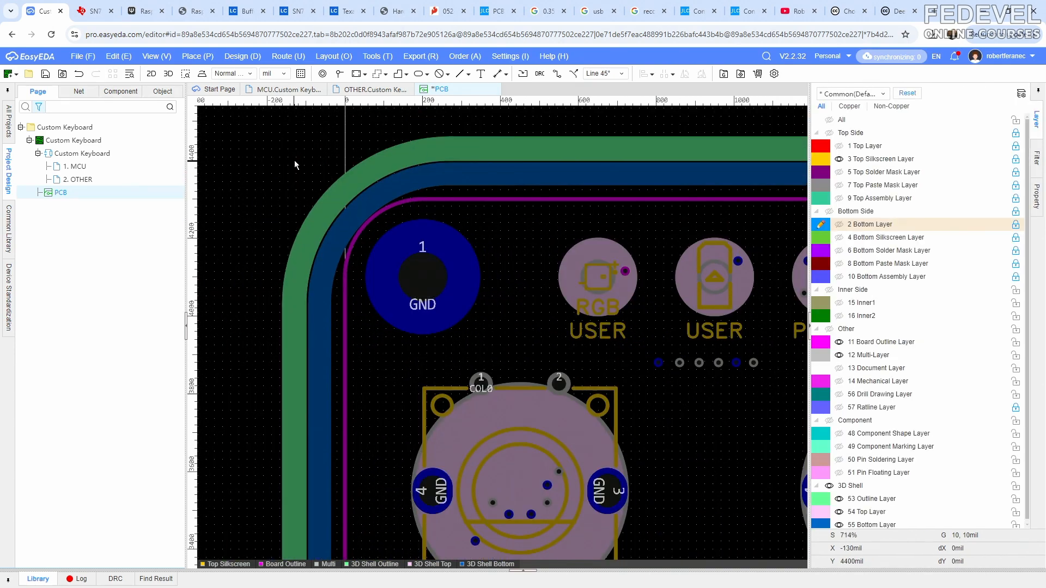
scroll(296, 153, down, 4)
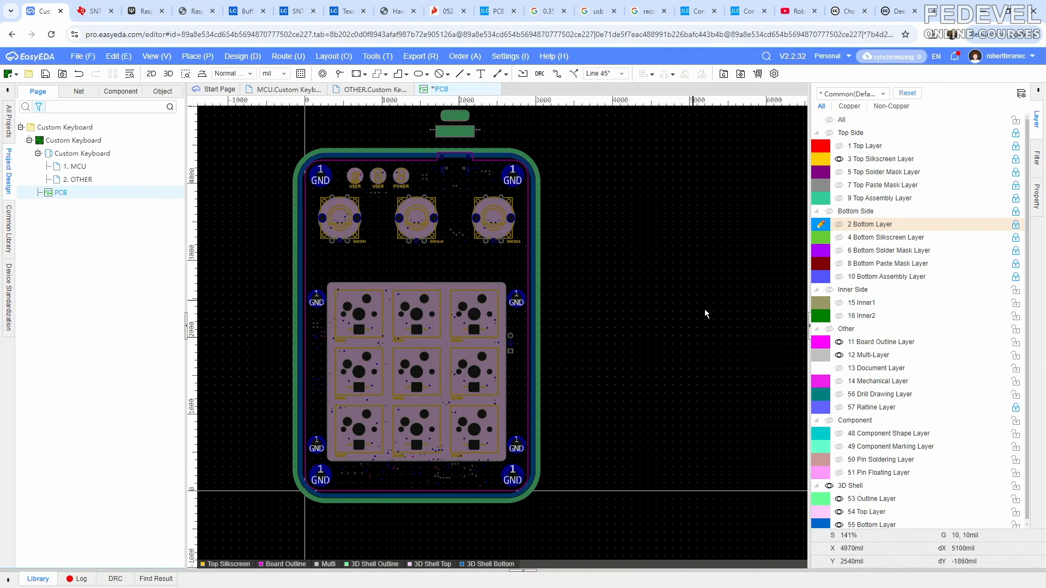
click(839, 355)
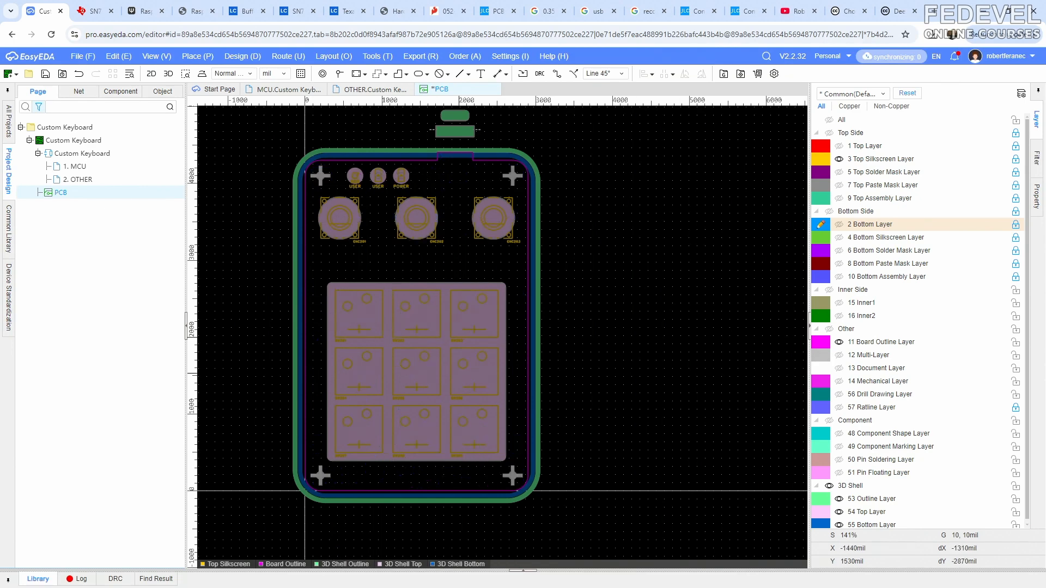
- Switch to the 3D preview and show the Top Layer copper together with the top shell
key(alt+Tab)
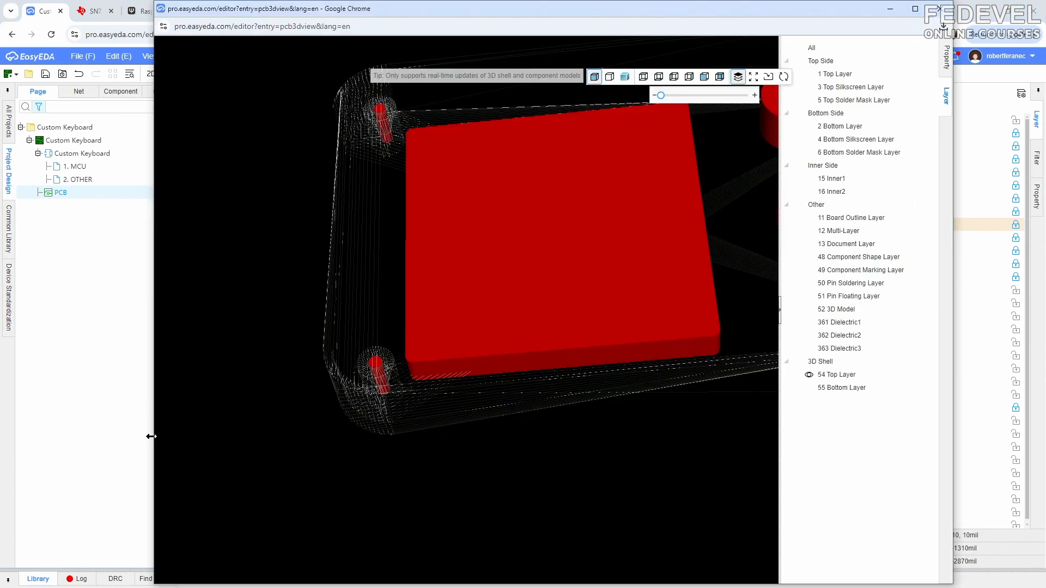
scroll(497, 365, down, 5)
drag(536, 333, 533, 356)
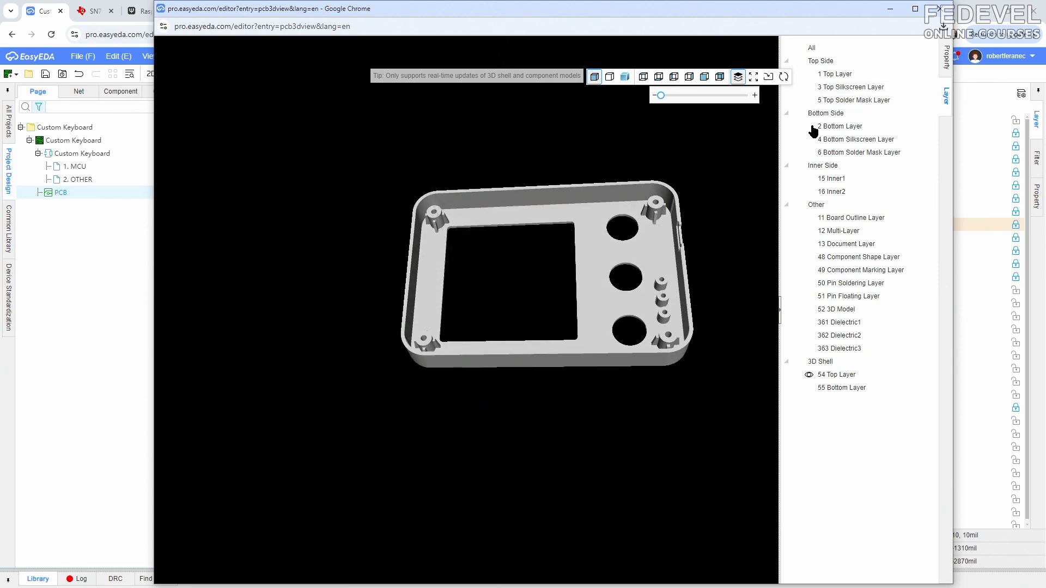
click(810, 74)
scroll(449, 206, up, 6)
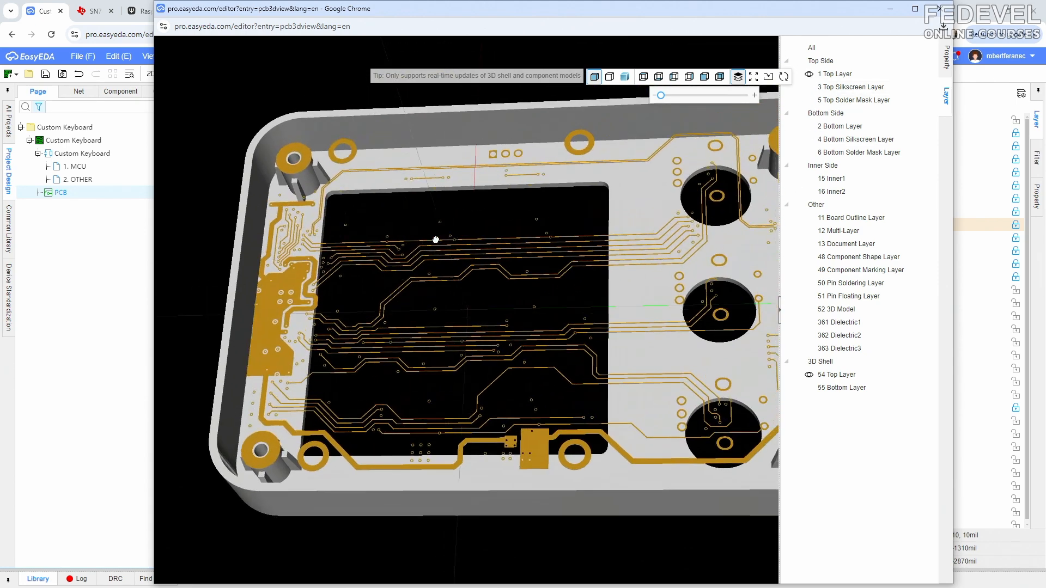
- Examine a stiffened screw pillar near the connector slot up close, checking its stiffeners against the board copper
right_drag(436, 239, 427, 250)
drag(390, 311, 464, 351)
right_drag(601, 244, 480, 396)
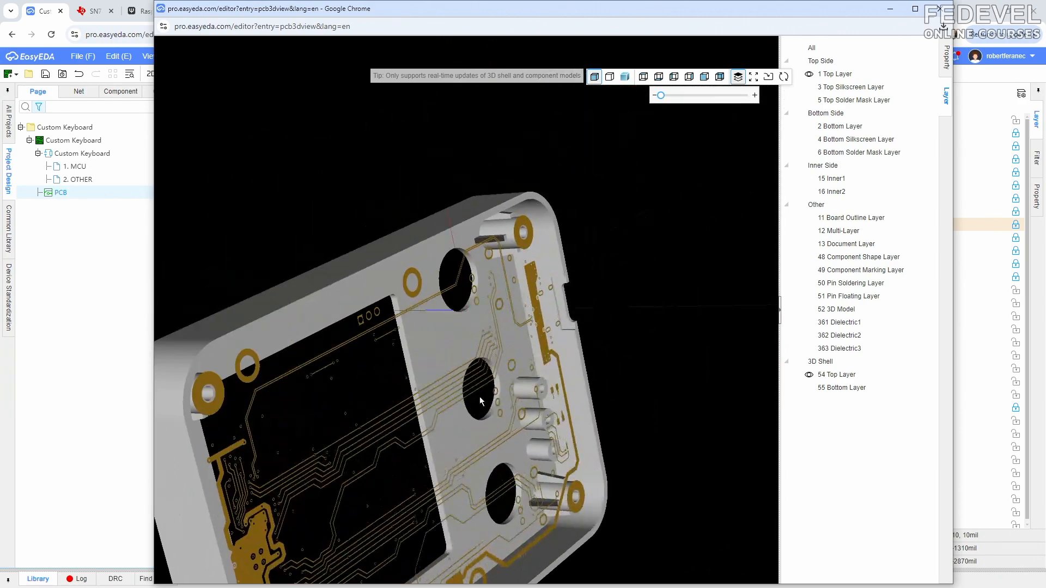
scroll(526, 219, up, 8)
right_drag(595, 146, 419, 371)
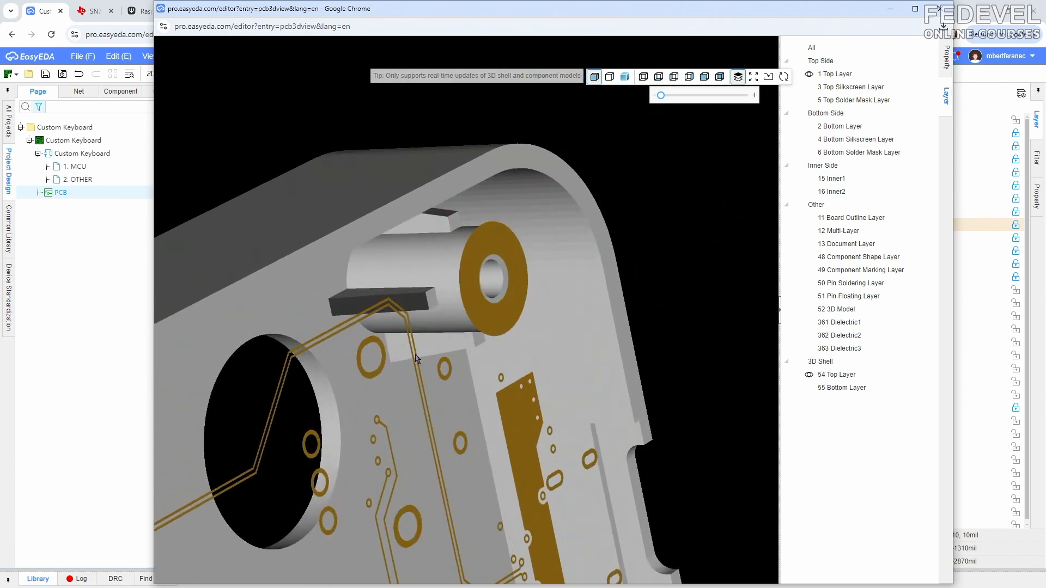
drag(419, 371, 450, 298)
right_drag(350, 385, 492, 240)
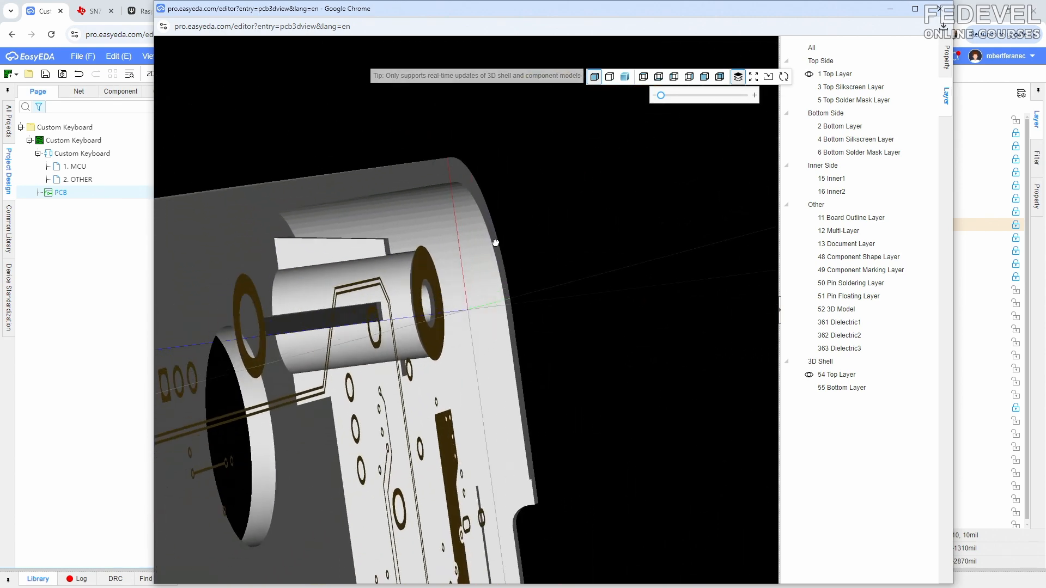
drag(381, 316, 328, 311)
scroll(297, 281, down, 5)
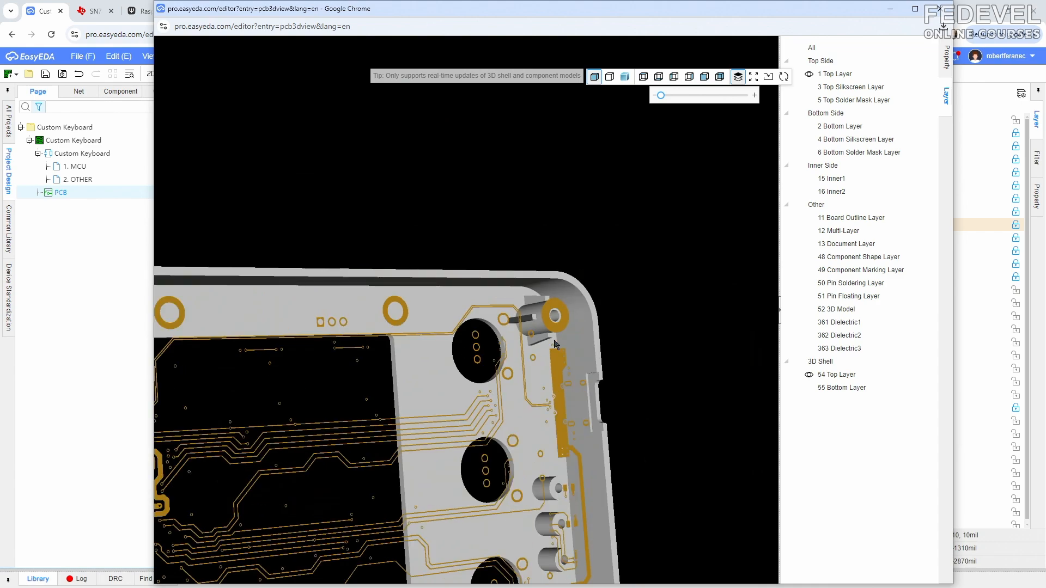
- Examine how the corner pillars line up with the board's mounting holes from several angles, and return to the PCB layout
drag(554, 344, 408, 346)
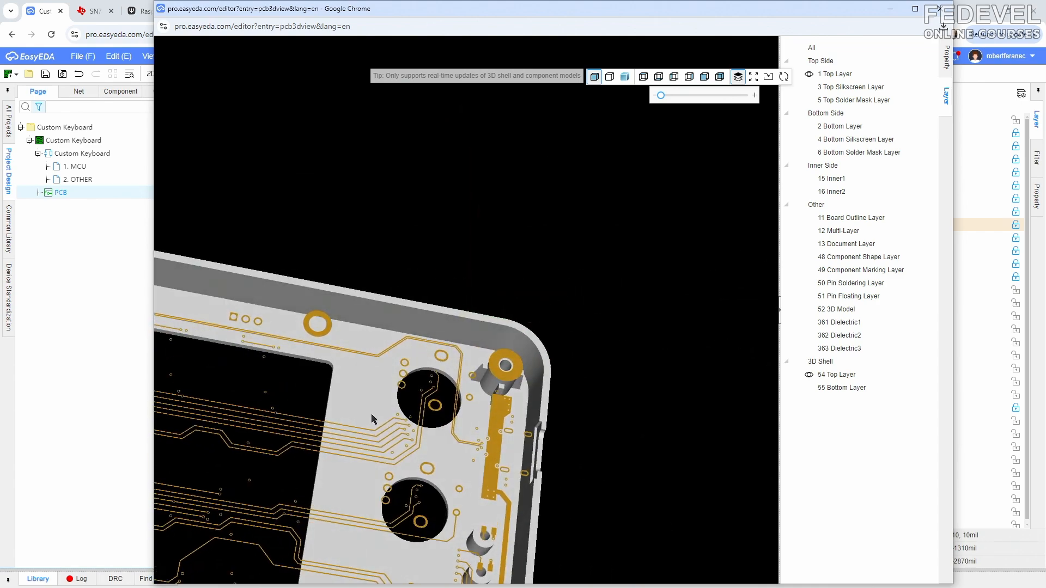
right_drag(371, 419, 520, 210)
drag(509, 377, 496, 421)
right_drag(361, 287, 472, 336)
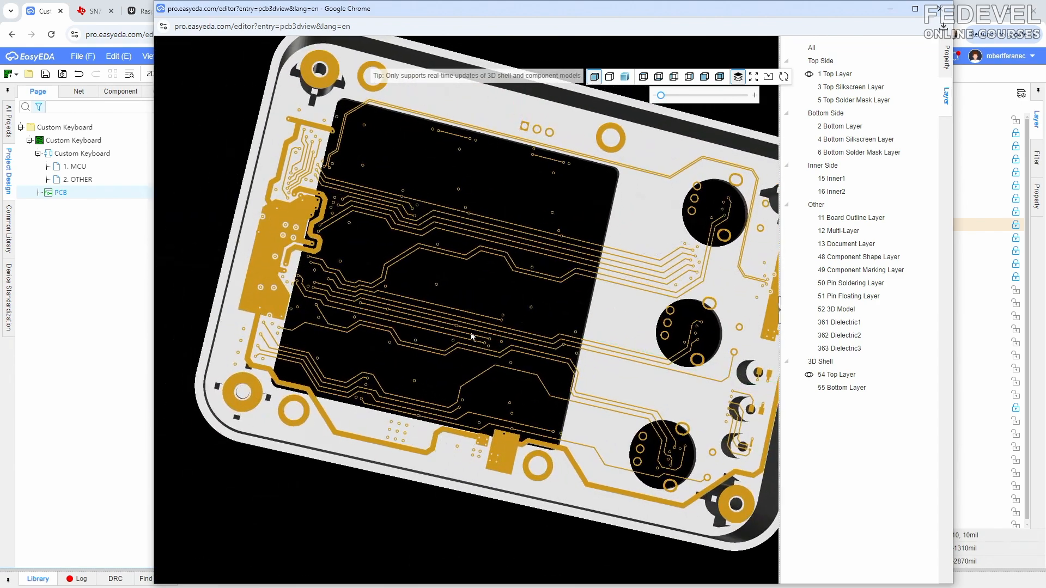
drag(471, 337, 419, 179)
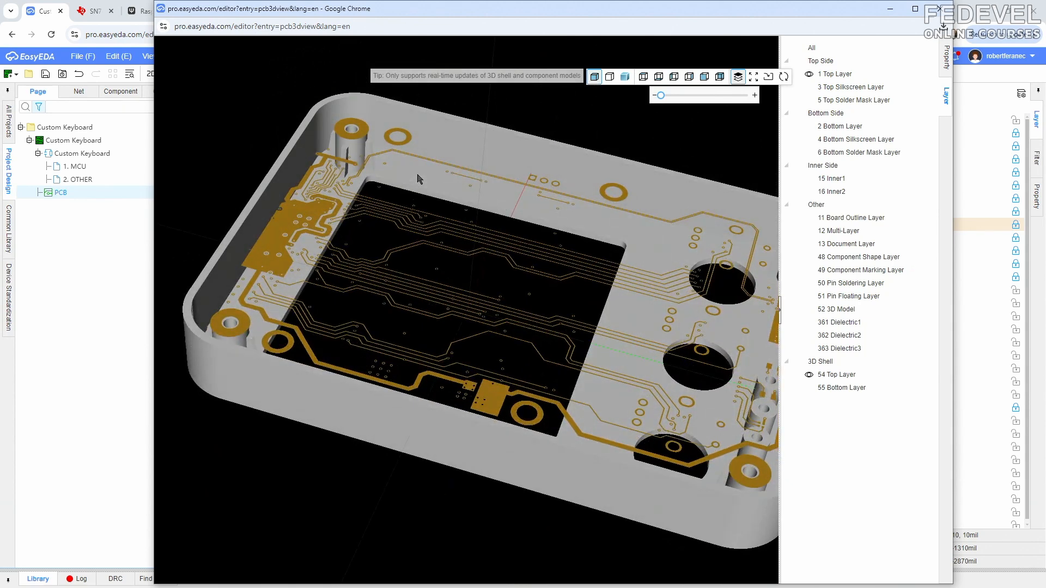
drag(515, 258, 467, 264)
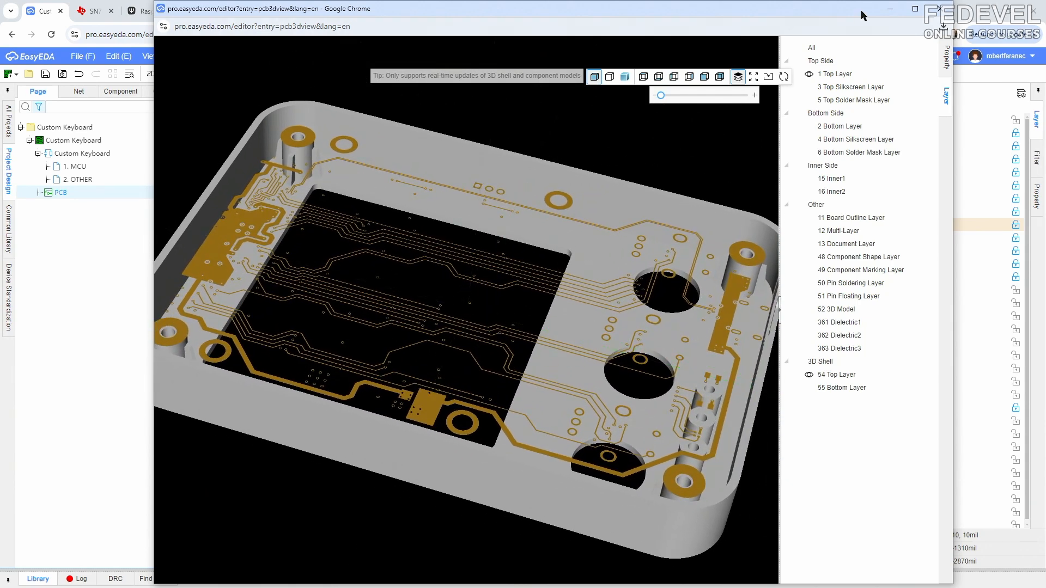
click(889, 9)
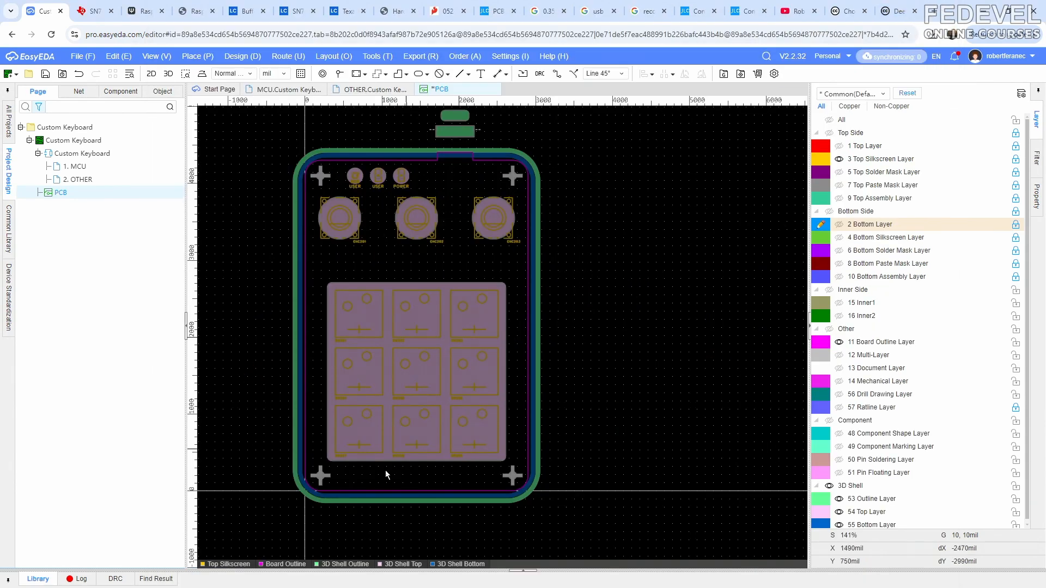
- Inspect the properties and centre coordinates of each of the four corner screw pillars in turn
click(320, 476)
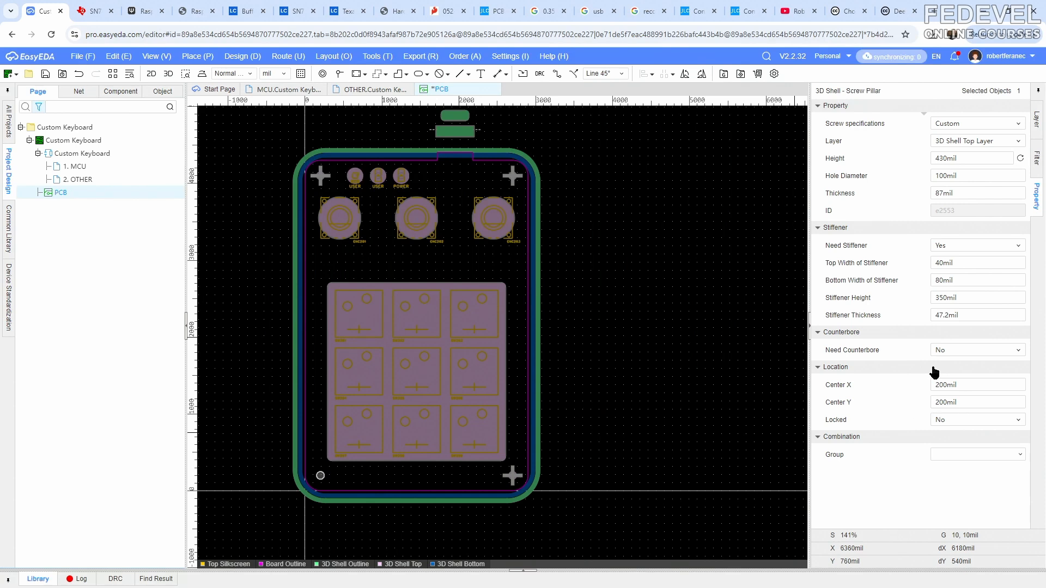
click(513, 476)
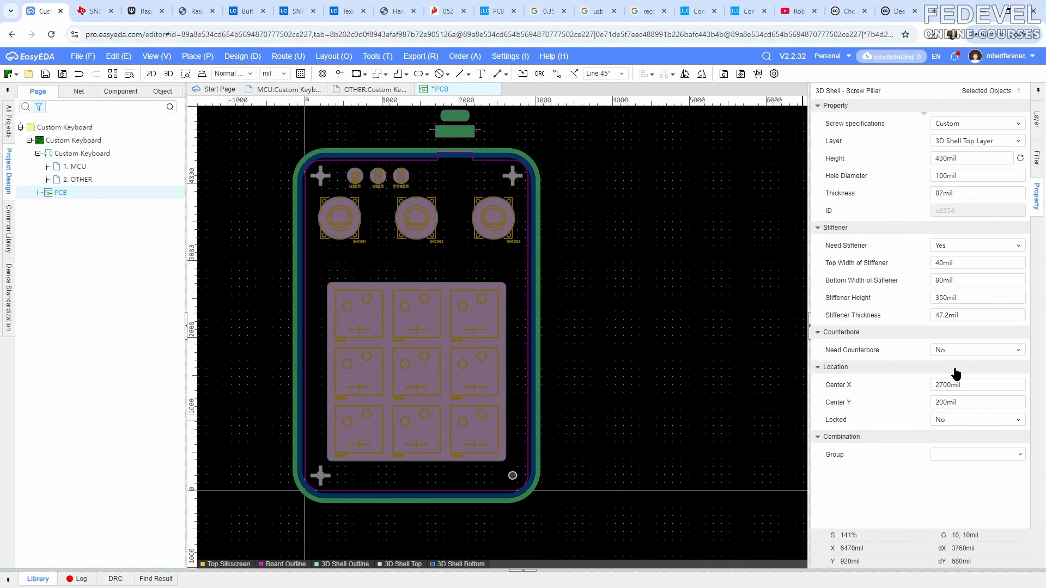
click(517, 179)
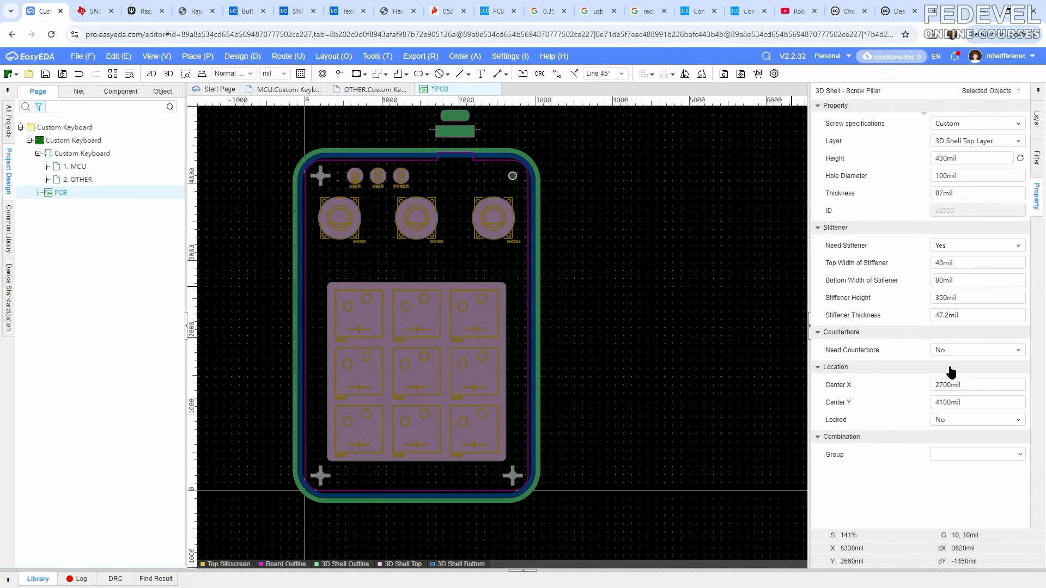
click(321, 176)
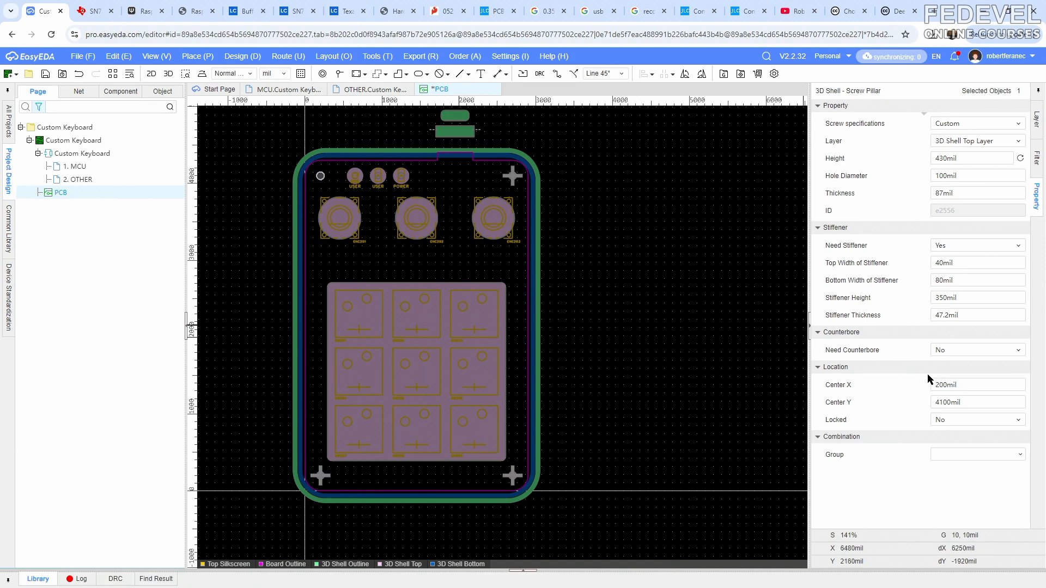
click(261, 137)
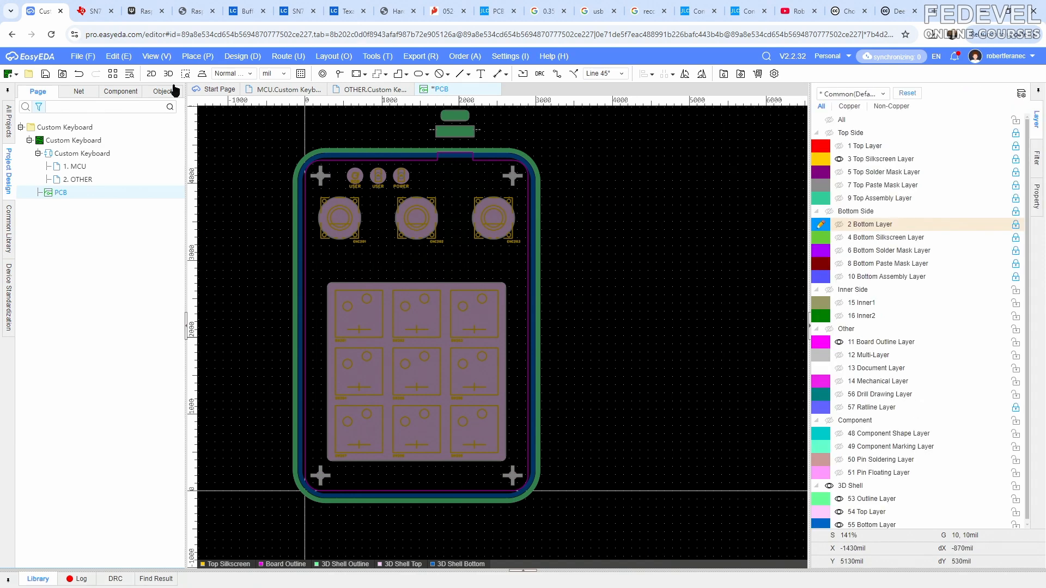
- Save the PCB design with the finished top-shell pillars
click(154, 56)
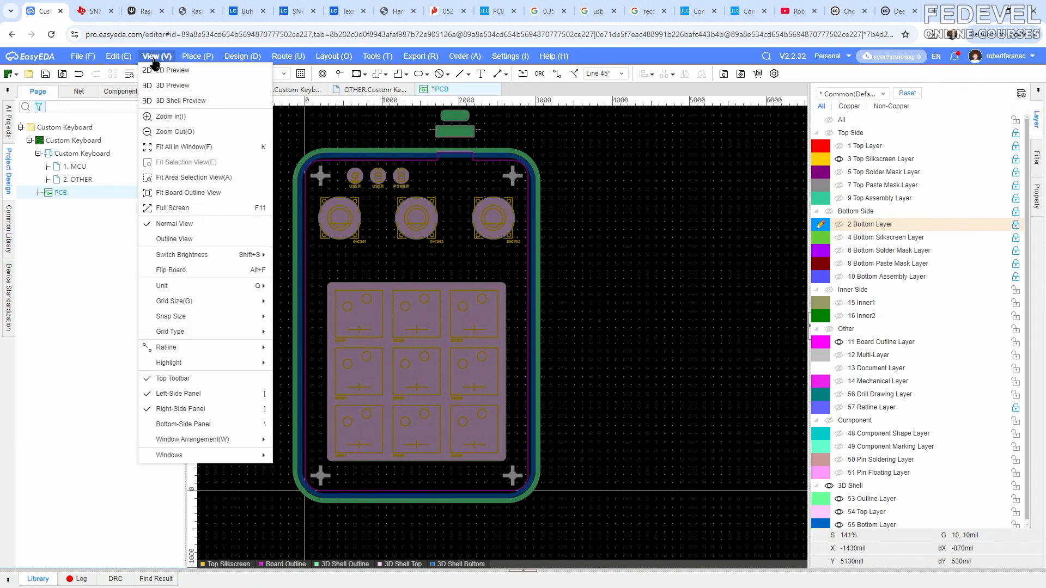
click(144, 143)
click(45, 73)
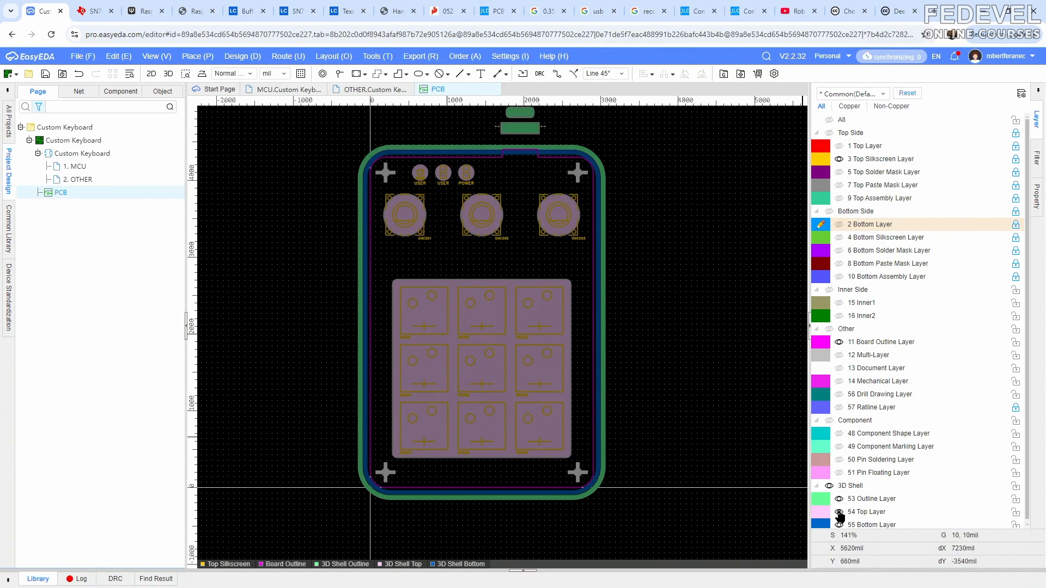
- Hide the 3D shell Top Layer and place a new screw pillar below SW207 at about X 620 mil, Y 150 mil
click(839, 512)
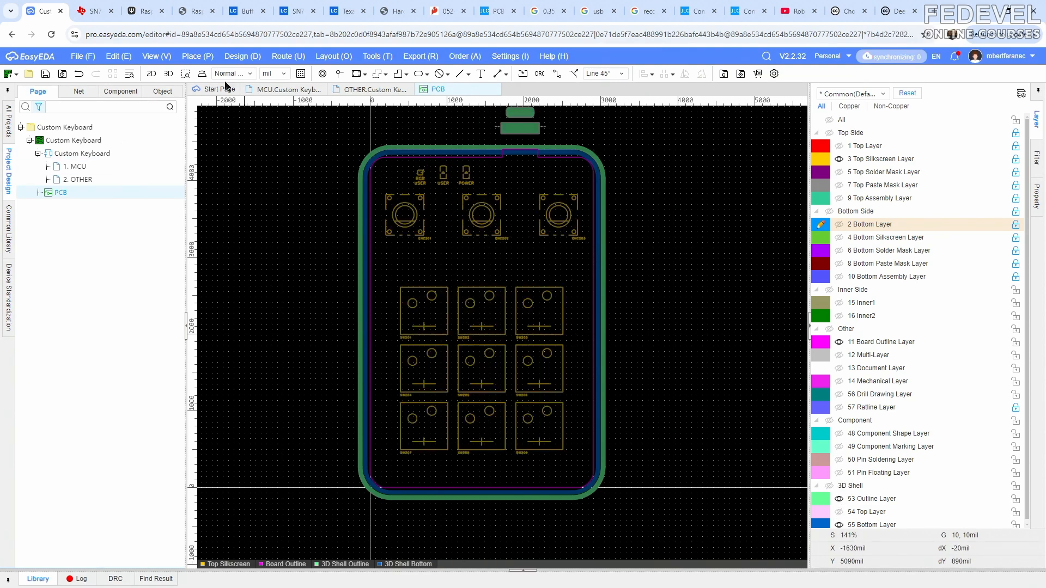
click(195, 58)
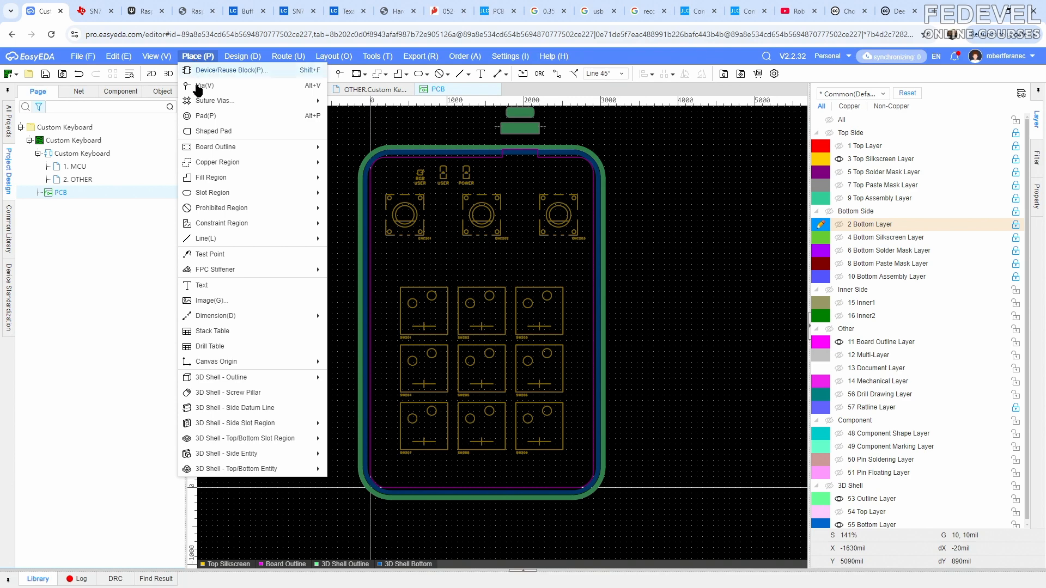
click(220, 393)
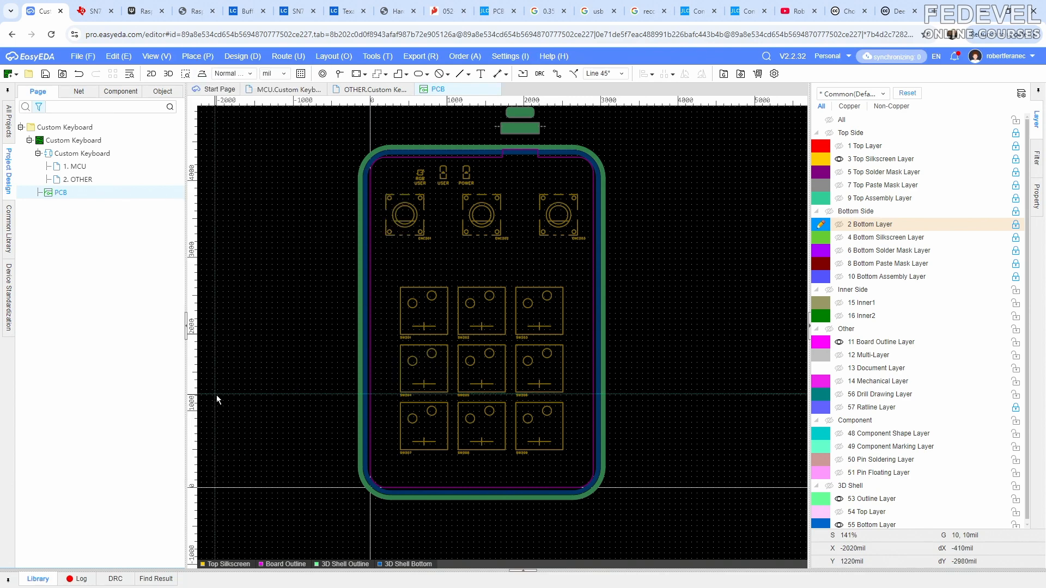
scroll(406, 498, up, 4)
click(434, 446)
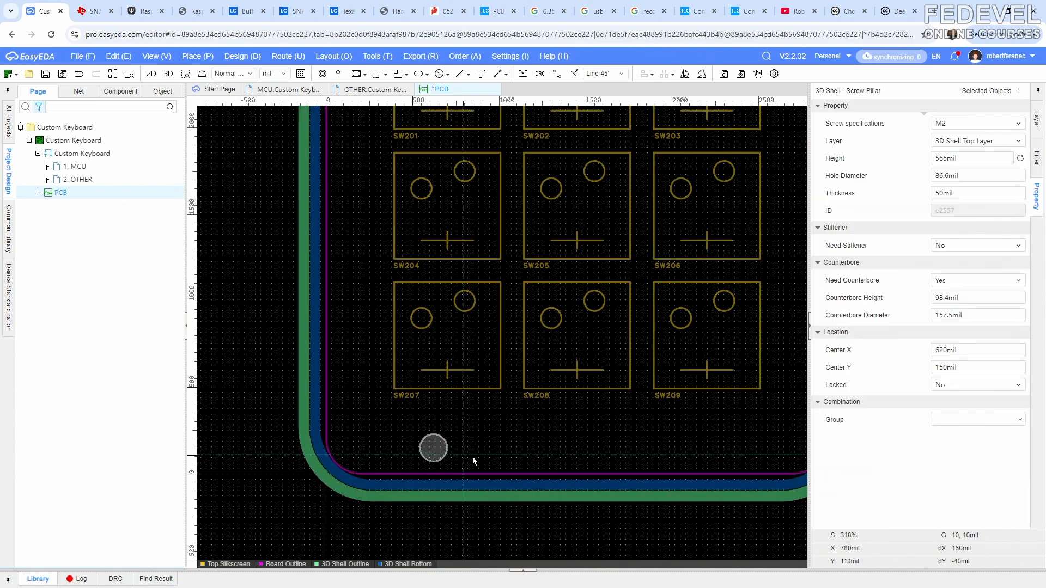
- Assign the new screw pillar to the 3D Shell Bottom Layer and set its height to 250 mil
click(972, 142)
click(968, 166)
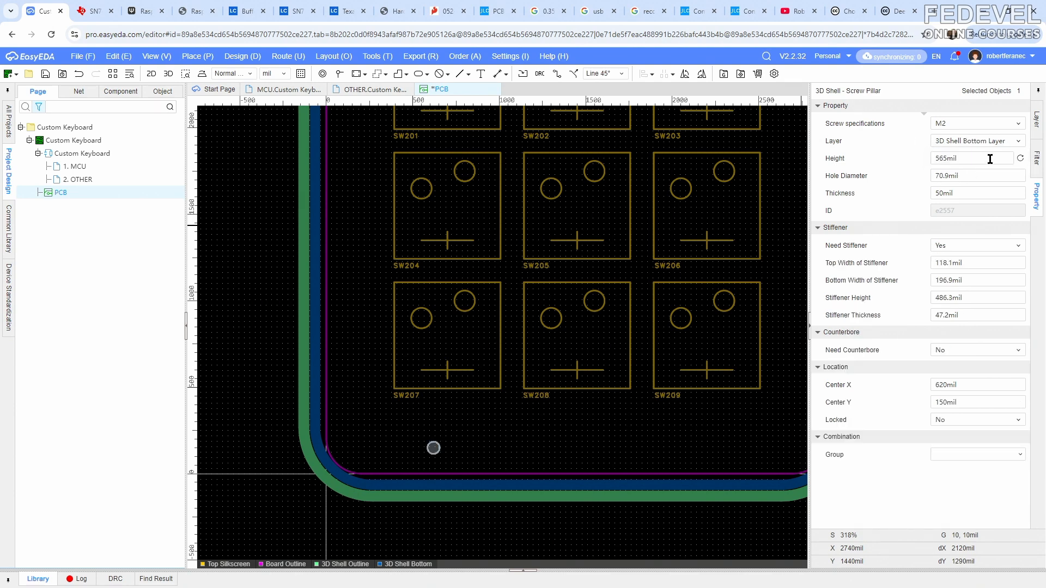
click(989, 159)
text(250)
key(Return)
- Set the bottom-shell pillar's hole diameter to 126 mil and its thickness to 87 mil
click(987, 175)
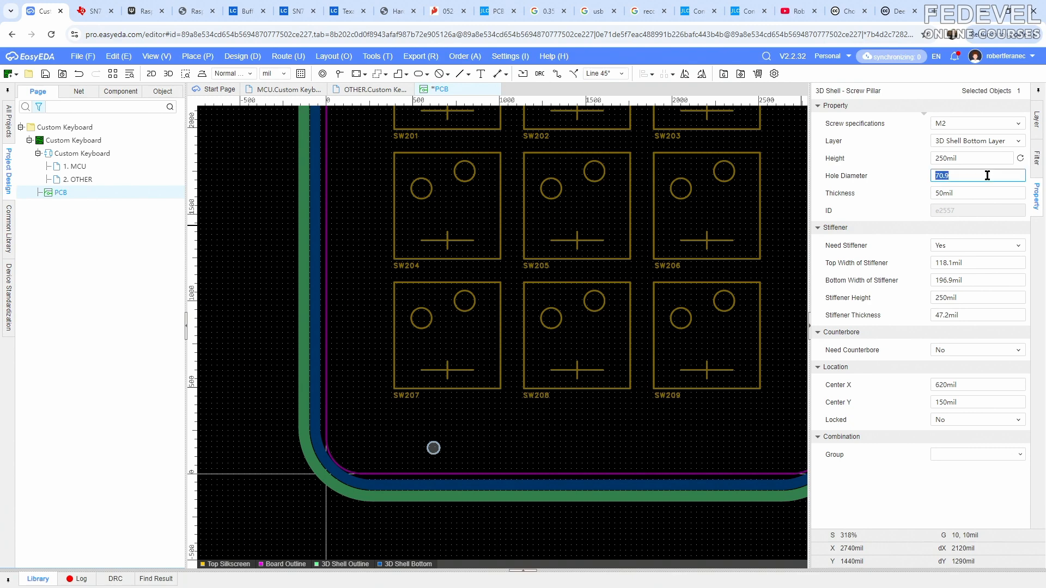
text(126)
key(Return)
click(987, 193)
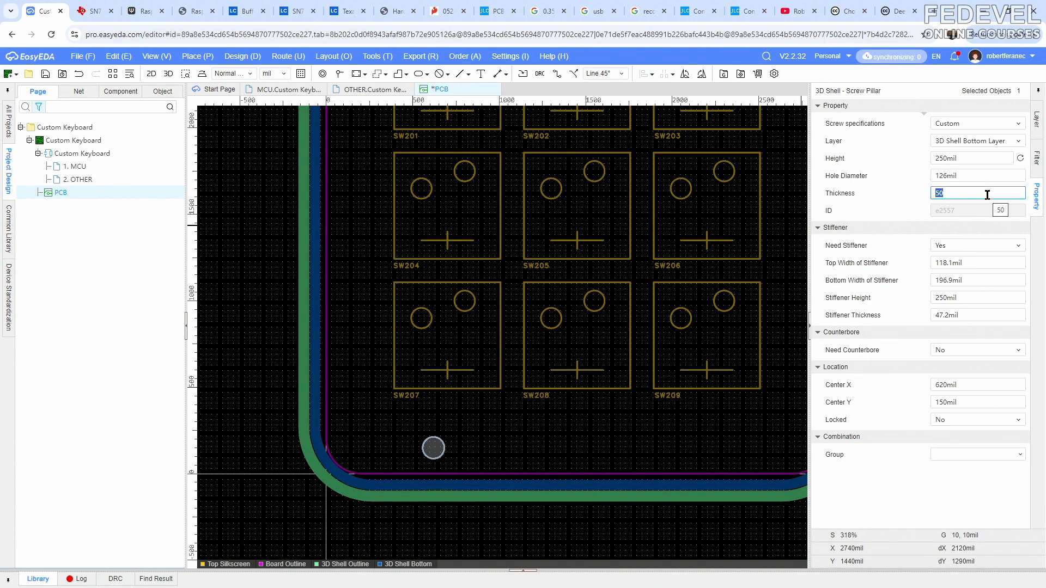
text(87)
- Set the bottom-shell pillar to need no stiffener
click(977, 244)
click(979, 249)
click(977, 270)
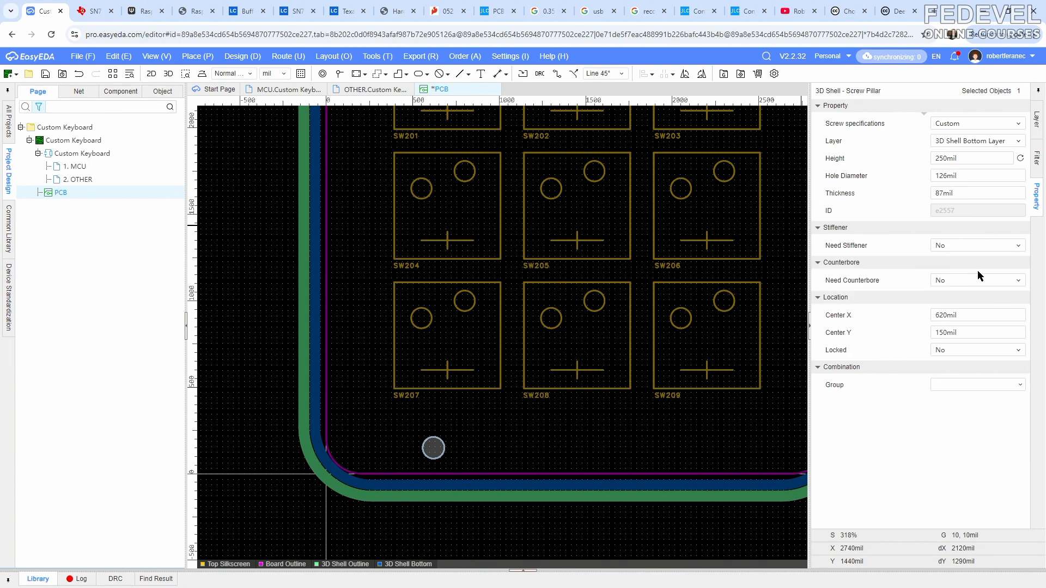
- Try a counterbore on the bottom-shell pillar and set it back to No
click(963, 282)
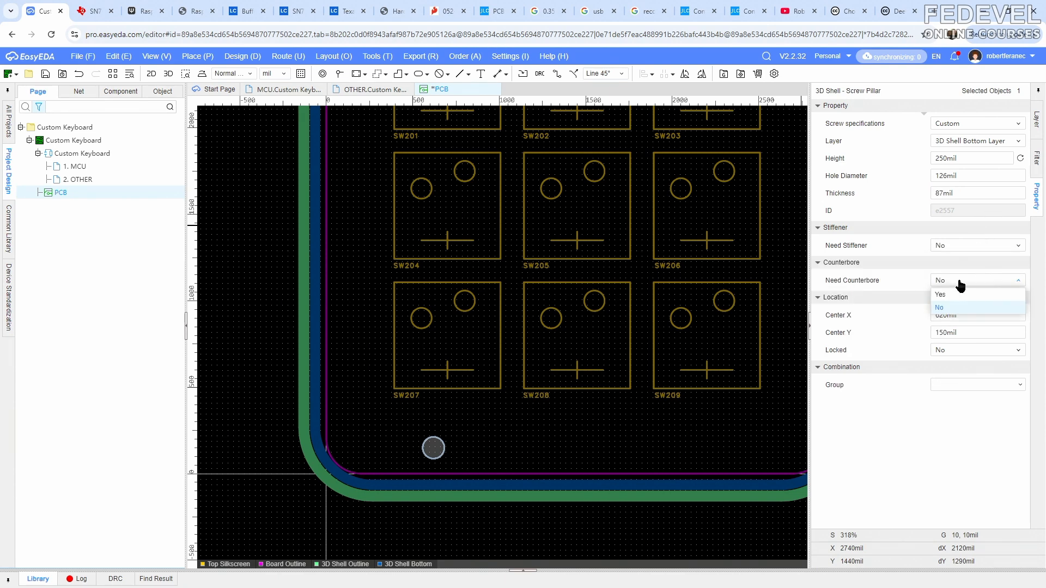
click(962, 298)
click(960, 281)
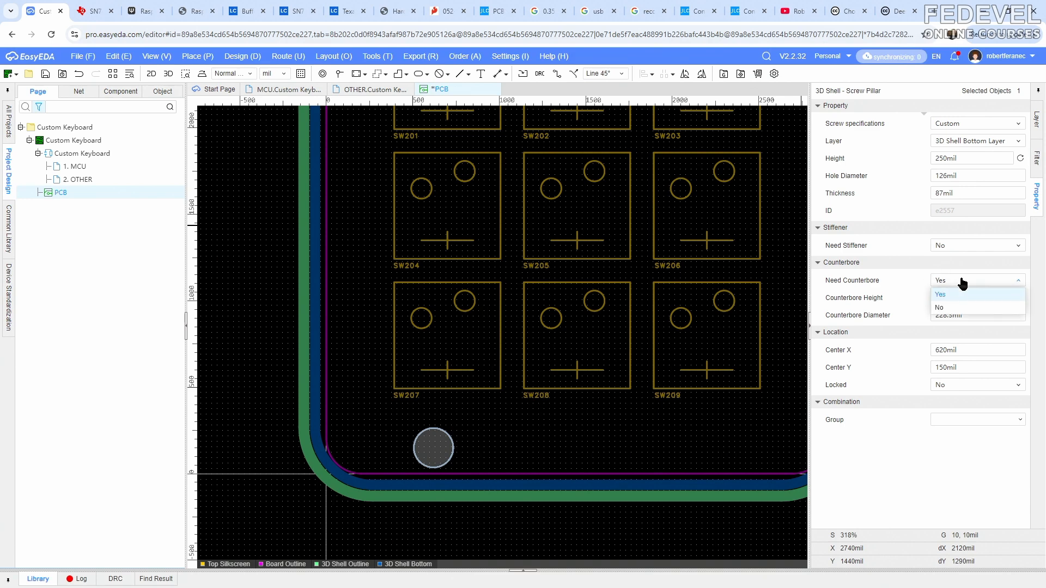
click(954, 307)
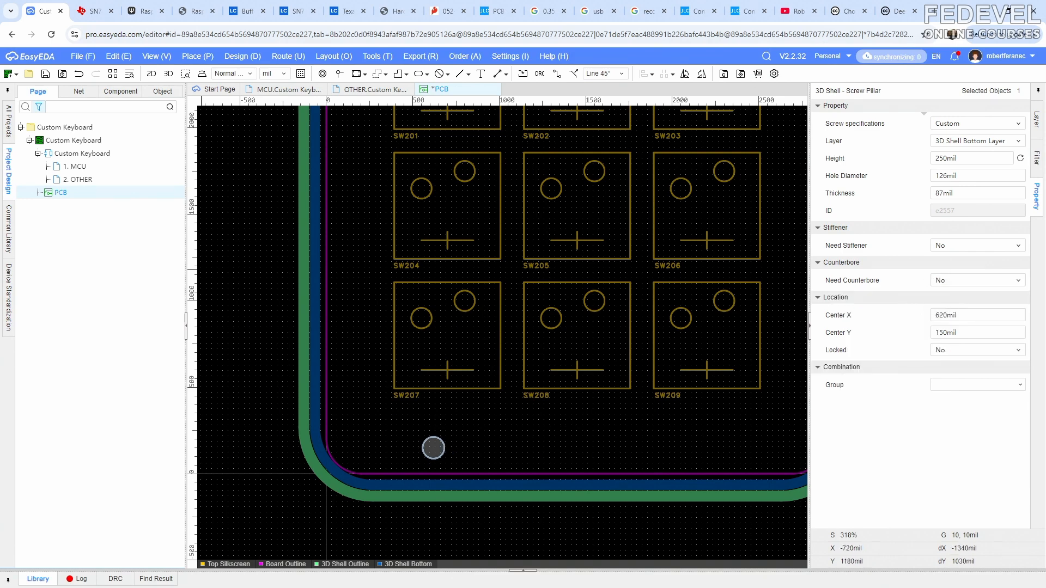
- Switch to the 3D preview and display the shell's Bottom Layer instead of its Top Layer
key(alt+Tab)
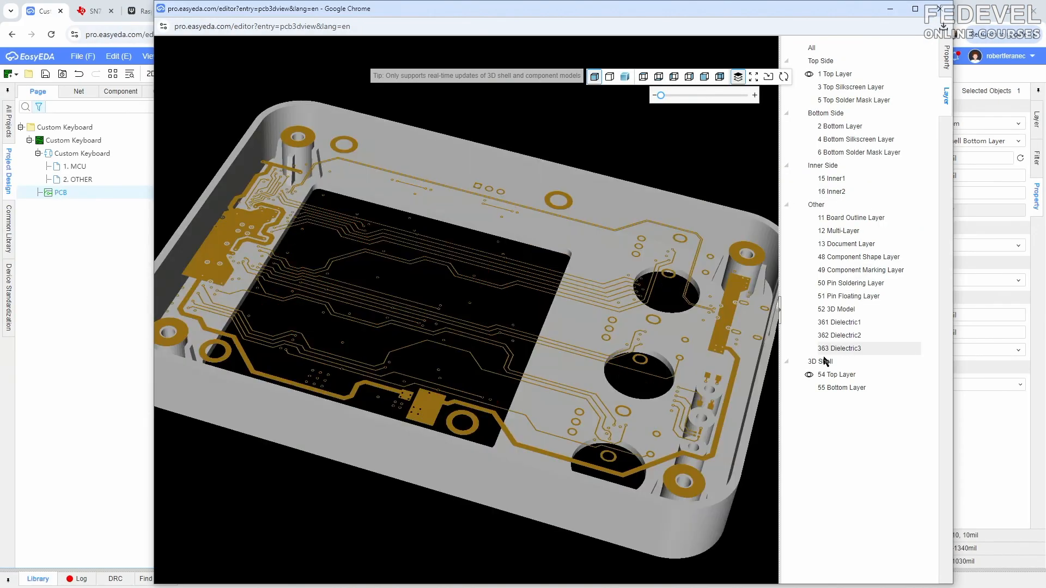
click(808, 376)
click(809, 388)
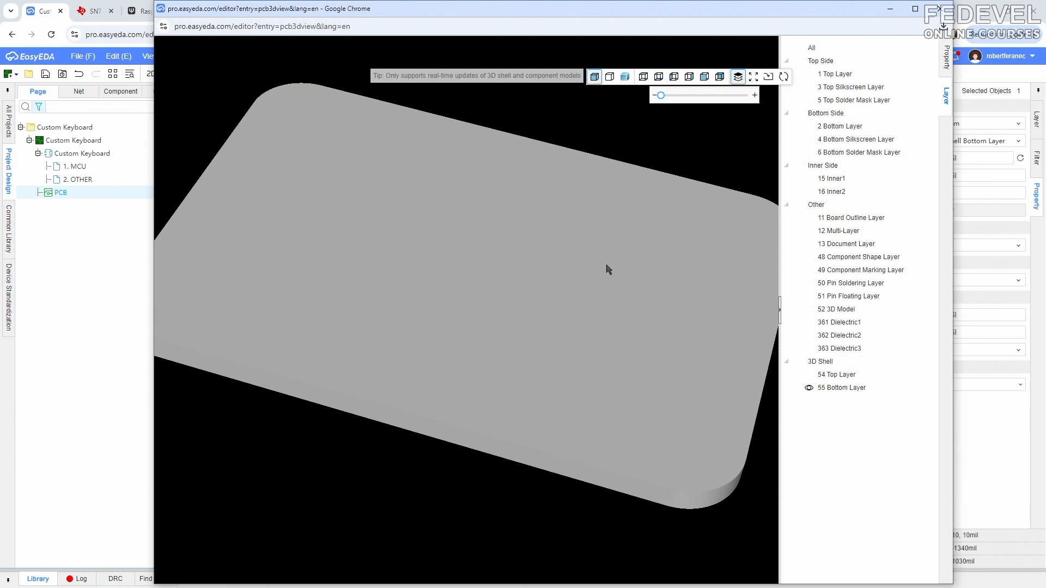
- Examine the new pillar inside the bottom shell and the shell's outer face beneath it, and return to the PCB layout
scroll(602, 264, down, 5)
drag(396, 395, 432, 222)
scroll(369, 233, up, 5)
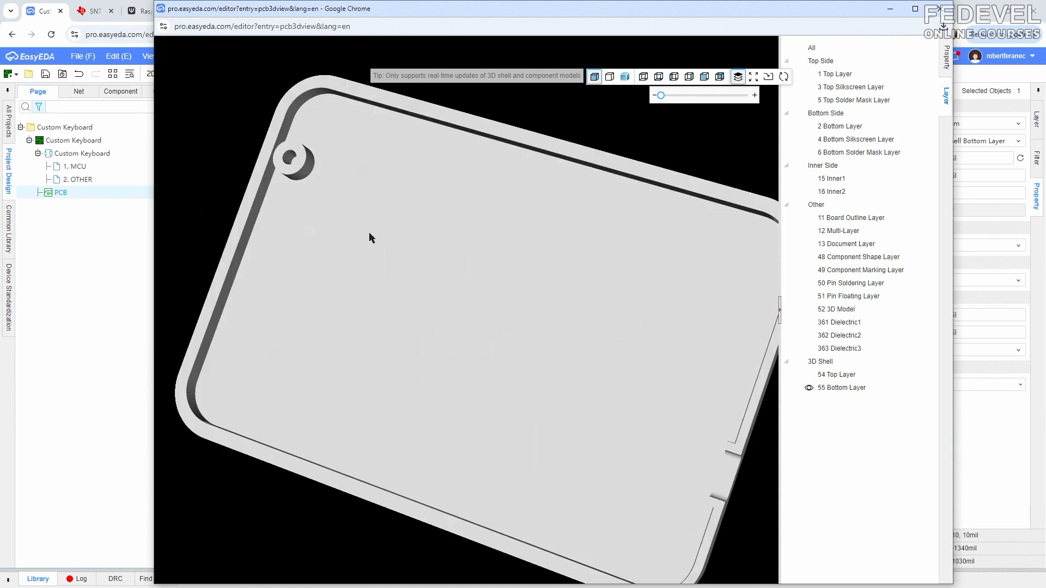
right_drag(350, 228, 456, 301)
drag(351, 202, 340, 428)
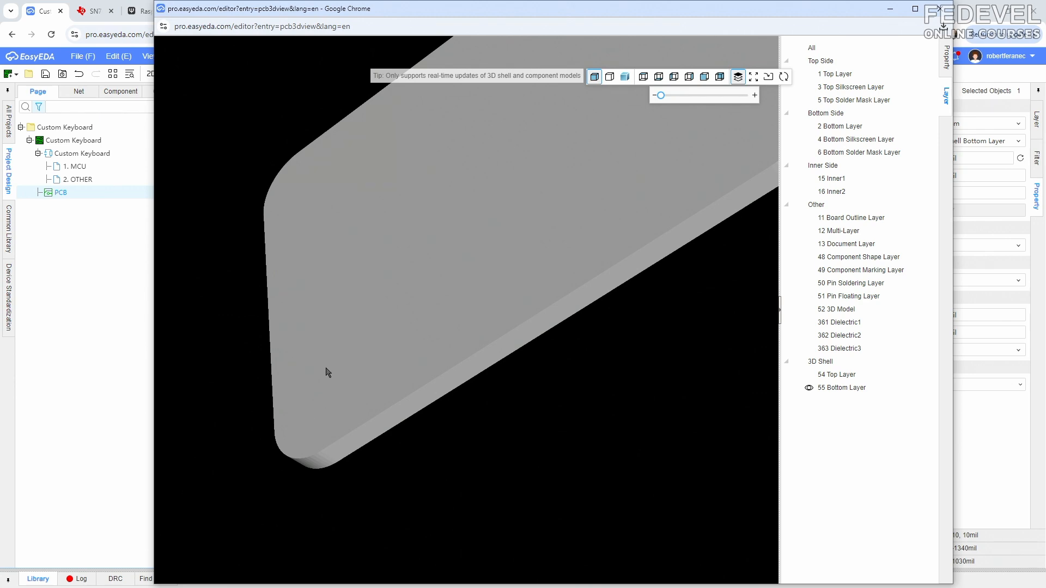
click(889, 9)
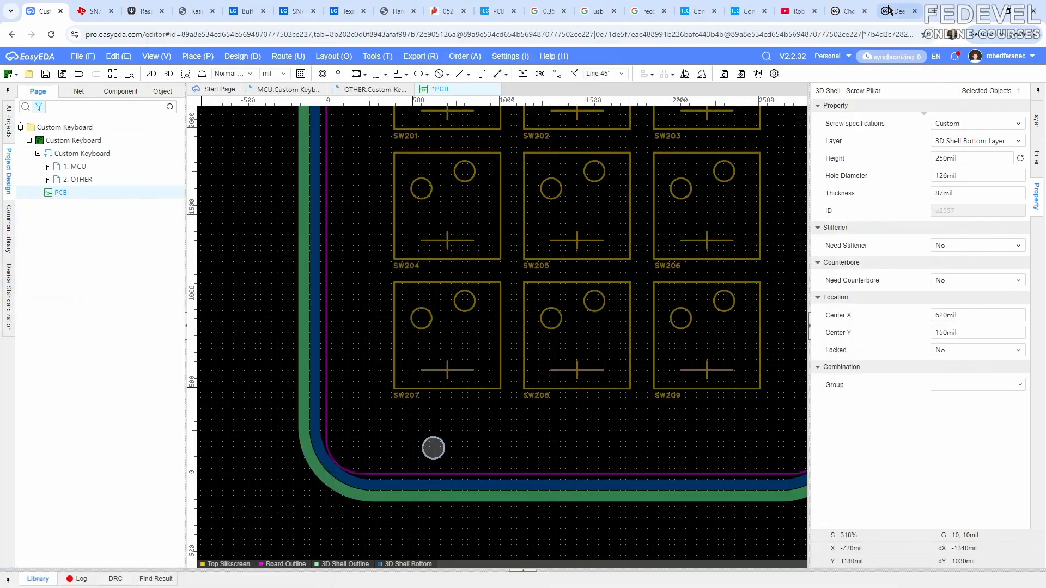
- Enable the counterbore on the bottom-shell pillar and inspect it from the shell's outer face in the 3D preview
click(944, 287)
click(954, 297)
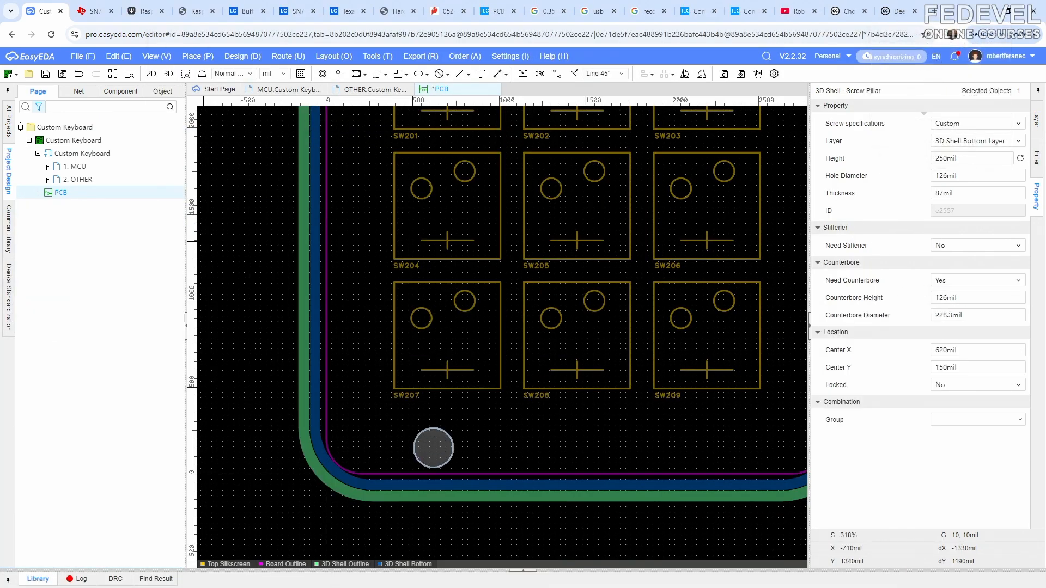
key(alt+Tab)
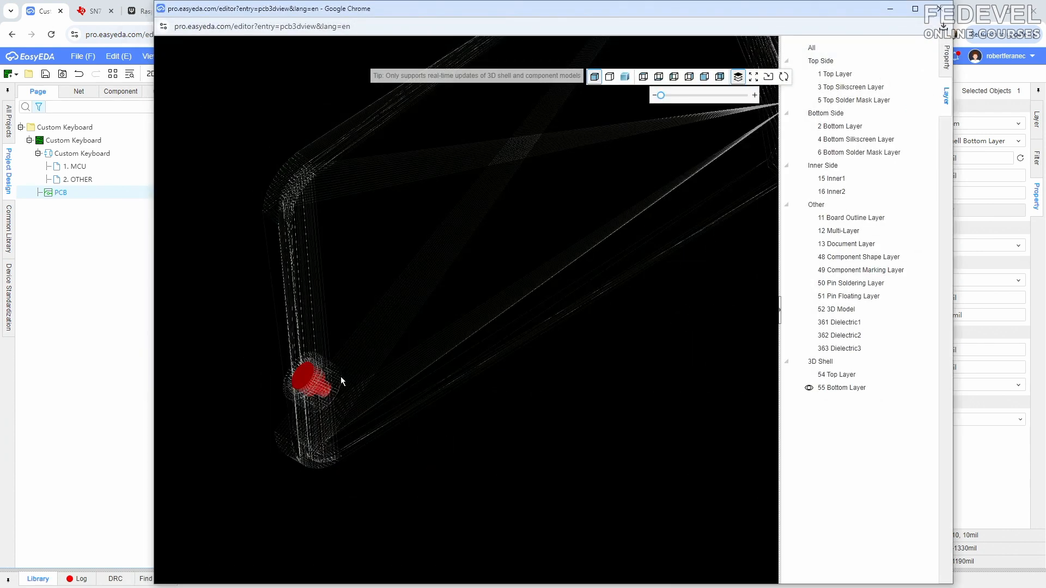
drag(320, 396, 419, 366)
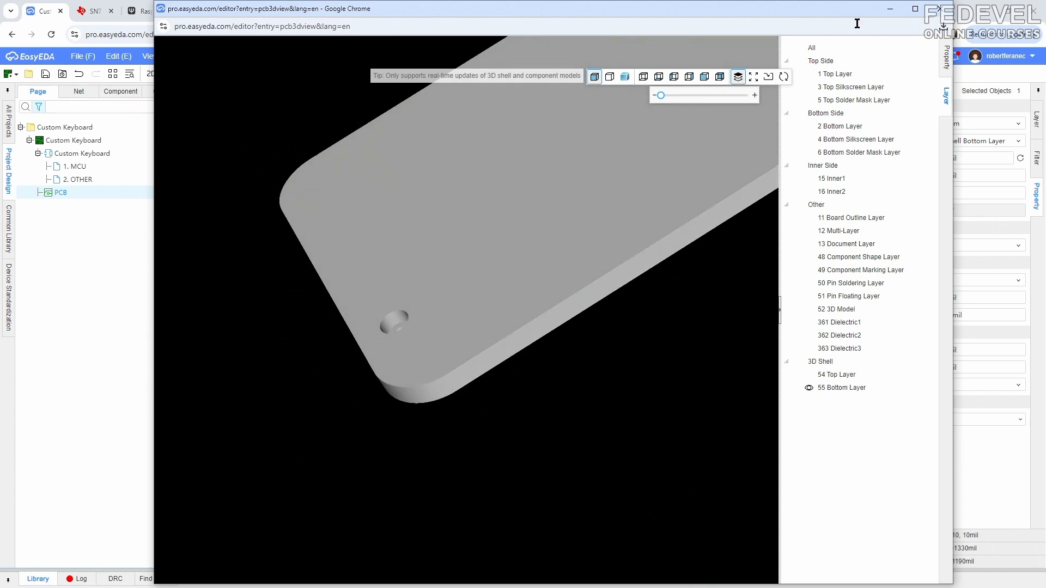
click(891, 10)
- Set the pillar's counterbore height to 120 mil and diameter to 225 mil, and check the recess in the 3D preview
double_click(991, 297)
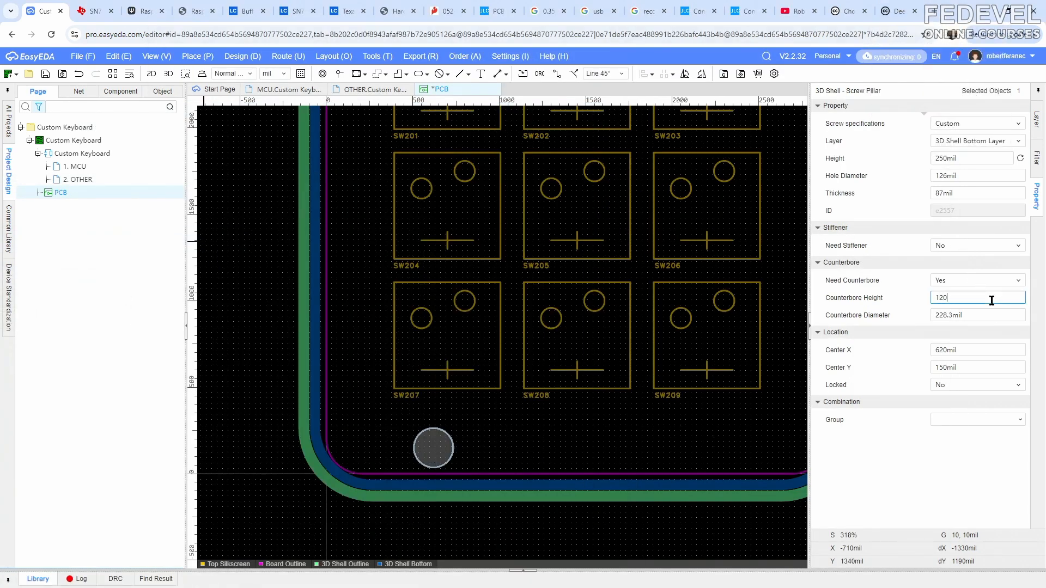
double_click(992, 318)
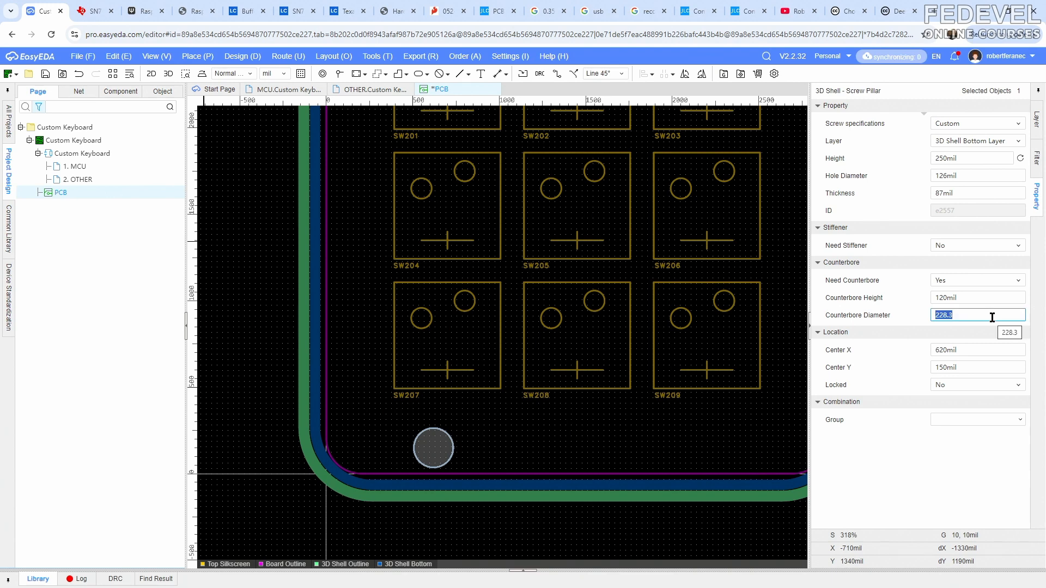
text(225)
key(Return)
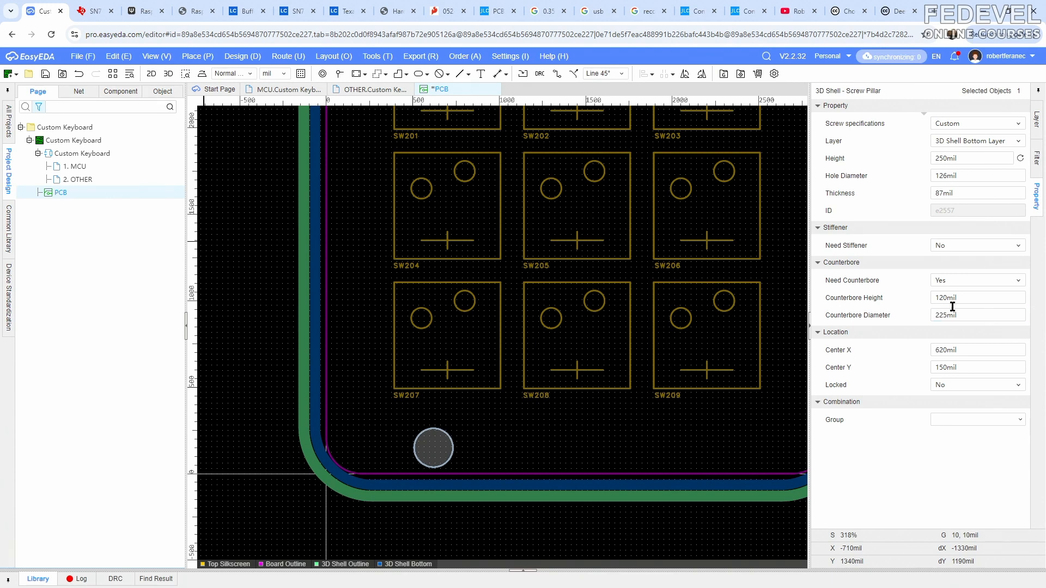
key(alt+Tab)
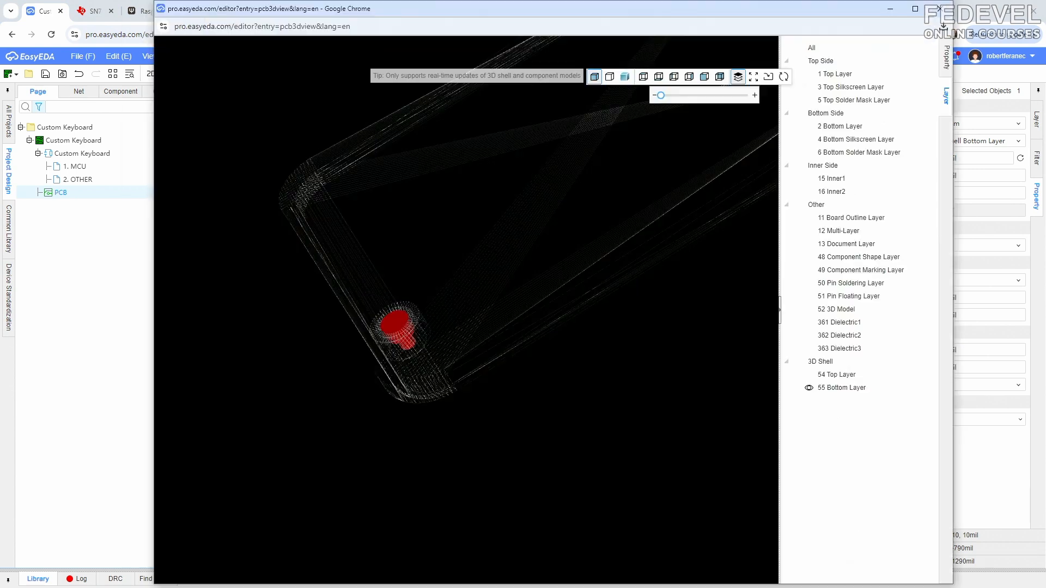
drag(323, 400, 406, 414)
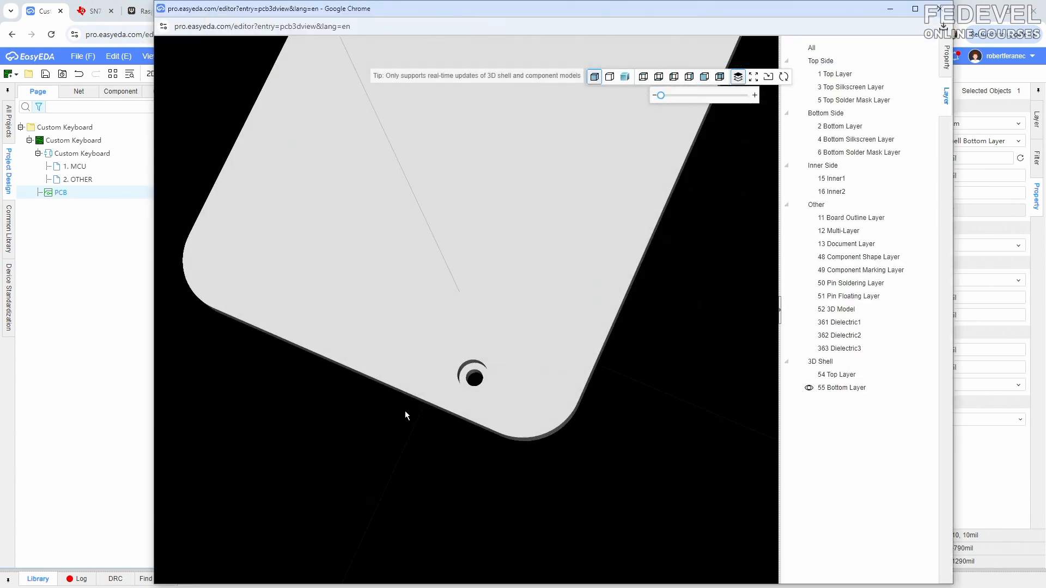
click(889, 10)
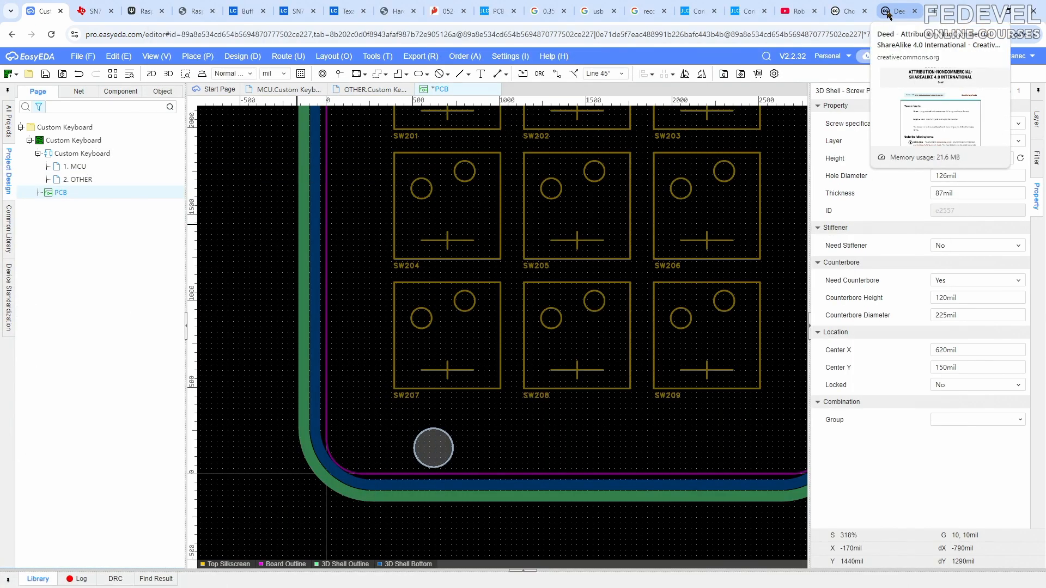
- Show the Multi-Layer and move the bottom-shell pillar onto the board's lower-left mounting hole, centred at X 200 mil, Y 200 mil
click(1035, 121)
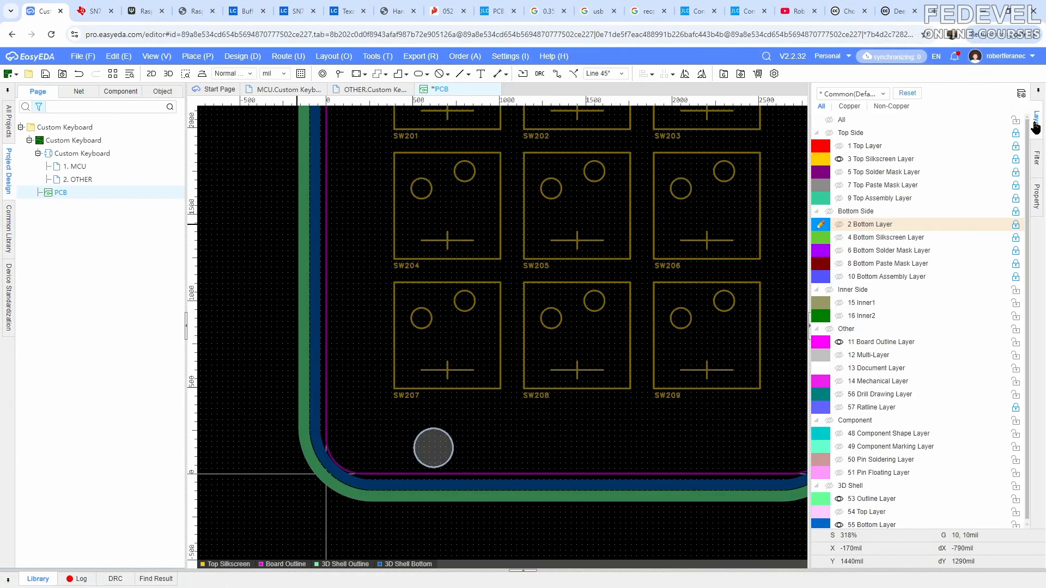
click(839, 356)
scroll(494, 330, up, 5)
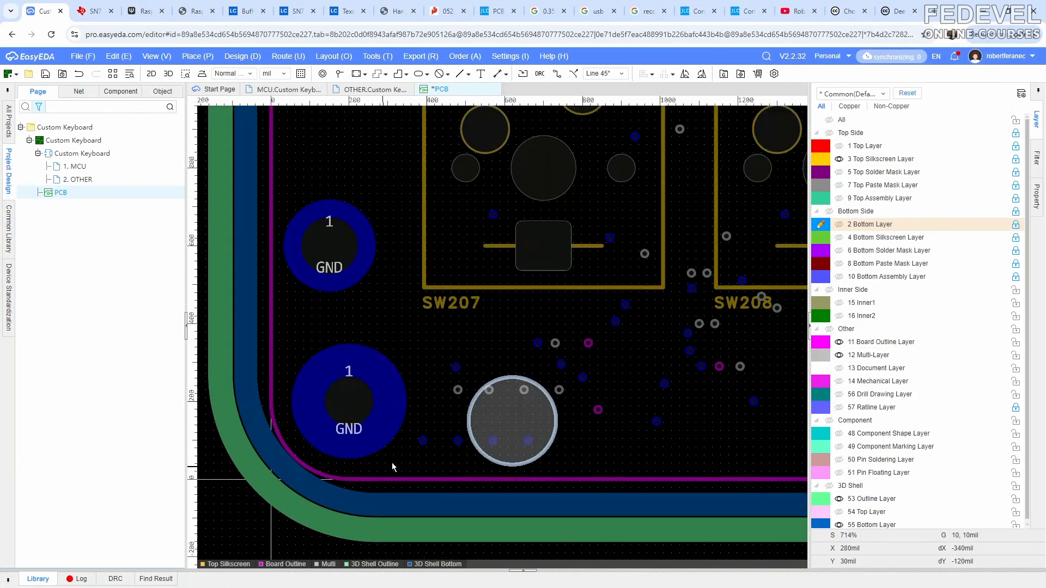
drag(605, 298, 439, 276)
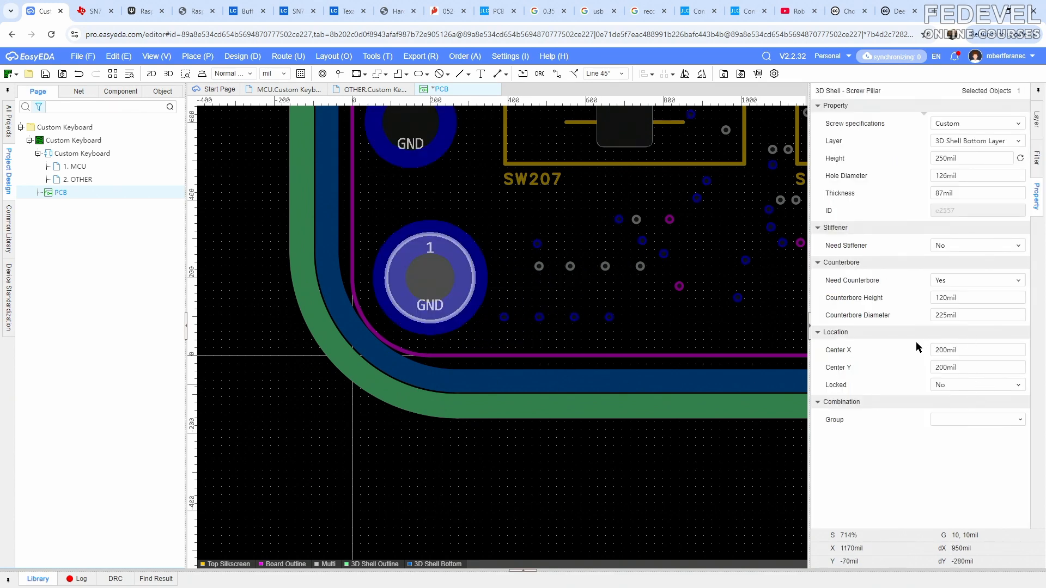
right_drag(711, 314, 605, 341)
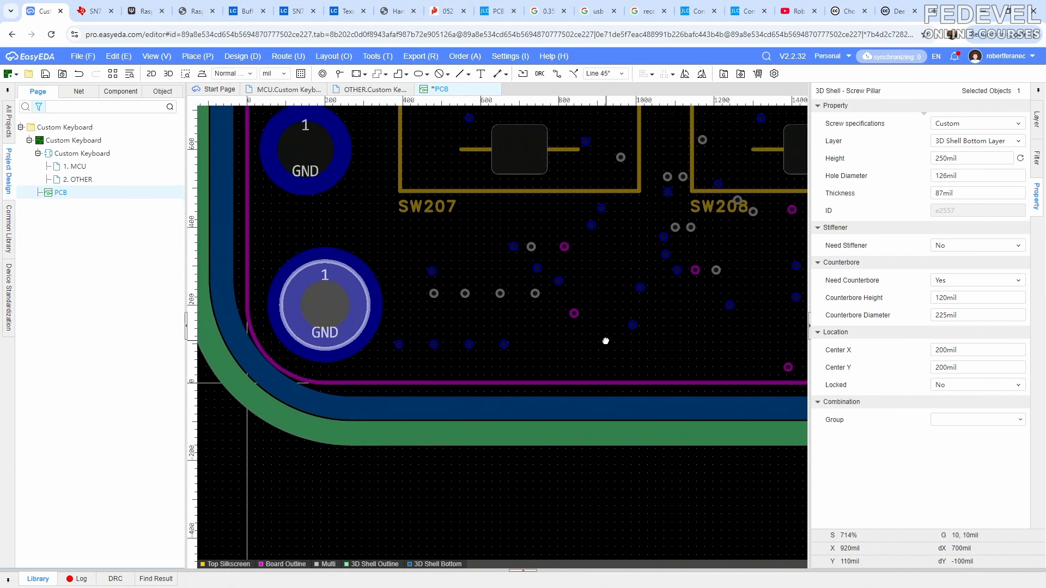
- Copy the bottom-shell pillar, using its centre as the reference point
right_click(425, 326)
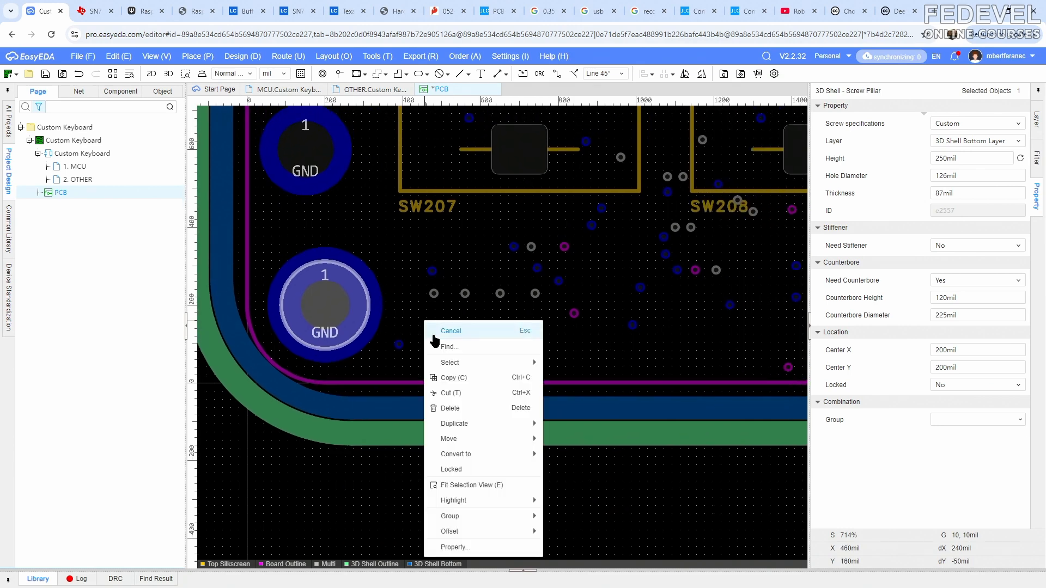
click(458, 380)
scroll(325, 313, up, 2)
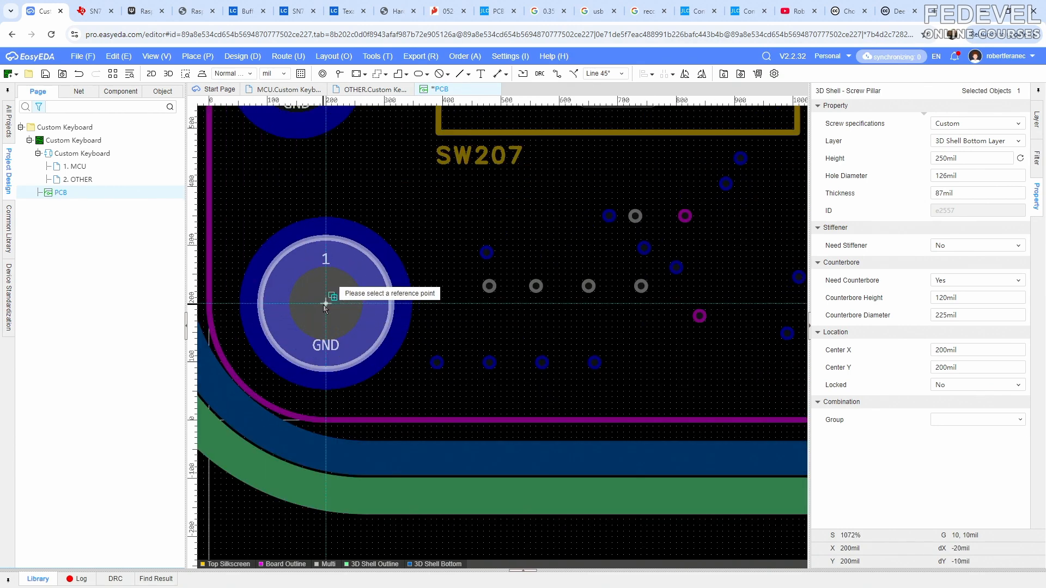
click(324, 304)
scroll(323, 305, down, 4)
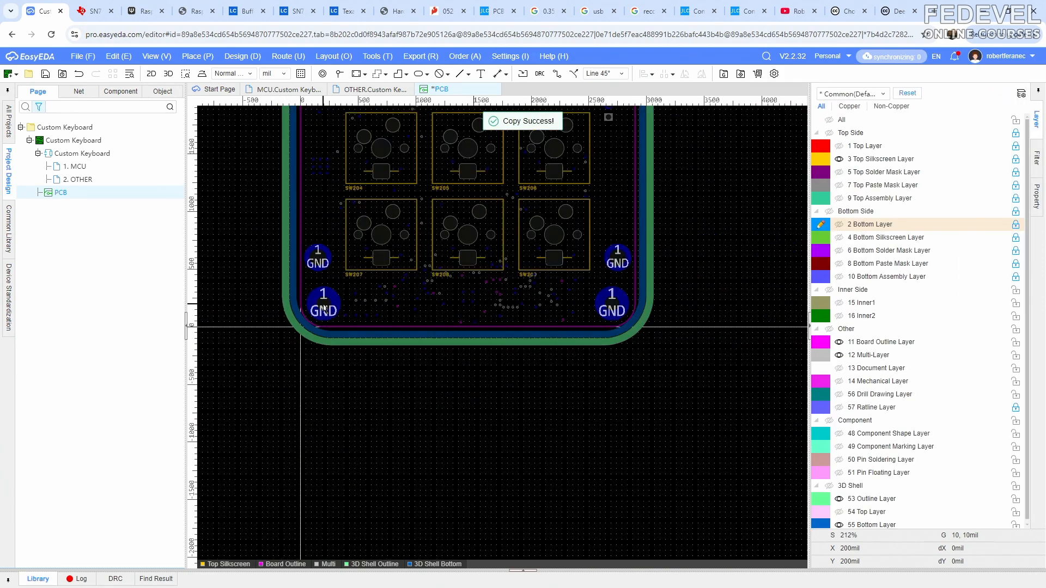
- Paste the pillar onto the centre of the board's lower-right mounting hole at X 2700 mil, Y 200 mil
right_click(478, 381)
click(523, 409)
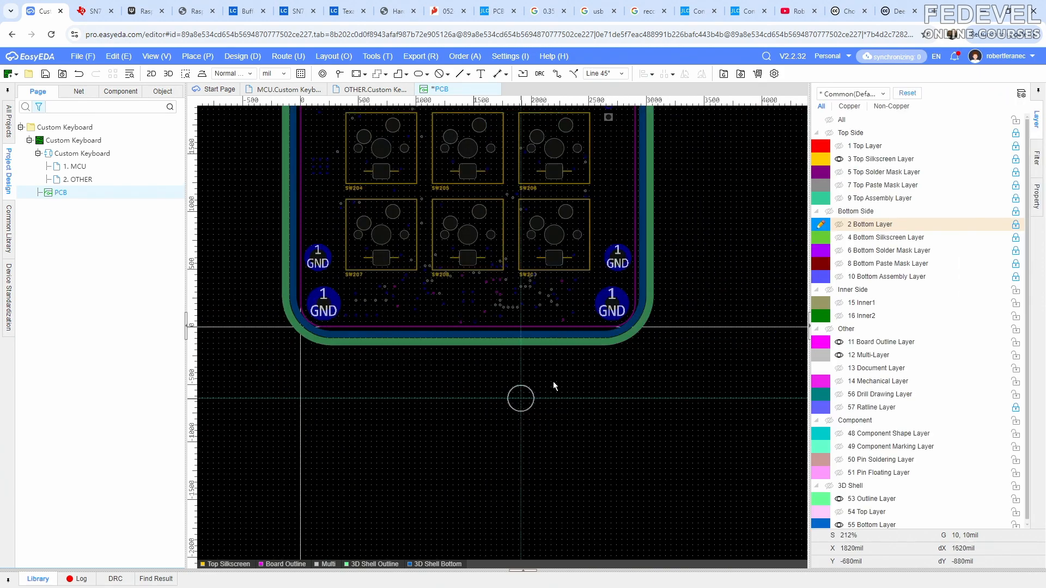
scroll(622, 305, up, 3)
scroll(623, 306, up, 3)
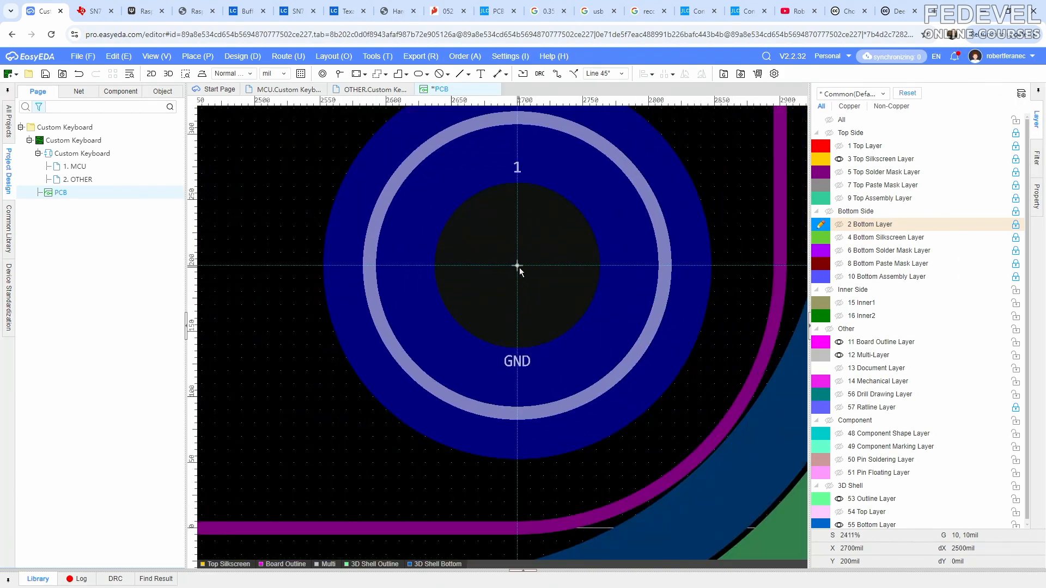
click(519, 267)
- Paste another pillar onto the centre of the board's upper-right mounting hole at X 2700 mil, Y 4100 mil
scroll(527, 302, down, 2)
scroll(527, 304, down, 3)
right_drag(619, 163, 623, 567)
right_drag(638, 131, 633, 333)
right_click(607, 199)
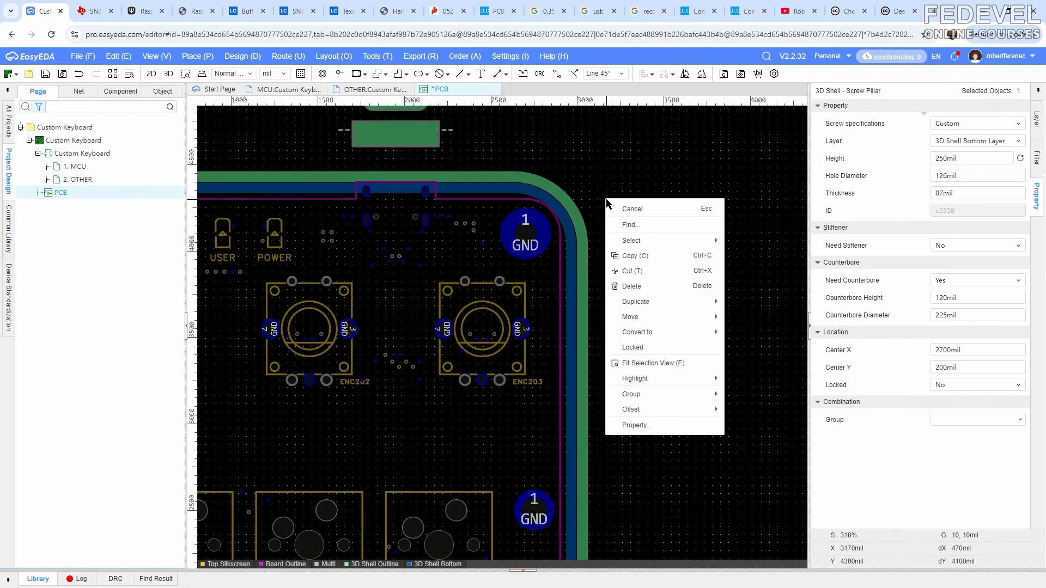
click(605, 198)
right_click(606, 199)
click(606, 199)
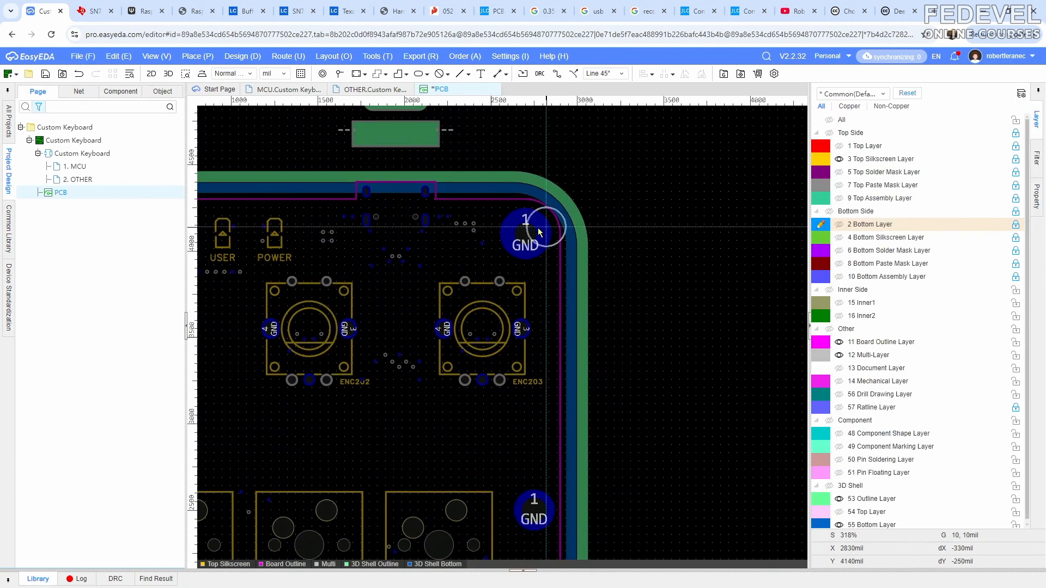
scroll(525, 234, up, 3)
click(538, 250)
- Paste a pillar onto the board's upper-left mounting hole at X 200 mil, Y 4100 mil, and hide the Multi-Layer
scroll(424, 218, down, 5)
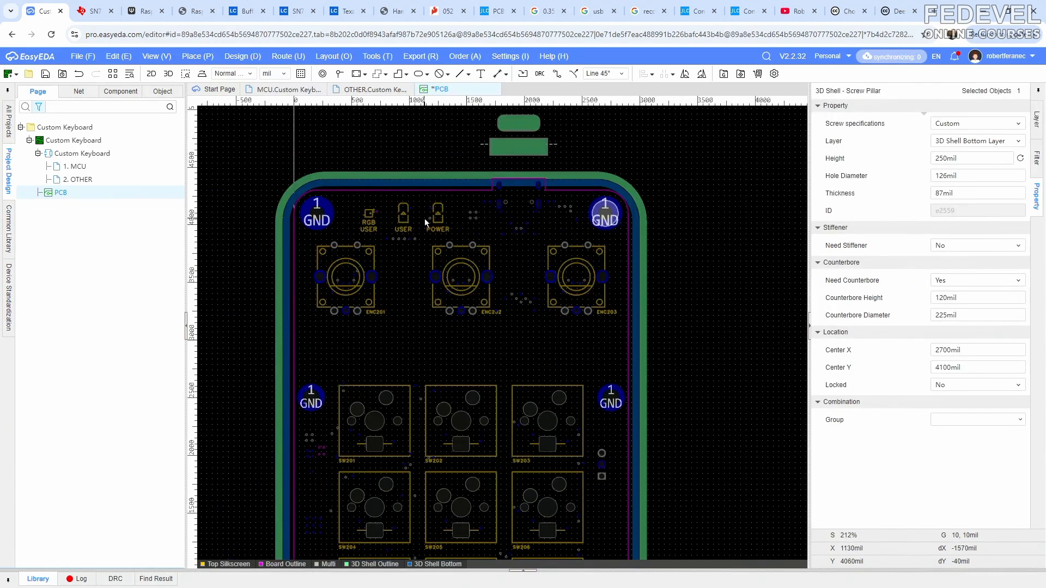
click(423, 153)
right_click(424, 153)
click(437, 177)
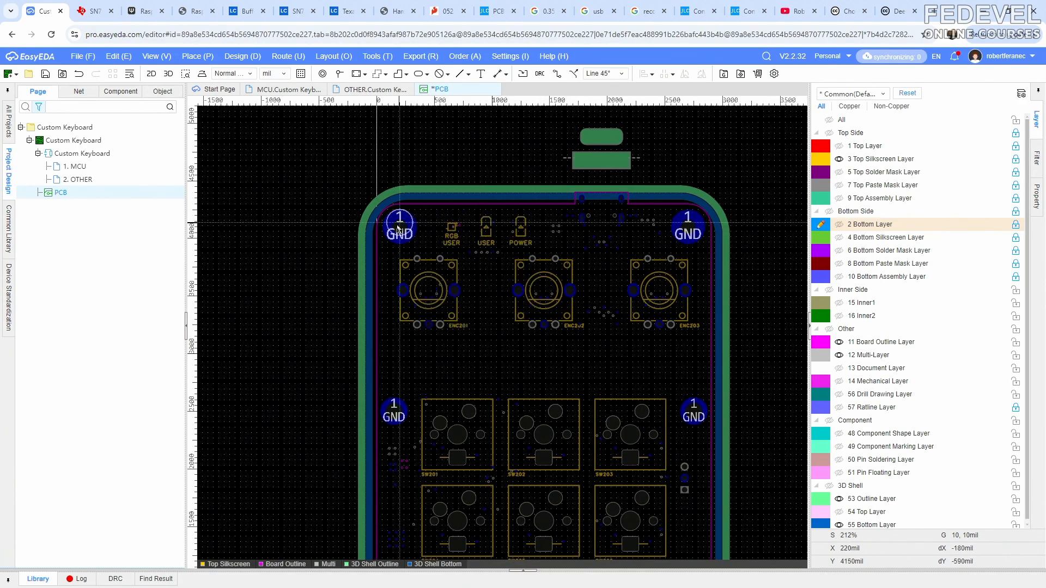
scroll(392, 227, up, 5)
click(453, 227)
scroll(394, 185, down, 10)
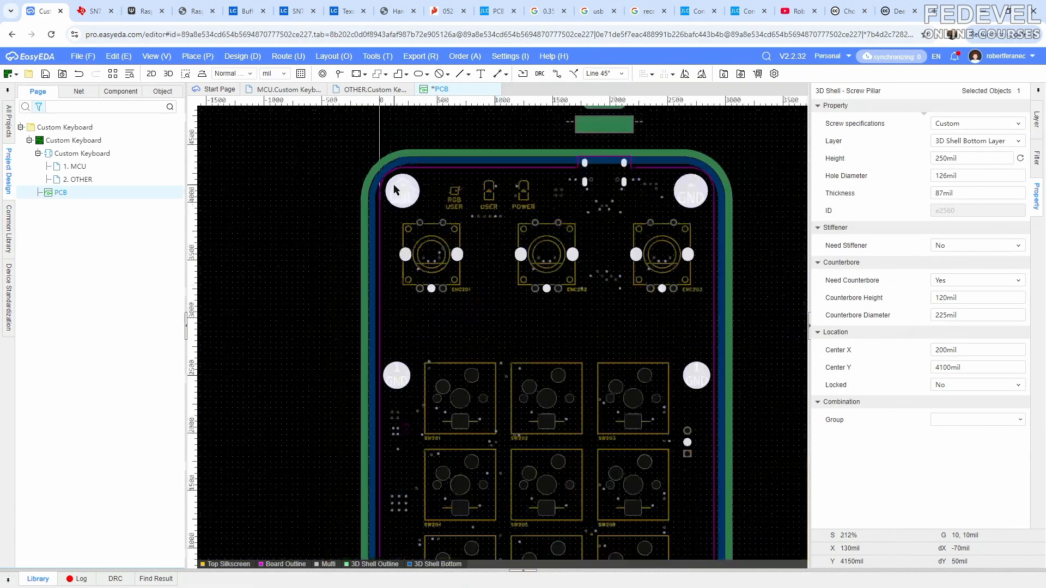
click(320, 162)
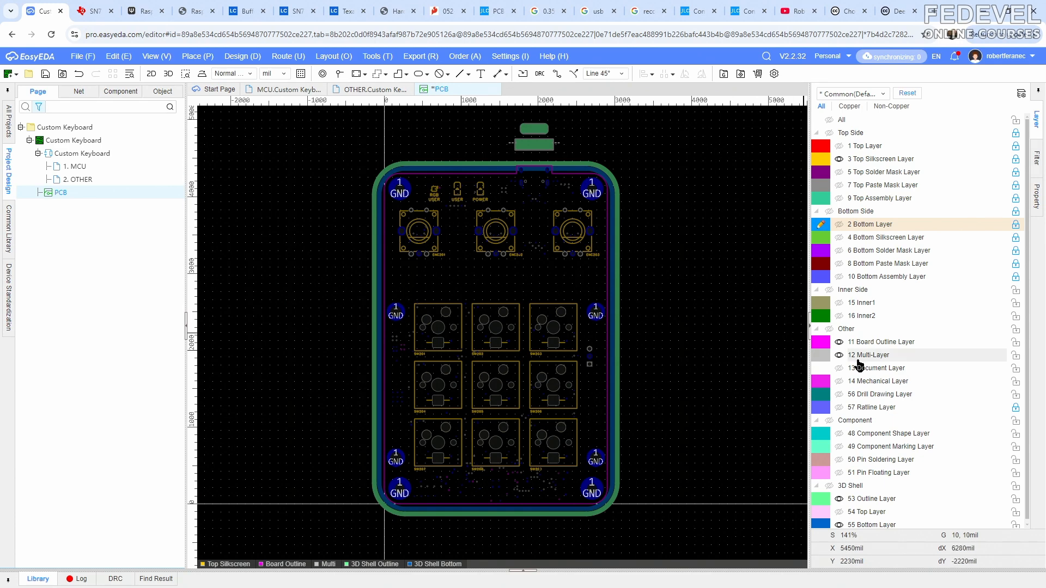
click(839, 354)
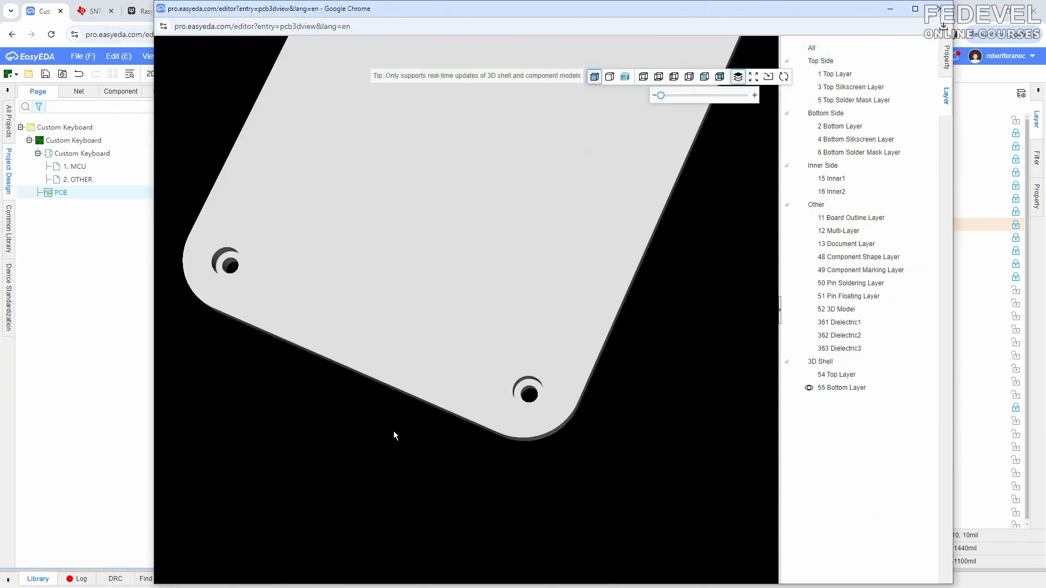
- In the 3D preview, display the PCB's Bottom Layer inside the bottom shell and examine how the corner pillars meet the board's copper
scroll(394, 430, down, 2)
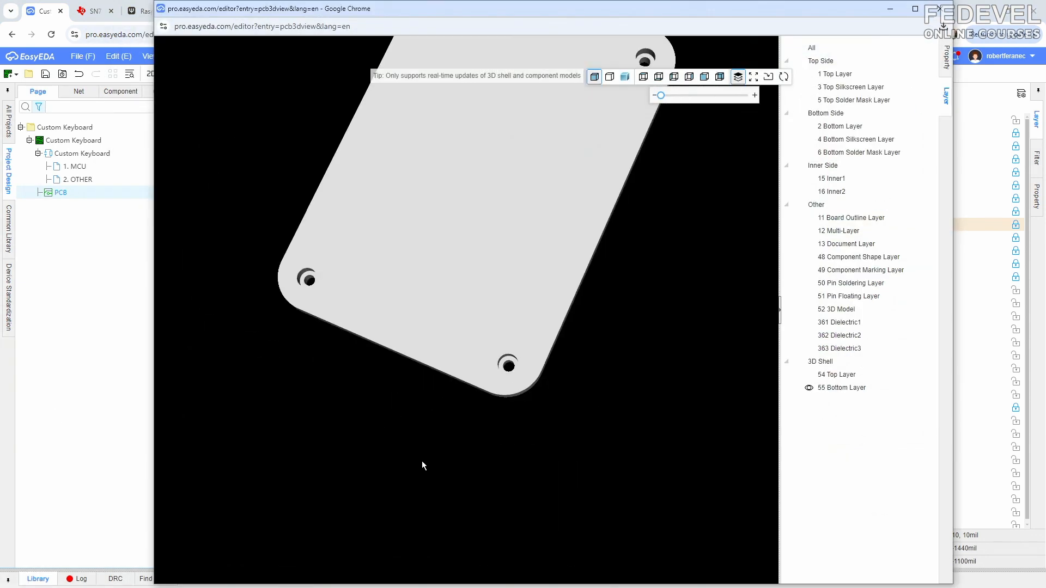
drag(489, 200, 565, 327)
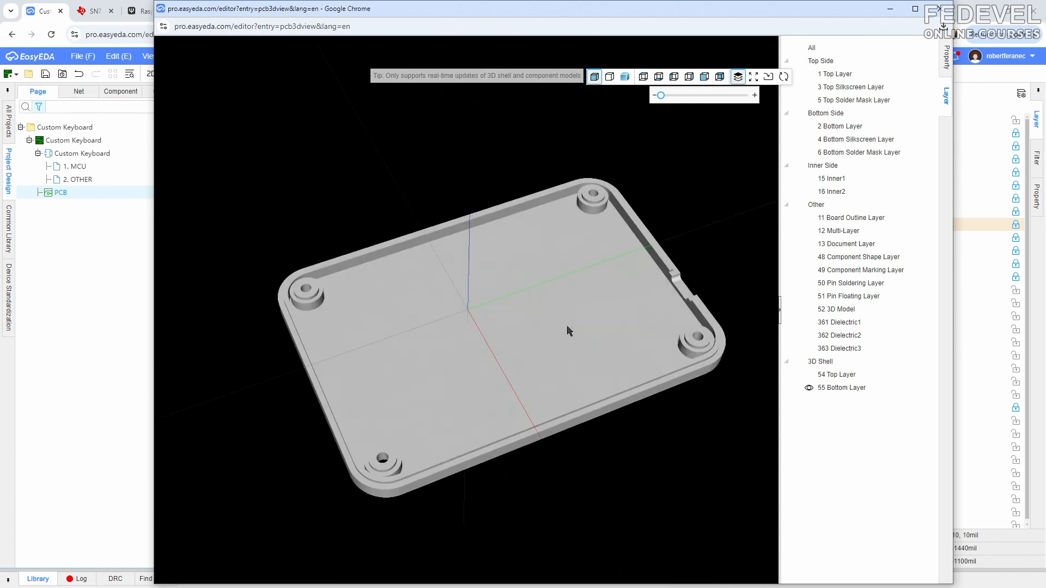
click(808, 128)
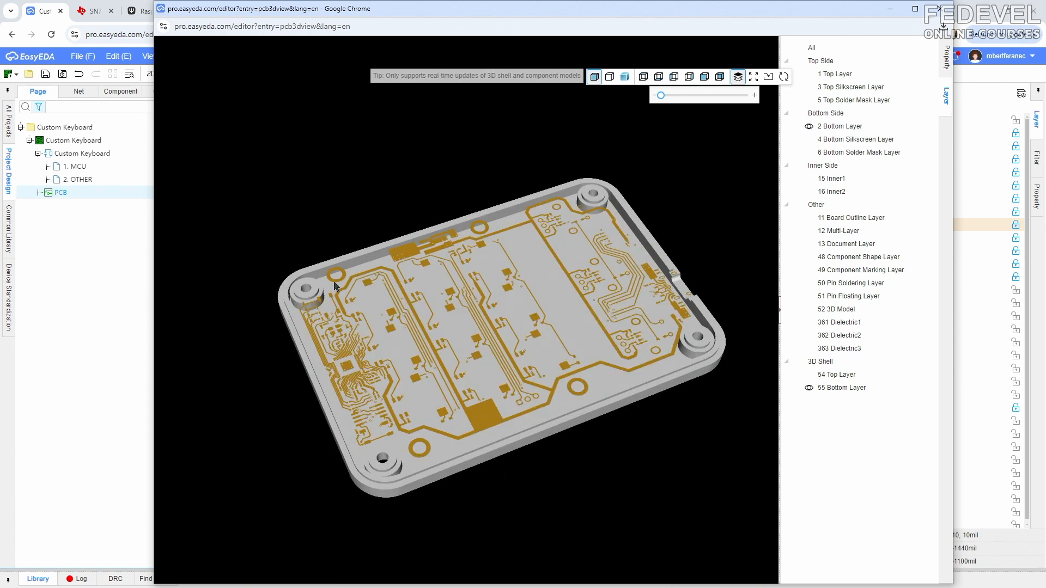
drag(394, 349, 434, 412)
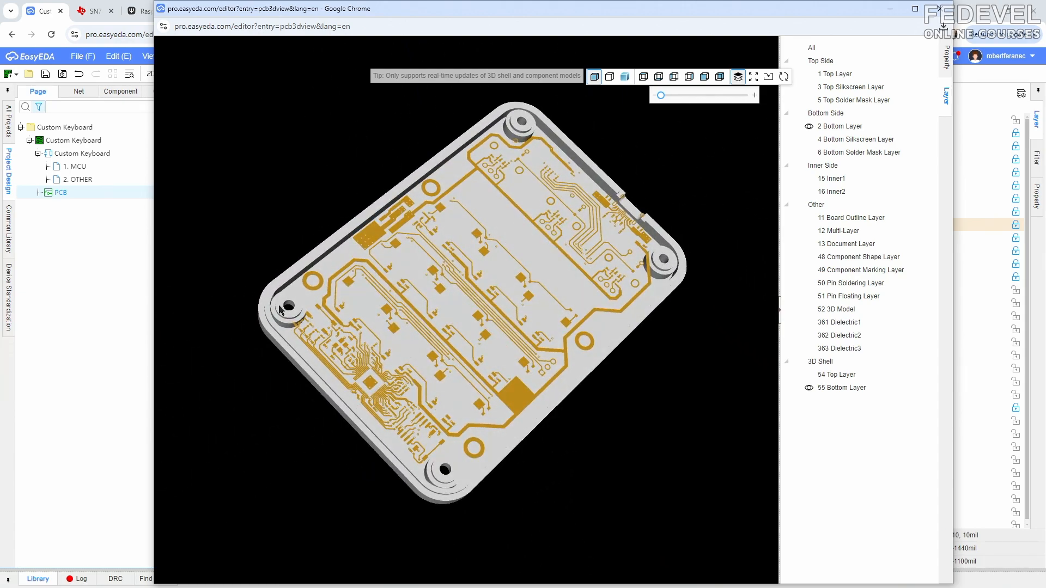
scroll(278, 307, up, 5)
right_drag(272, 338, 450, 268)
scroll(376, 254, up, 3)
drag(376, 280, 346, 283)
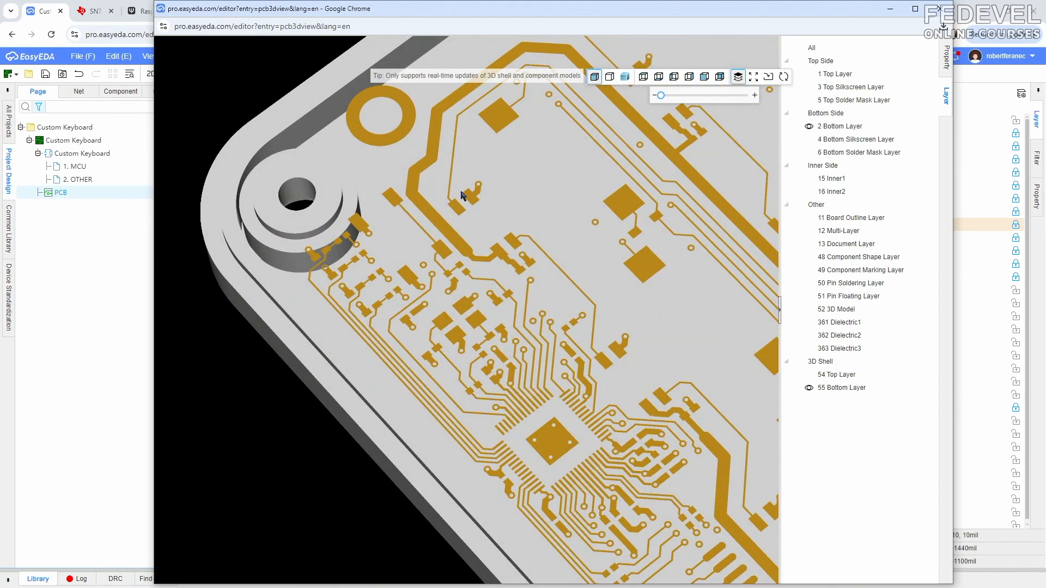
click(890, 8)
- Set the lower-left bottom-shell pillar's height to 249 mil and check it against the PCB's Bottom Layer in the 3D preview
click(403, 489)
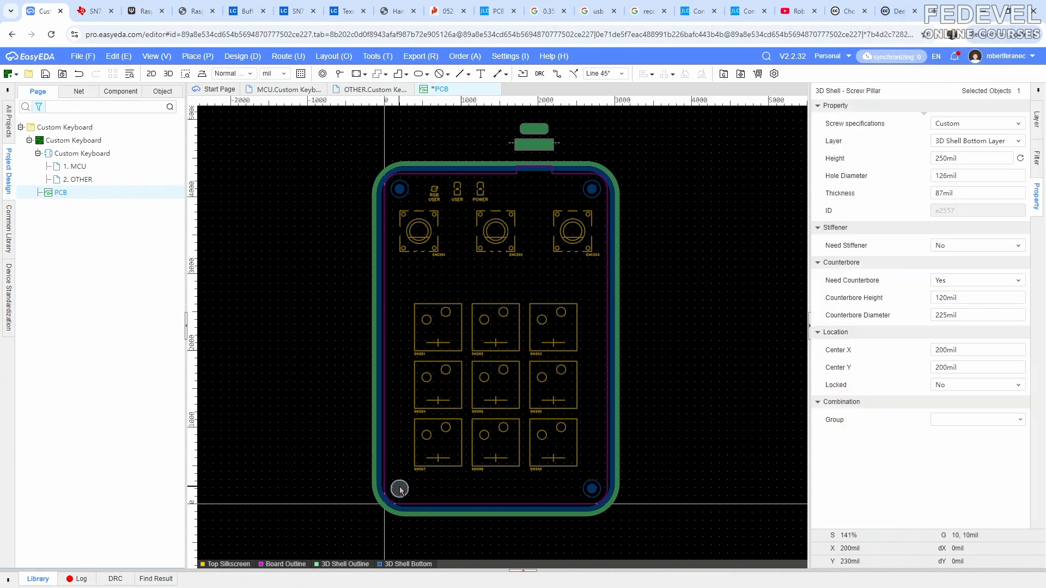
click(968, 159)
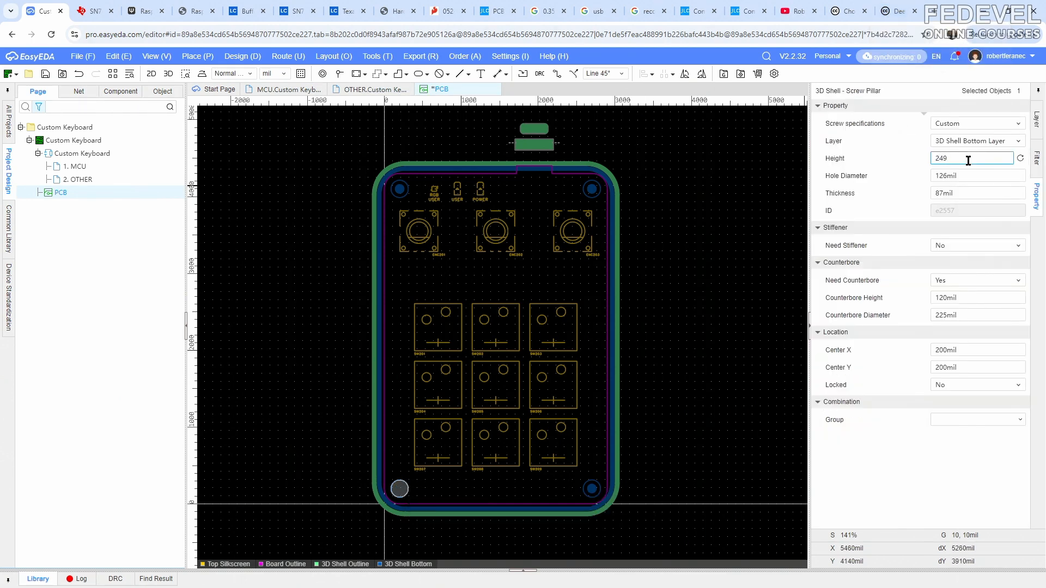
key(Return)
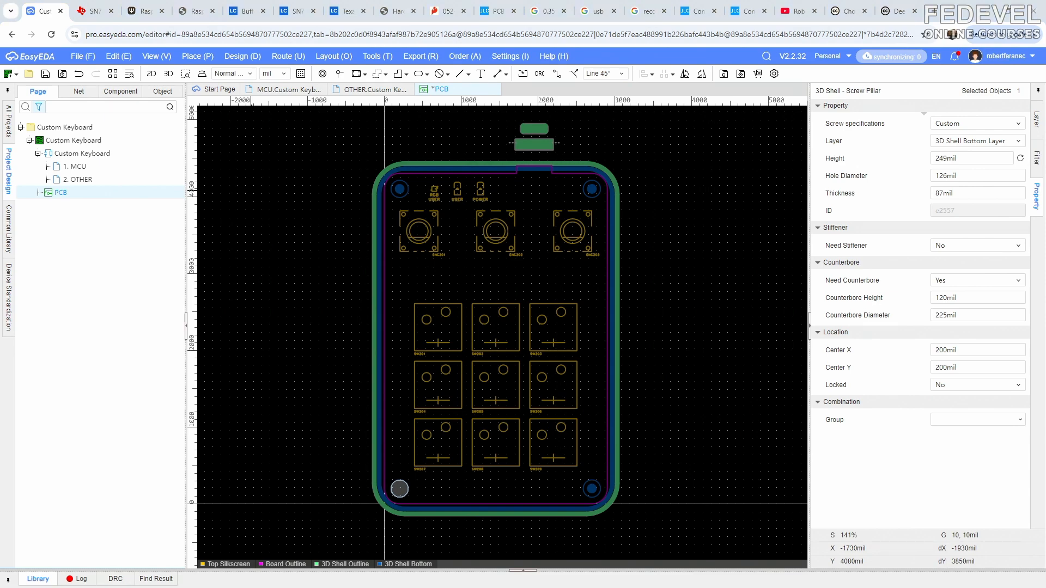
key(alt+Tab)
scroll(257, 274, down, 10)
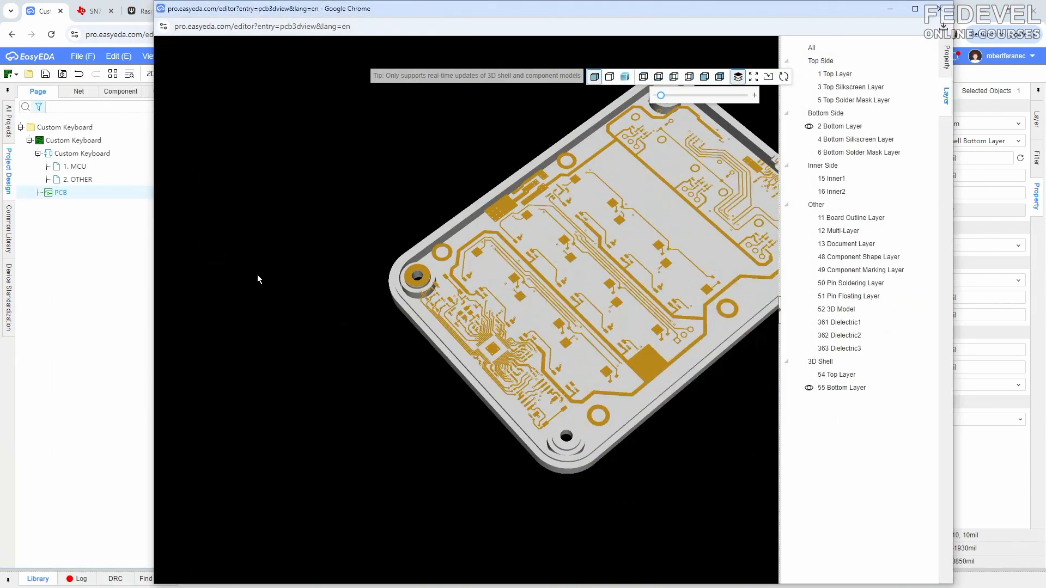
scroll(370, 280, up, 10)
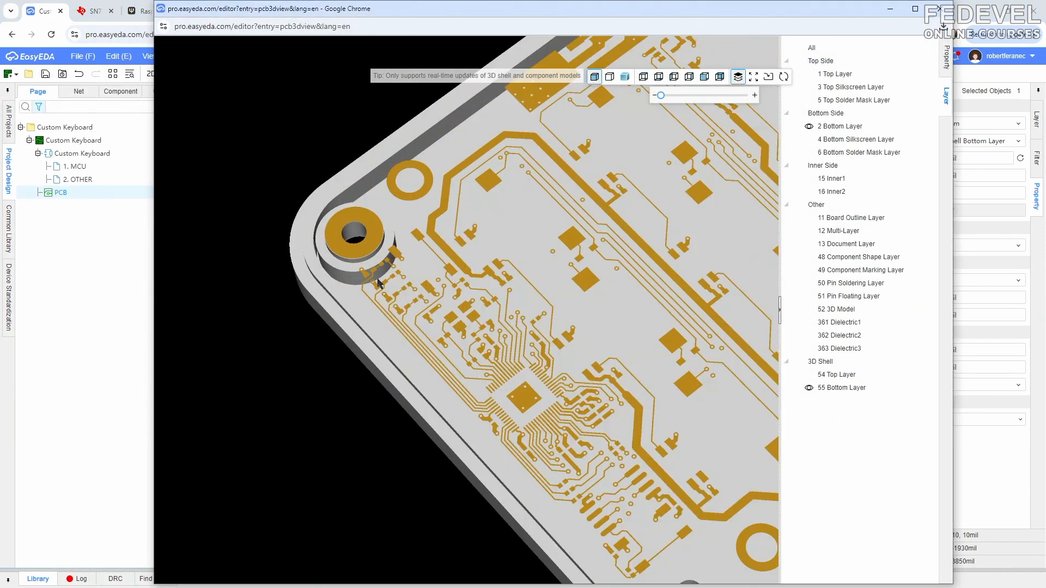
- Set the upper-right bottom-shell screw pillar's height to 249 mil
scroll(375, 274, down, 5)
scroll(370, 286, up, 5)
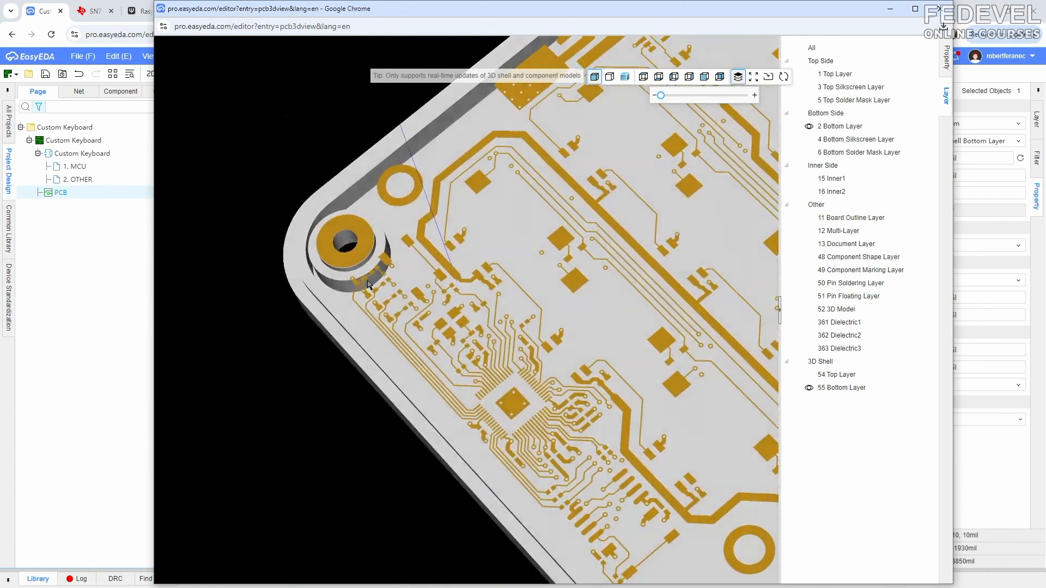
click(890, 8)
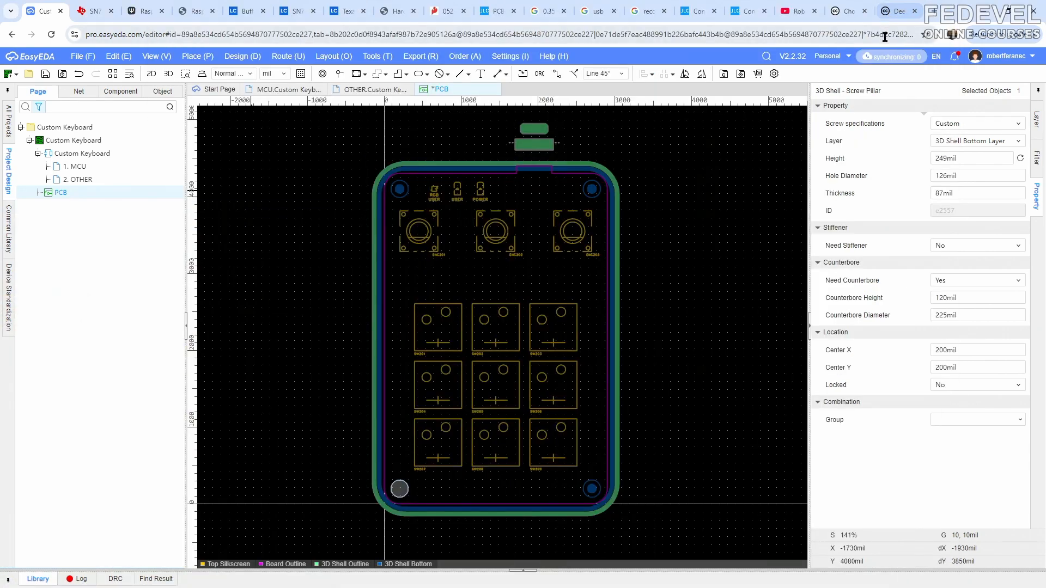
click(975, 159)
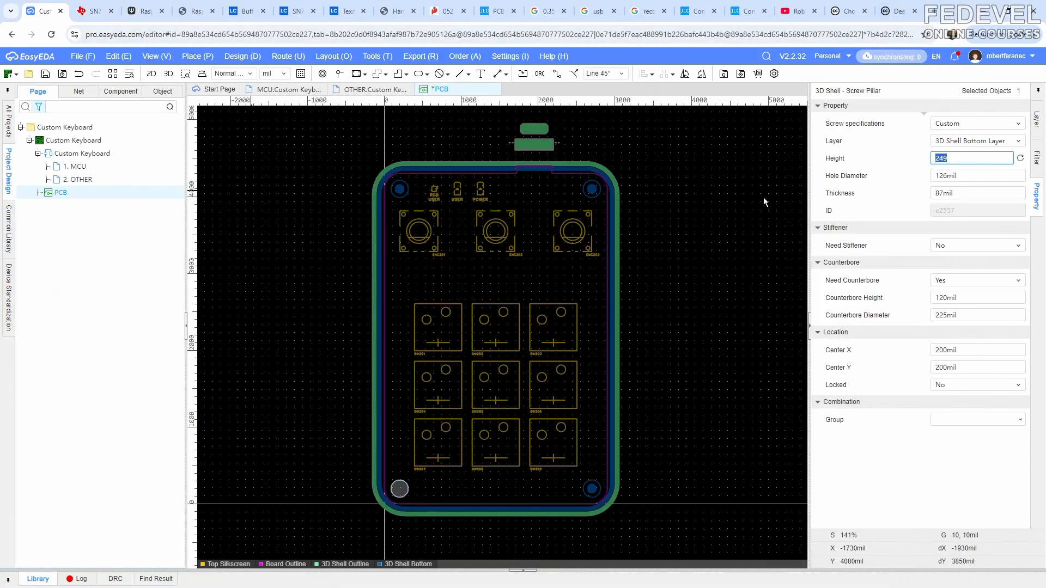
click(592, 190)
click(981, 158)
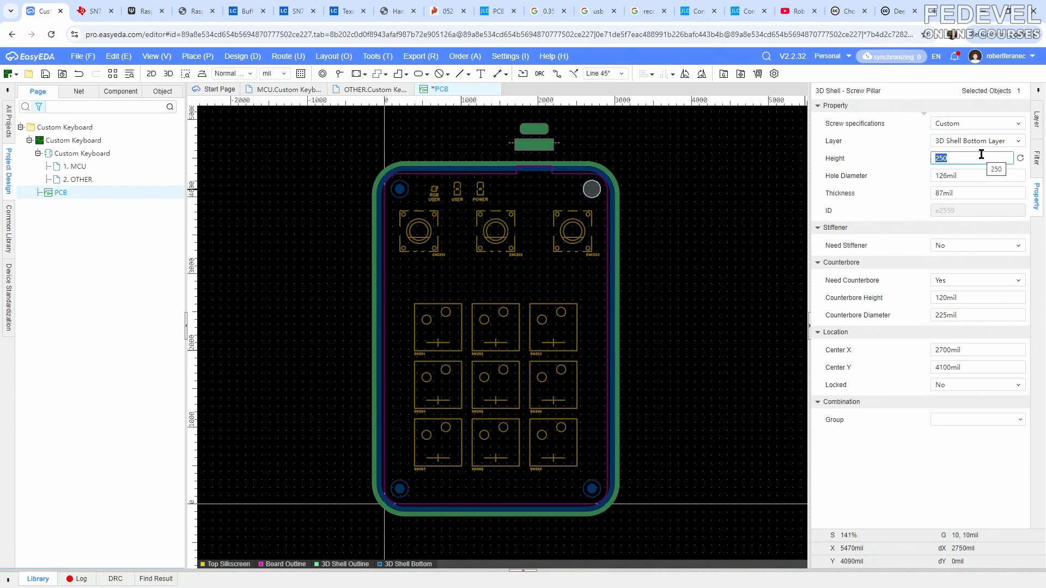
text(249mil)
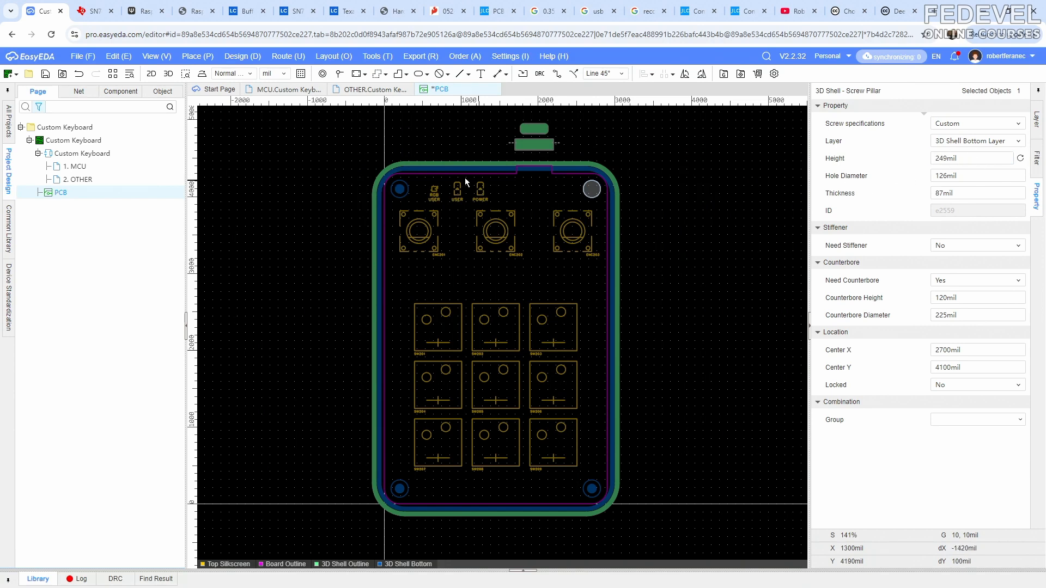
- Set the heights of the upper-left and lower-right bottom-shell screw pillars to 249 mil
click(399, 189)
click(985, 159)
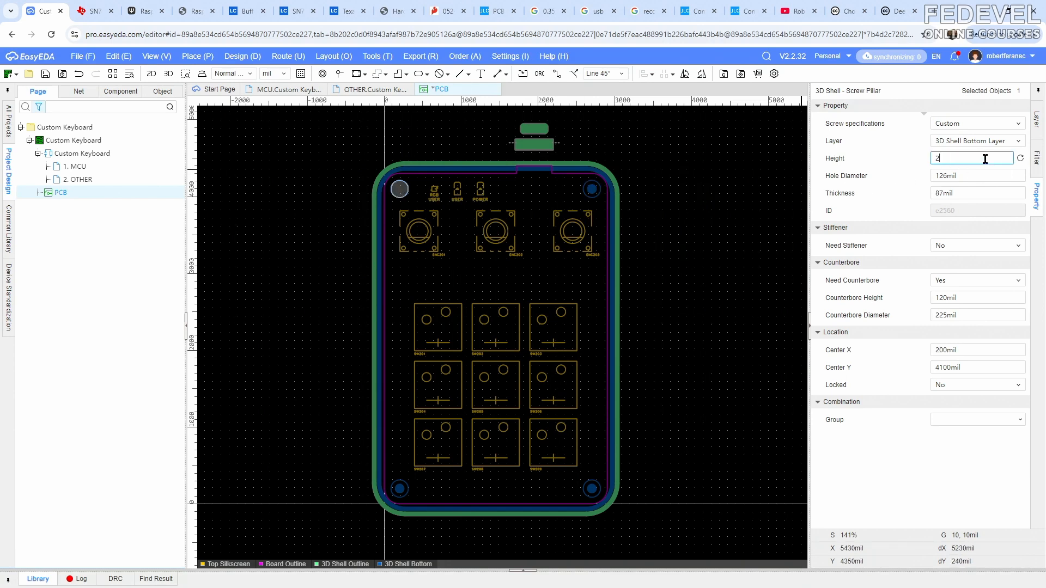
text(240)
key(Return)
click(591, 489)
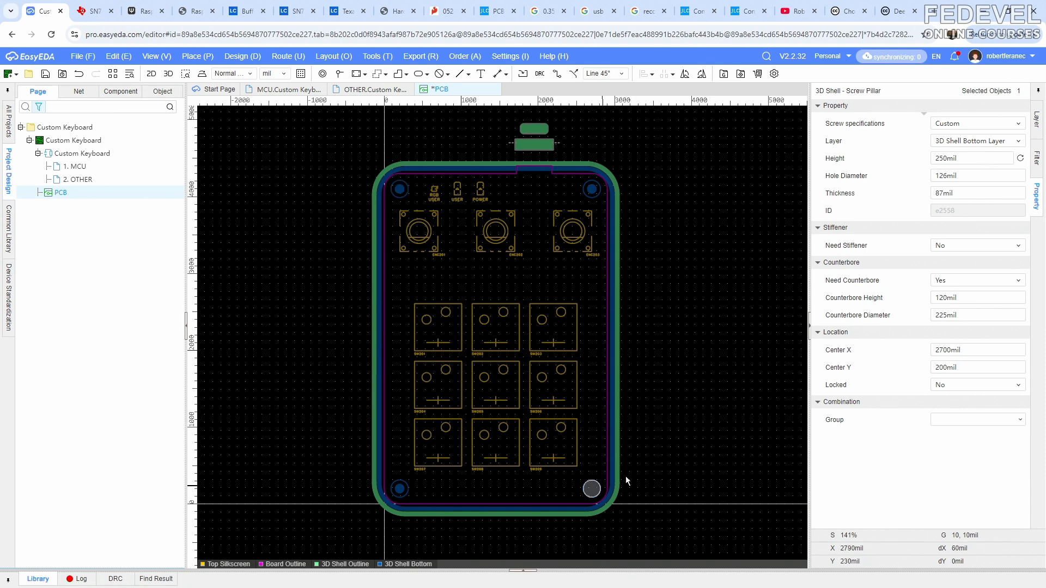
click(981, 159)
key(Return)
click(710, 214)
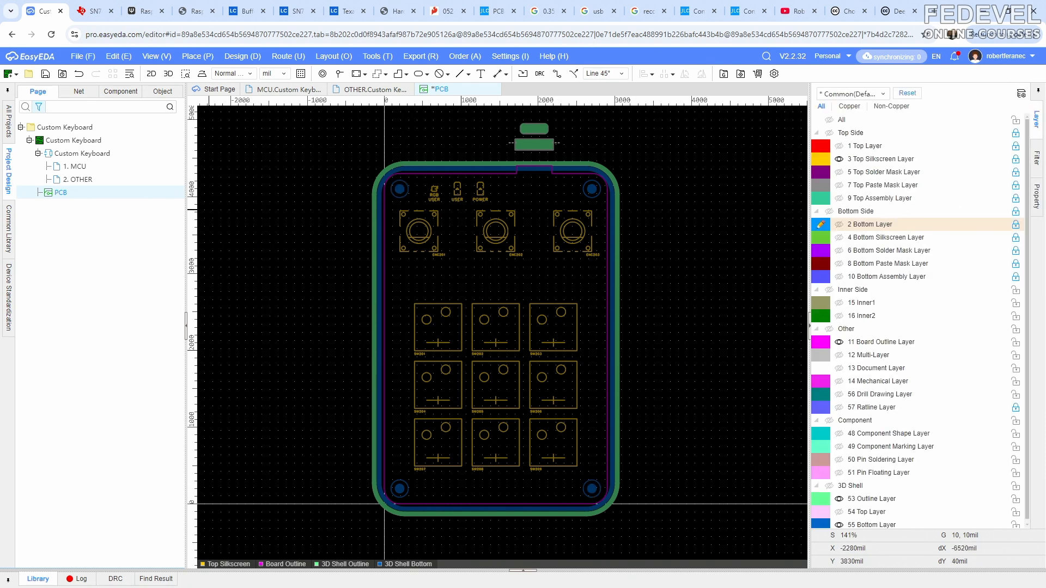
- In the 3D preview, examine how all four bottom-shell pillars and the connector opening line up with the PCB's Bottom Layer copper
key(alt+Tab)
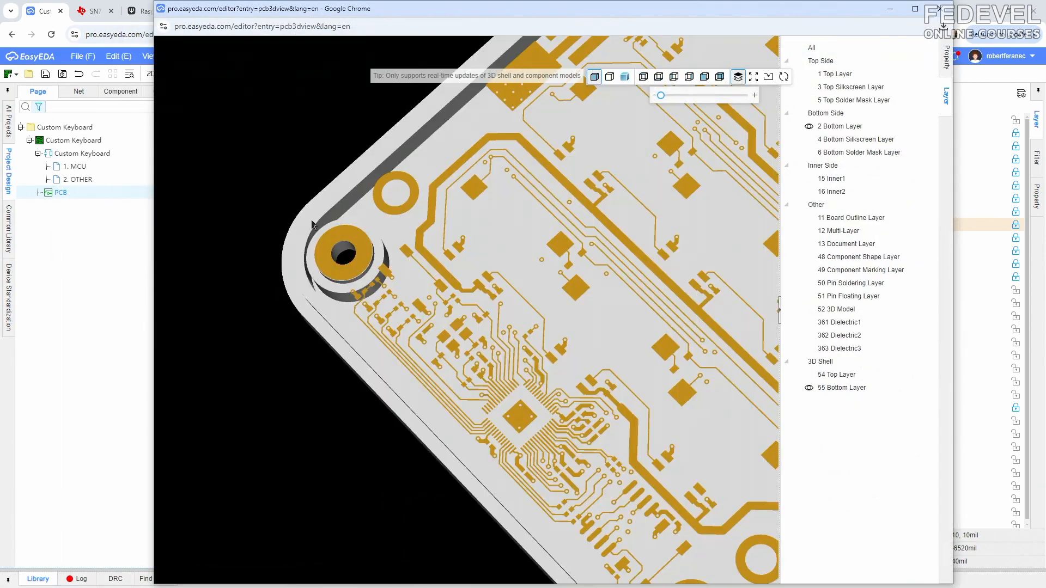
scroll(312, 167, down, 5)
right_drag(578, 254, 442, 305)
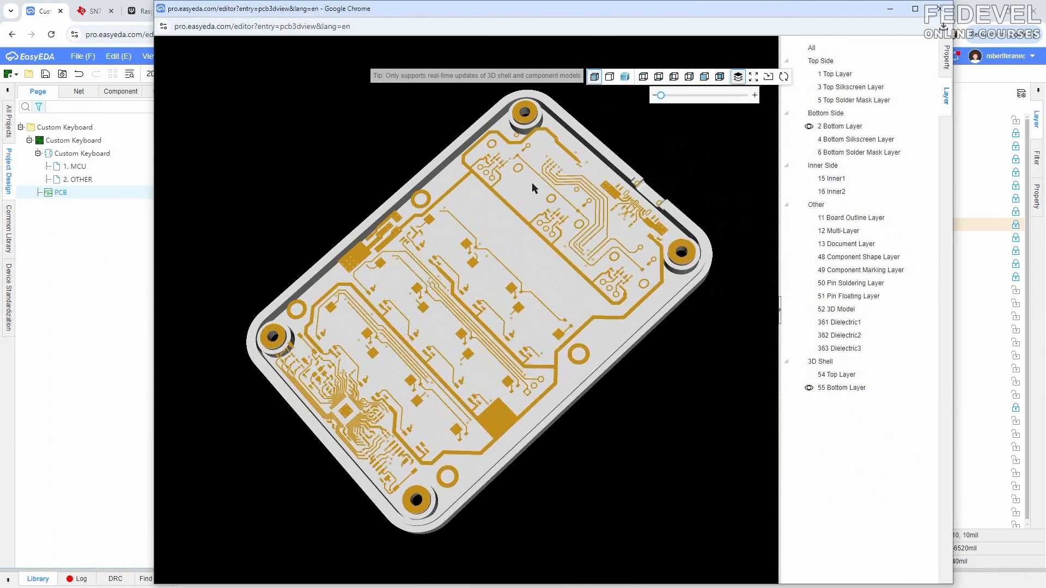
drag(532, 183, 665, 357)
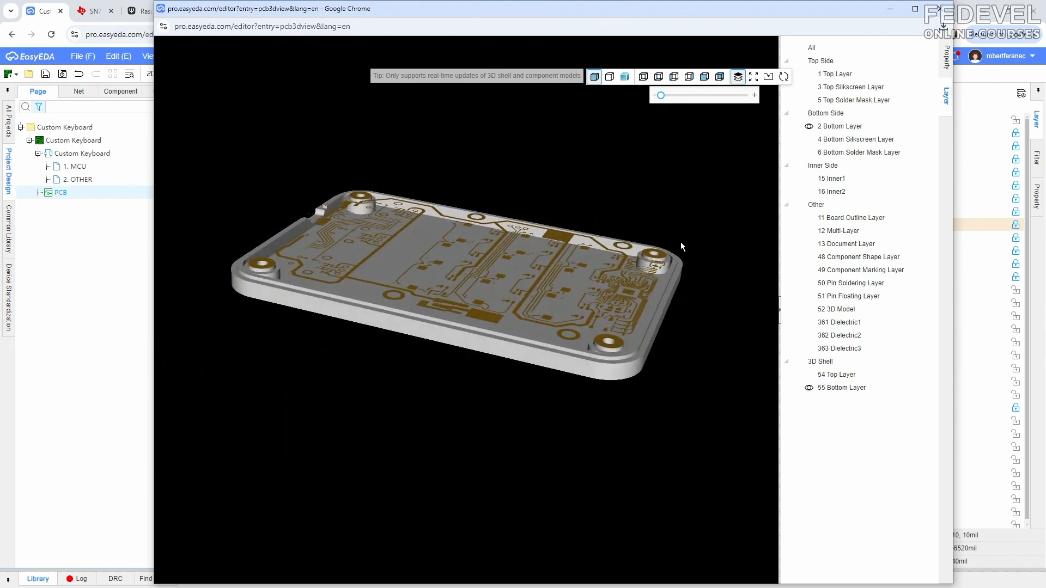
scroll(680, 242, up, 7)
right_drag(681, 242, 154, 397)
scroll(610, 288, up, 3)
drag(584, 306, 570, 329)
scroll(523, 330, down, 5)
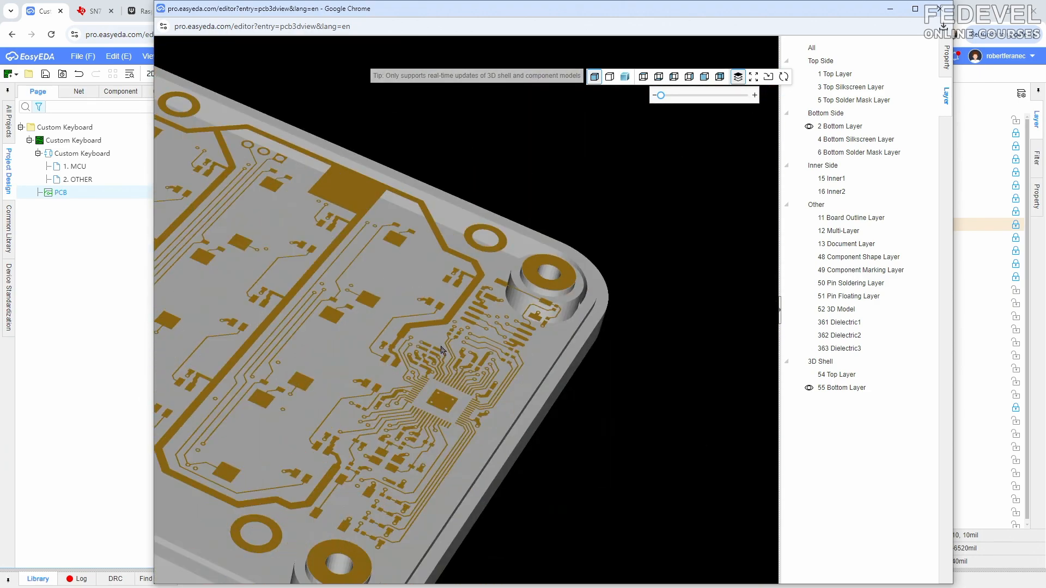
right_drag(361, 366, 562, 259)
drag(507, 294, 486, 334)
right_drag(303, 201, 590, 416)
drag(505, 245, 501, 219)
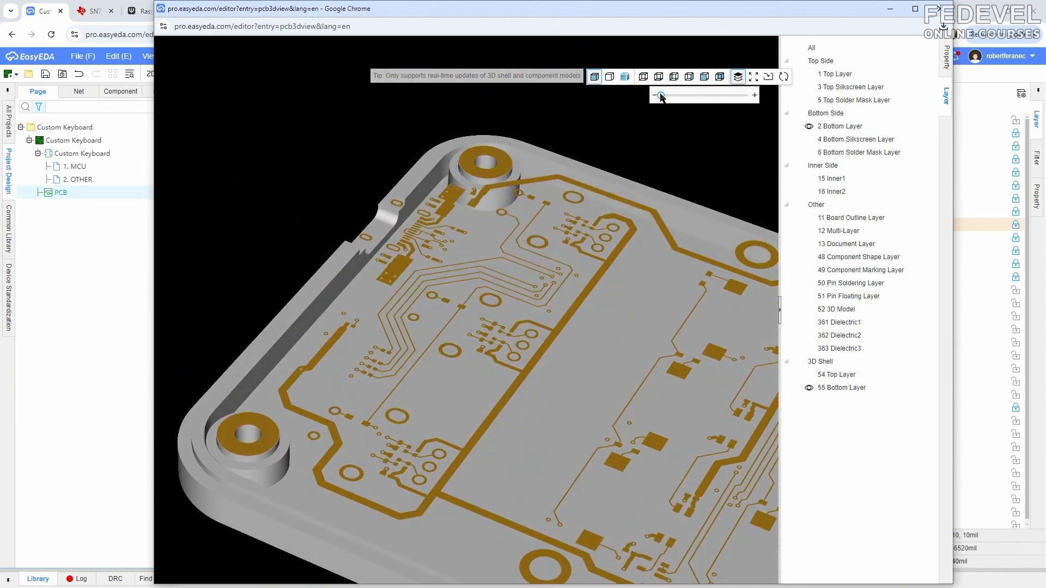
- Show both 3D shell halves, separate them slightly and examine the gap around the PCB's Bottom Layer
click(801, 375)
drag(662, 96, 670, 97)
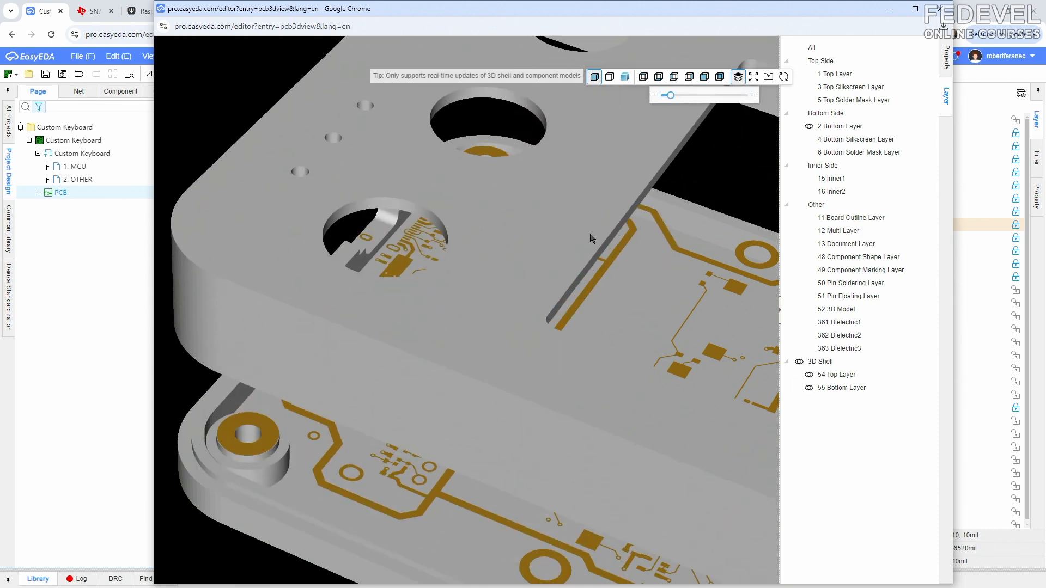
right_drag(447, 409, 477, 285)
right_drag(551, 438, 518, 412)
drag(518, 412, 435, 436)
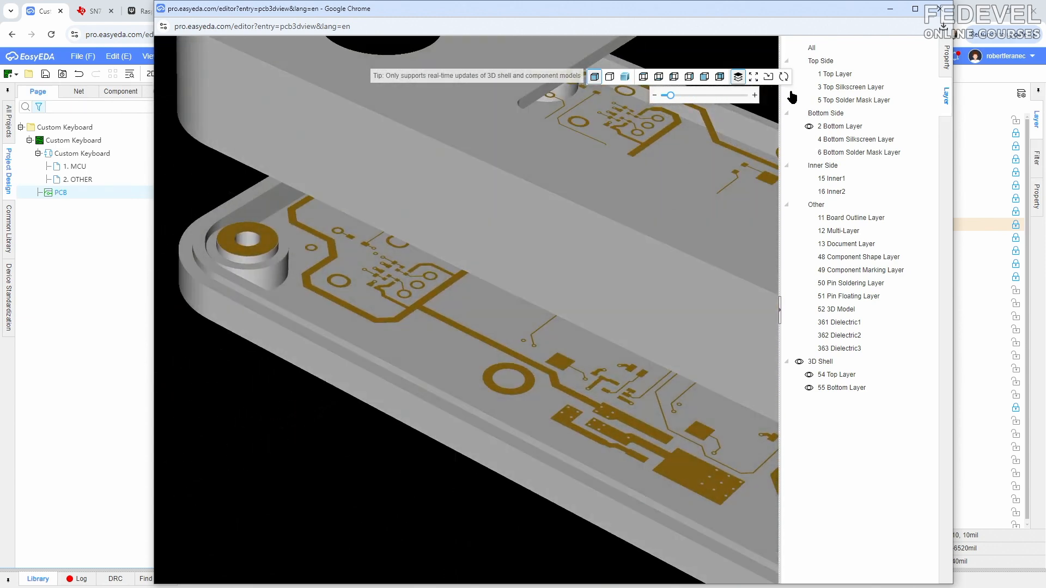
- Display all layers in the 3D preview, bring the shell halves together and examine the assembled keyboard with its encoders and key switches
click(799, 48)
scroll(435, 158, down, 6)
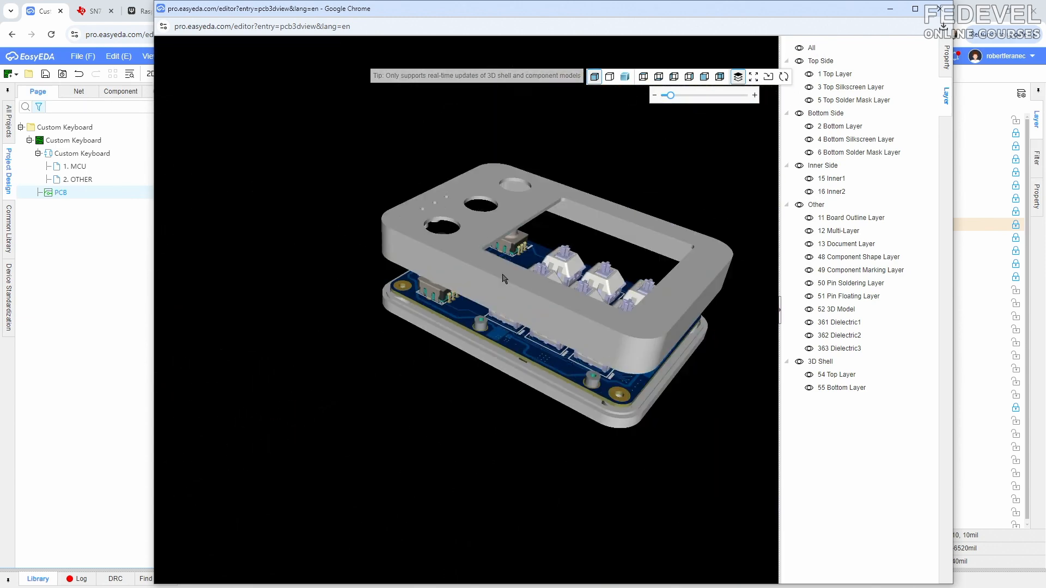
drag(504, 279, 645, 97)
drag(540, 276, 418, 329)
scroll(381, 303, up, 5)
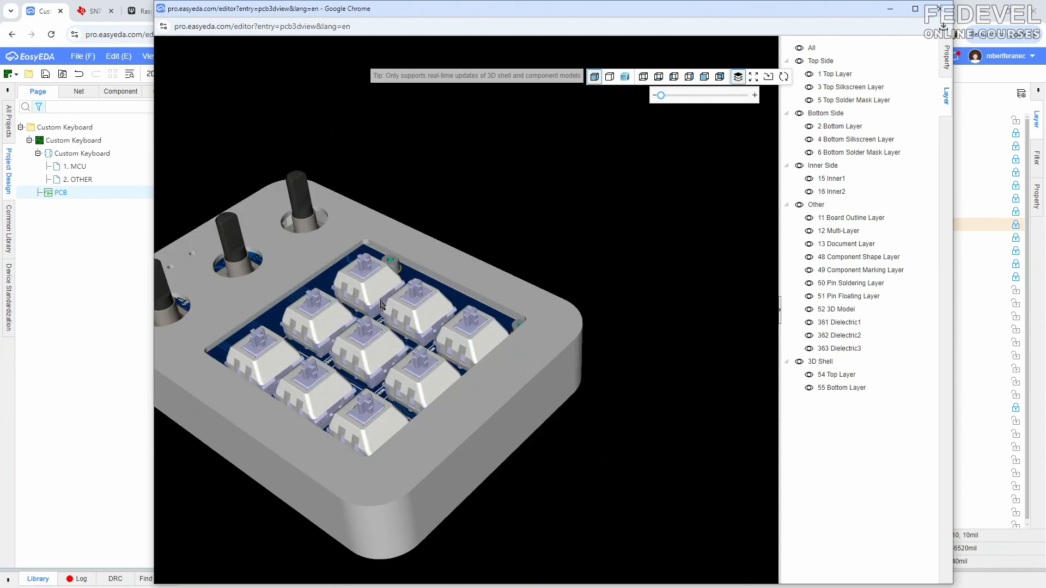
right_drag(362, 303, 501, 299)
drag(501, 299, 448, 332)
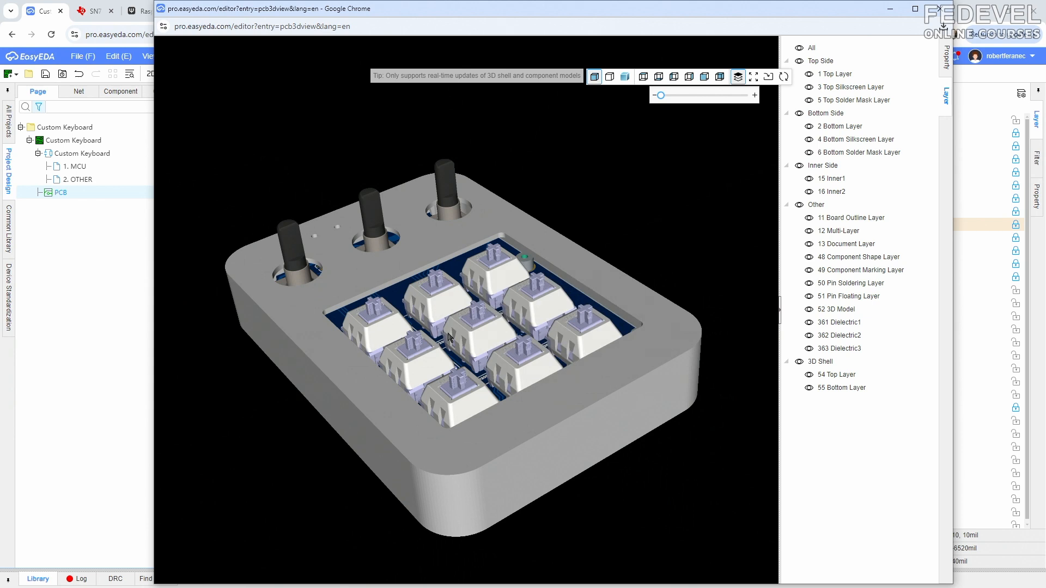
- Show only the 3D shell layers, spread the two halves apart to inspect the empty enclosure, and return to the PCB layout
click(799, 49)
click(799, 362)
mouse_move(472, 346)
mouse_down()
mouse_move(483, 432)
mouse_move(528, 326)
mouse_move(549, 312)
mouse_move(543, 224)
mouse_move(488, 341)
mouse_up()
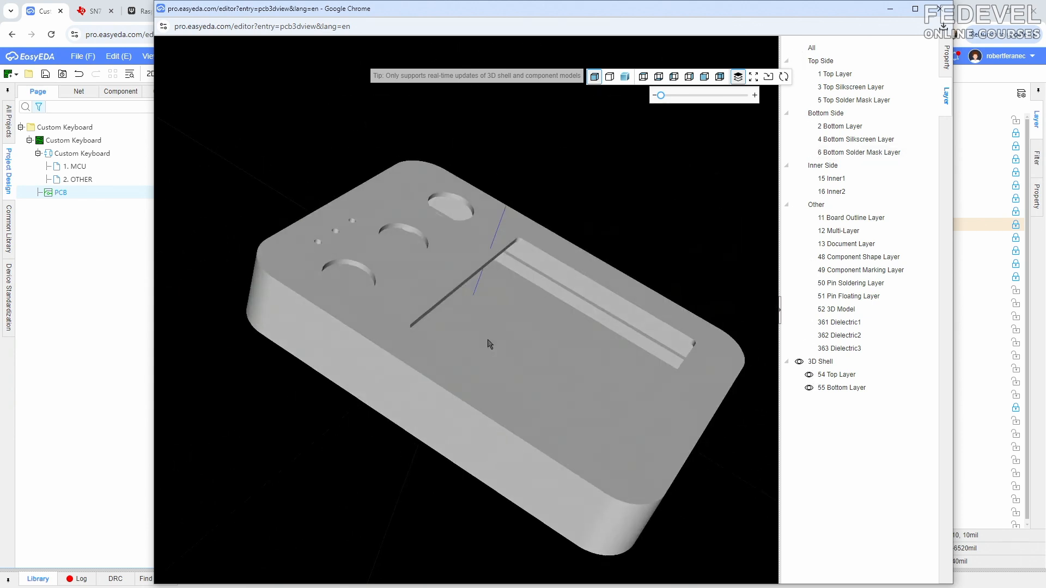
drag(662, 96, 682, 99)
drag(494, 338, 471, 325)
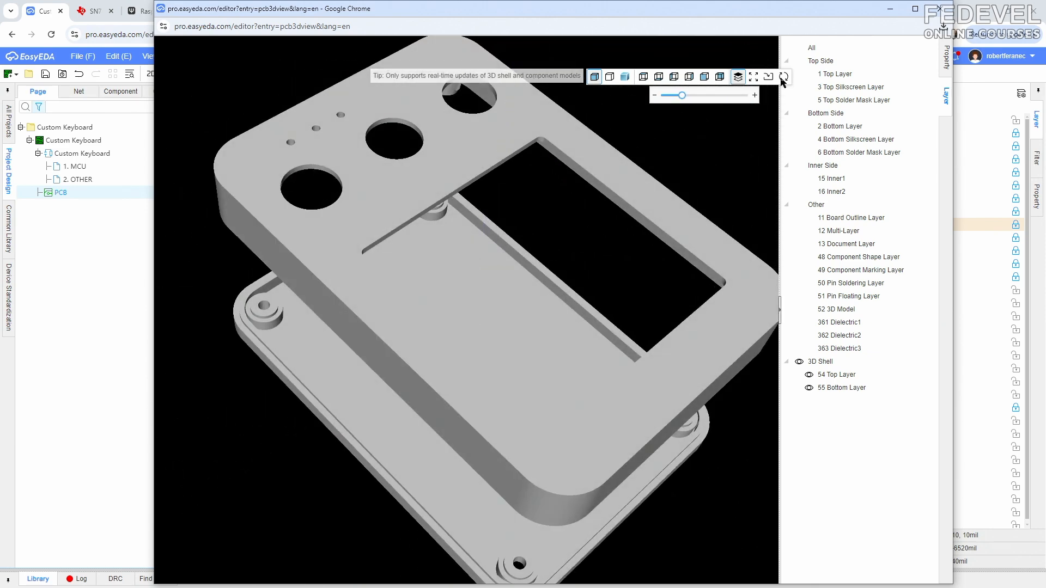
click(939, 9)
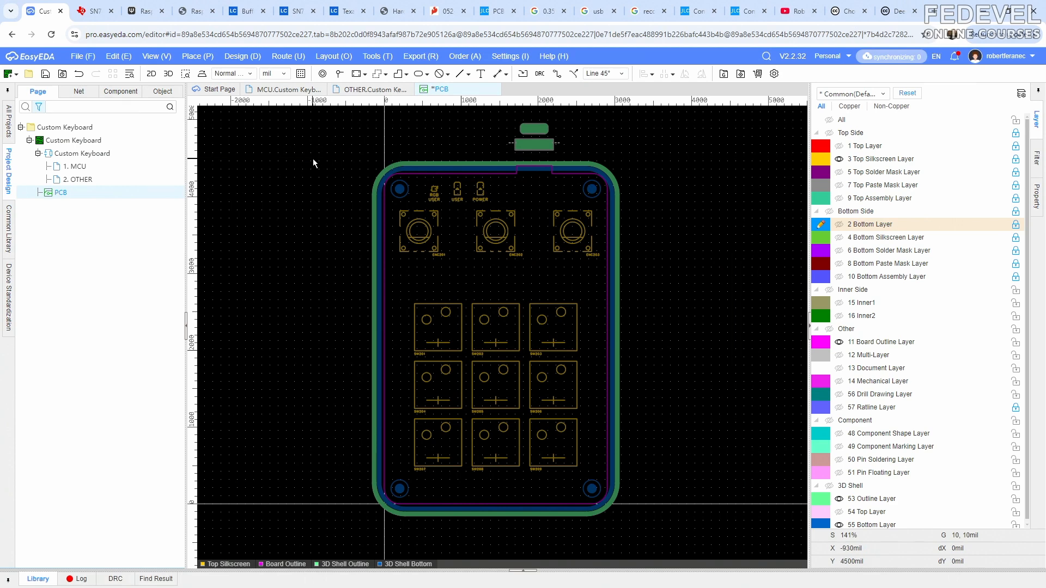
- Place a circular top/bottom shell entity with a 190 mil radius between the encoders and the key switches
click(156, 56)
click(160, 148)
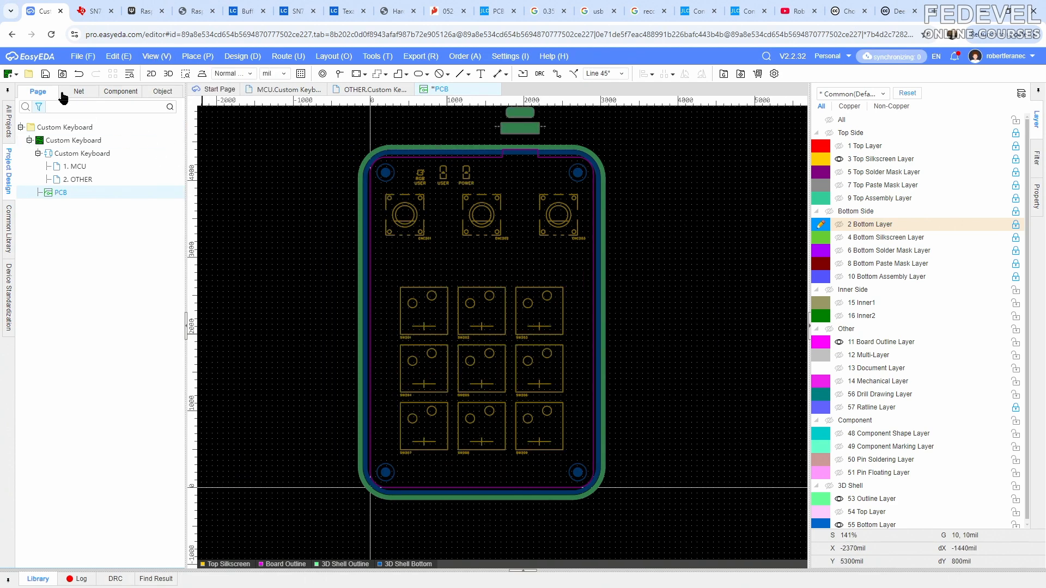
click(45, 74)
click(198, 56)
mouse_move(214, 472)
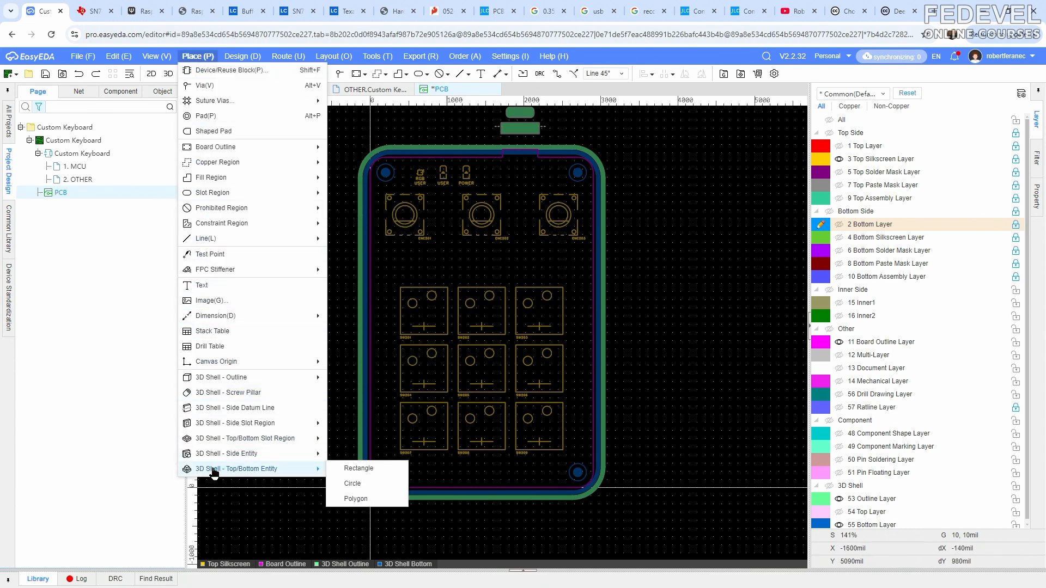
click(367, 484)
scroll(467, 259, up, 1)
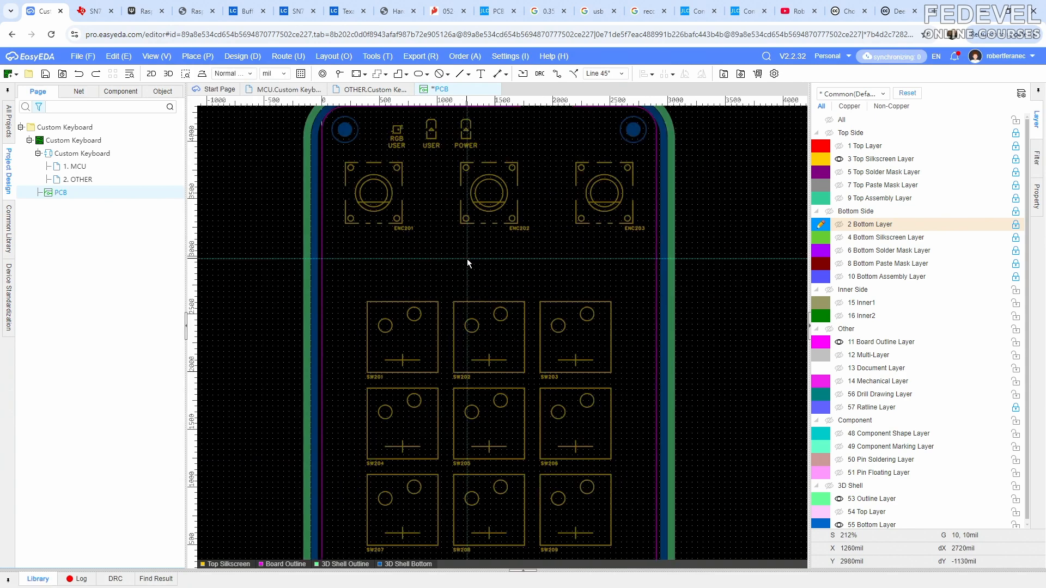
click(447, 266)
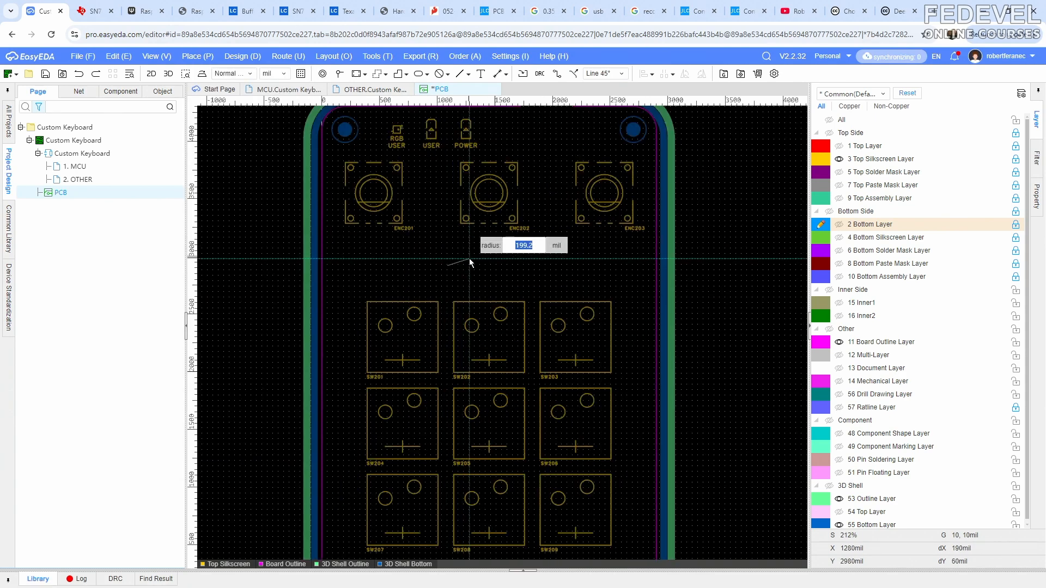
text(190)
key(Return)
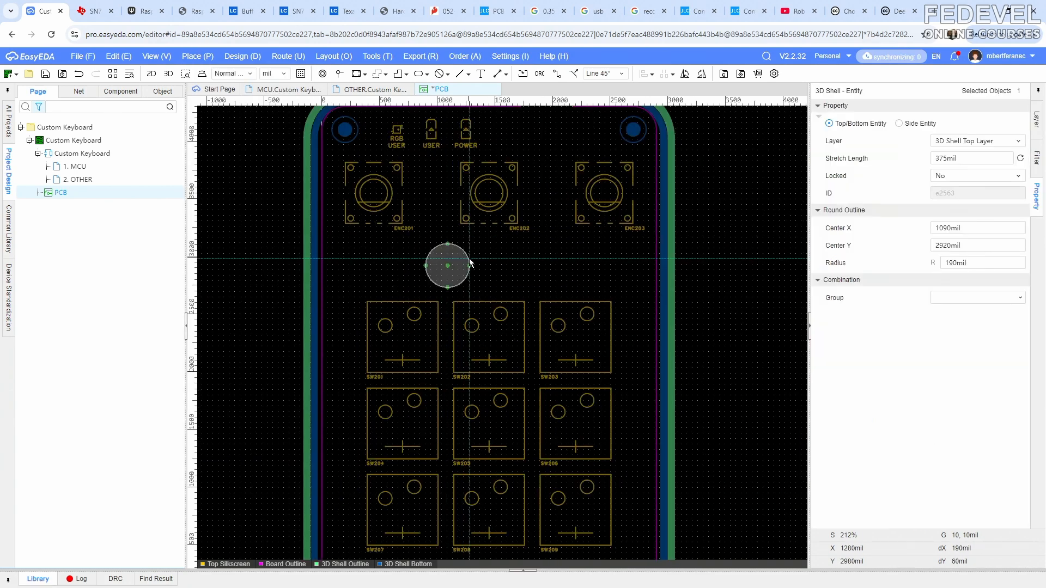
- Centre the circular entity at X 1450 mil, Y 3000 mil, below the middle encoder
right_click(483, 252)
right_drag(483, 253, 453, 255)
drag(426, 271, 467, 270)
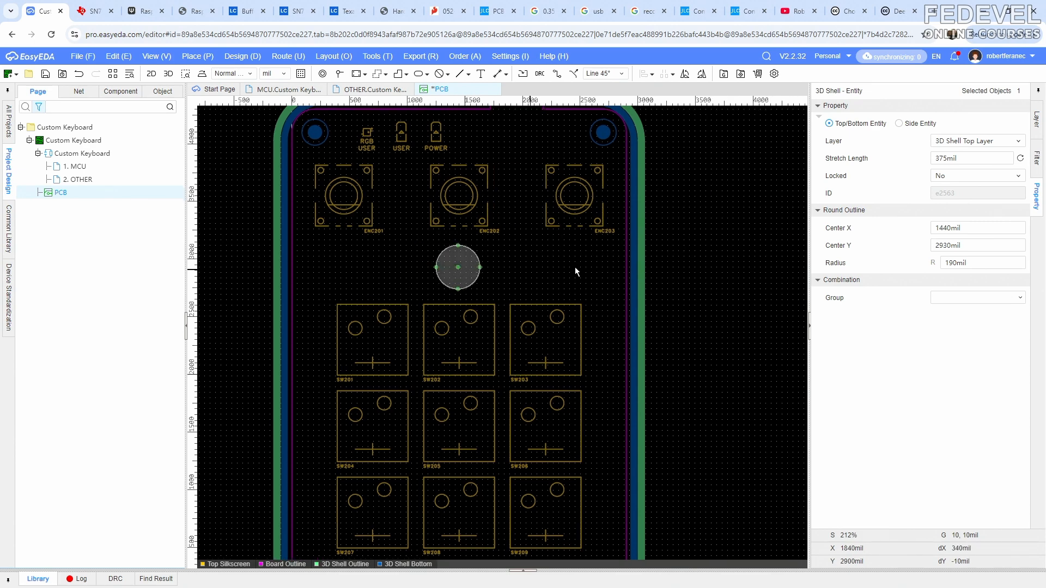
click(983, 229)
text(1)
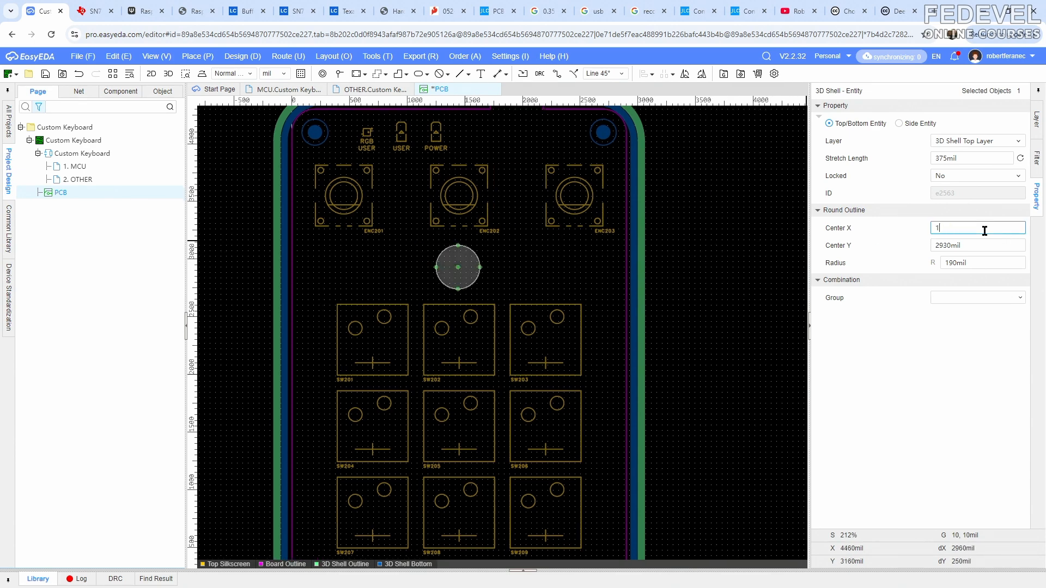
text(450)
key(Return)
click(989, 244)
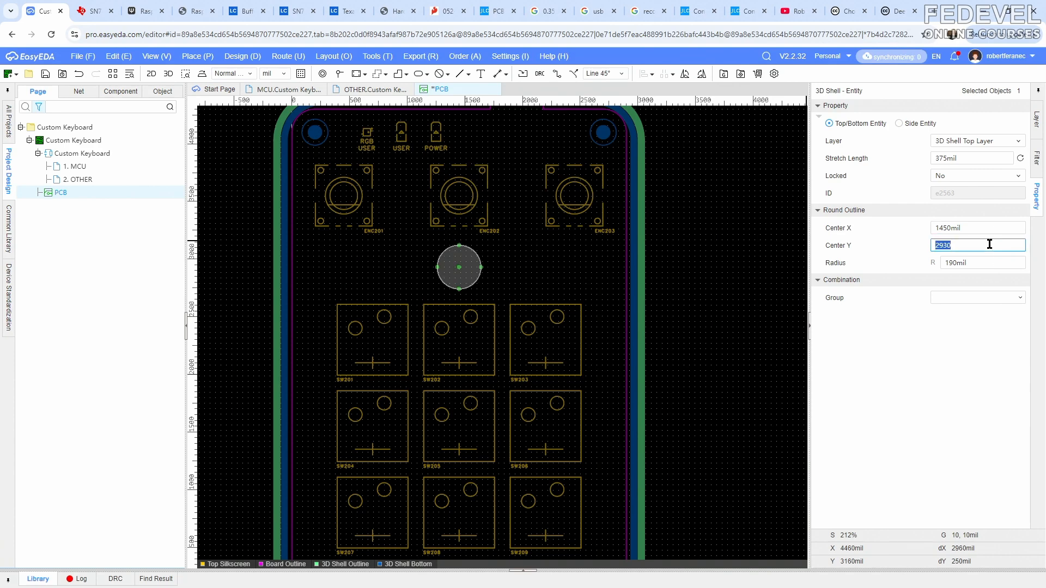
text(3)
key(Return)
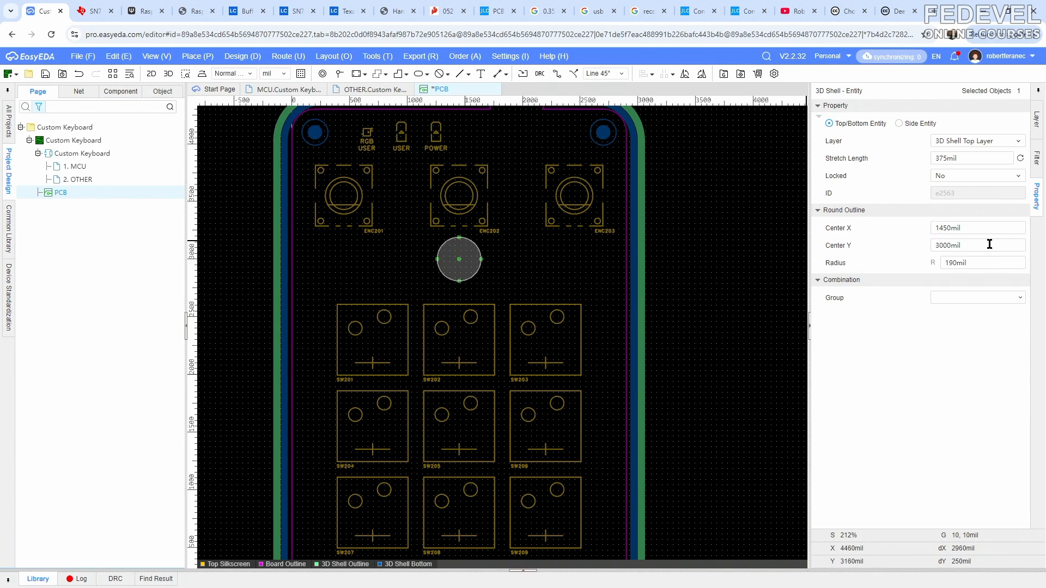
- Change the circular entity's stretch length and assign it to the 3D Shell Bottom Layer
click(979, 156)
text(249)
key(Return)
click(526, 263)
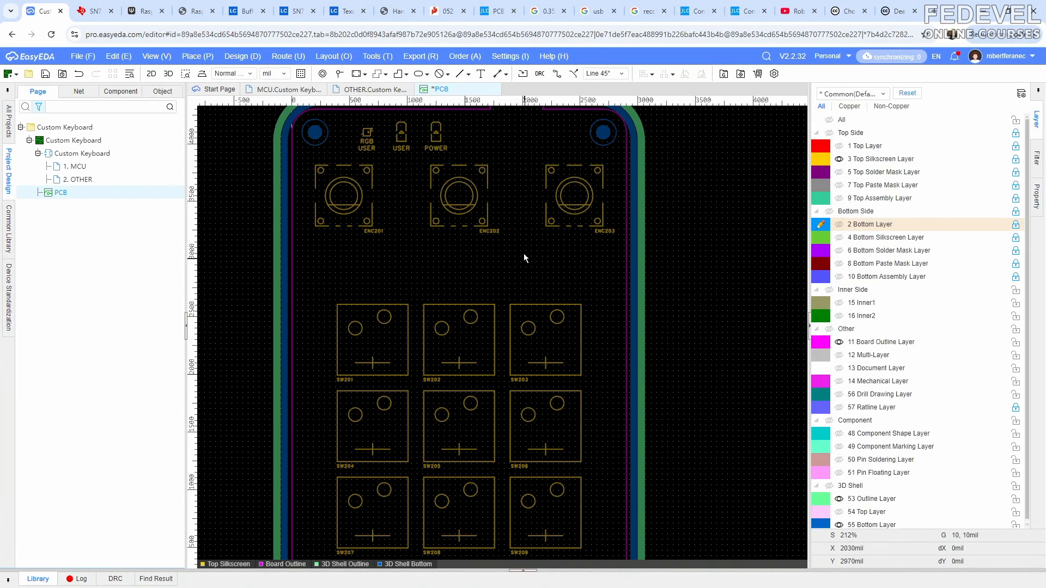
click(839, 511)
click(474, 262)
click(974, 141)
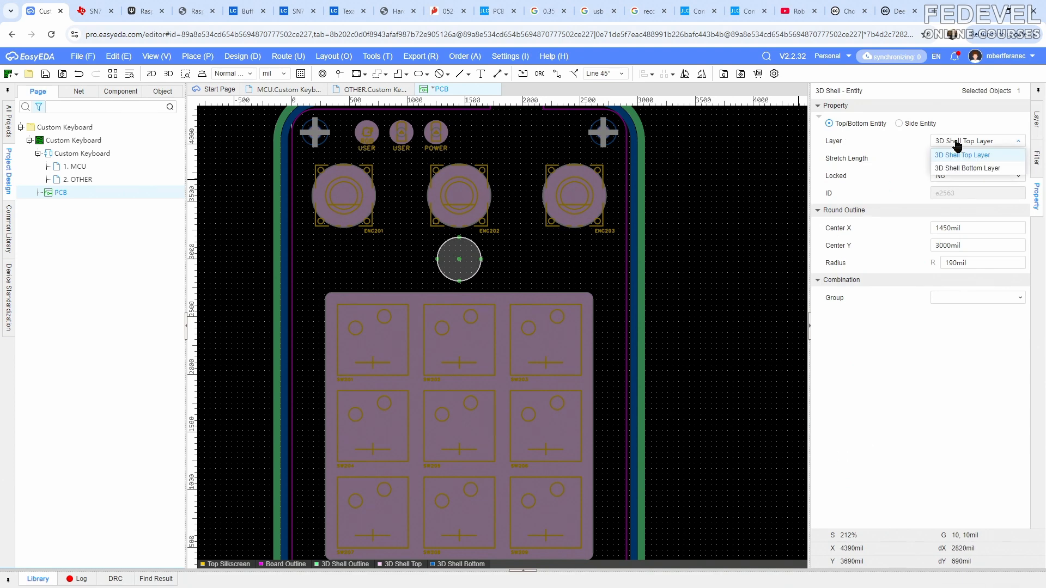
click(964, 166)
click(788, 276)
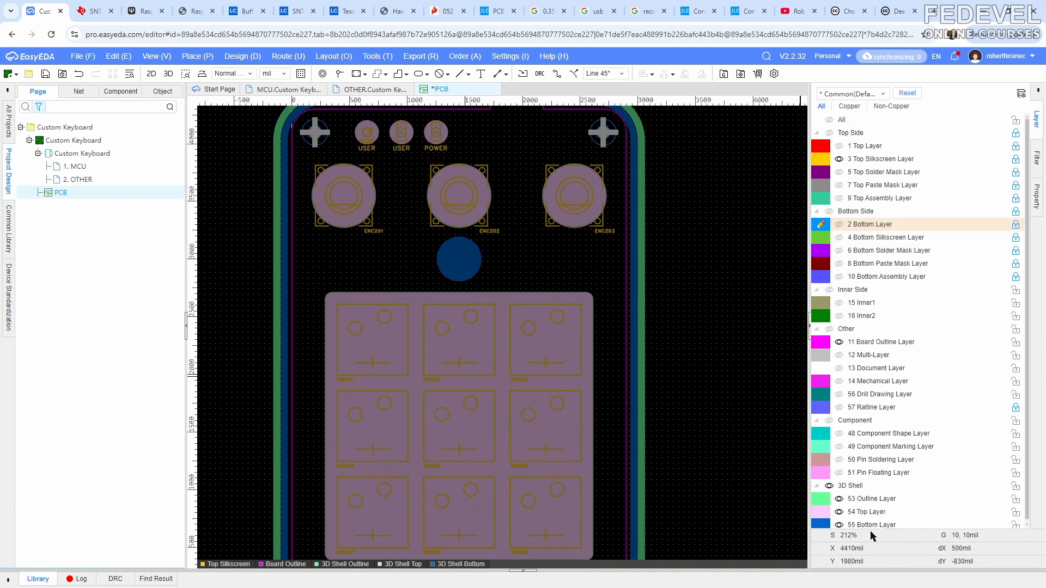
- Hide the shell's Top Layer in the layout and in the 3D preview to inspect the cylinder on the bottom shell
click(839, 512)
scroll(704, 272, down, 2)
right_drag(714, 272, 683, 274)
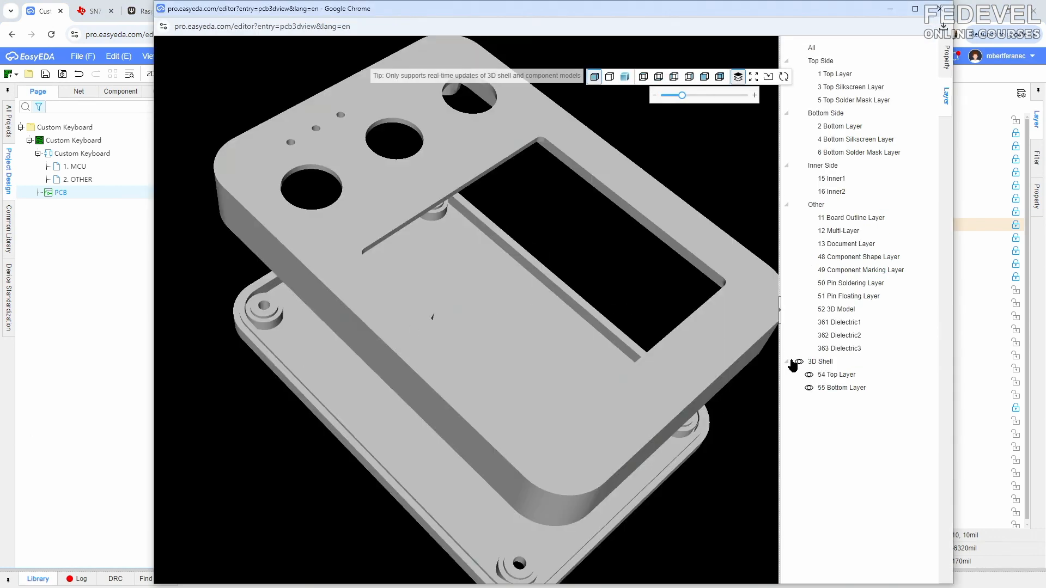
click(809, 376)
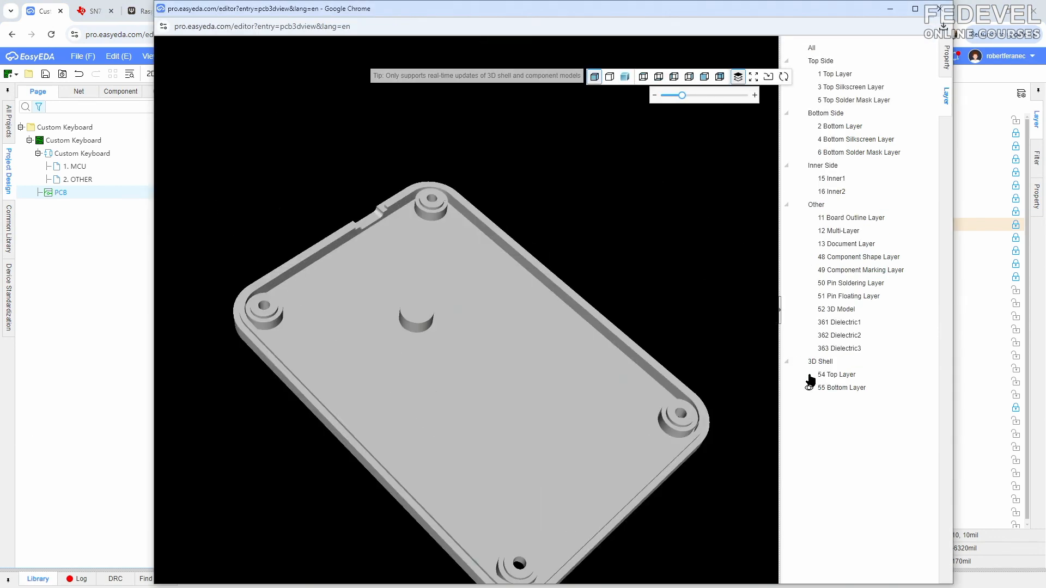
- Show the copper Bottom Layer over the bottom shell in the 3D preview and check the cylinder's clearance from the tracks and components
right_drag(501, 357, 511, 310)
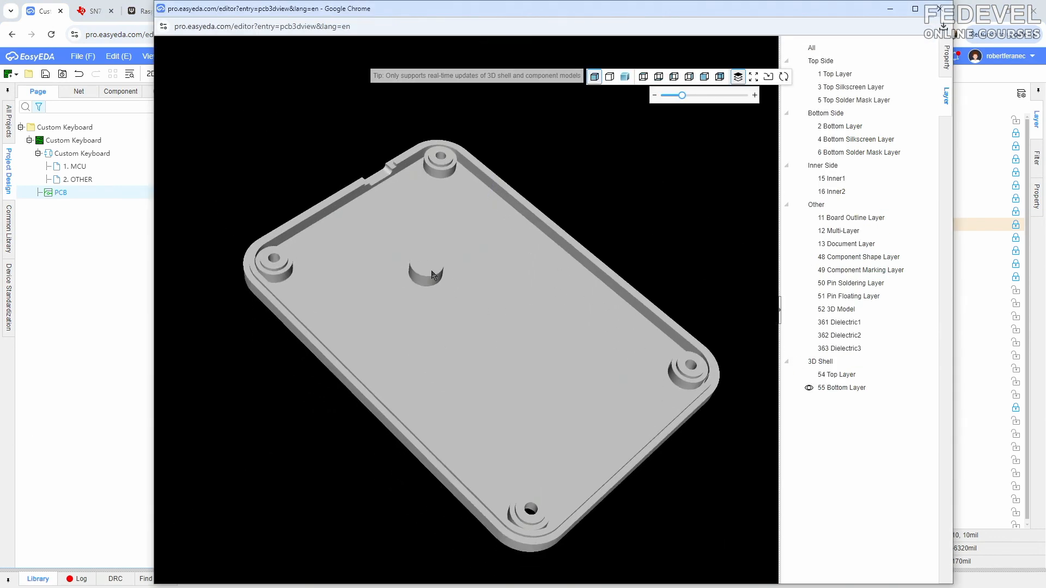
click(809, 126)
scroll(439, 275, up, 6)
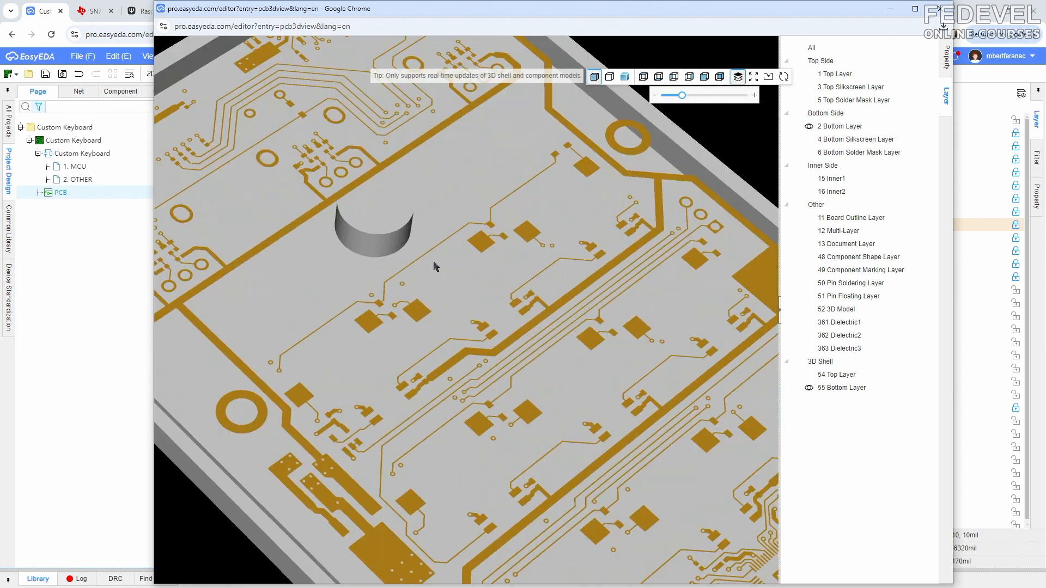
right_drag(399, 318, 396, 279)
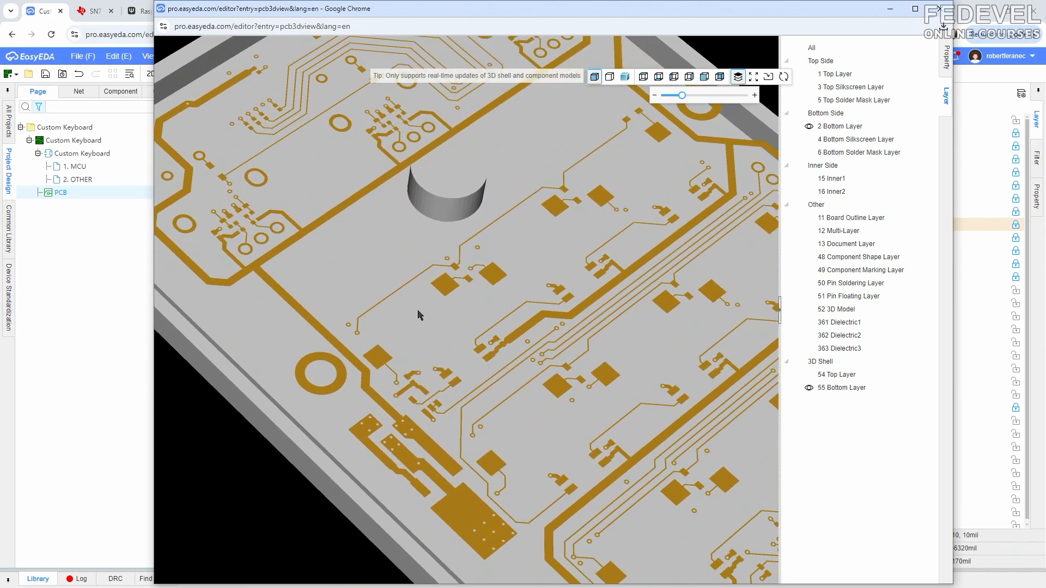
drag(418, 312, 378, 353)
scroll(379, 357, down, 10)
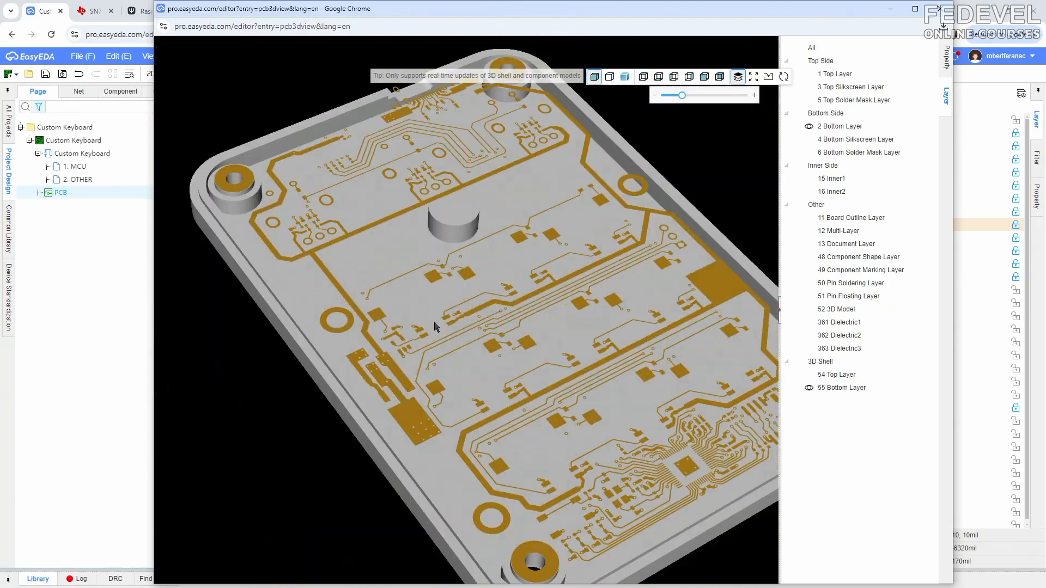
drag(426, 307, 463, 333)
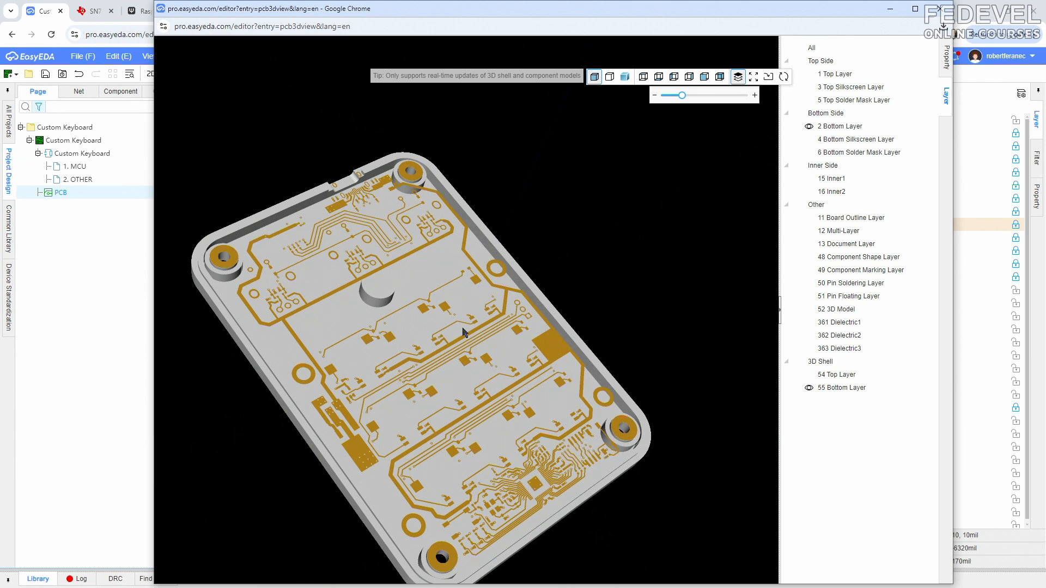
click(939, 9)
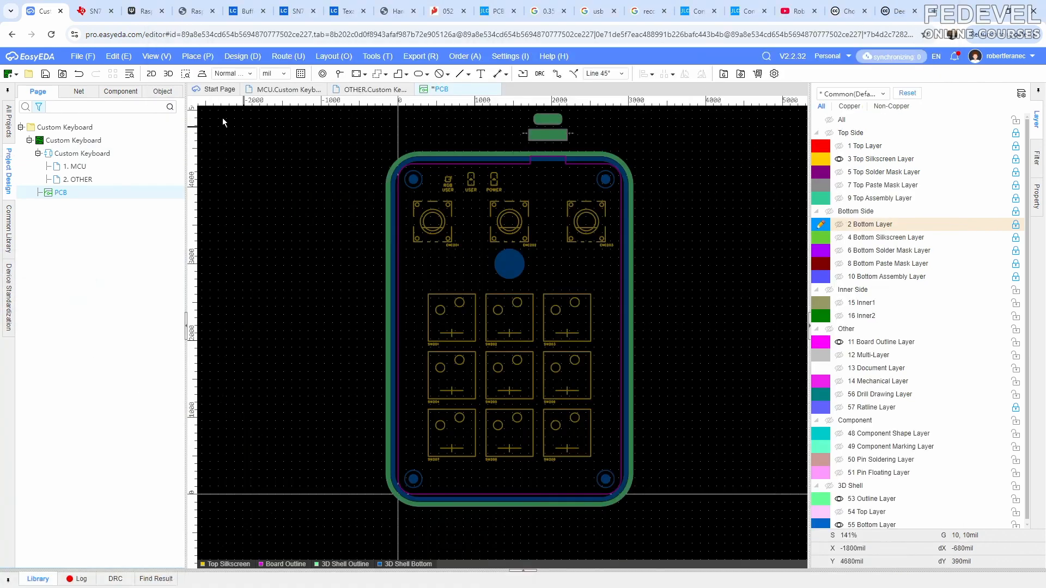
- Return to the layout and save the PCB with the enclosure shell
click(162, 61)
click(163, 100)
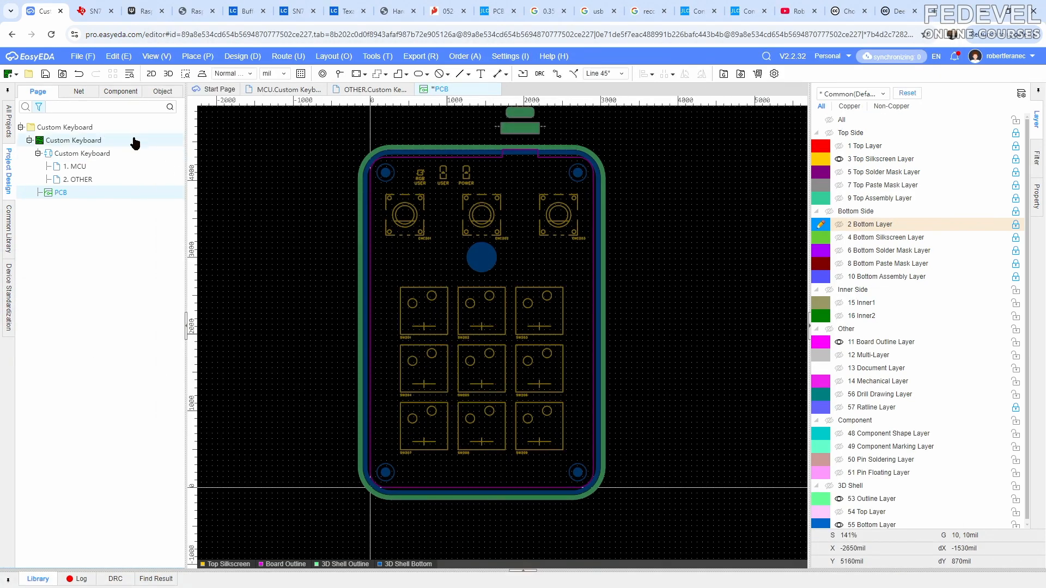
click(45, 73)
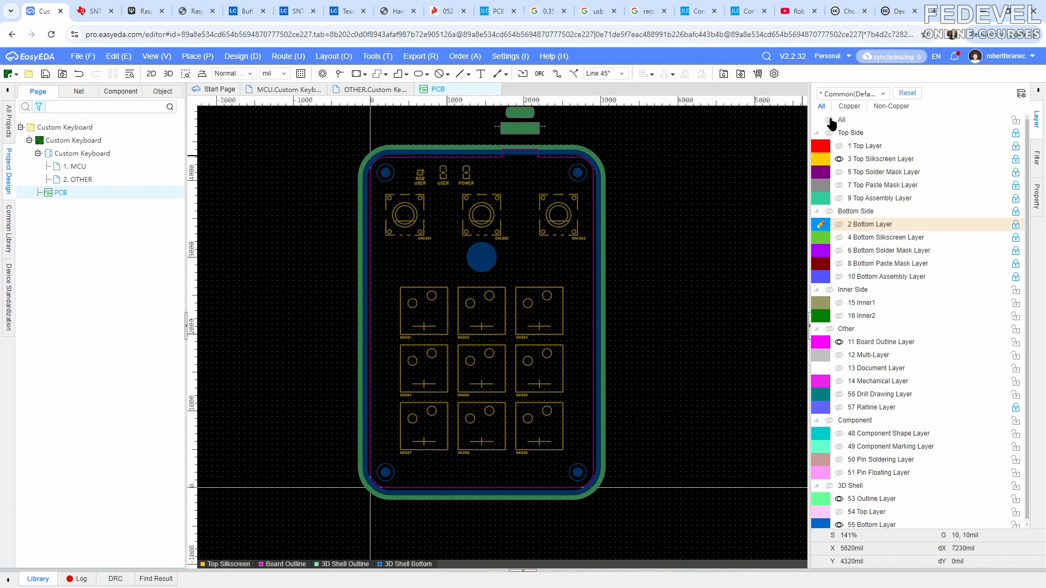
- Make all layers visible in the layout, lock the whole 3D Shell layer group, and close the 3D preview
click(829, 120)
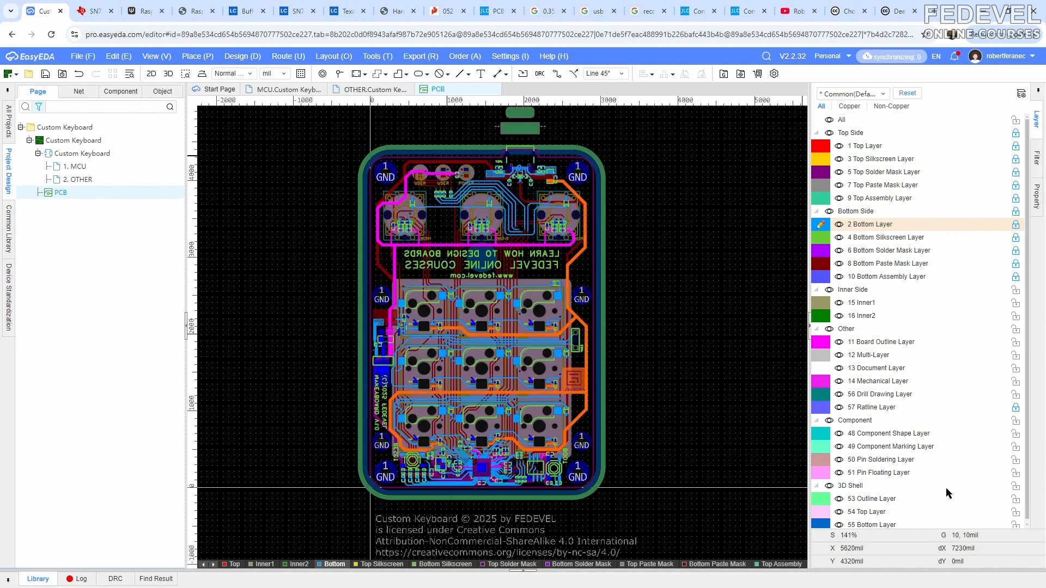
click(1015, 486)
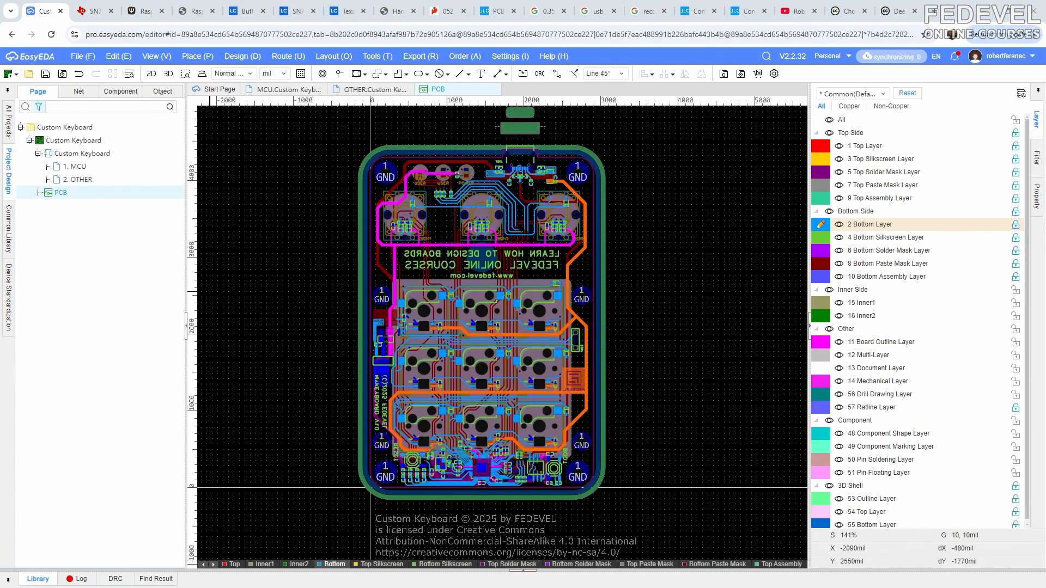
key(alt+Tab)
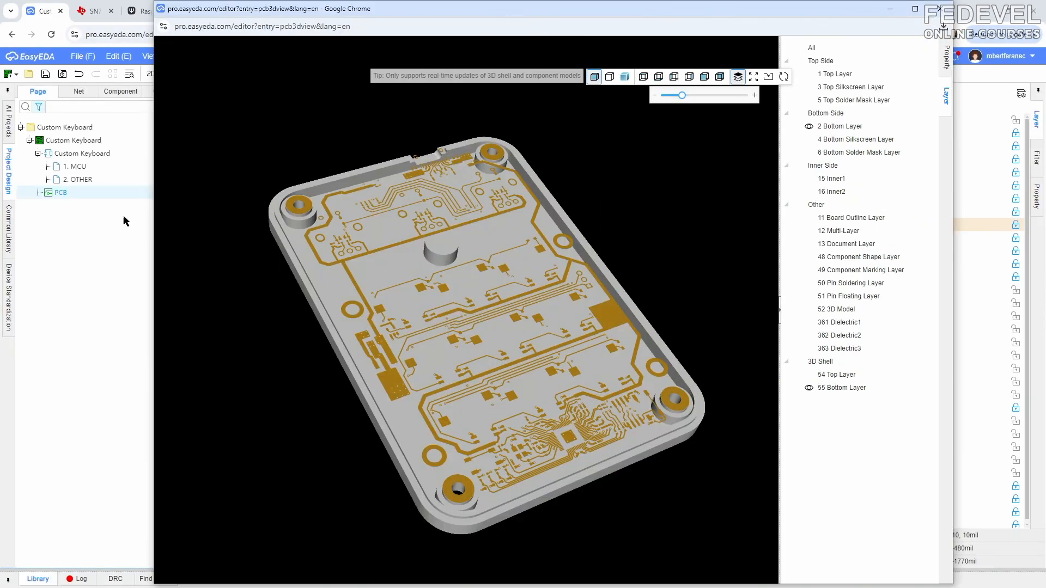
click(939, 14)
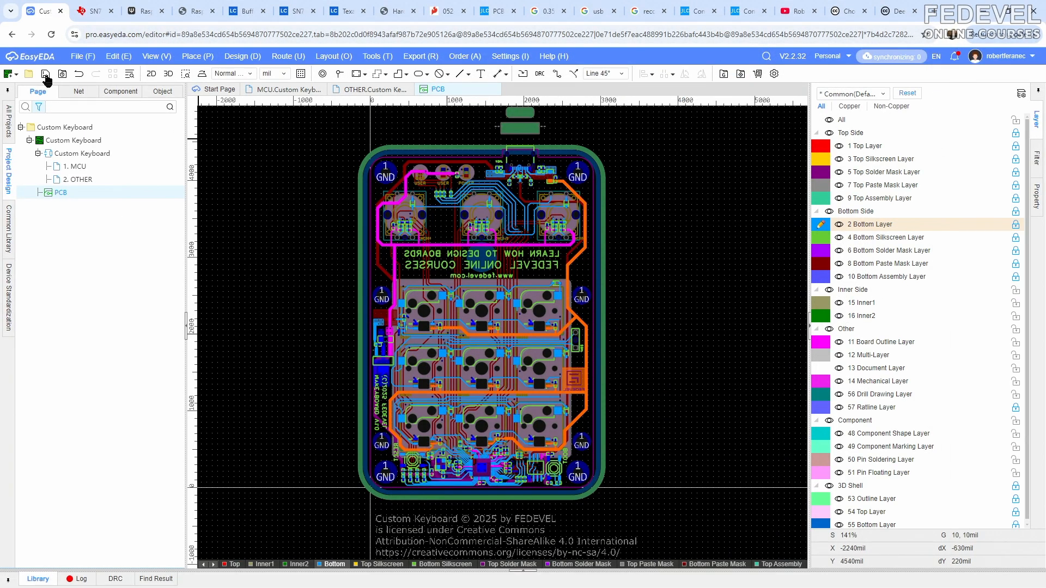
- Export the 3D shell as STL with the file name CustomKeyboardBox
click(82, 56)
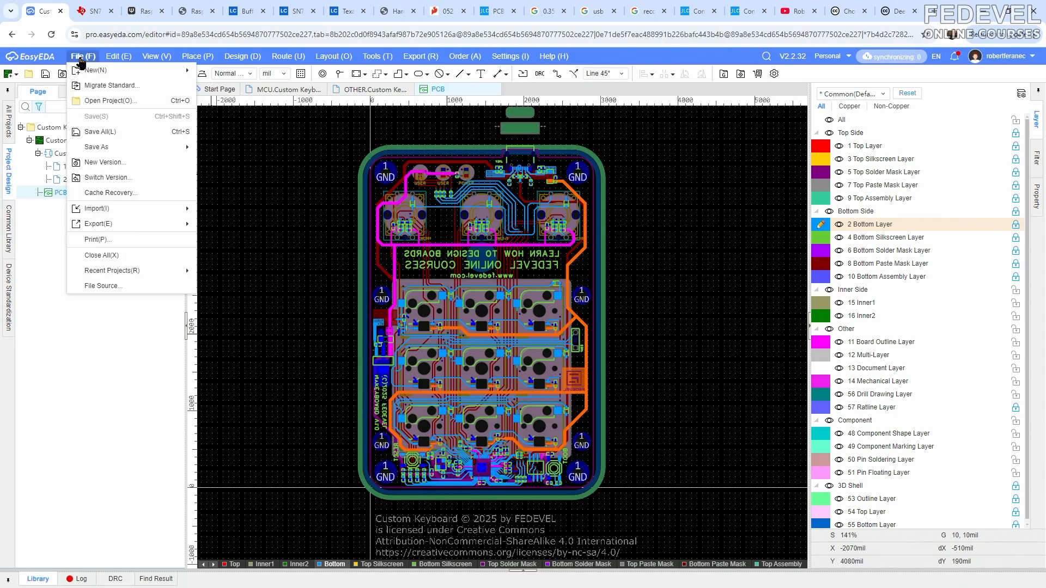
mouse_move(95, 212)
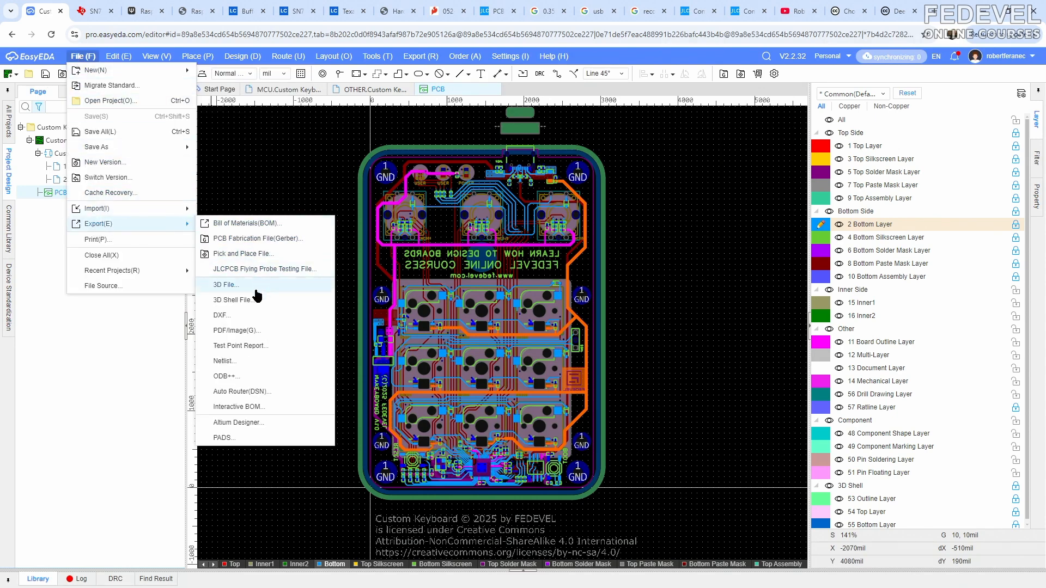
click(256, 301)
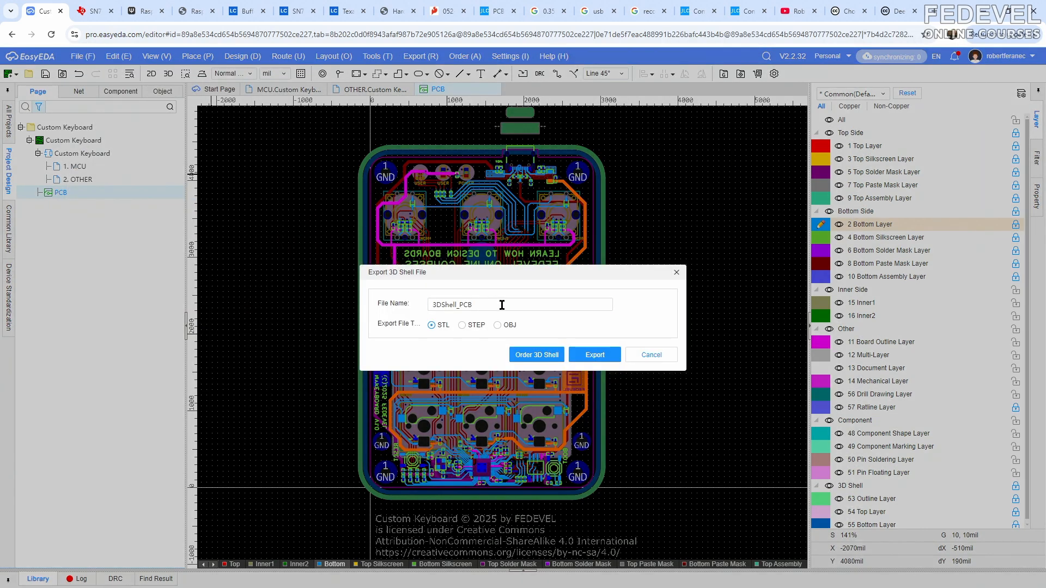
drag(501, 305, 402, 304)
text(CustomKeyboardBox)
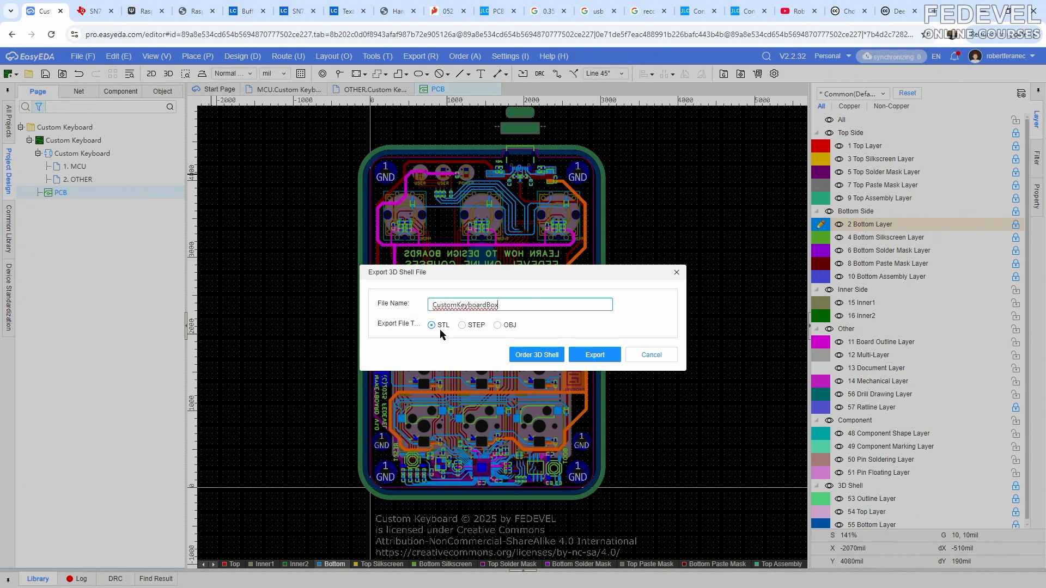
click(586, 352)
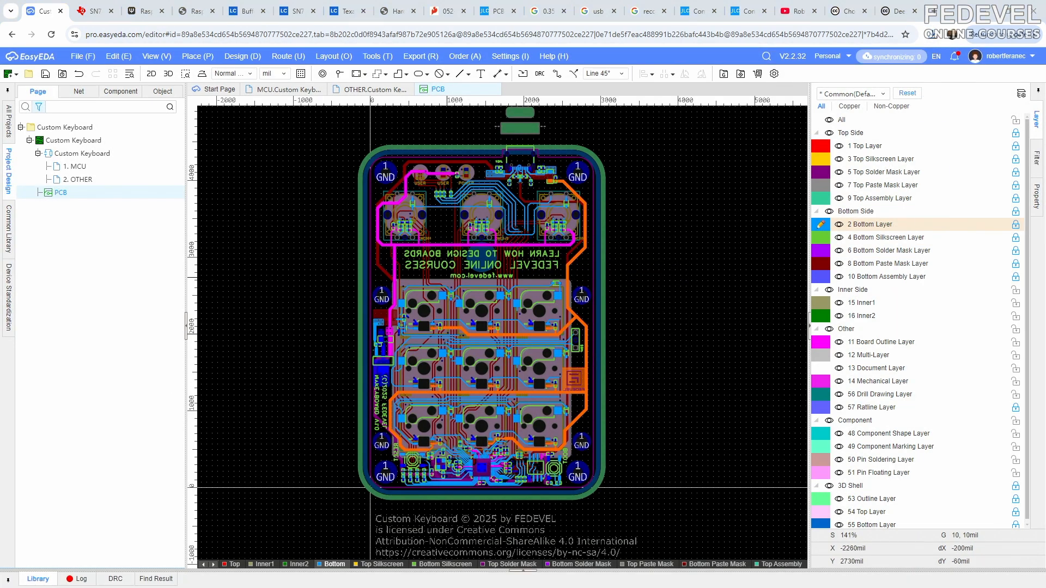
- In Total Commander, open the exported CustomKeyboardBox archive and create a folder named Simple Box inside the Manufacturing folder
key(alt+Tab)
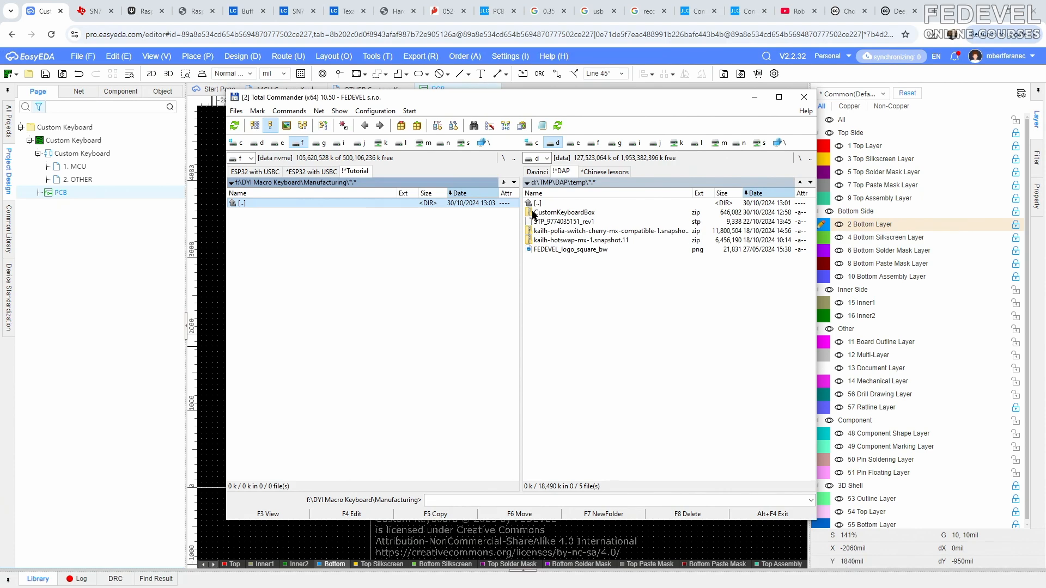
double_click(555, 213)
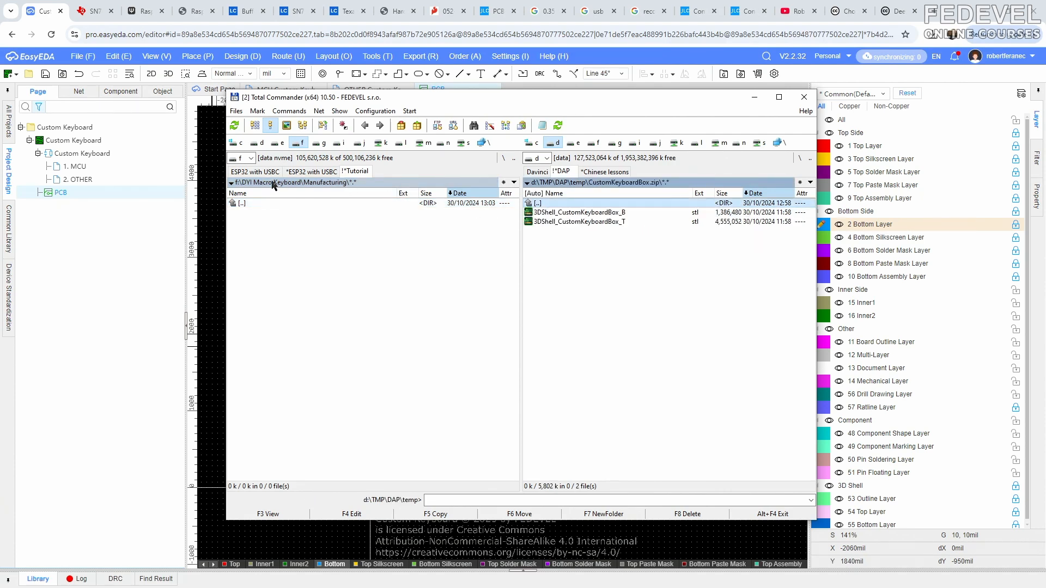
click(300, 203)
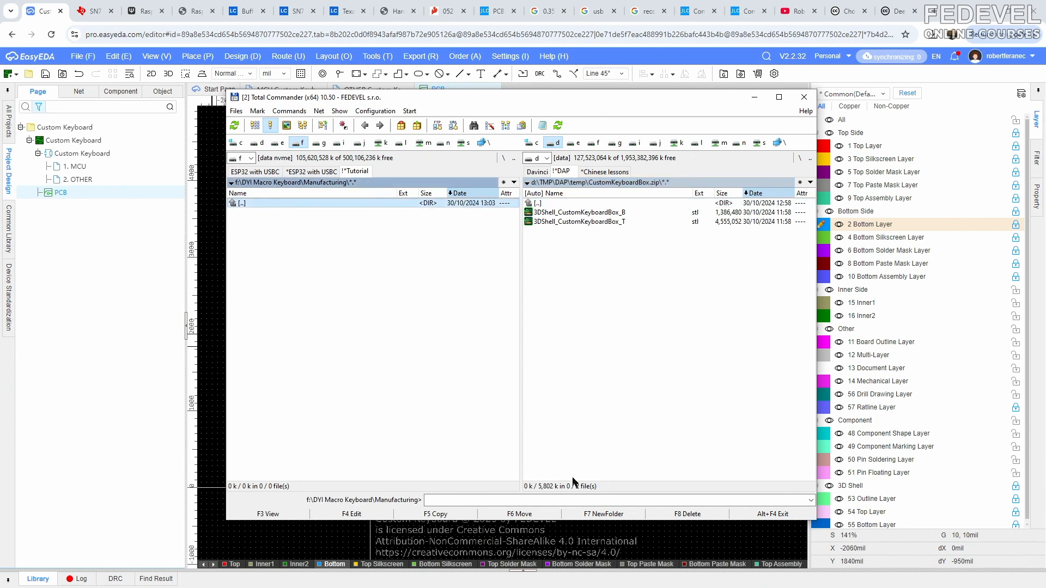
click(597, 515)
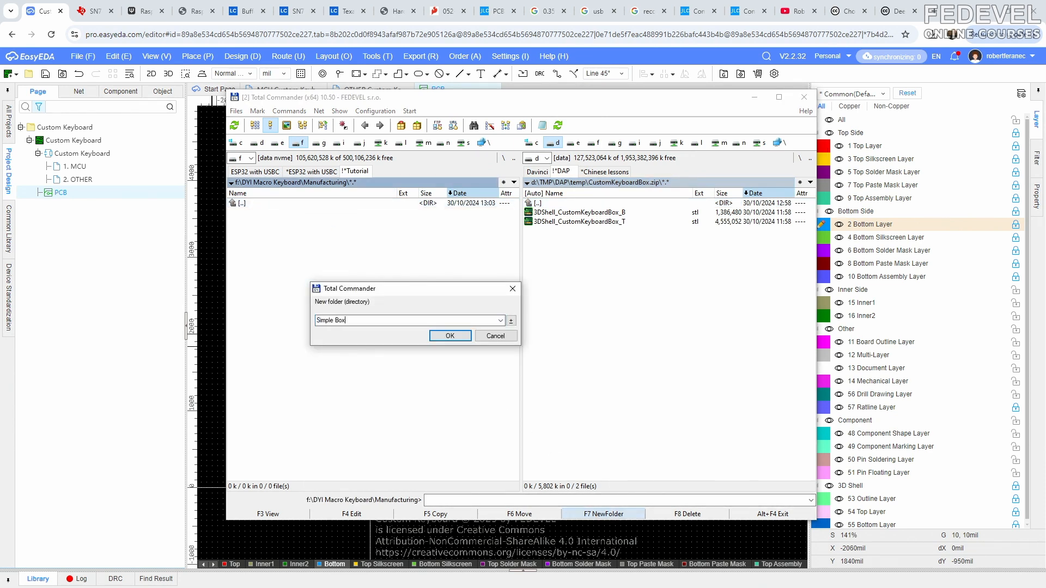
key(Return)
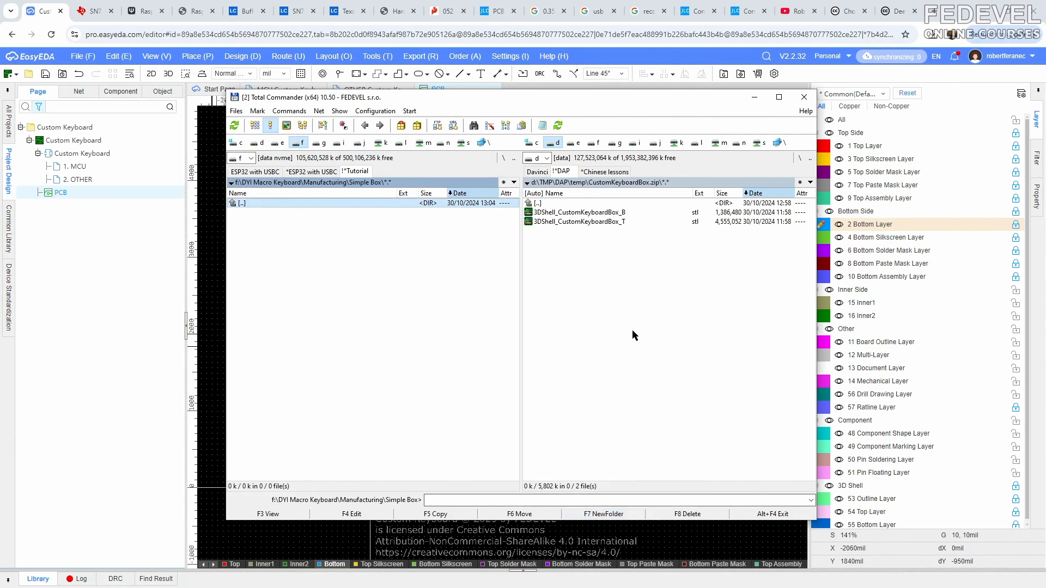
- Copy the bottom and top shell STL files from the archive into the Simple Box folder
click(573, 213)
shift+click(552, 222)
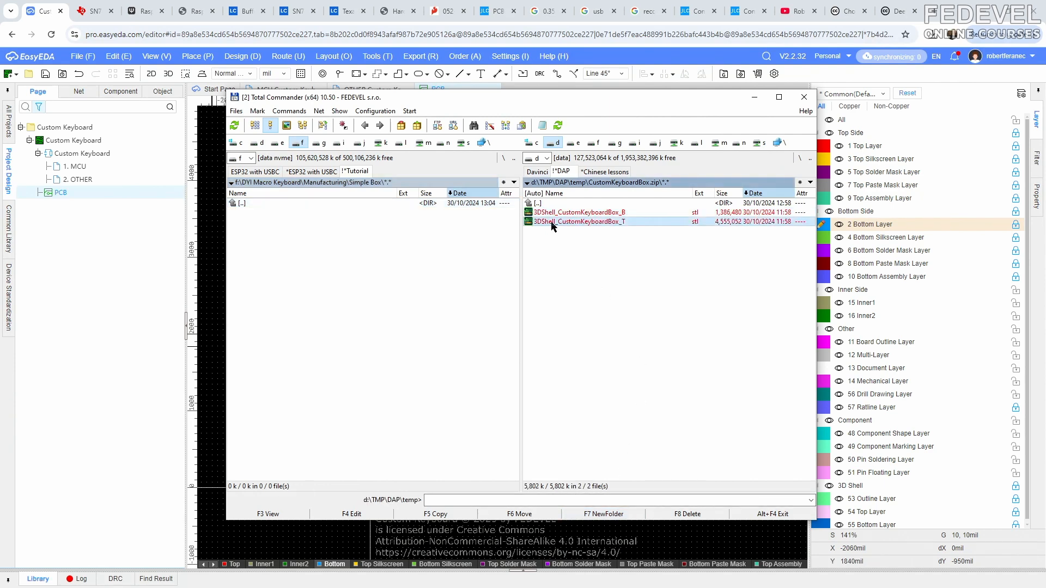
drag(351, 234, 351, 233)
click(443, 332)
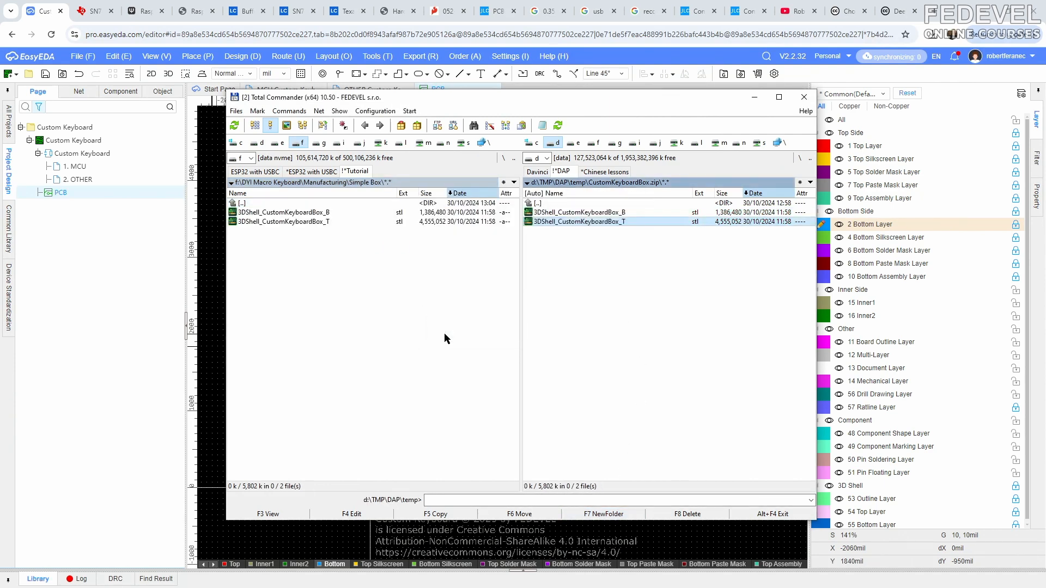
- Rename the copied bottom shell file to B_CustomKeyboardBox and the top shell file to T_CustomKeyboardBox
click(298, 214)
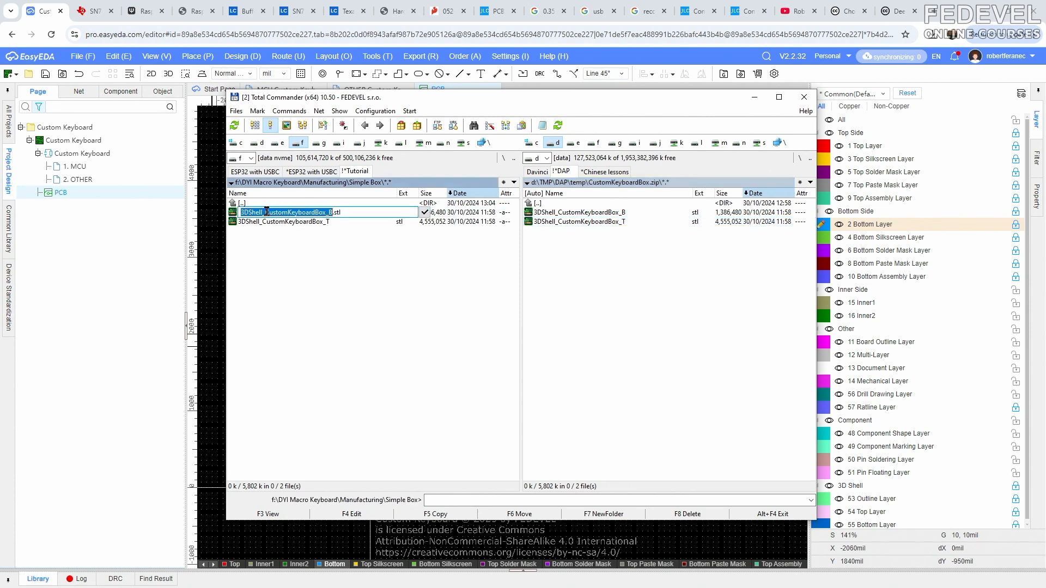
click(266, 212)
text(B)
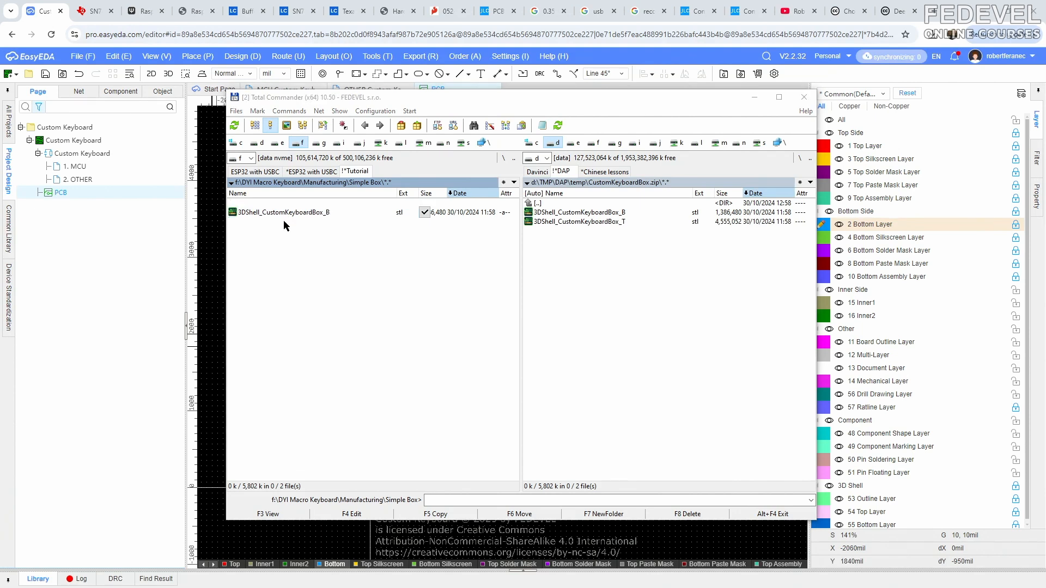
click(283, 220)
key(shift+F6)
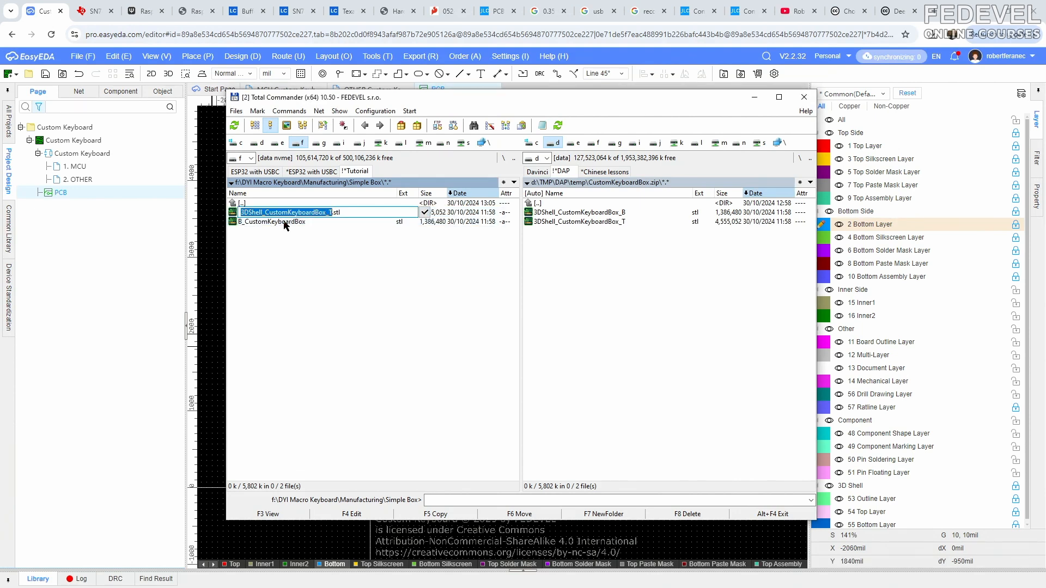
key(Right)
text(T)
click(284, 224)
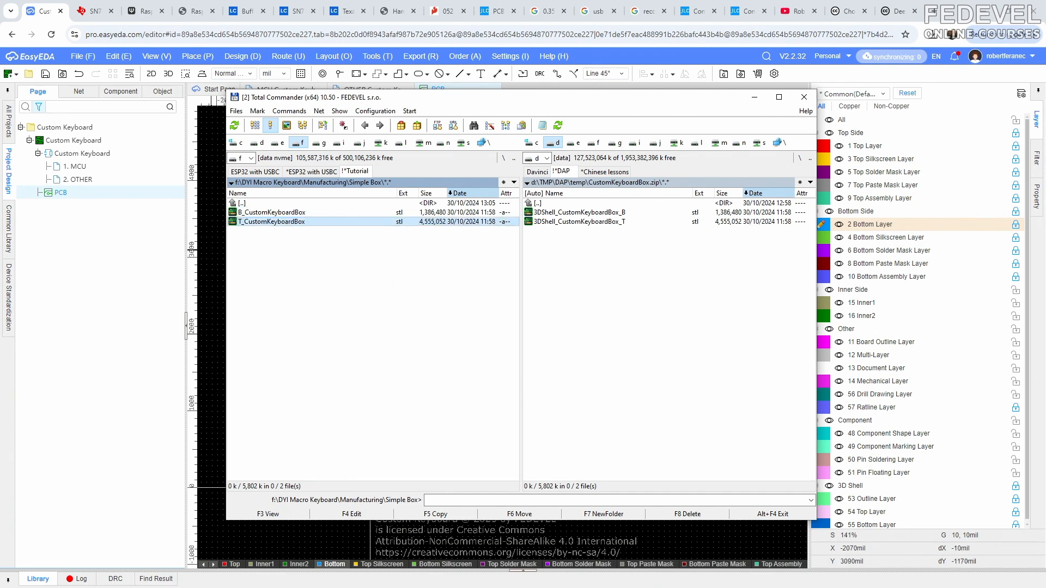
- Load T_CustomKeyboardBox and B_CustomKeyboardBox into Ultimaker Cura and maximize its window
key(alt+Tab)
click(506, 96)
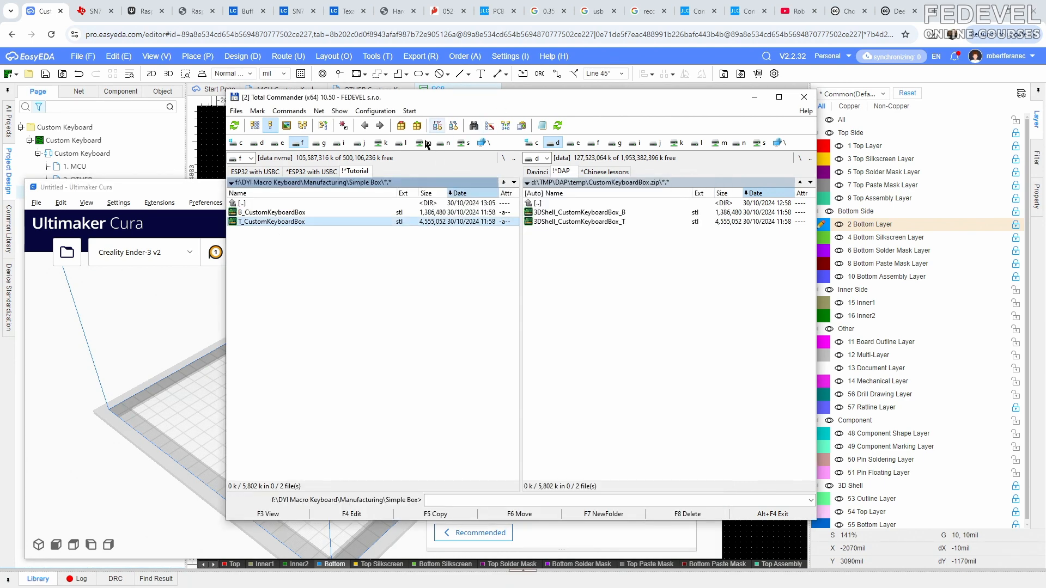
drag(321, 225, 174, 402)
drag(272, 215, 174, 402)
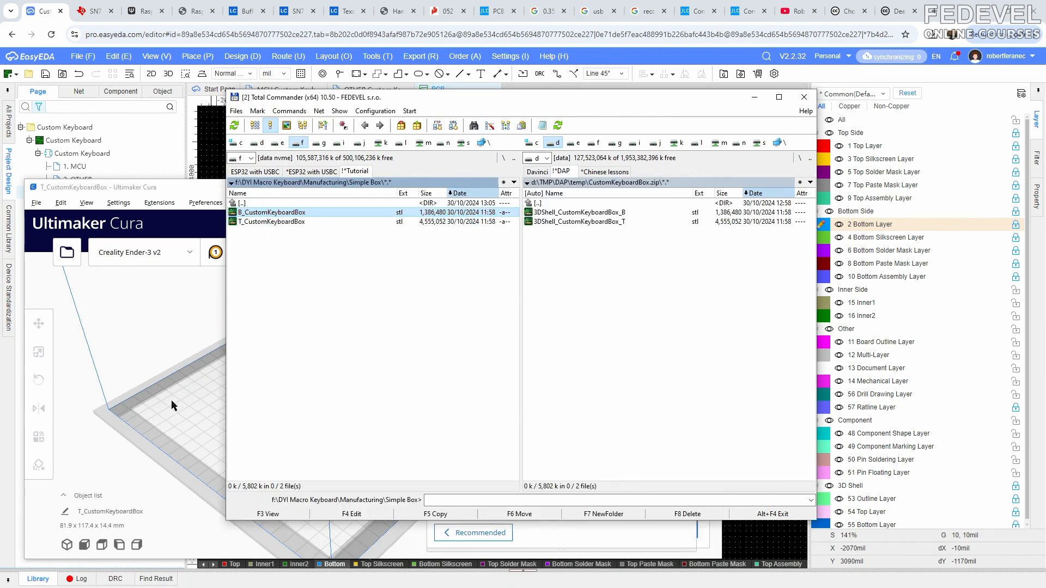
click(191, 189)
double_click(273, 184)
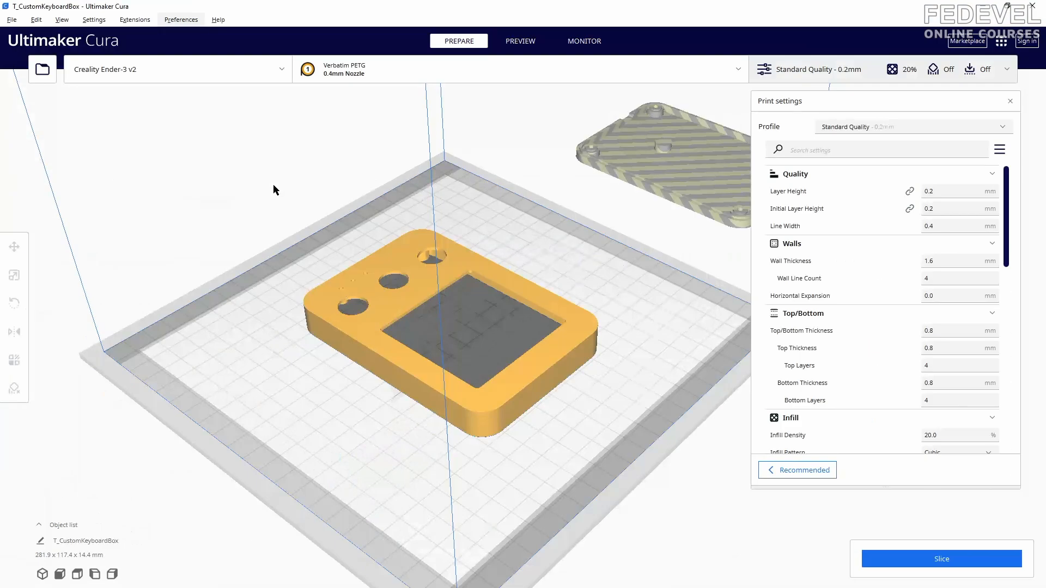
- Rotate the top shell so that its outer face with the openings lies flat on the build plate
click(385, 309)
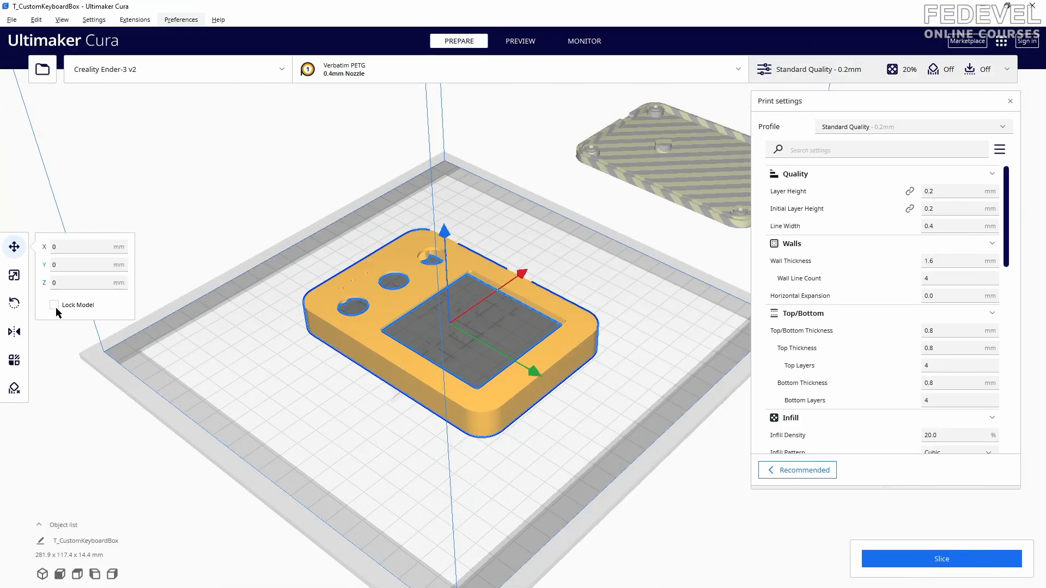
click(14, 303)
click(127, 310)
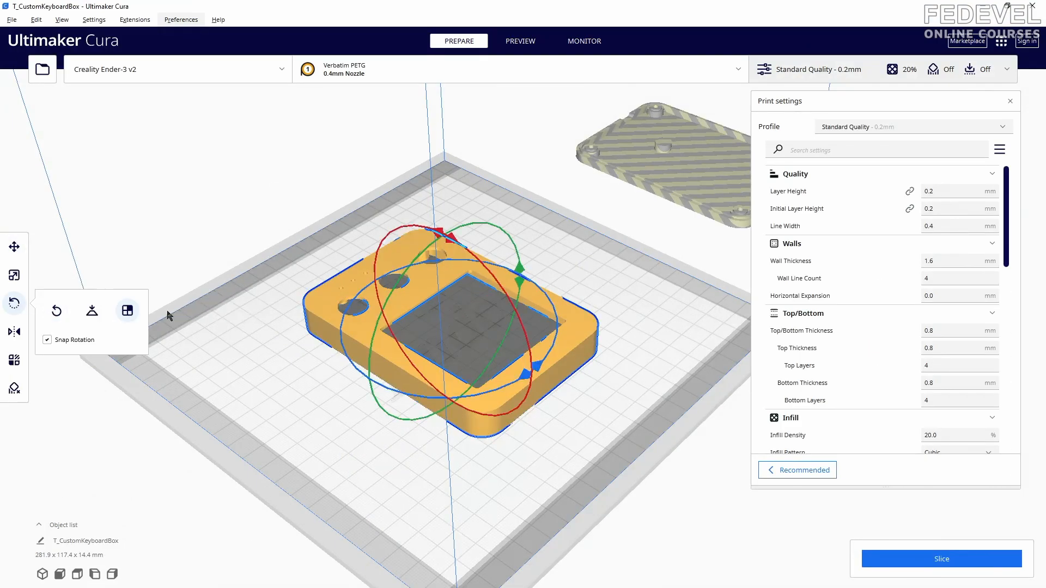
click(391, 312)
- Move the top shell toward one corner of the build plate, to X about -53.5 mm, making room for the bottom shell
click(640, 168)
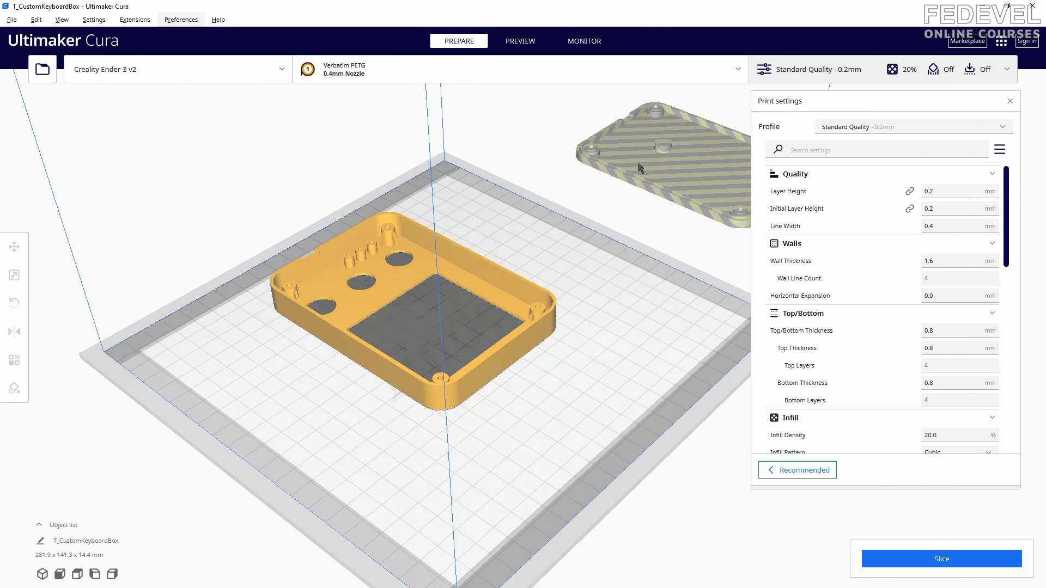
click(14, 246)
scroll(363, 248, down, 3)
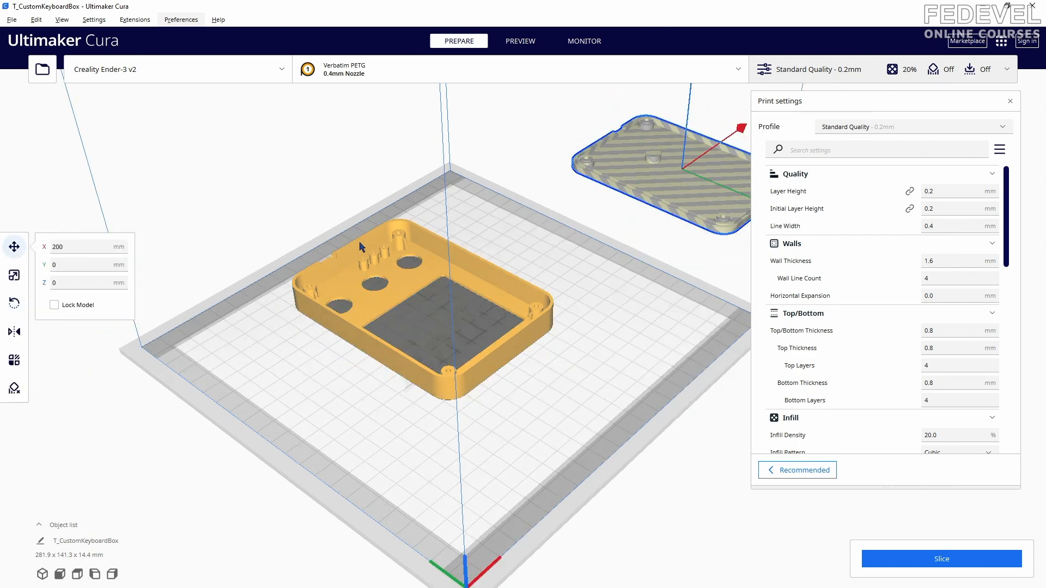
click(434, 317)
drag(503, 256, 442, 305)
drag(442, 404, 423, 390)
- Move the bottom shell onto the build plate beside the top shell, to X about 57 mm and Y about -36 mm
click(665, 190)
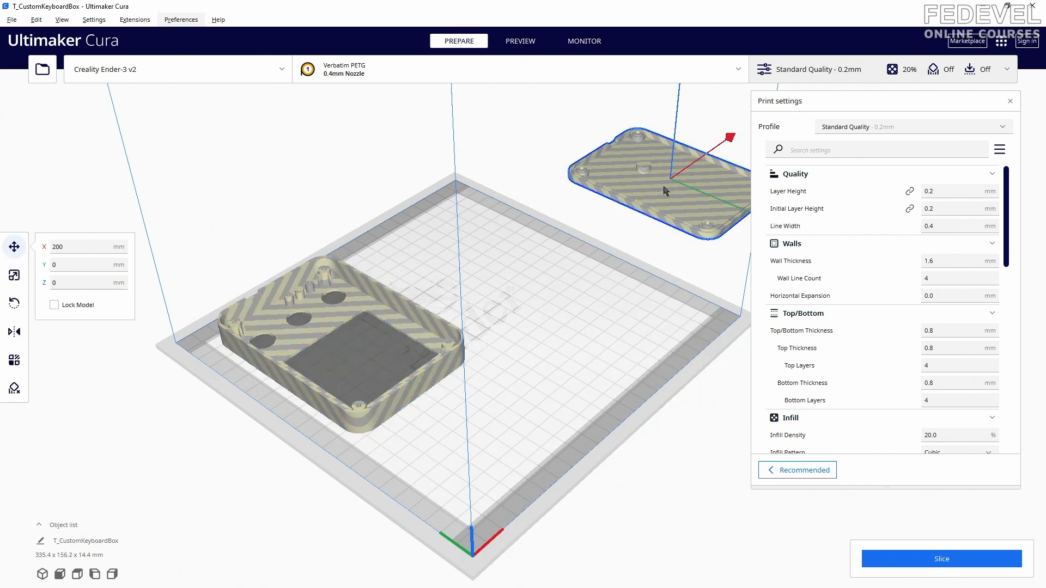
drag(731, 136, 604, 219)
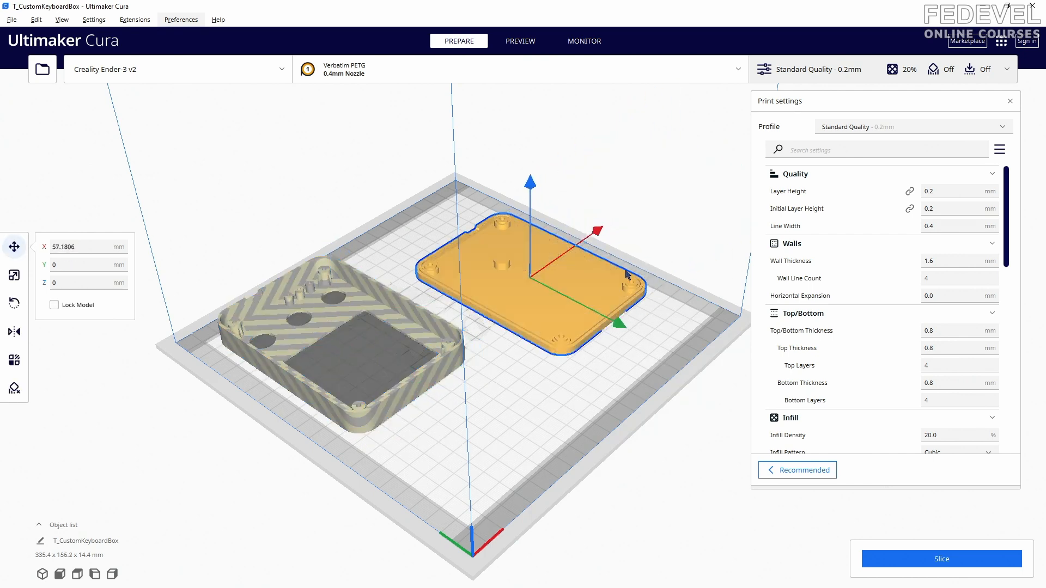
drag(611, 323, 560, 300)
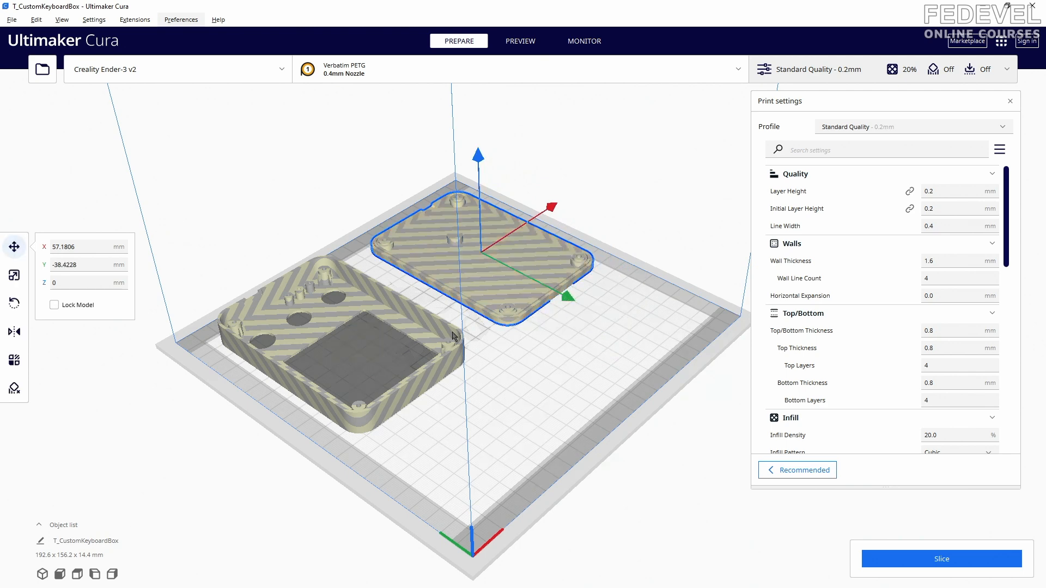
click(465, 344)
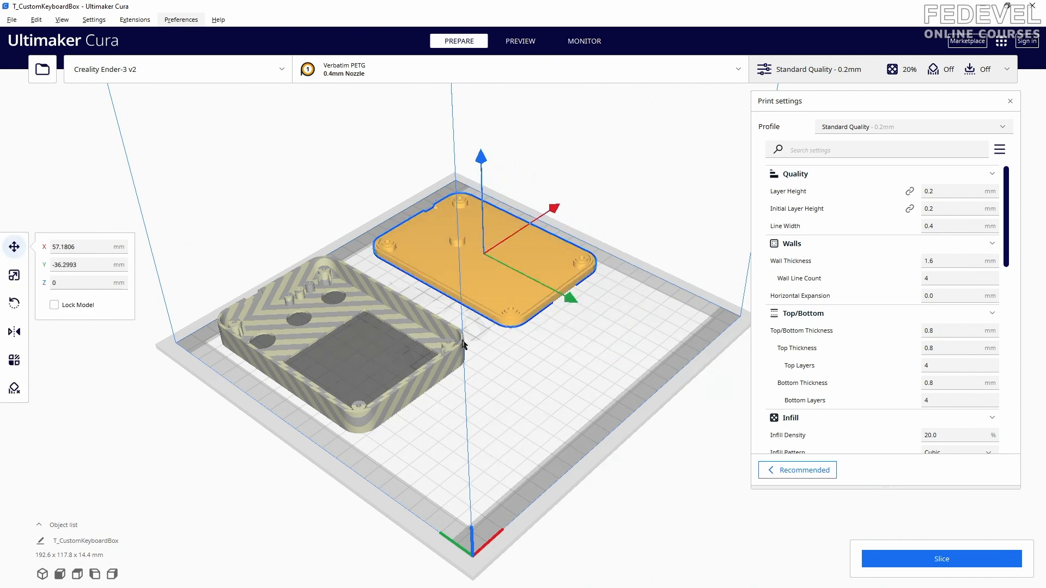
- Shift the top shell along the Y axis to about -34.7 mm to bring it in line with the bottom shell
click(334, 334)
drag(417, 389, 422, 392)
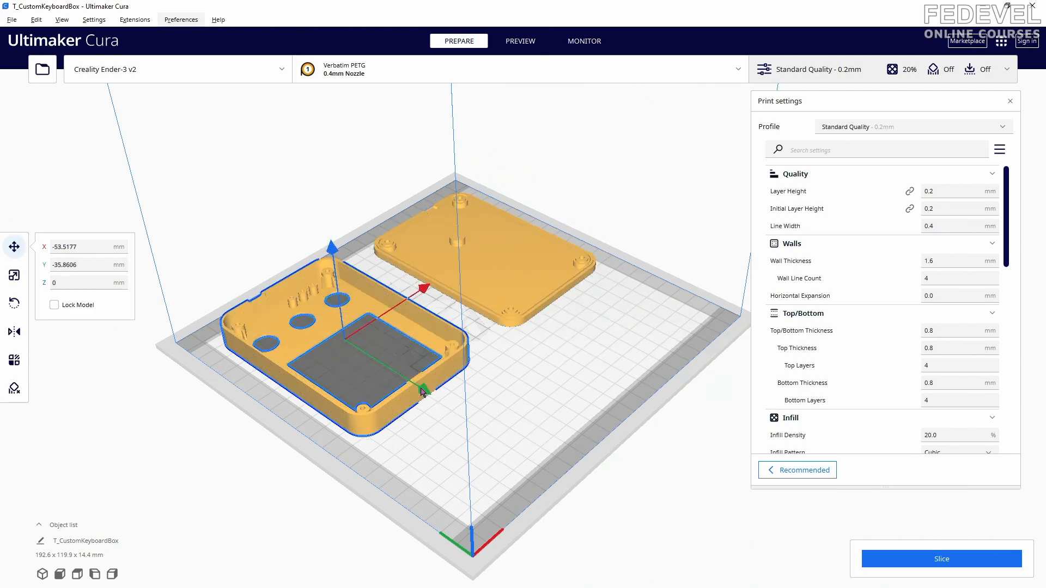
right_drag(495, 370, 543, 402)
drag(533, 413, 536, 414)
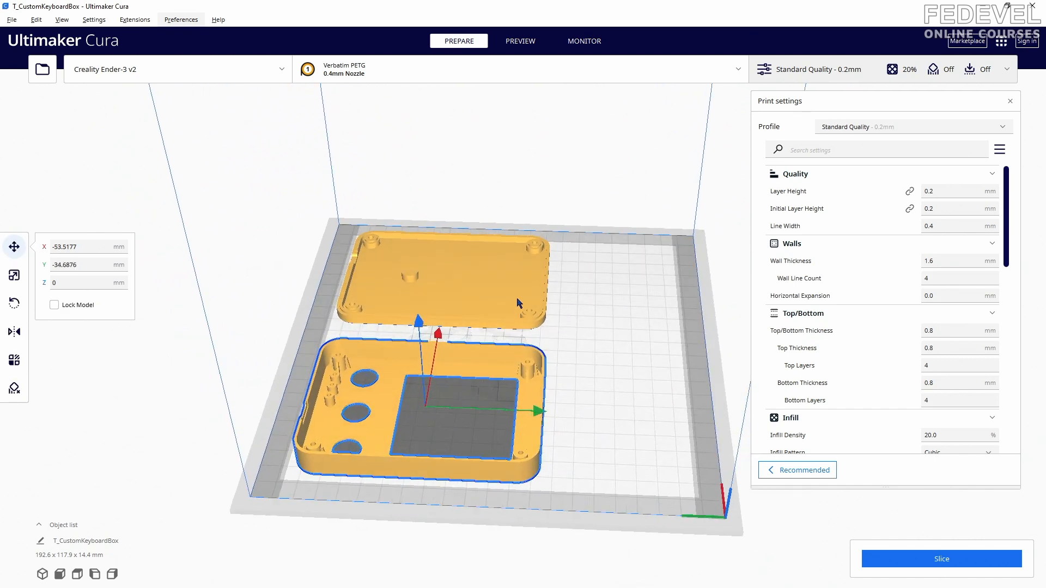
- Reposition the bottom shell closer to the top shell, at X about 53.7 mm and Y about -34.8 mm
click(514, 295)
drag(557, 284, 564, 285)
right_drag(573, 335, 591, 366)
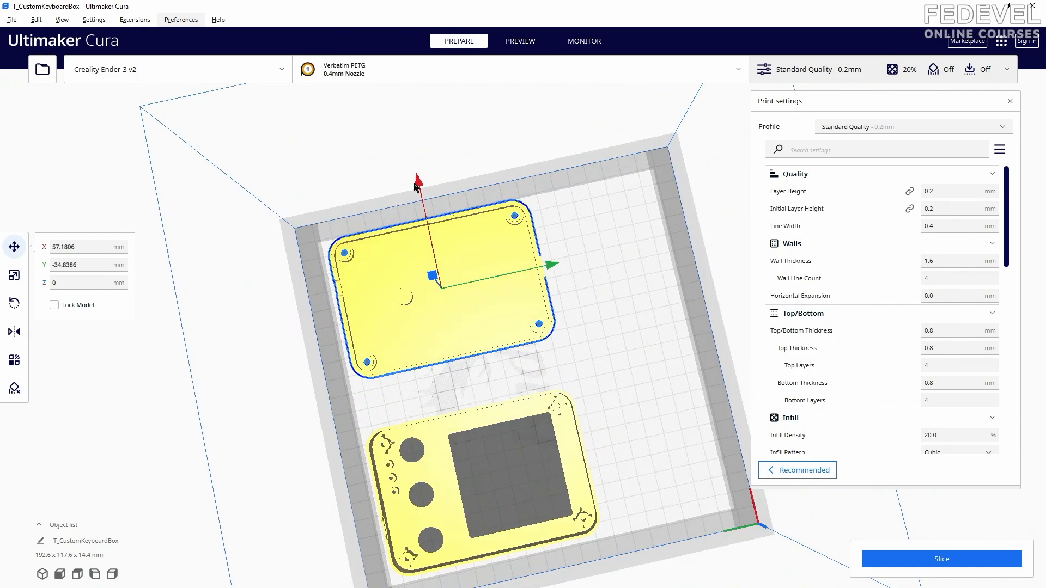
drag(414, 187, 436, 234)
- Enable support generation and set the support placement to Touching Buildplate
right_drag(558, 497, 553, 420)
drag(1007, 200, 1000, 381)
click(925, 351)
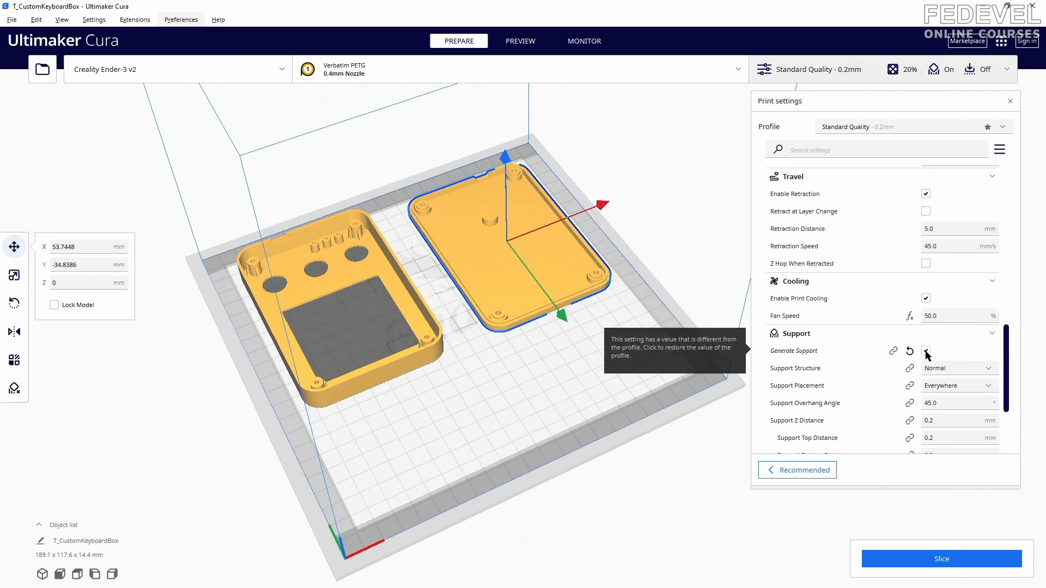
click(942, 387)
click(943, 400)
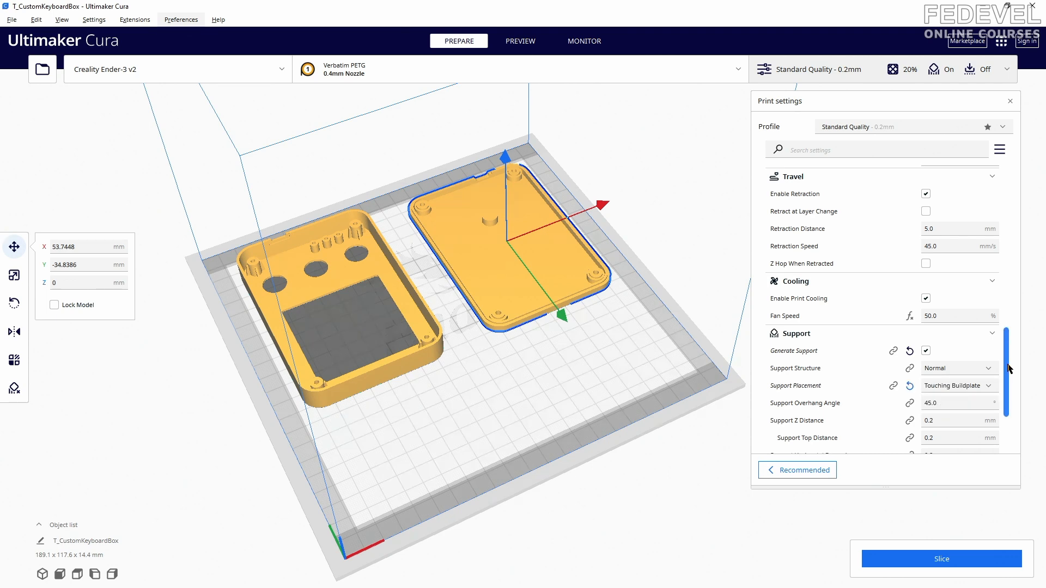
- Set the build plate adhesion type to Brim with a brim line count of 8
drag(1008, 369, 1007, 410)
click(955, 375)
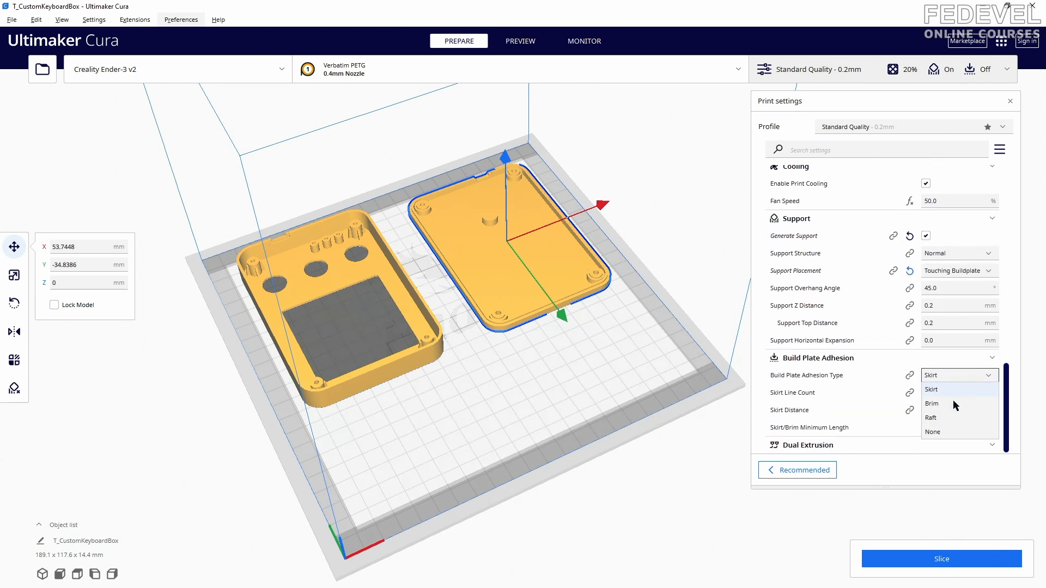
click(952, 402)
click(952, 426)
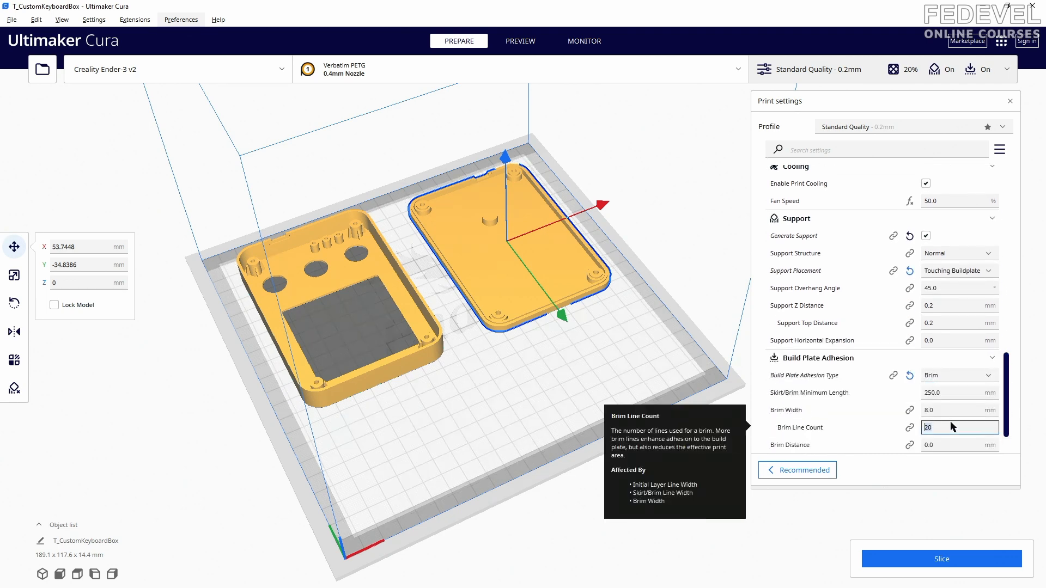
text(8)
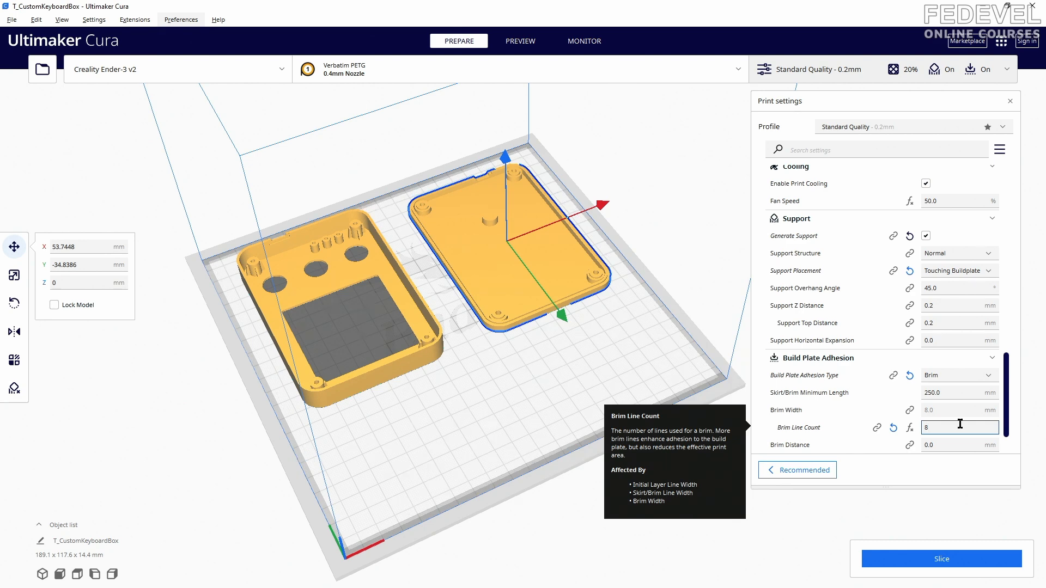
- Slice both shells and check the result in the preview
click(947, 558)
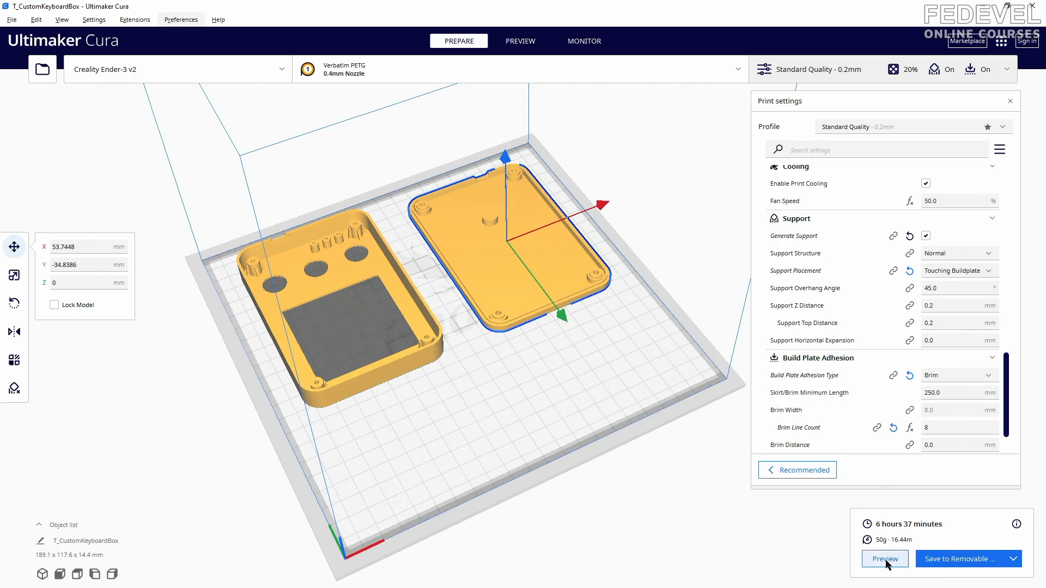
click(884, 558)
right_drag(530, 401, 450, 453)
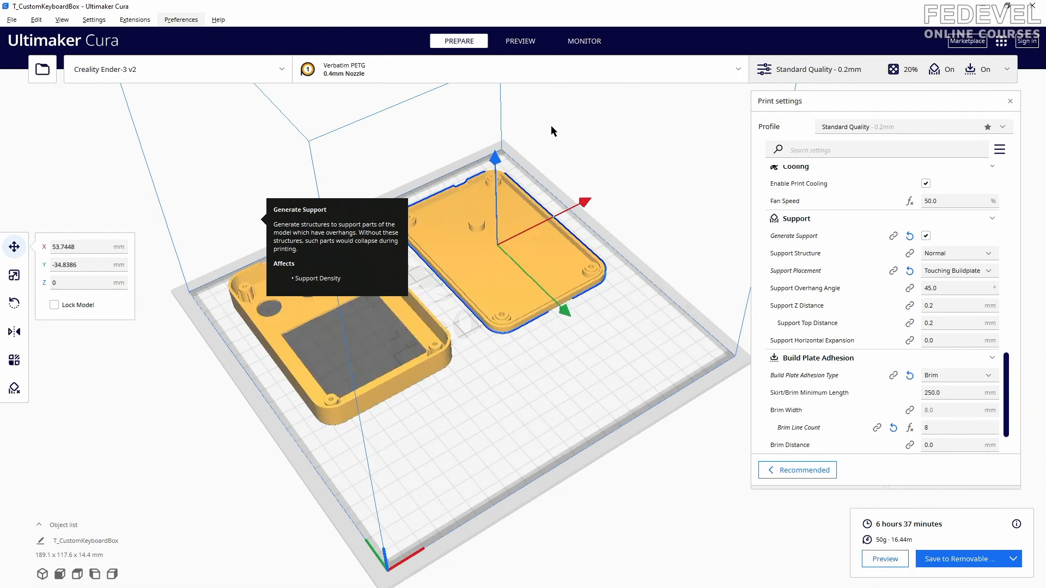
- Move the two shells farther apart along X, with the top shell at about -58.7 mm, and slice them again
drag(585, 205, 593, 201)
click(428, 340)
drag(434, 275, 427, 280)
right_drag(643, 279, 623, 268)
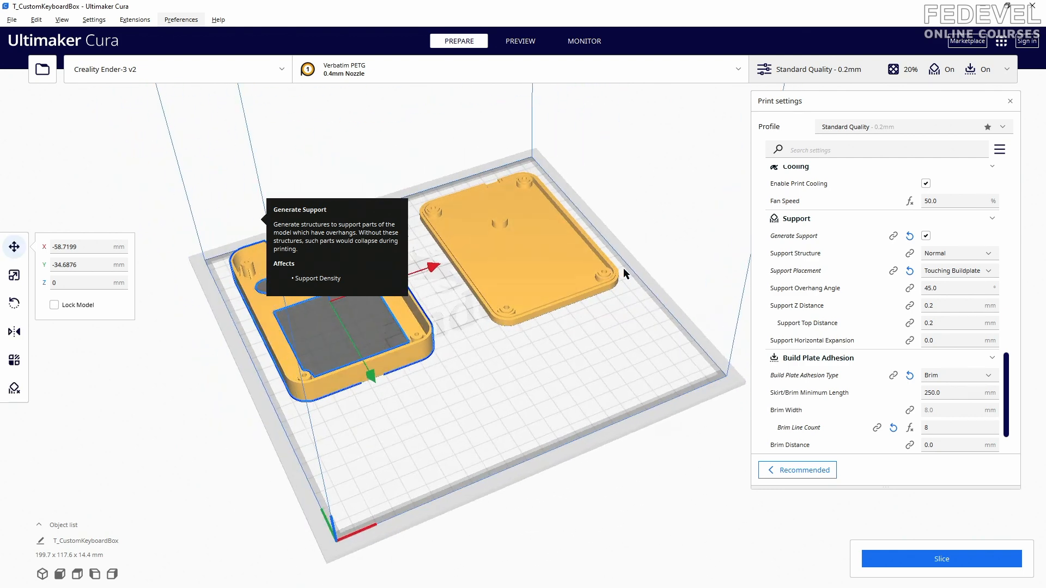
click(946, 560)
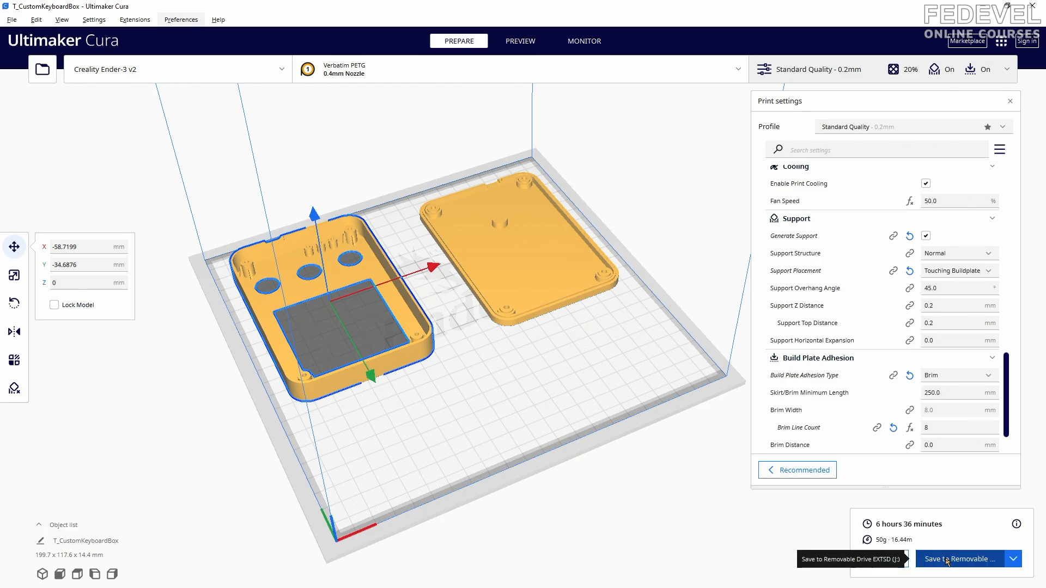
- Examine the sliced shells in the layer preview from above and below, and run through the layers to check brim and supports
right_drag(415, 399, 429, 374)
scroll(389, 234, up, 5)
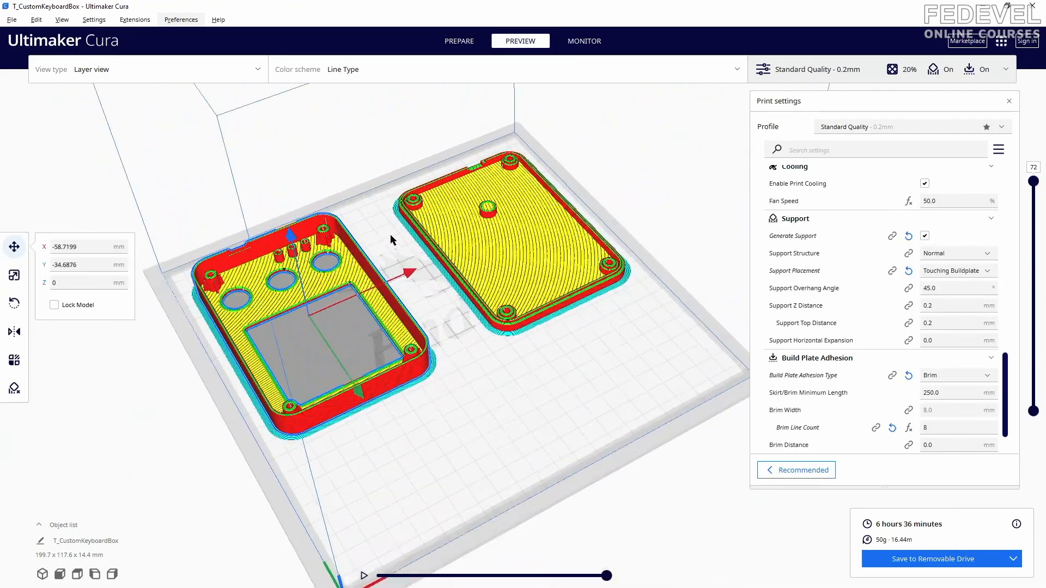
middle_drag(414, 243, 528, 254)
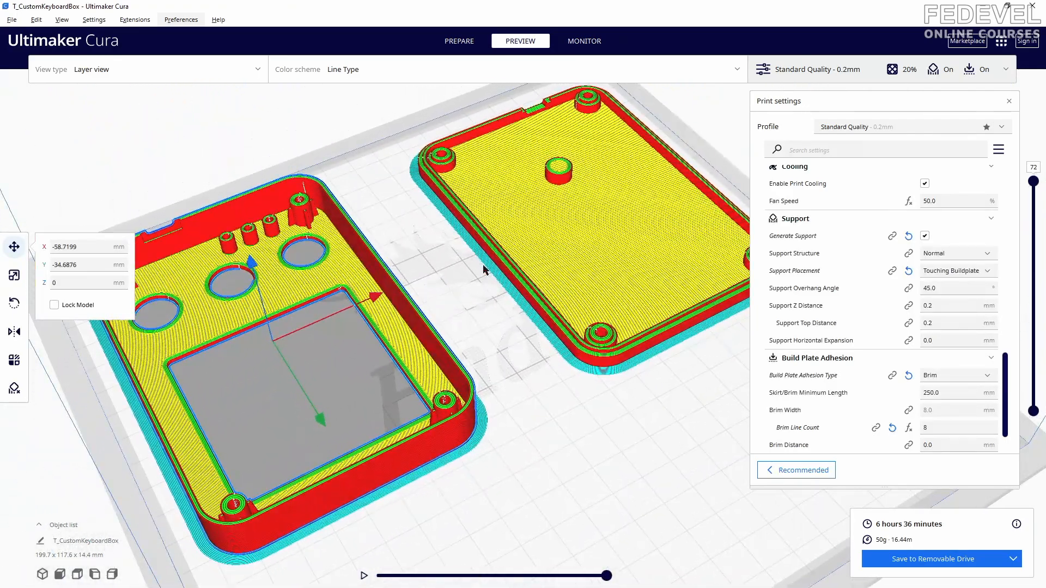
right_drag(457, 270, 484, 113)
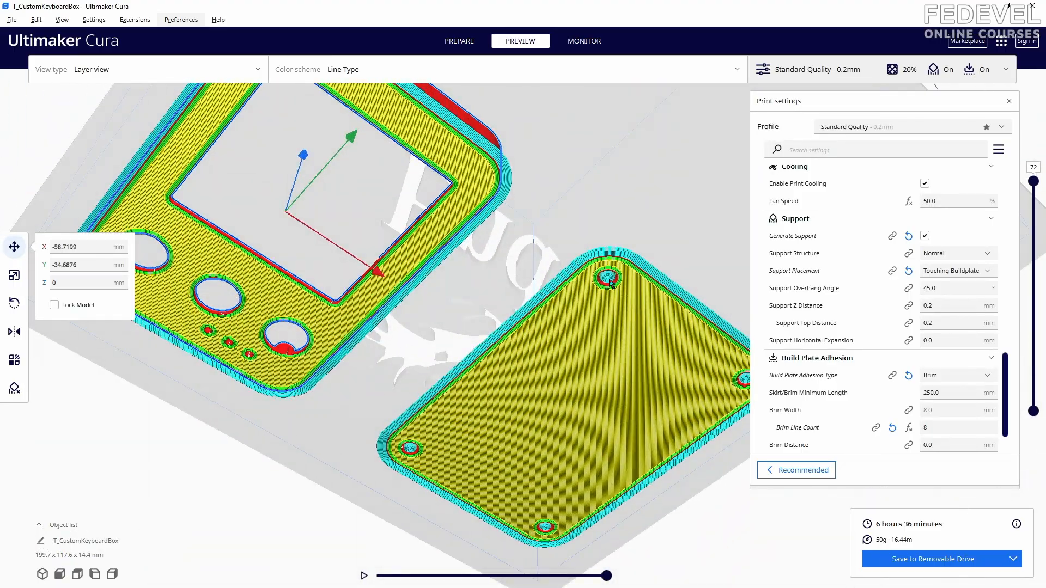
right_drag(569, 157, 556, 329)
scroll(480, 343, down, 3)
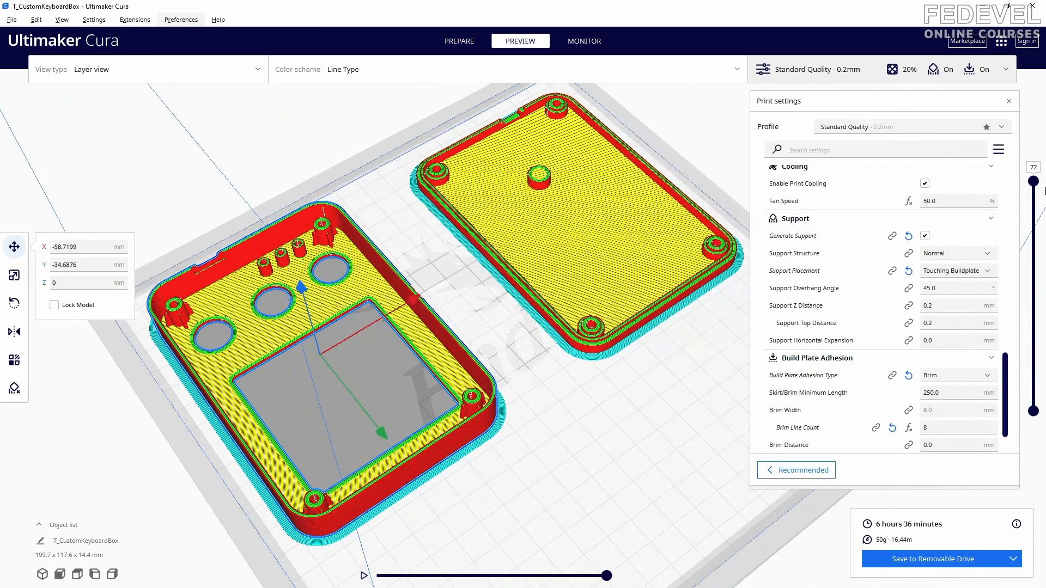
drag(1034, 188, 1035, 445)
drag(1033, 394, 1039, 162)
- Save the sliced print to the removable drive EXTSD (J:) and eject the drive
click(947, 556)
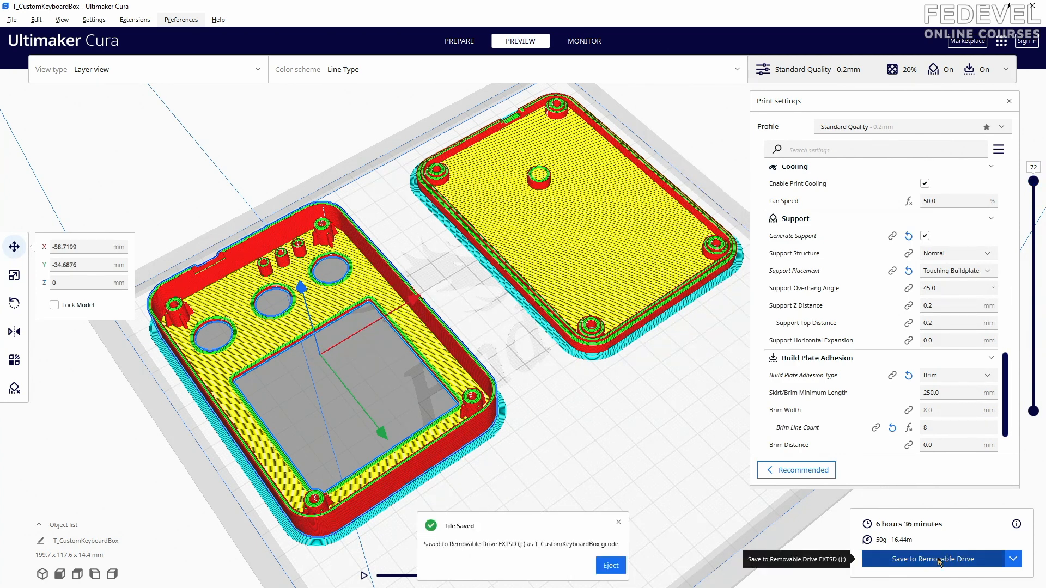
click(609, 566)
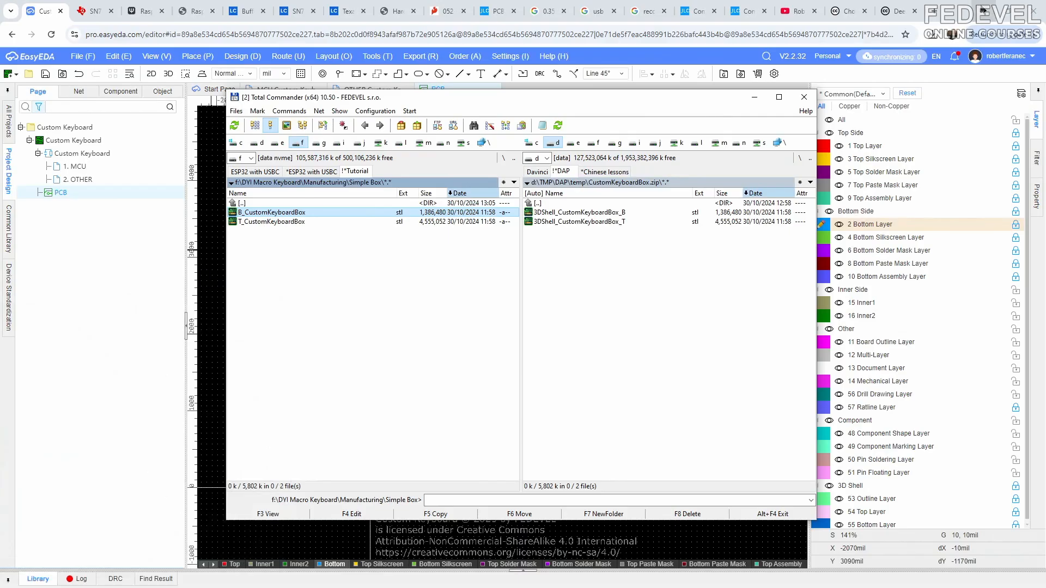
- Return to the PCB in EasyEDA and show only the Board Outline and the 3D shell's Top and Bottom layers
click(751, 98)
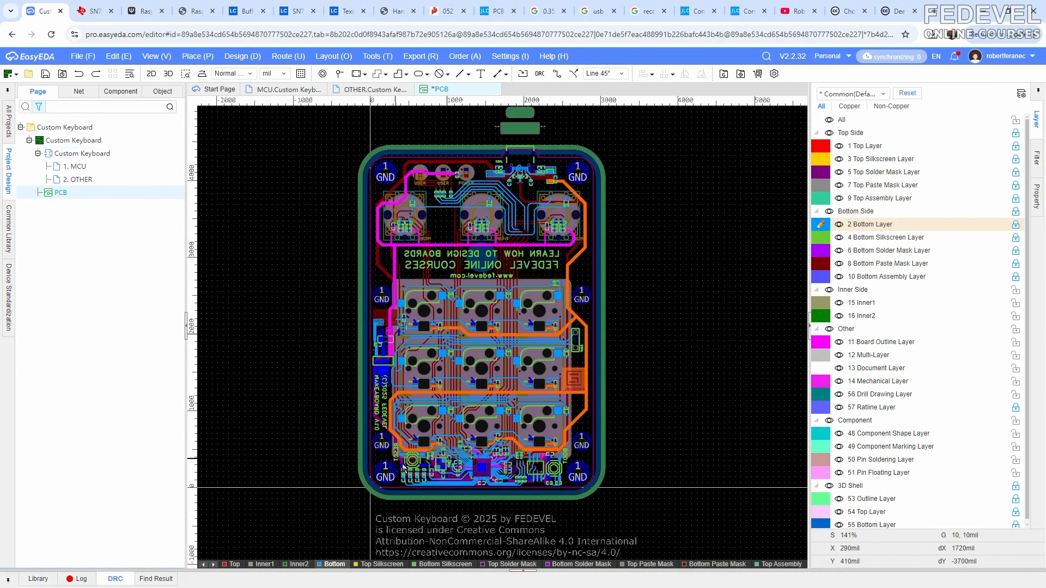
scroll(404, 466, up, 5)
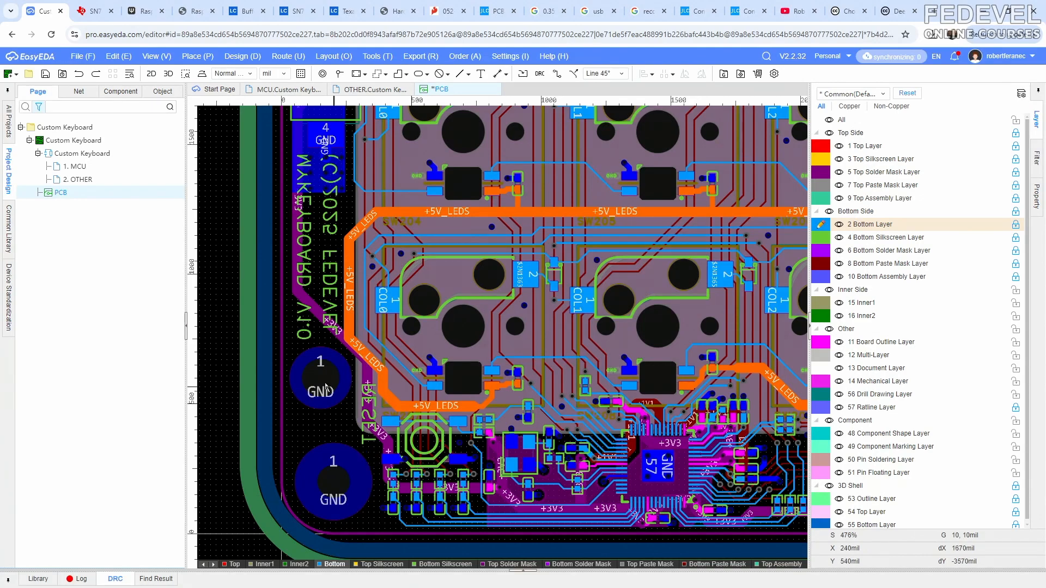
scroll(325, 387, down, 3)
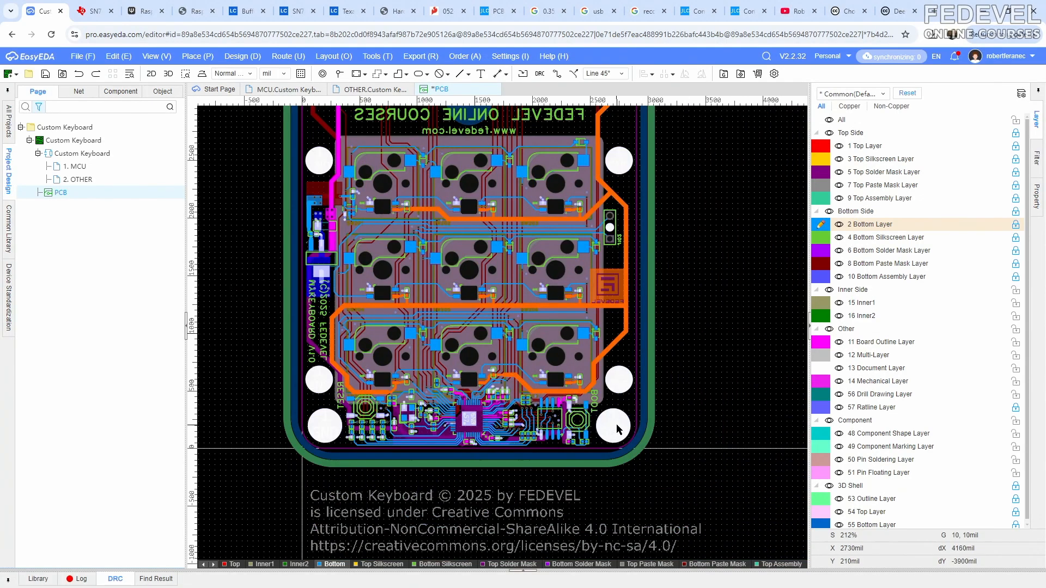
scroll(360, 411, up, 4)
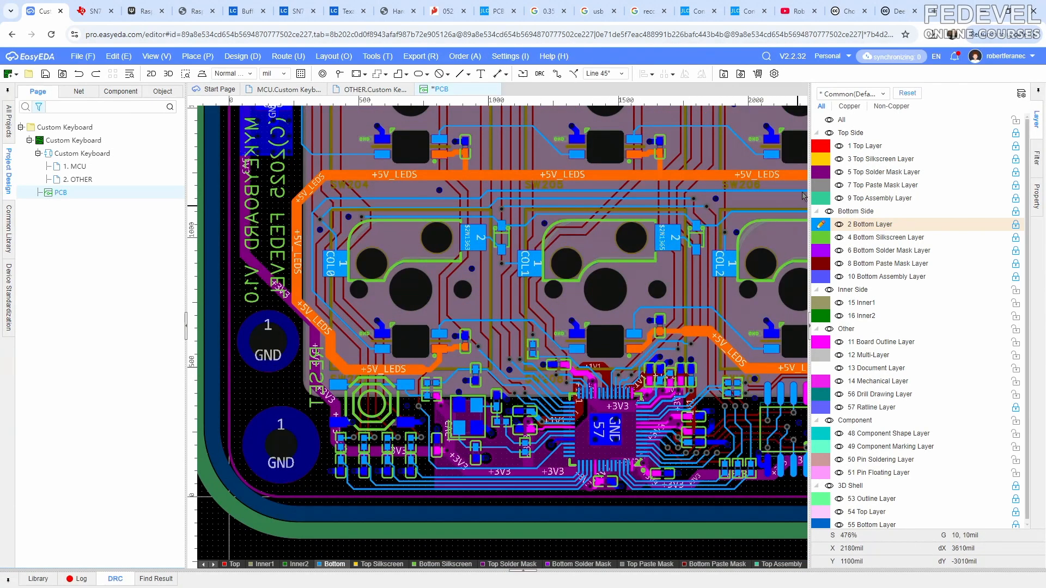
click(828, 120)
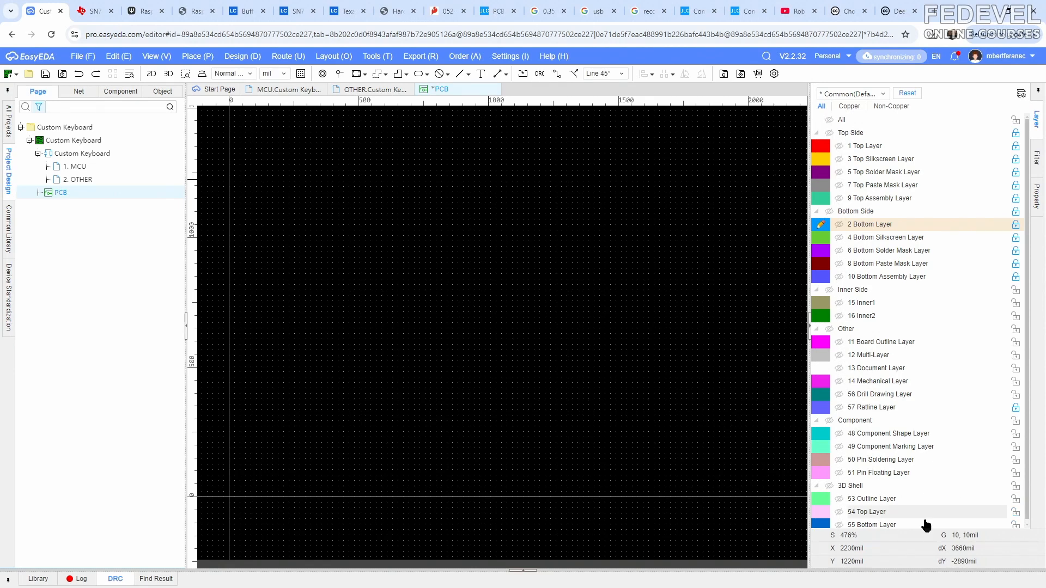
click(838, 525)
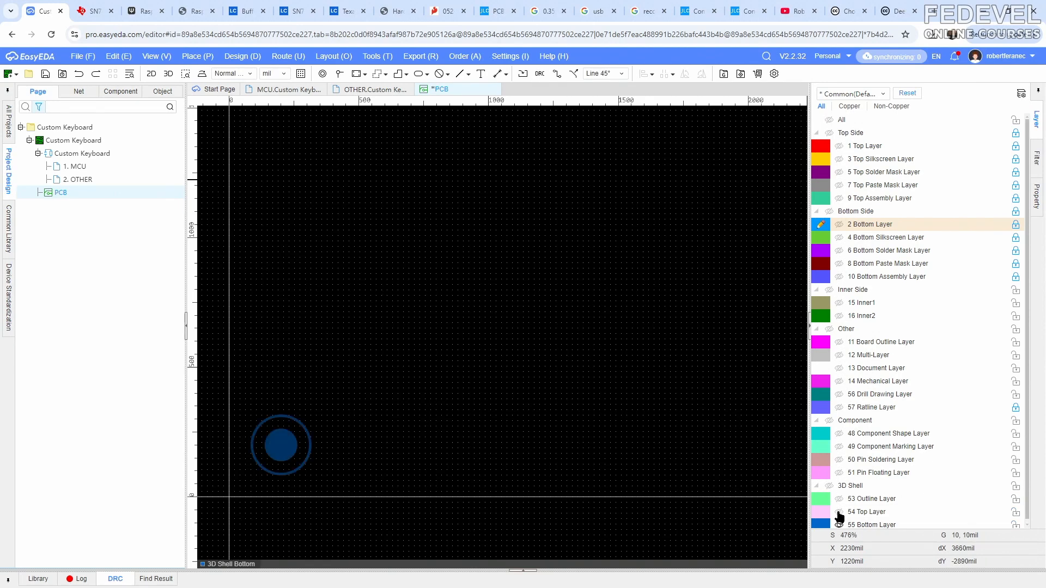
click(838, 513)
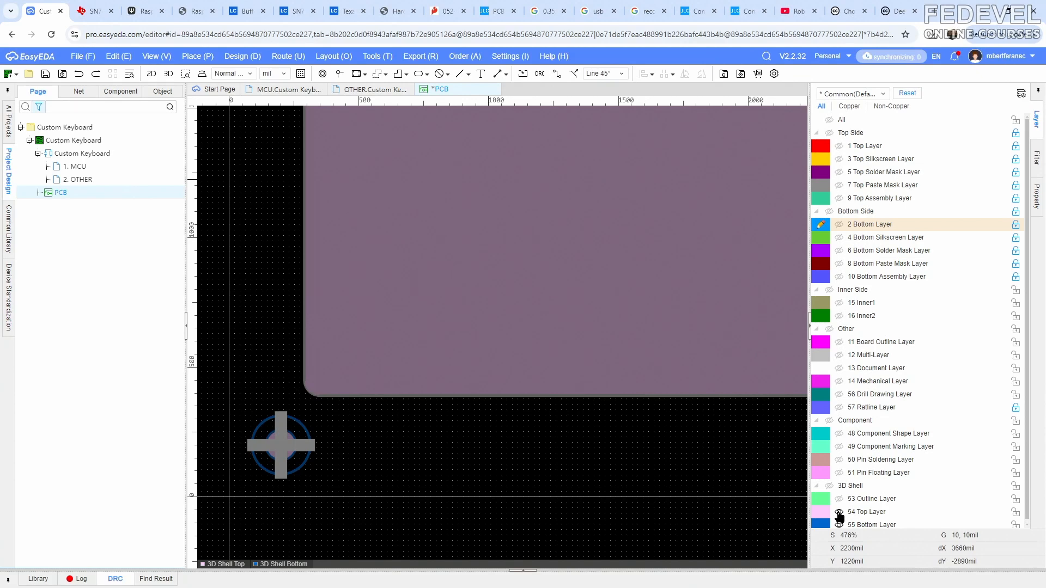
click(839, 342)
scroll(469, 407, down, 2)
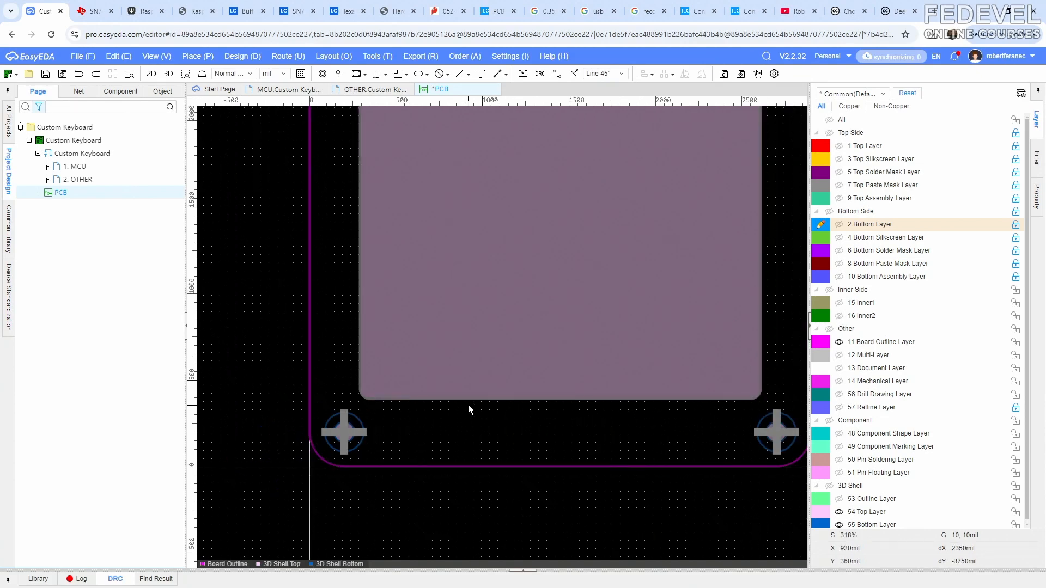
- Place a circular top/bottom slot region with a 50 mil radius at about X 610, Y 150 mil, beside the lower-left screw pillar
click(201, 57)
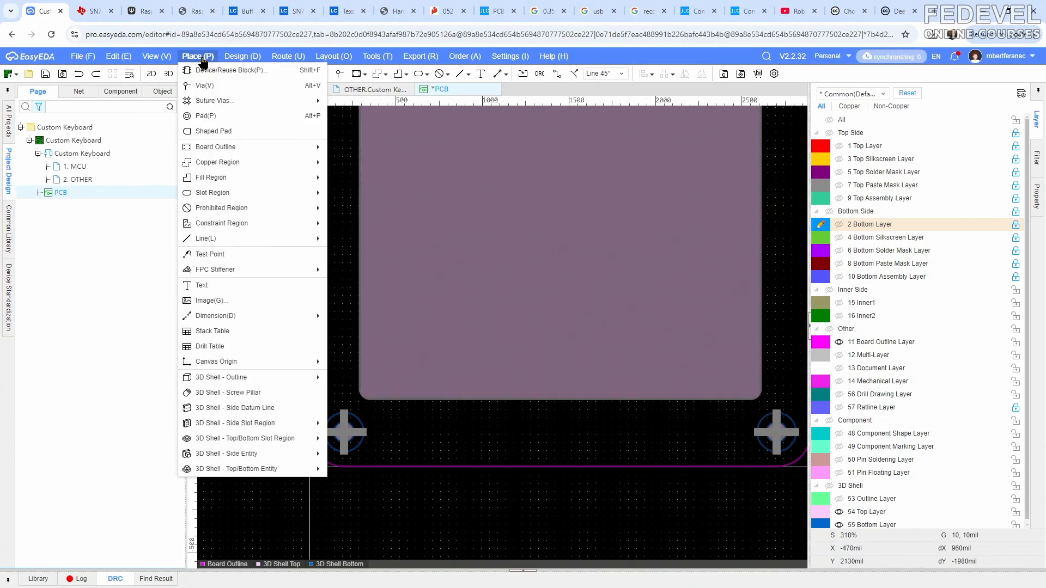
mouse_move(232, 440)
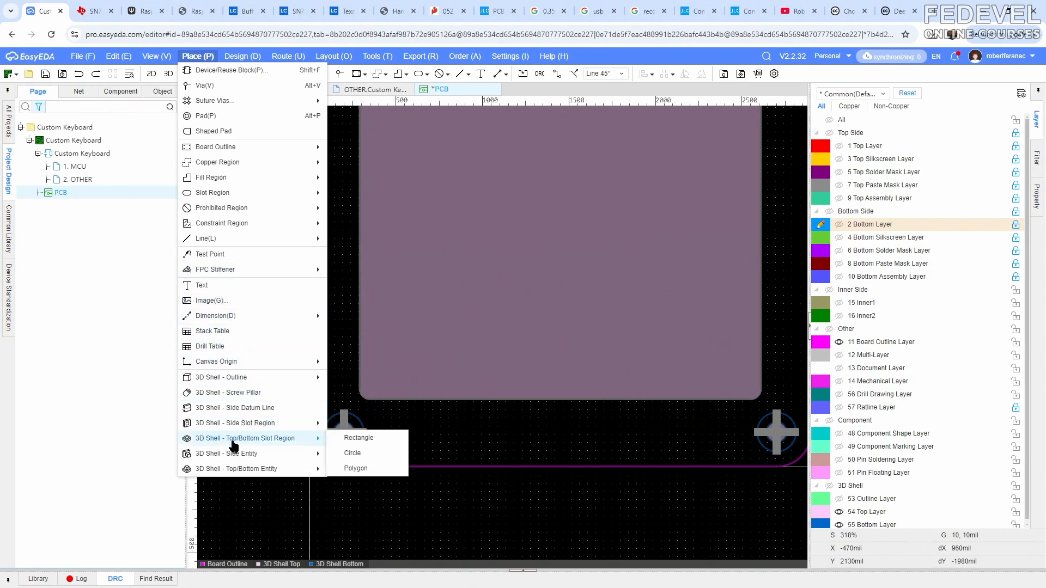
click(360, 438)
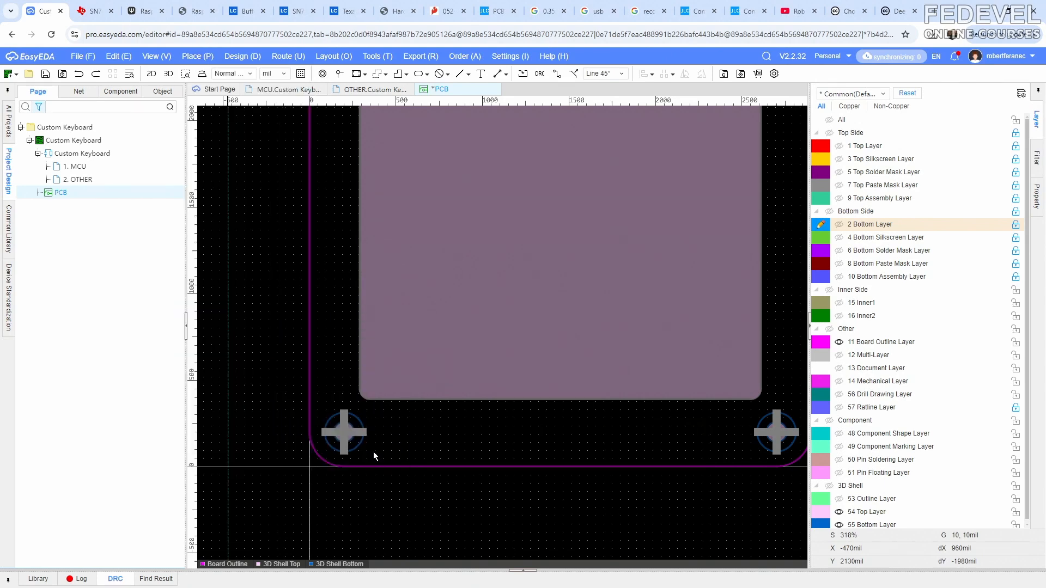
click(416, 441)
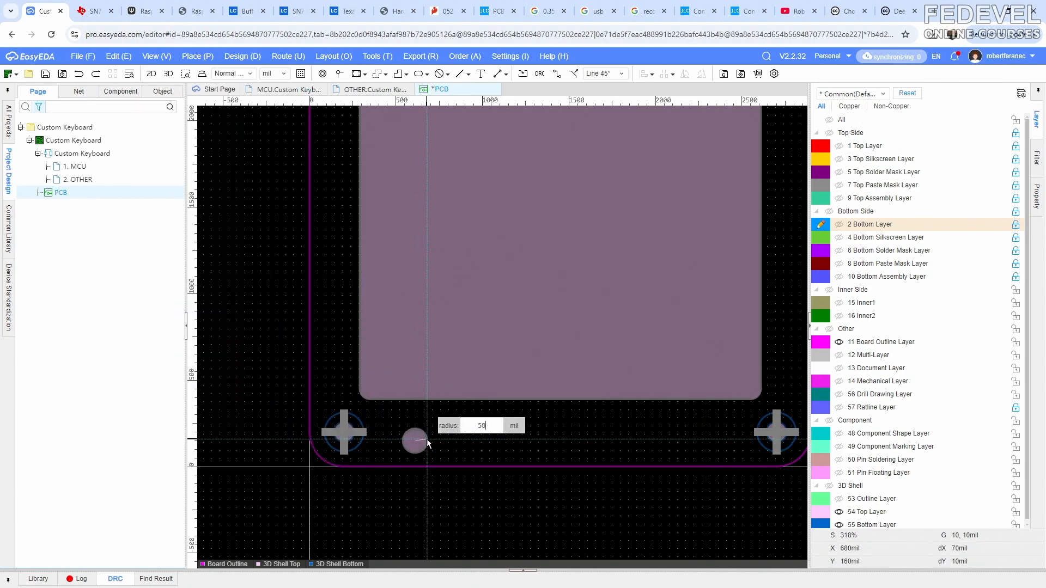
text(50)
key(Return)
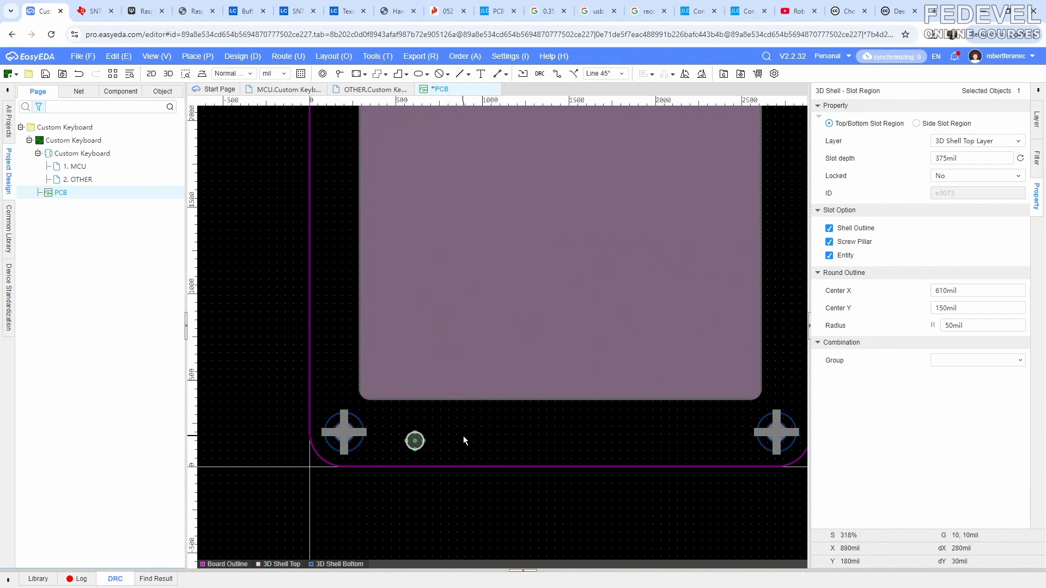
- Assign the circular slot region to the 3D Shell Bottom Layer
click(444, 443)
click(418, 442)
click(972, 142)
click(972, 171)
click(487, 432)
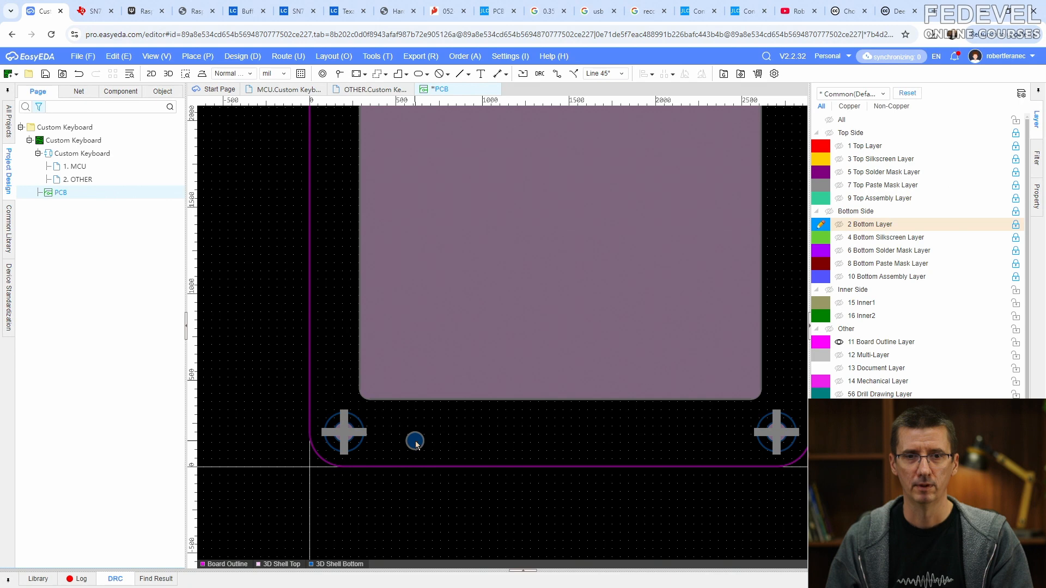
- Show the Bottom Silkscreen Layer and move the circular slot onto the RESET button, centred at 550, 360 mil
click(839, 239)
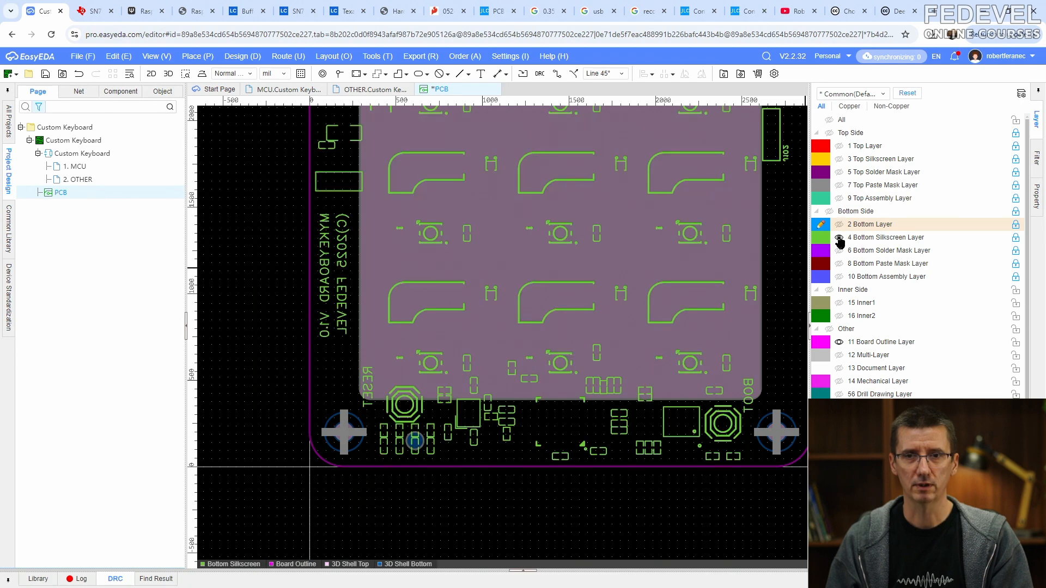
scroll(423, 445, up, 2)
drag(463, 412, 439, 371)
scroll(405, 425, down, 3)
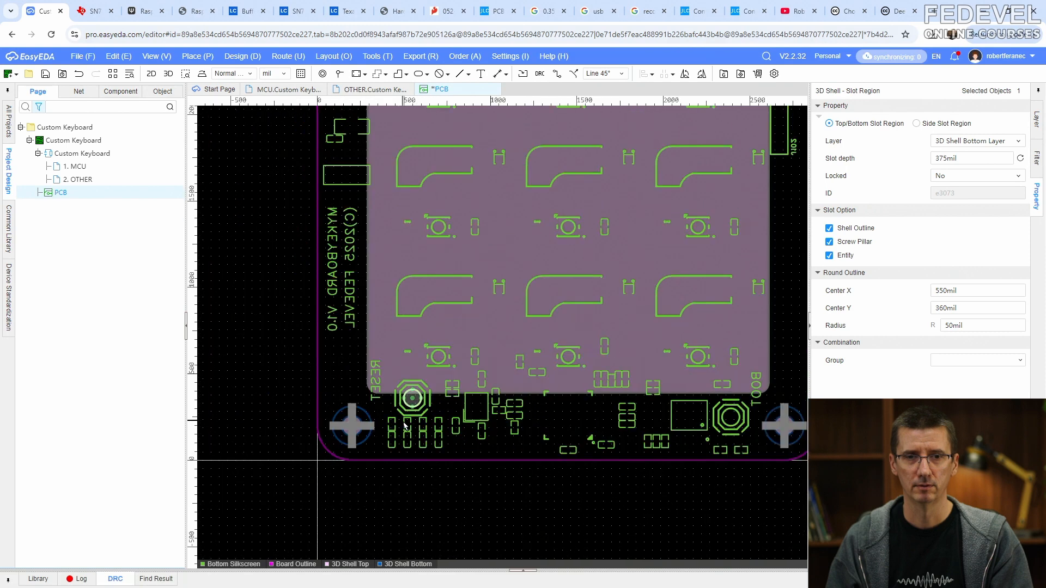
click(464, 451)
scroll(464, 451, down, 2)
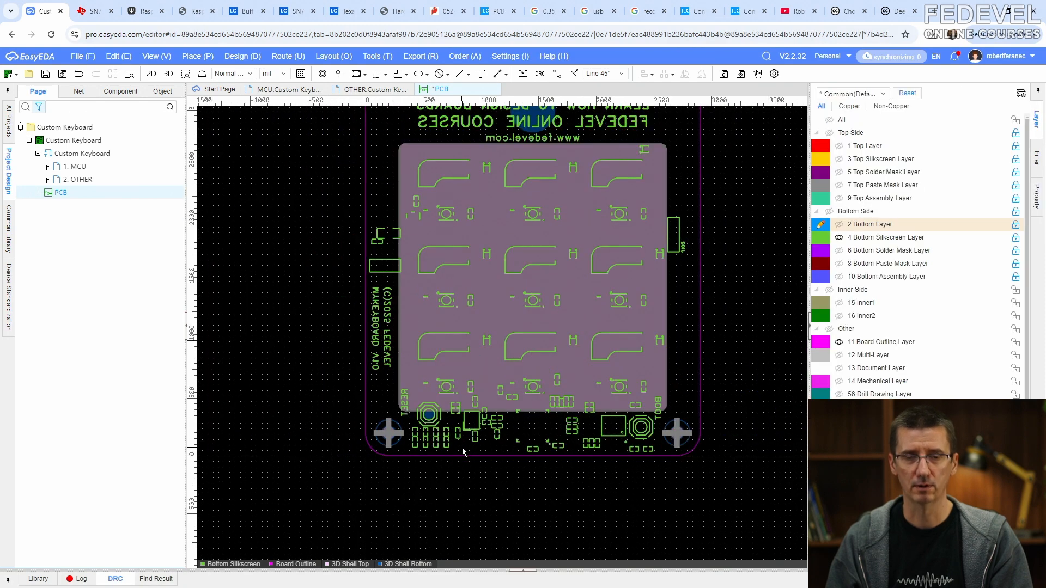
- Open the 3D shell preview and examine the RESET hole from below and in wireframe, returning to the PCB editor
click(168, 57)
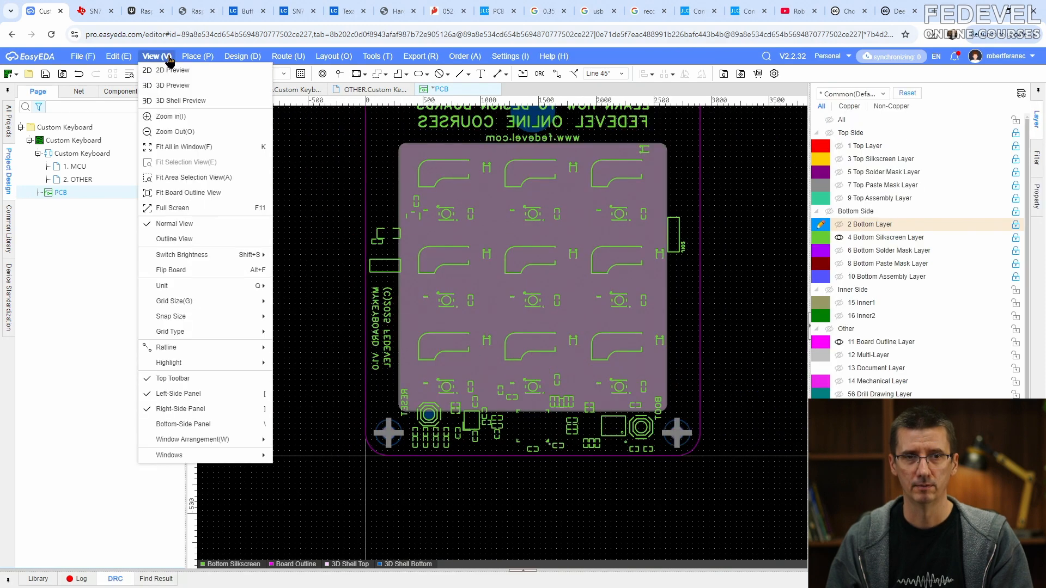
click(164, 102)
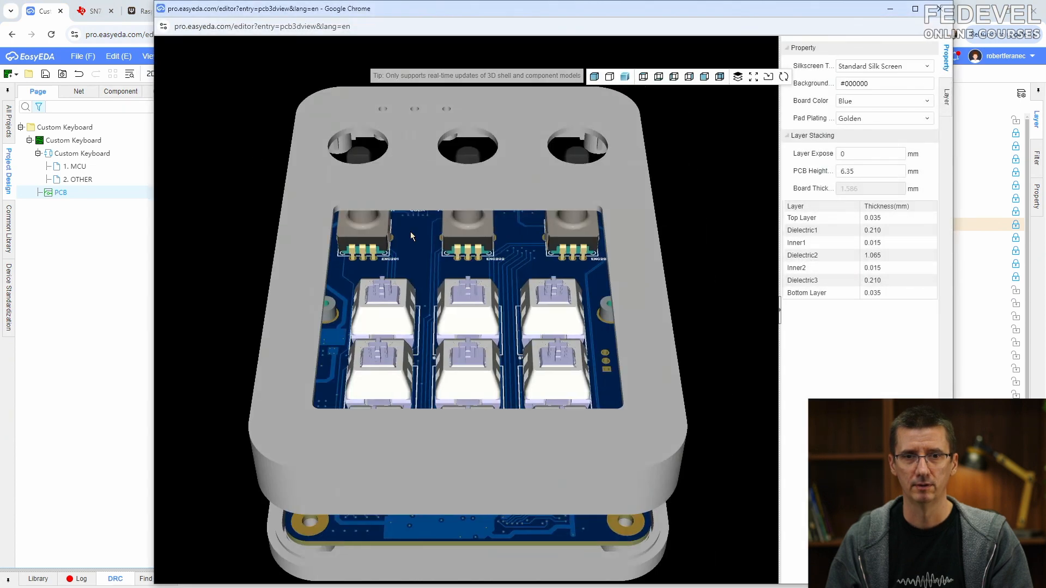
scroll(480, 230, down, 3)
drag(398, 403, 485, 182)
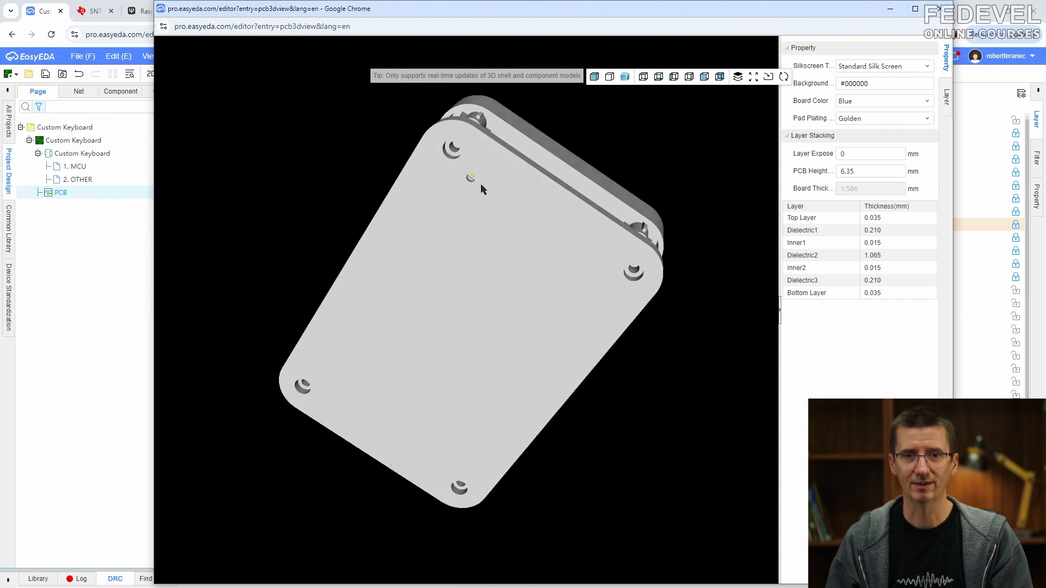
click(609, 78)
drag(472, 173, 460, 430)
scroll(463, 308, up, 5)
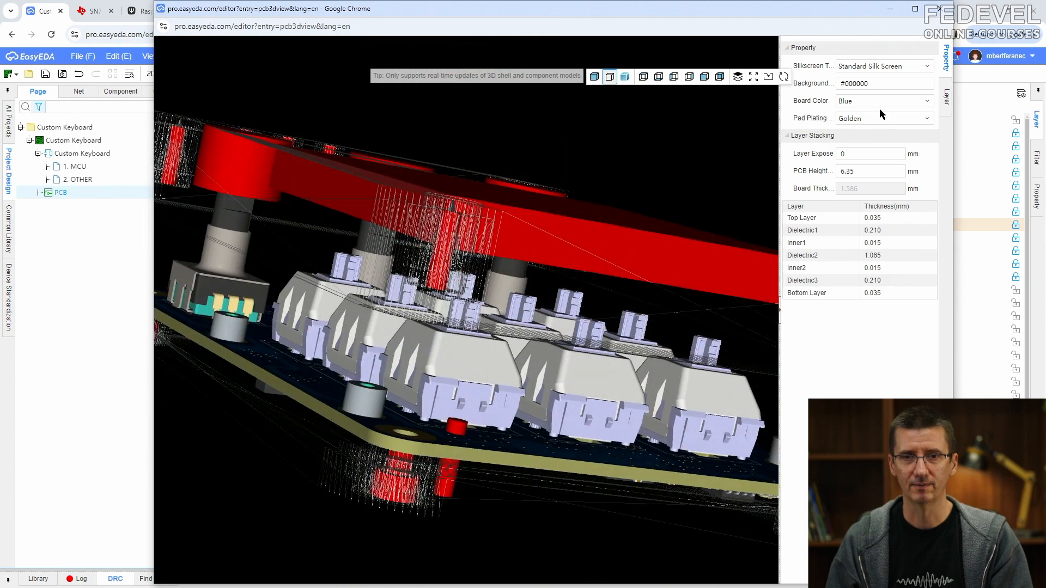
click(959, 18)
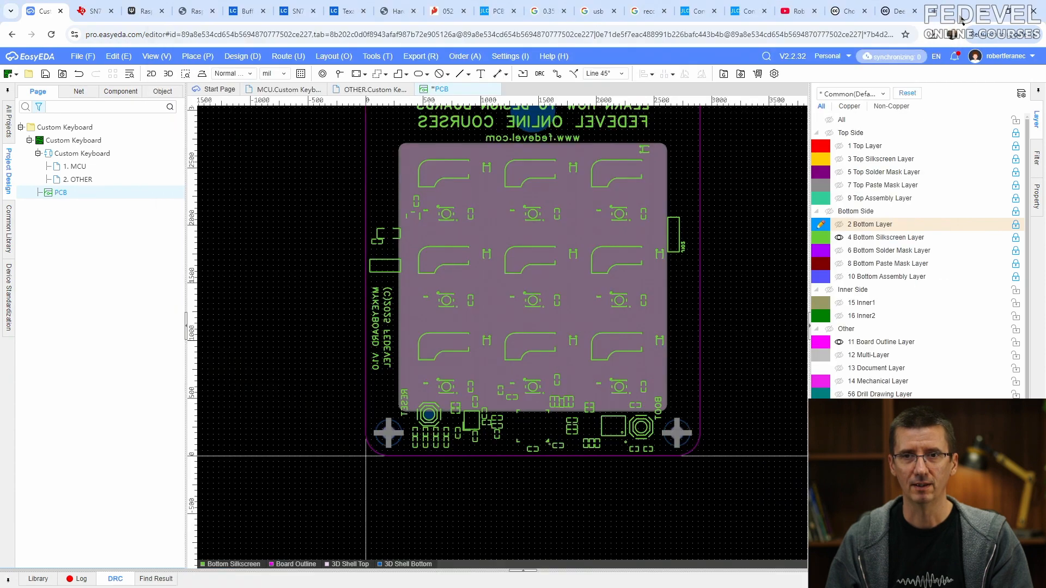
- Set the RESET slot region's depth to 200 mil
click(430, 415)
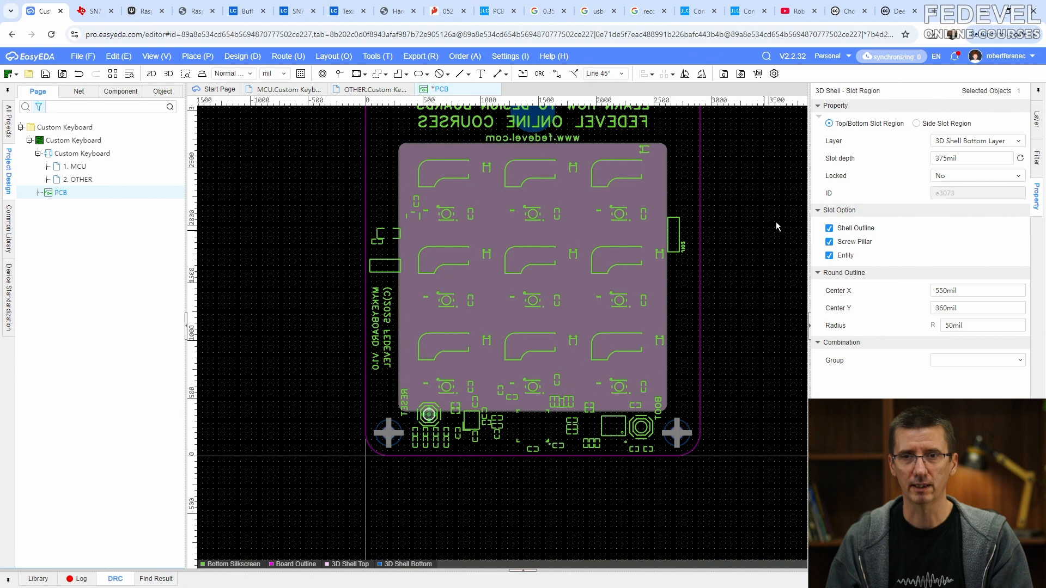
double_click(945, 159)
text(375)
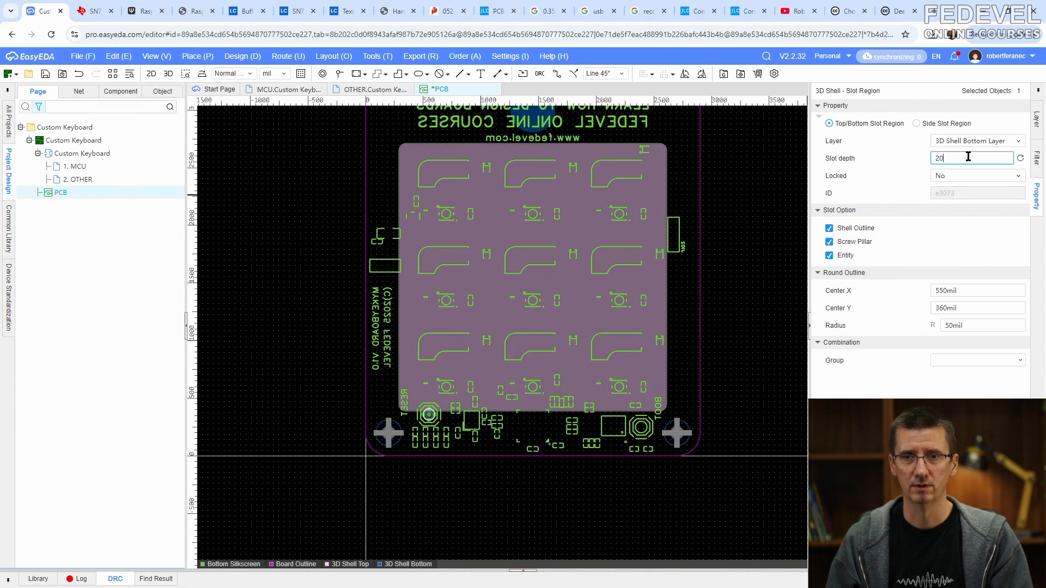
key(Return)
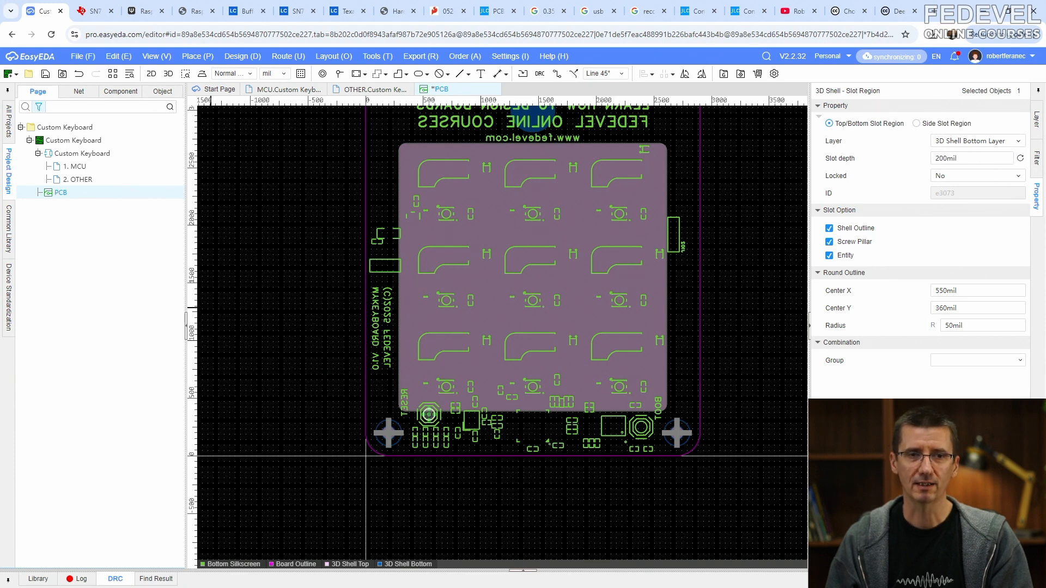
- Return to the 3D shell preview and examine the shortened RESET cutout in wireframe and solid display
key(alt+Tab)
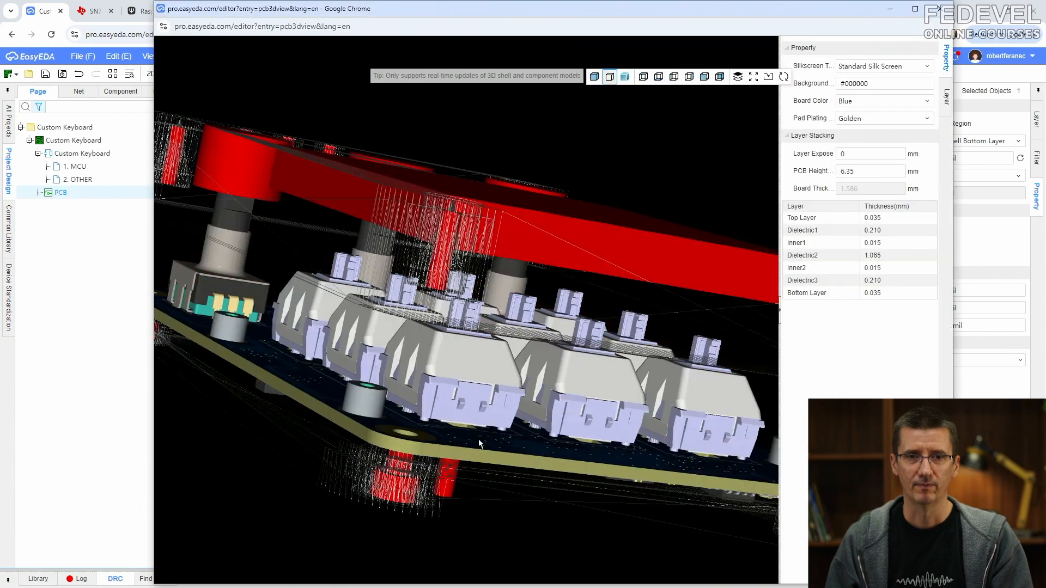
drag(478, 439, 411, 369)
click(594, 76)
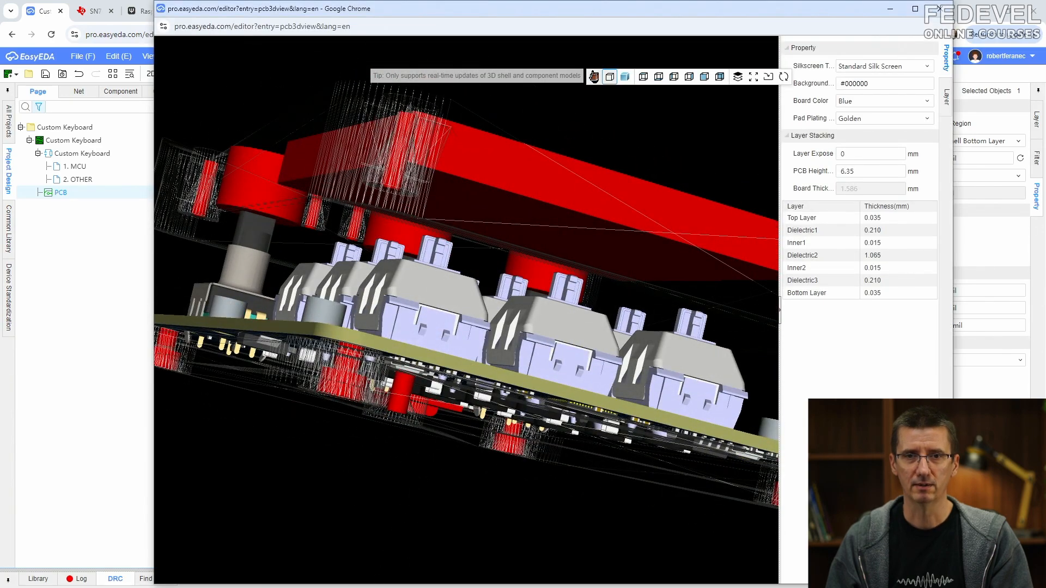
drag(500, 281, 439, 277)
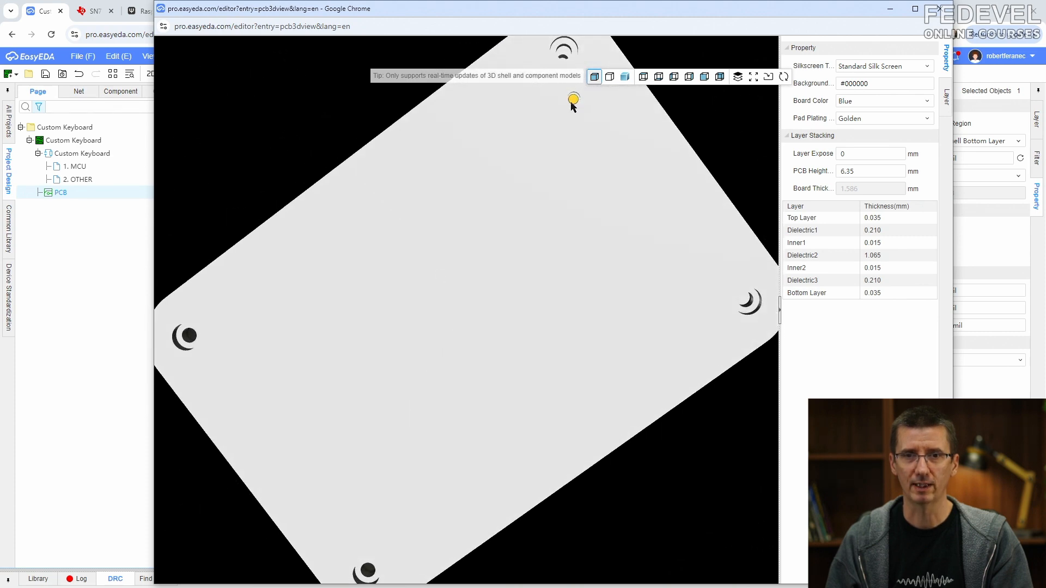
drag(574, 105, 475, 316)
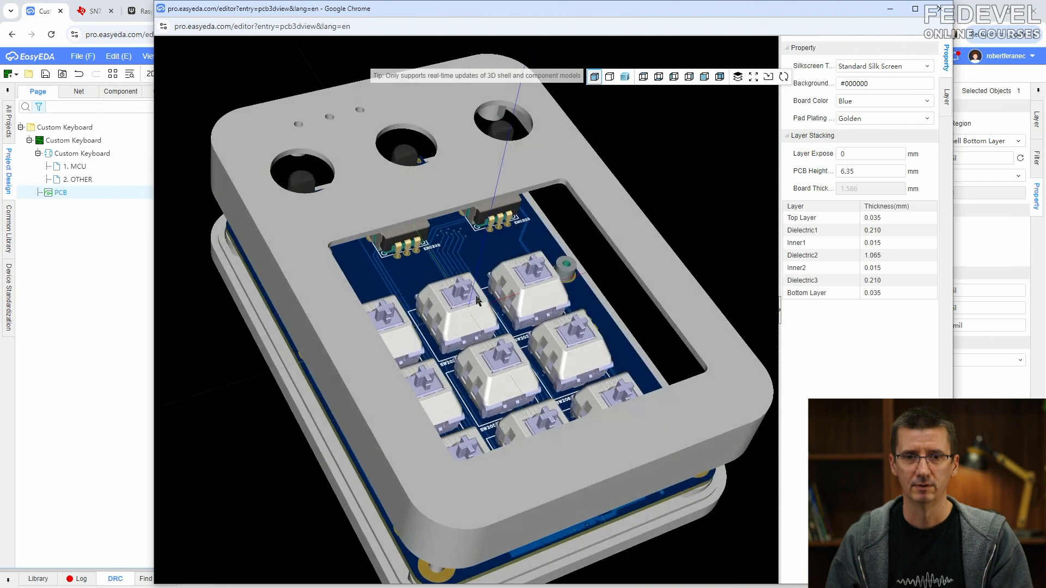
- Spread the enclosure parts apart in the 3D preview and examine the RESET hole closely from below
click(737, 78)
drag(663, 96, 681, 97)
drag(500, 320, 500, 196)
right_drag(498, 191, 521, 151)
scroll(486, 172, up, 2)
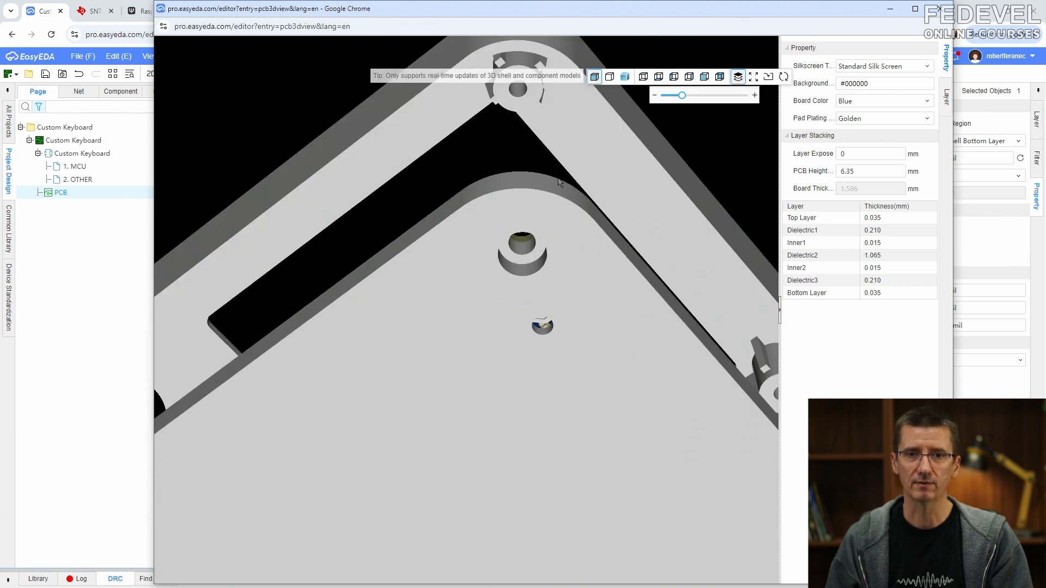
- Show only the 3D shell's Top Layer in the preview and examine the screw pillar stiffeners around the key opening
click(946, 96)
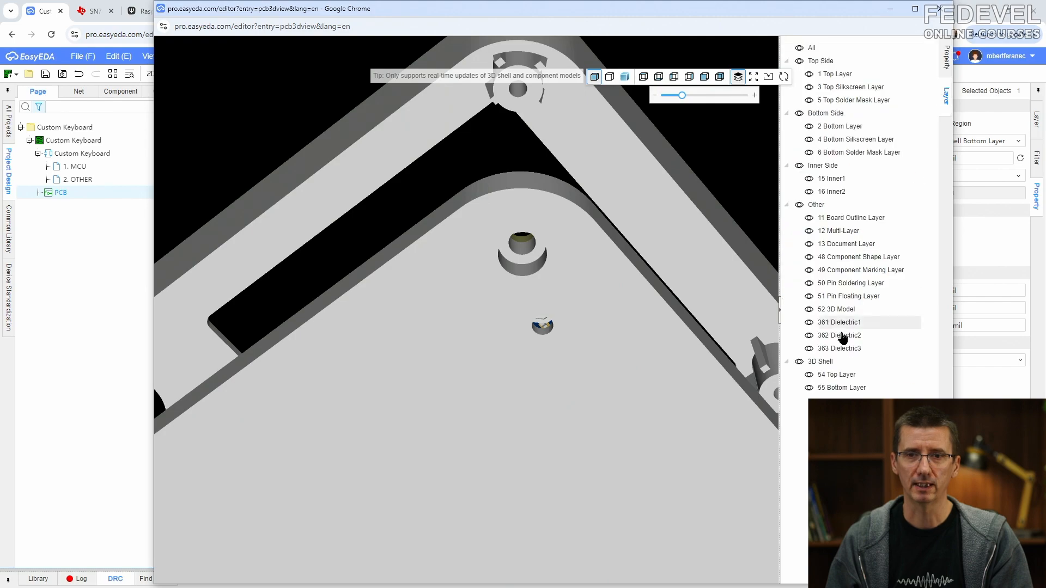
click(809, 387)
scroll(588, 283, up, 3)
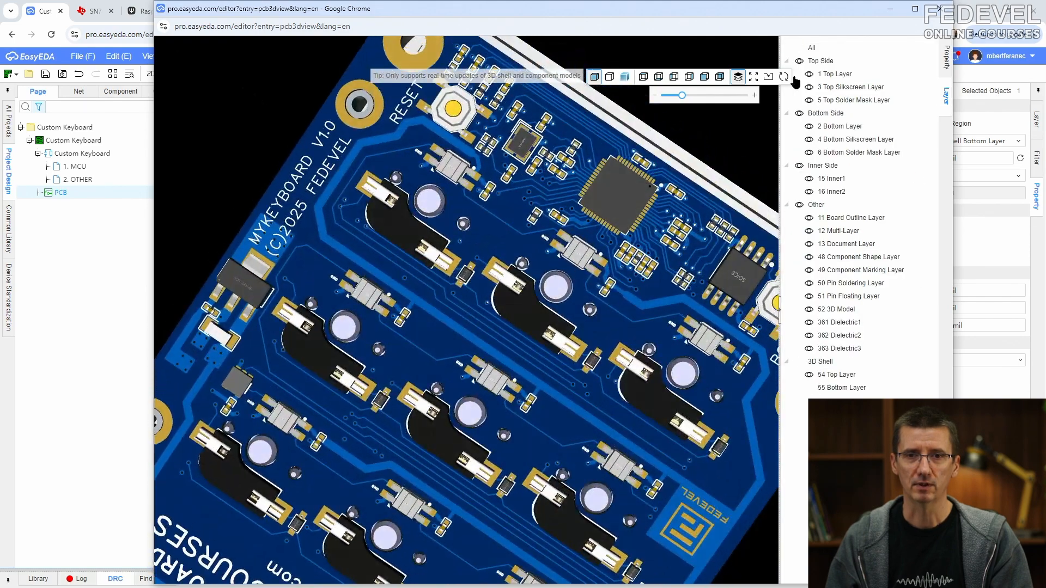
click(799, 48)
click(798, 50)
click(809, 374)
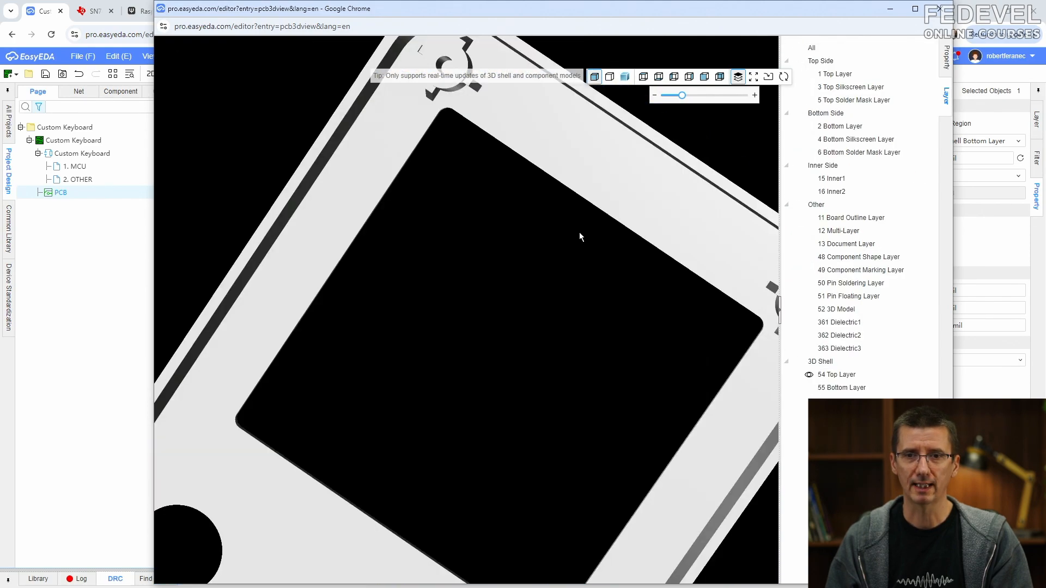
scroll(555, 174, up, 3)
scroll(550, 271, down, 3)
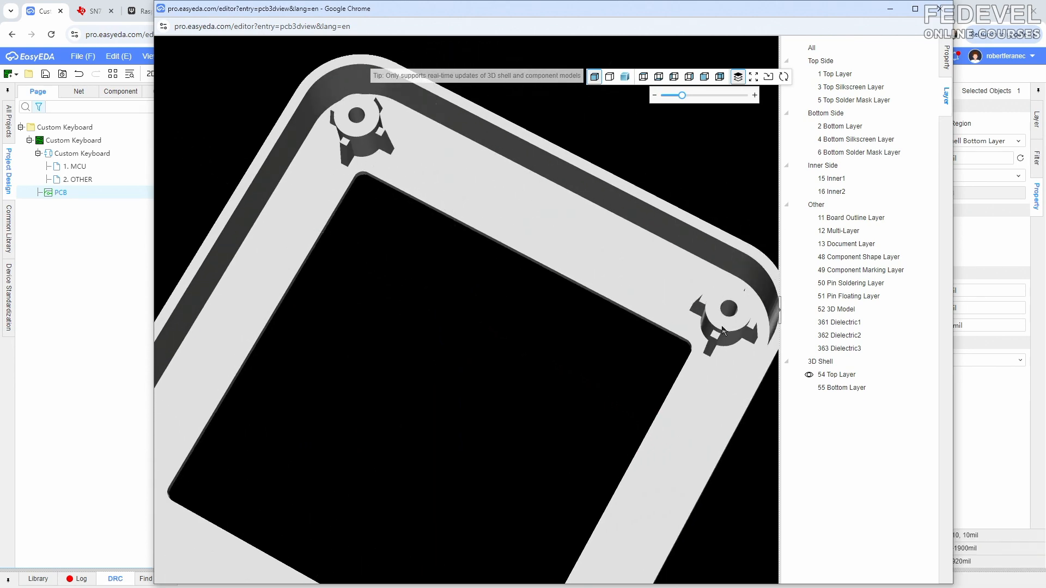
click(962, 23)
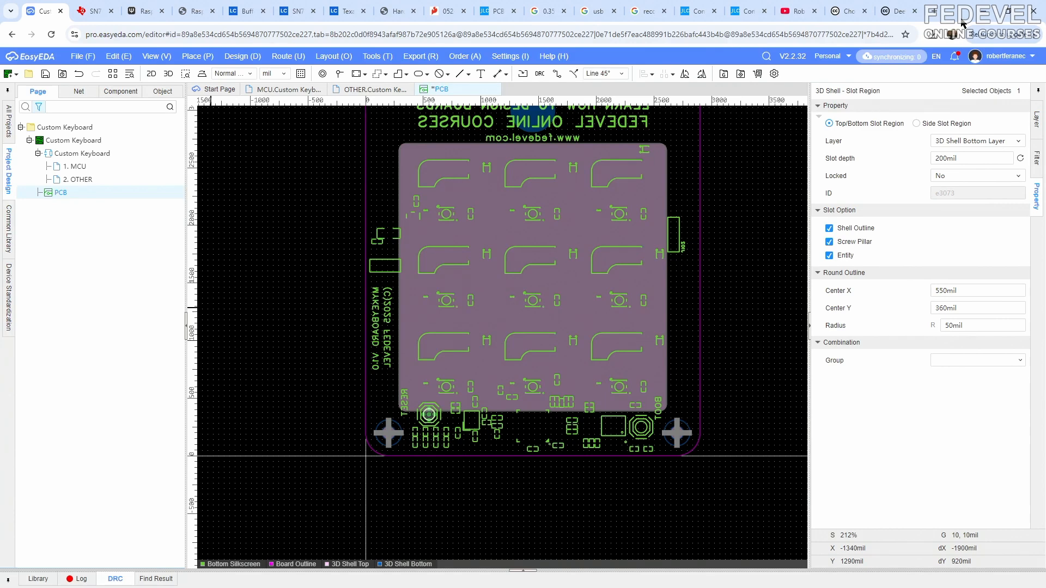
- Hide the 3D shell's Bottom Layer and turn off the stiffener on the top shell's screw pillar near RESET
click(1036, 118)
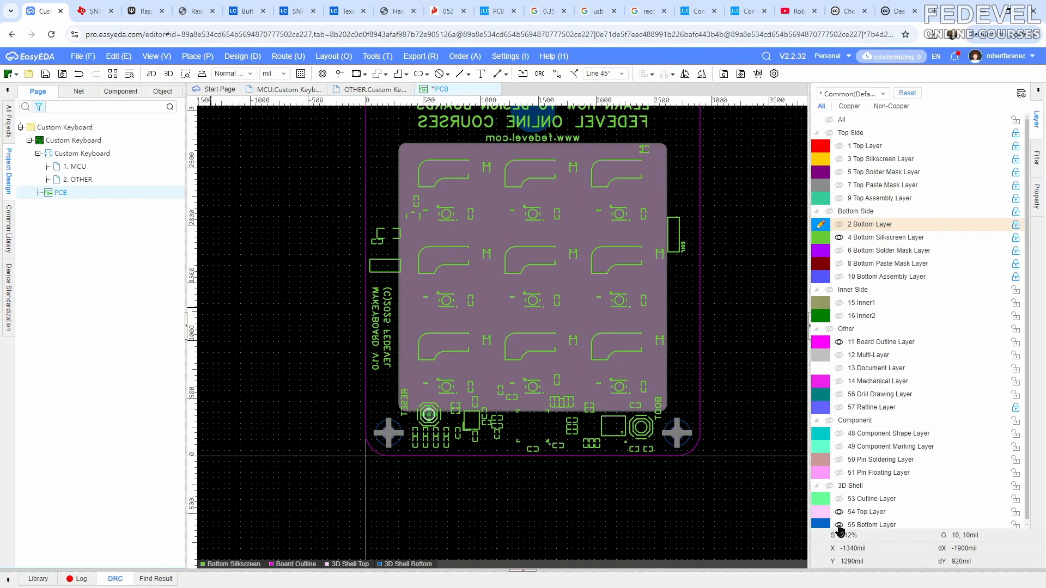
click(838, 525)
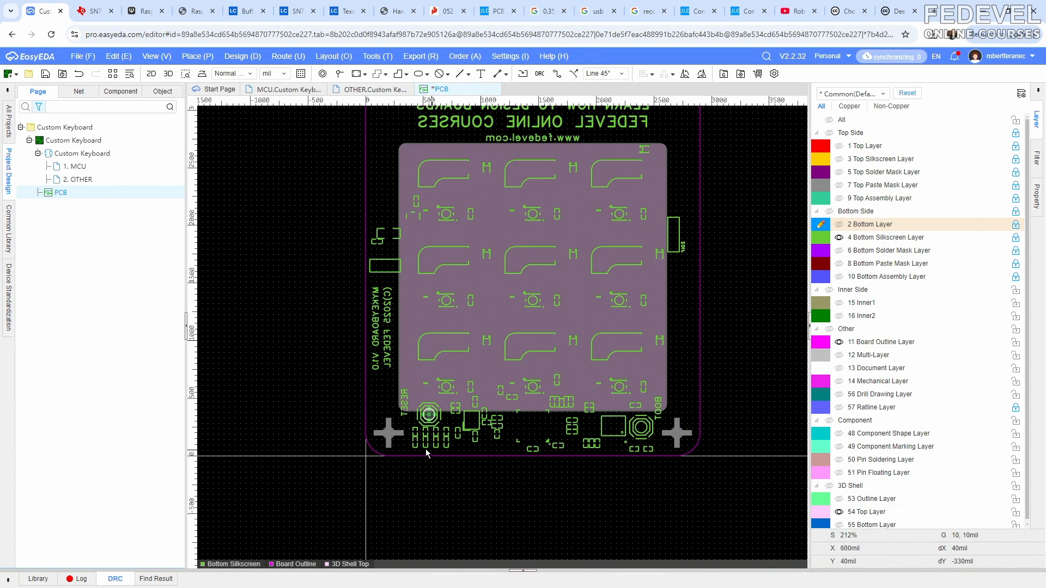
click(392, 437)
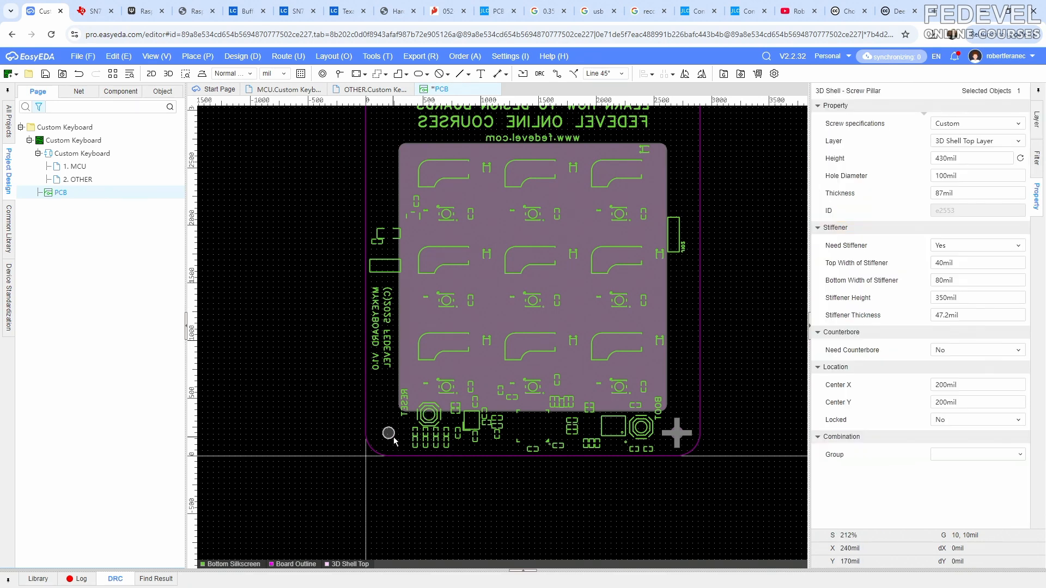
click(959, 246)
click(953, 279)
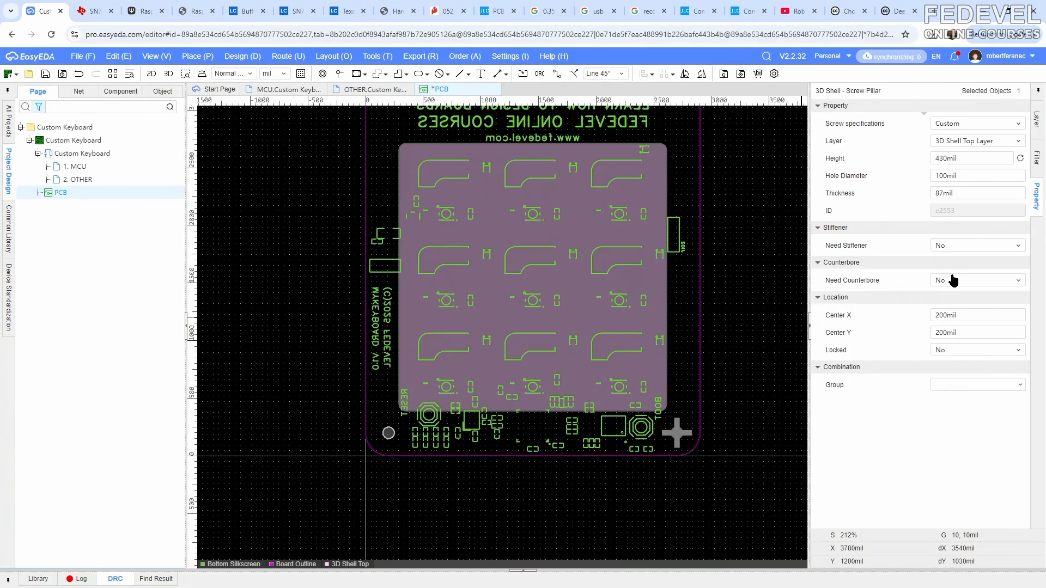
- Turn off the stiffener on the top shell's screw pillar near the BOOT button
click(681, 433)
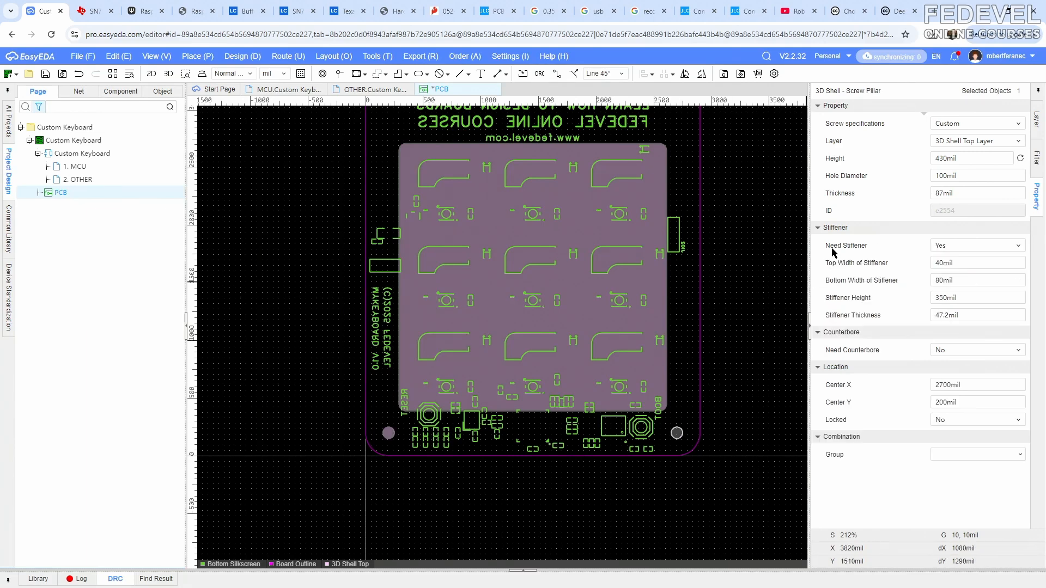
click(946, 248)
click(946, 275)
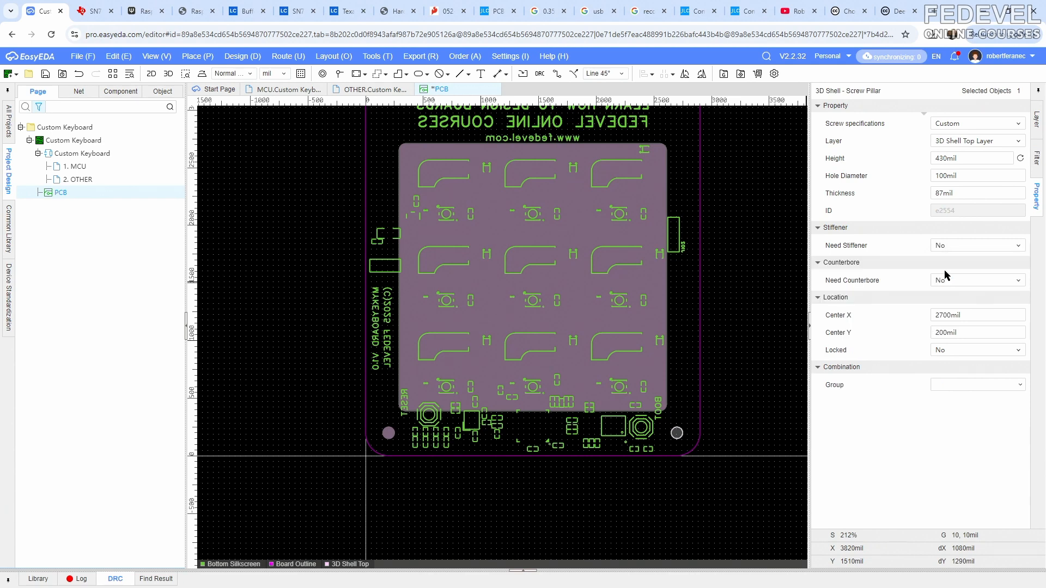
click(754, 338)
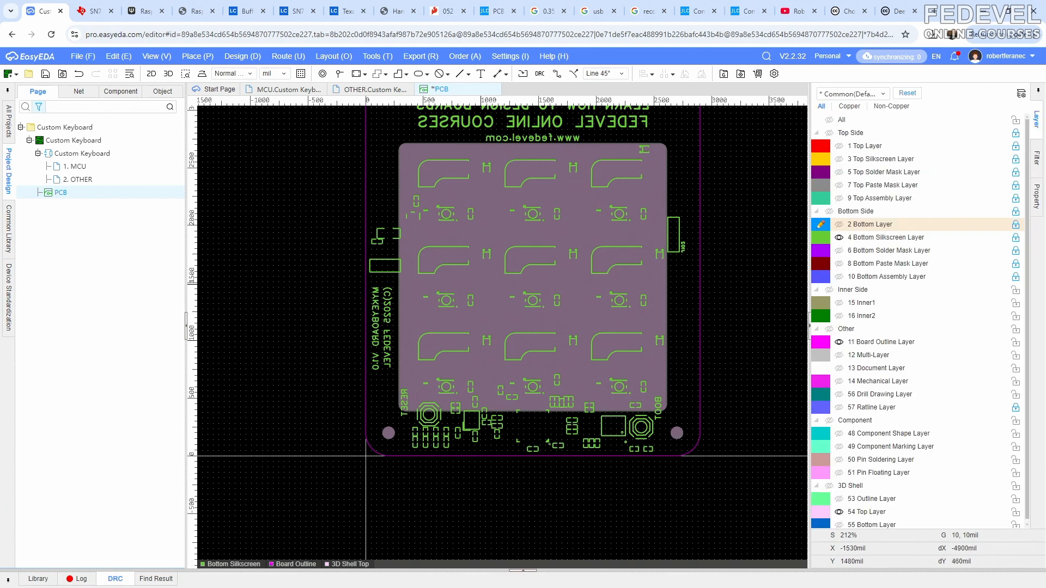
- Switch to the 3D preview and examine the top shell's screw pillars from the inside and its outer face
key(alt+Tab)
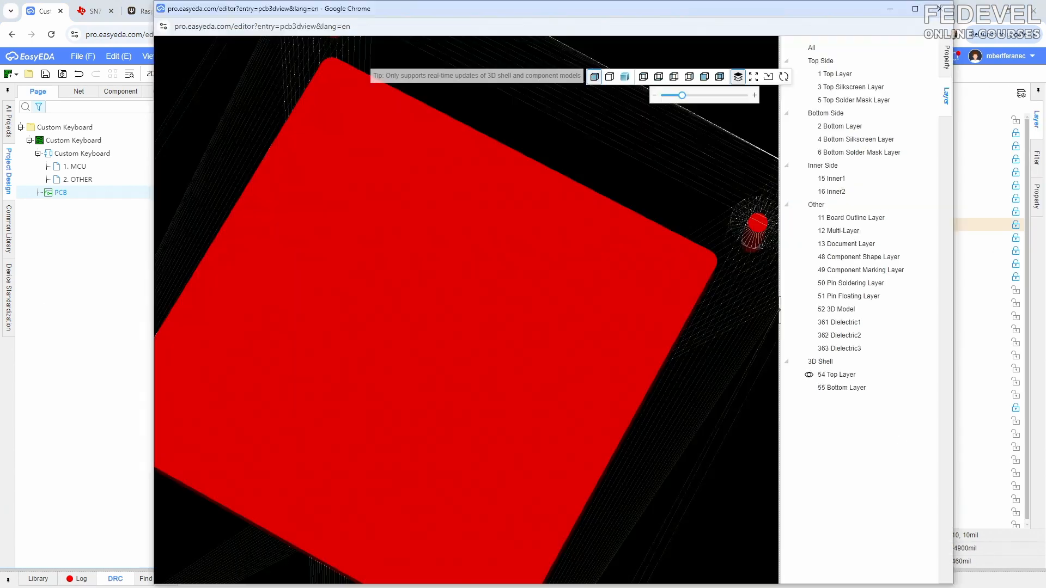
scroll(563, 302, down, 3)
drag(515, 305, 546, 258)
scroll(547, 258, down, 3)
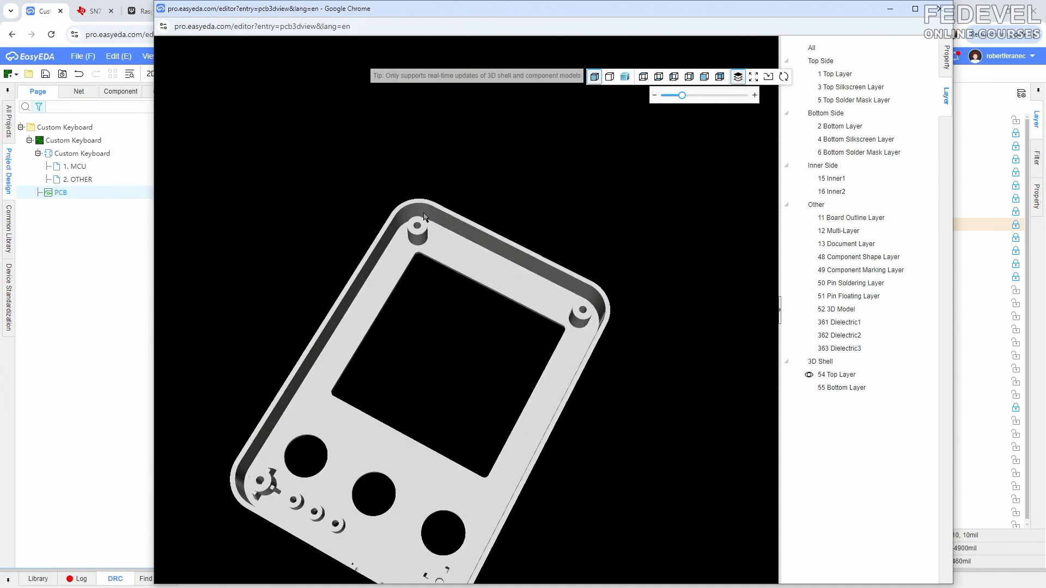
scroll(478, 237, up, 3)
drag(493, 240, 482, 447)
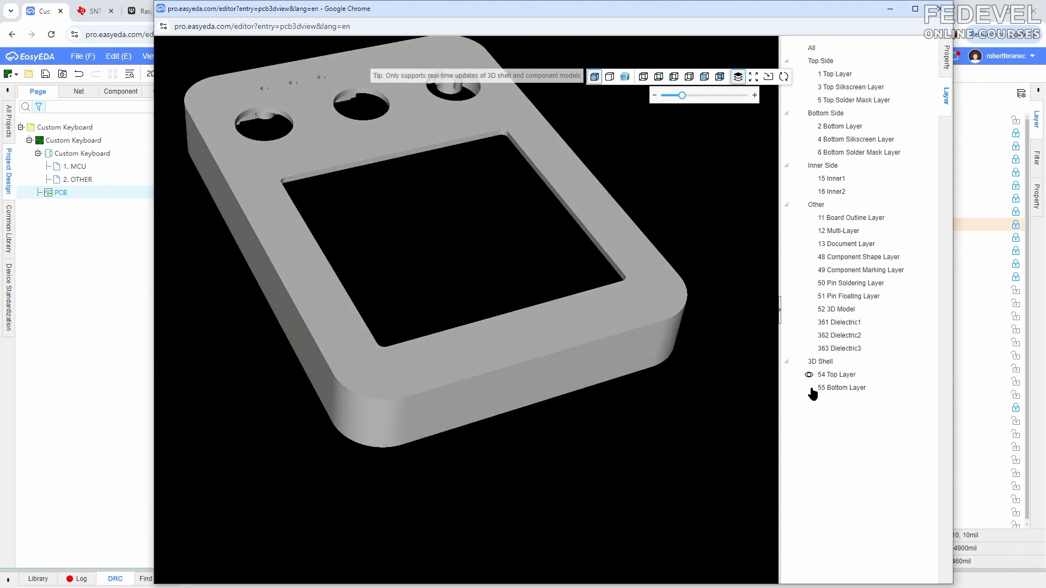
- Show the 3D shell's Bottom Layer in the preview, bring the enclosure parts together, inspect the assembly and return to the PCB
click(810, 388)
drag(373, 365, 413, 355)
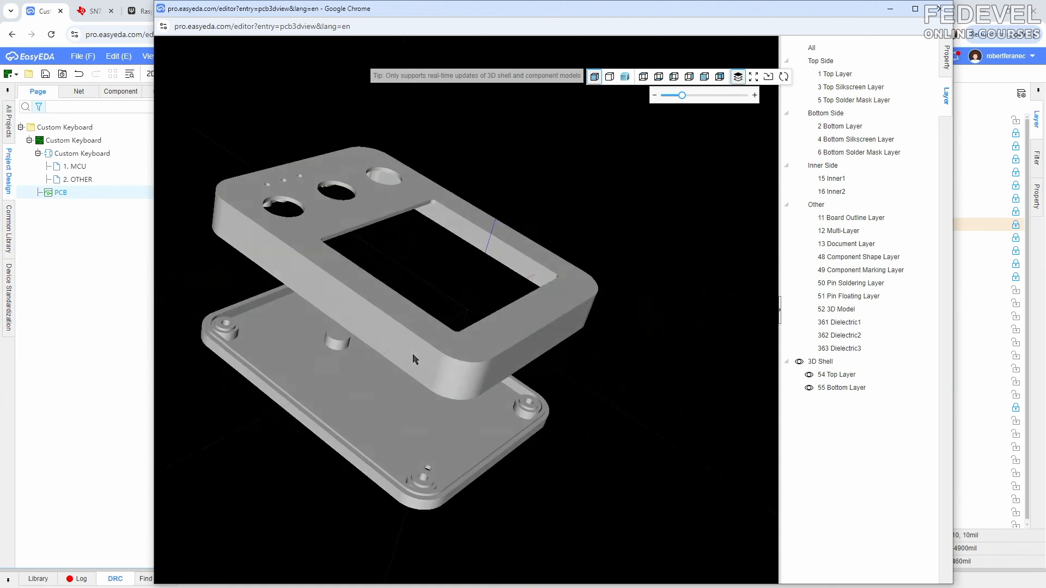
drag(681, 95, 661, 95)
mouse_move(493, 291)
mouse_down()
mouse_move(528, 296)
mouse_move(504, 308)
mouse_up()
scroll(504, 307, up, 4)
mouse_move(517, 267)
mouse_down()
mouse_move(515, 298)
mouse_move(468, 291)
mouse_move(497, 269)
mouse_up()
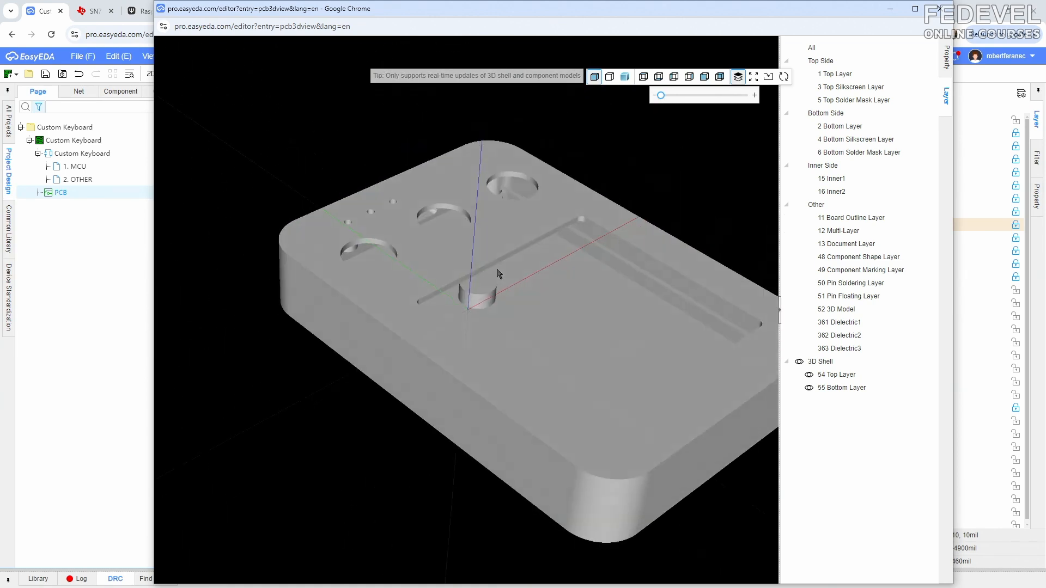
scroll(423, 254, down, 3)
click(946, 16)
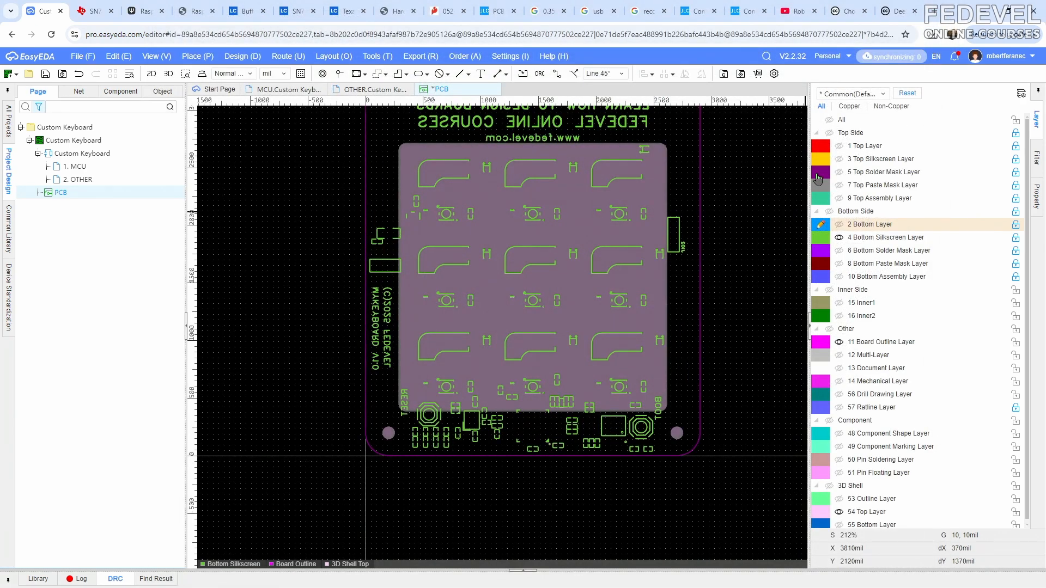
- Make all PCB layers visible, lock the 3D Shell layers, and save the board with the whole design in view
click(829, 120)
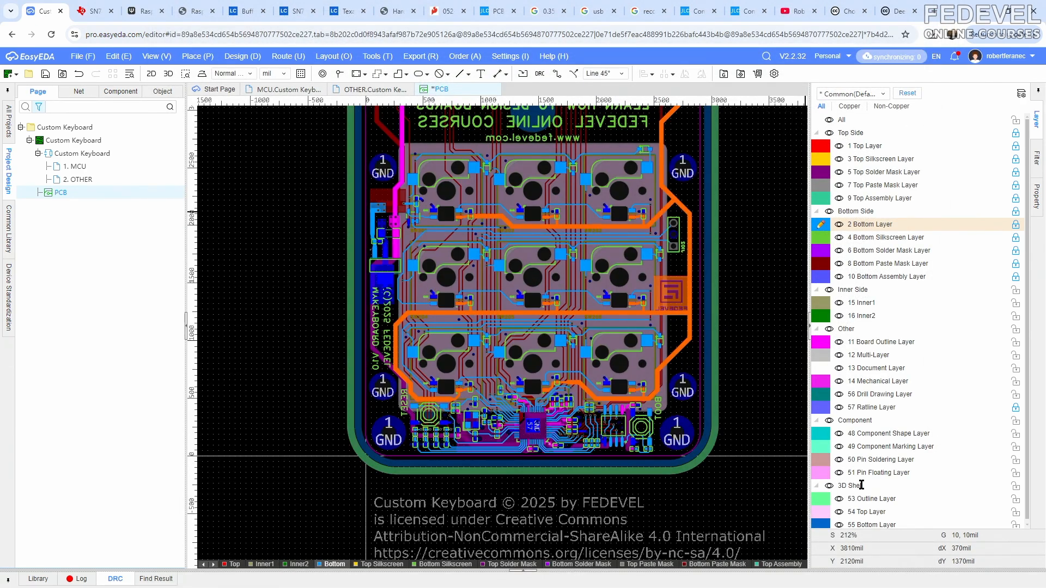
click(1015, 486)
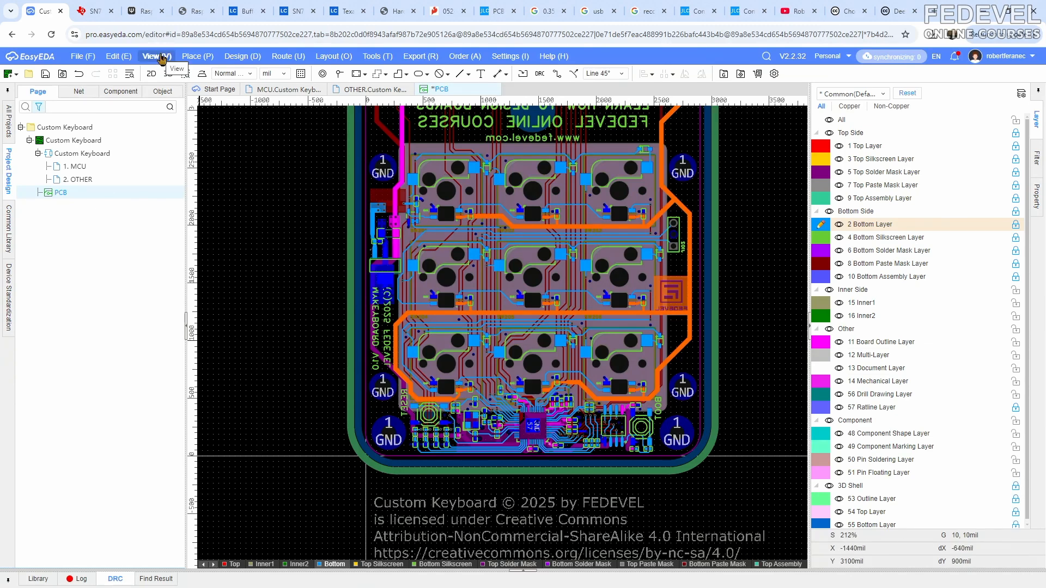
click(162, 59)
click(170, 149)
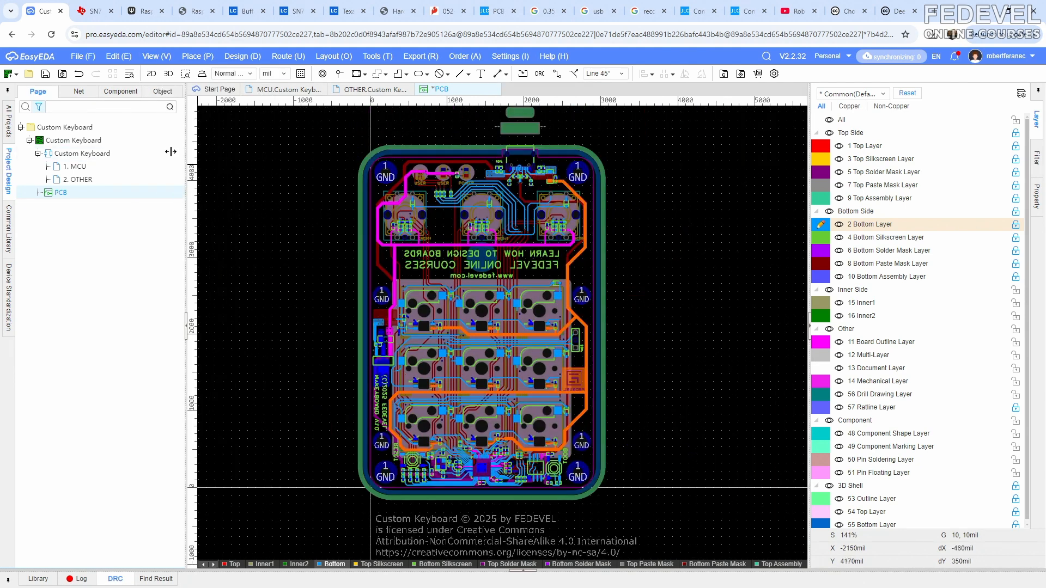
click(46, 74)
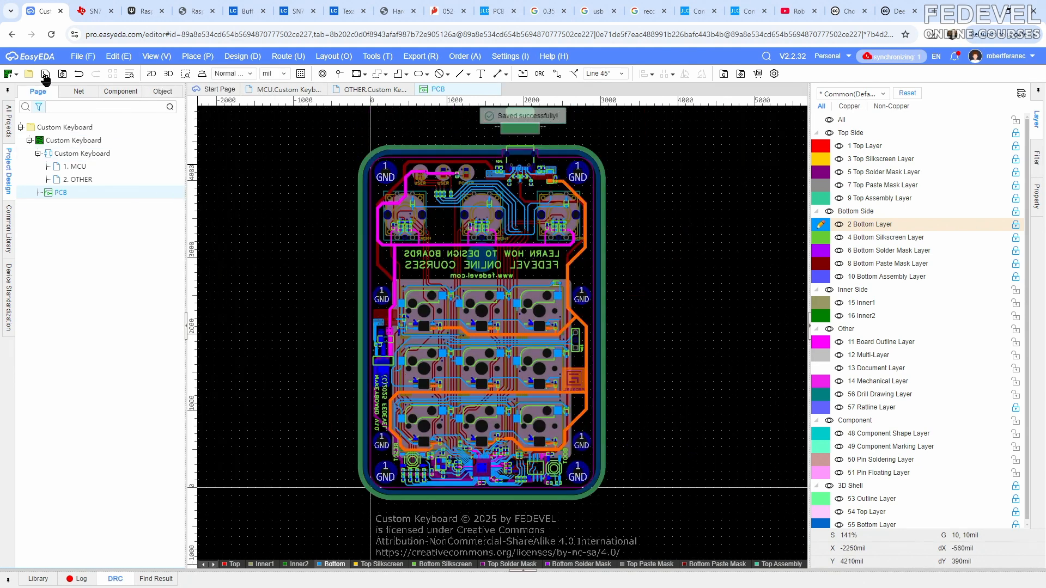
- Export the 3D shell as an STL file named CustomKeyboardBoxV2
click(80, 59)
mouse_move(89, 224)
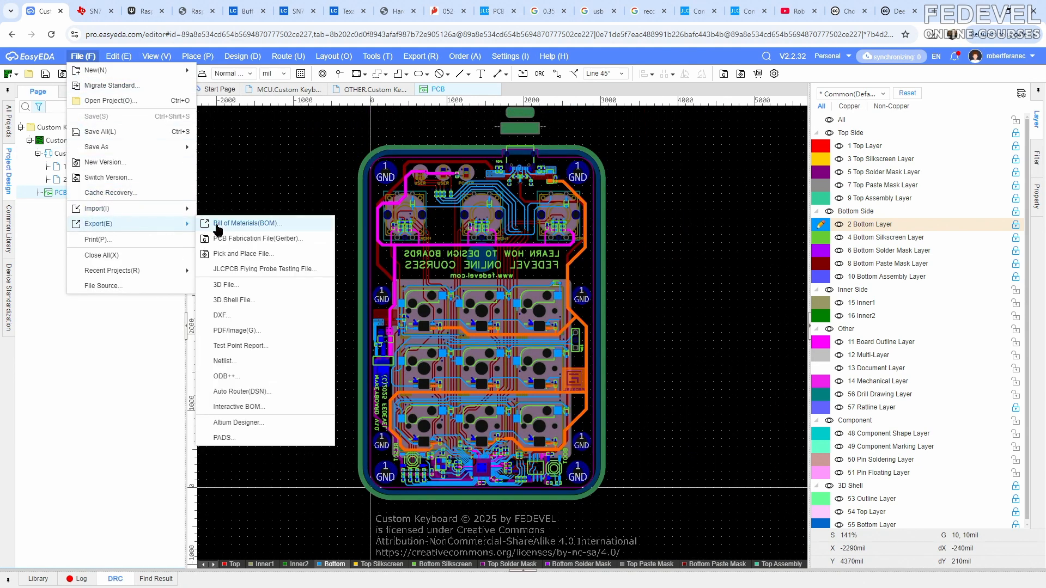
click(241, 300)
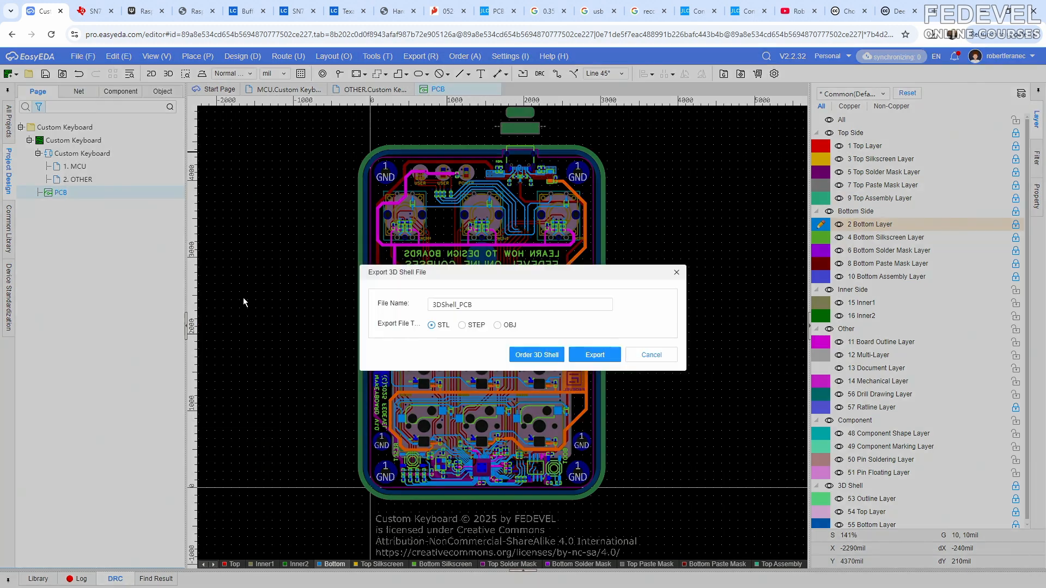
click(550, 307)
double_click(463, 305)
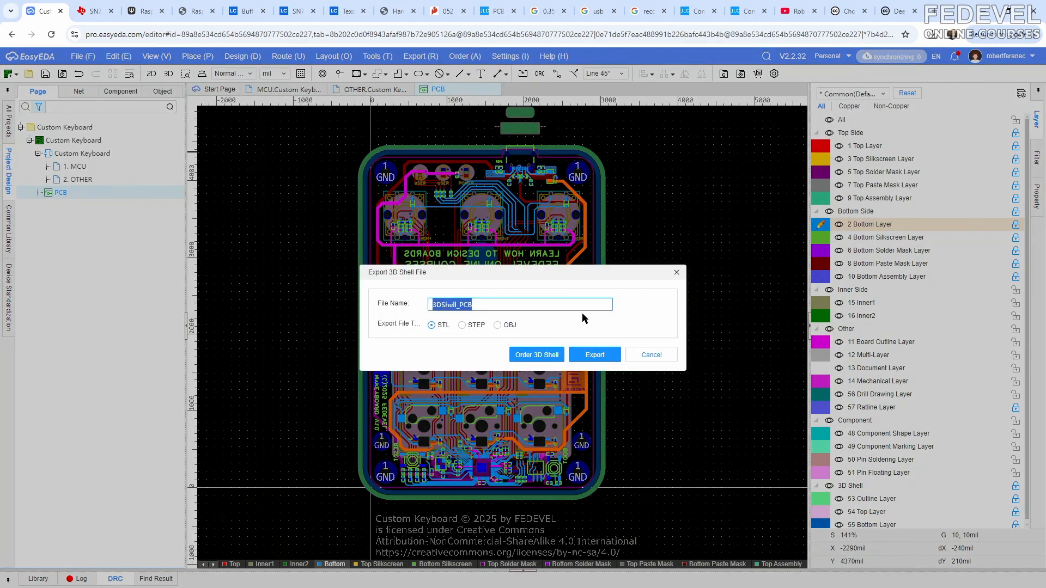
text(CustomKeyboardBoxV2)
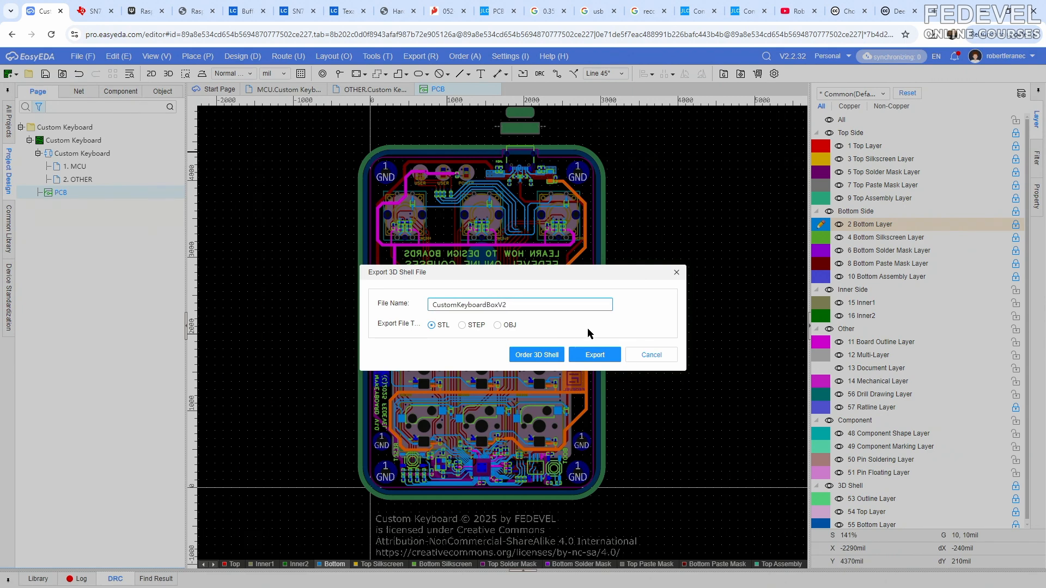
click(592, 356)
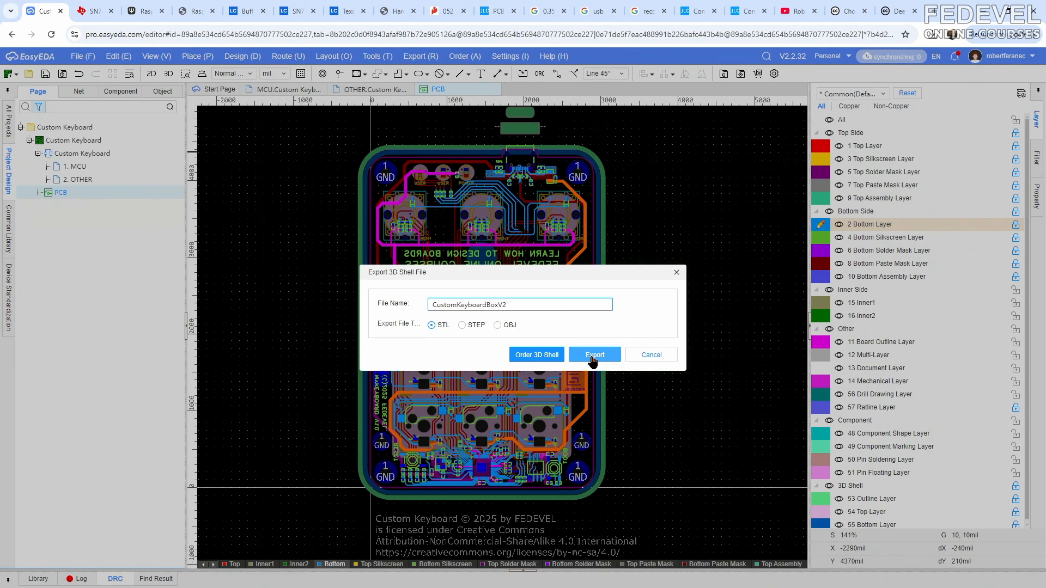
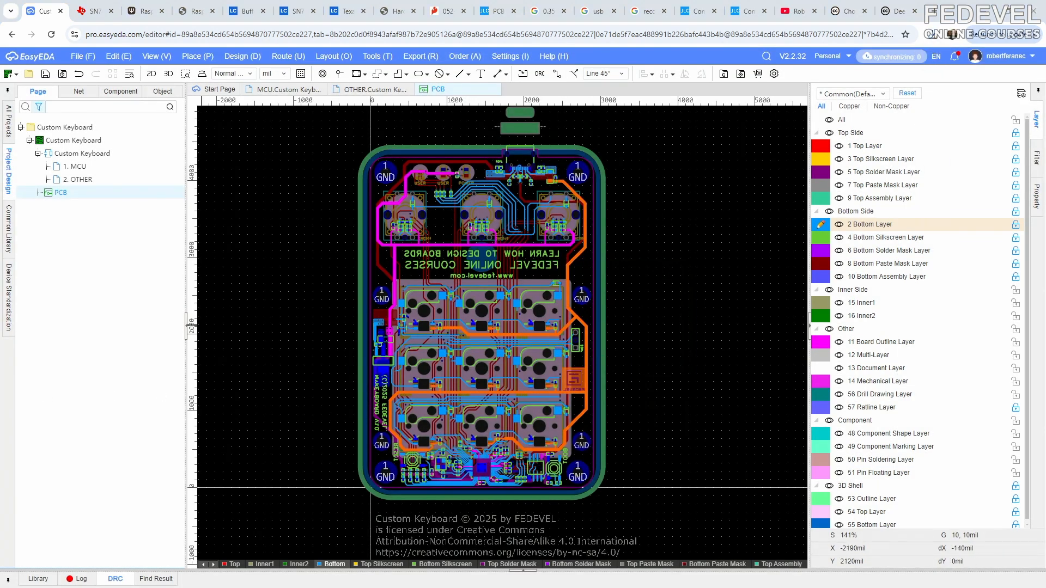
- Switch to Total Commander and delete B_CustomKeyboardBox.stl and T_CustomKeyboardBox.stl from the Simple Box folder
key(alt+Tab)
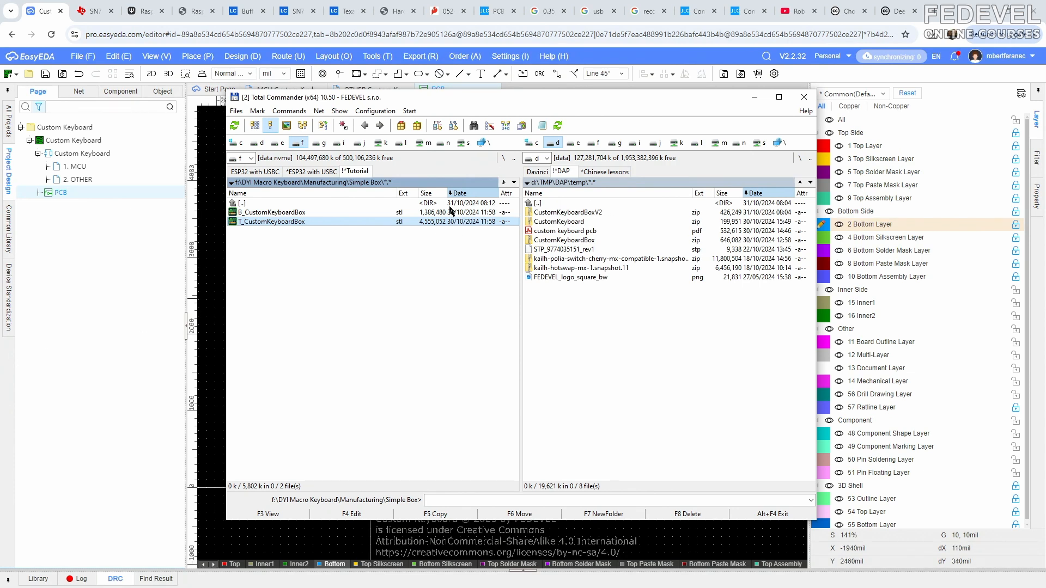
click(294, 214)
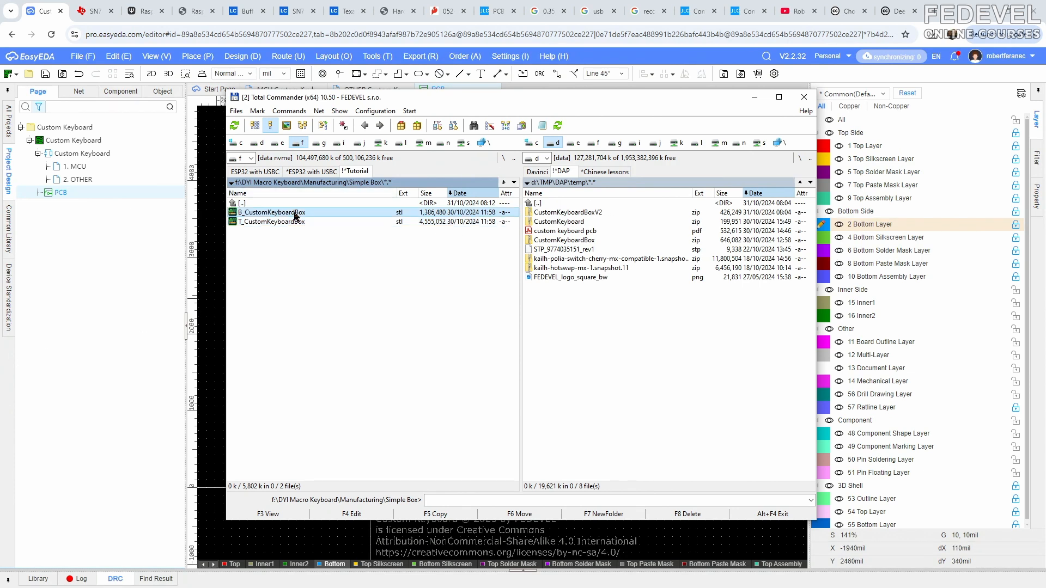
shift+click(293, 222)
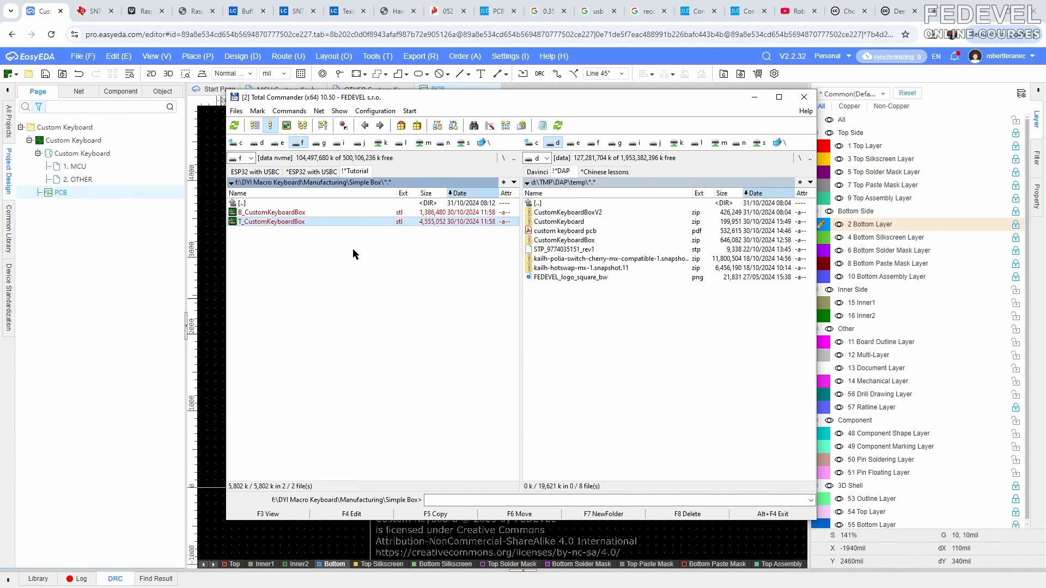
click(687, 514)
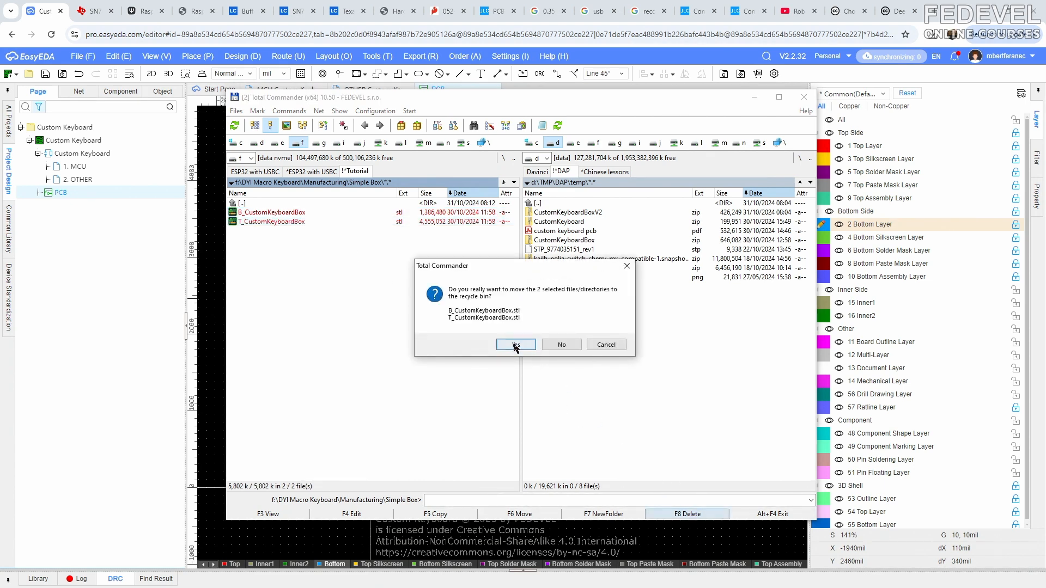
click(515, 347)
- Unpack both STL files from the CustomKeyboardBoxV2 zip archive into the Simple Box manufacturing folder
double_click(570, 214)
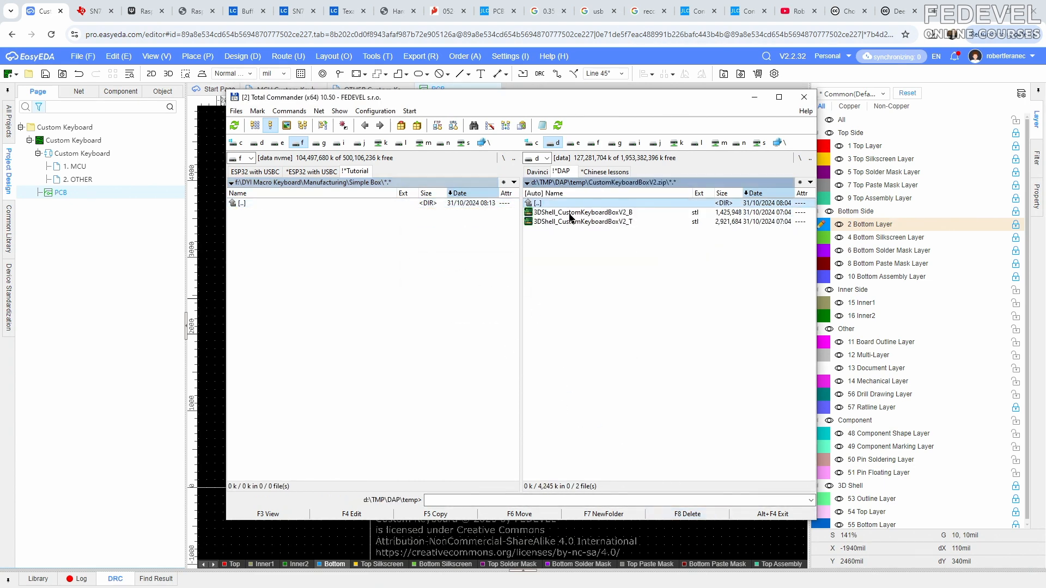
click(569, 213)
shift+click(568, 222)
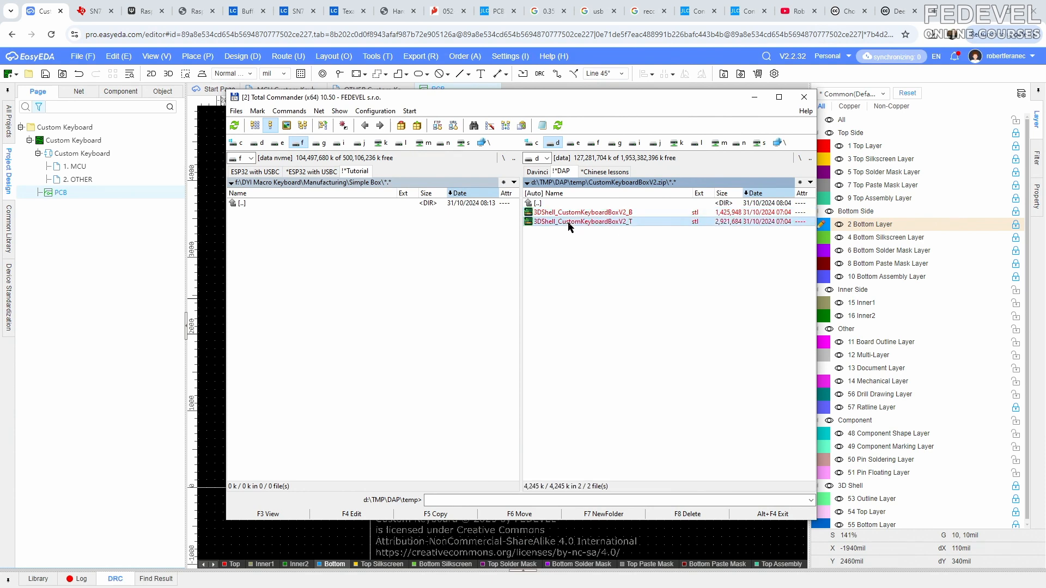
drag(568, 216, 321, 233)
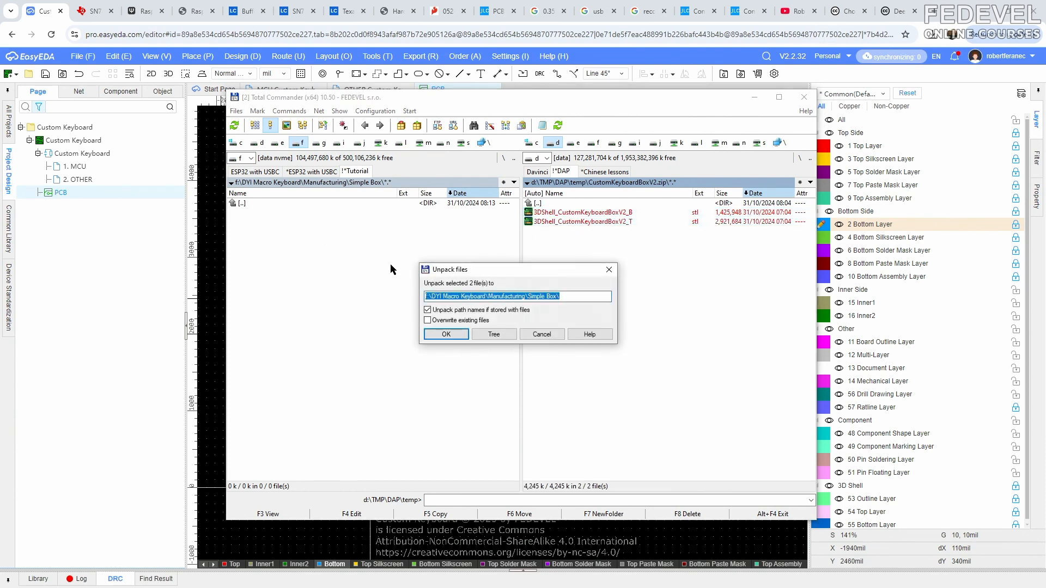
click(443, 333)
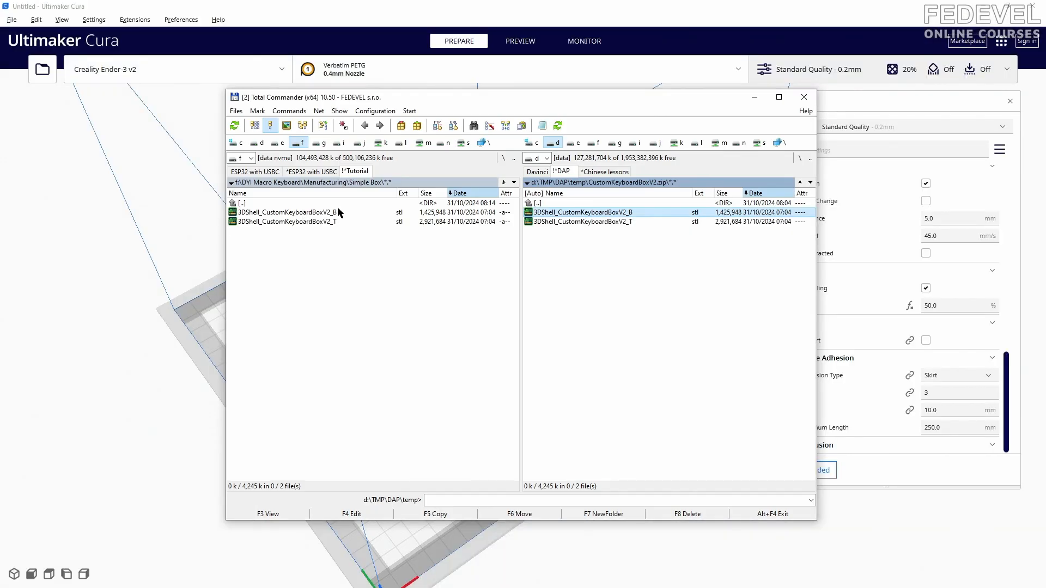
- Load 3DShell_CustomKeyboardBoxV2_B into Ultimaker Cura and move it along X to about -54 mm to free space on the build plate
click(317, 213)
drag(203, 297, 202, 297)
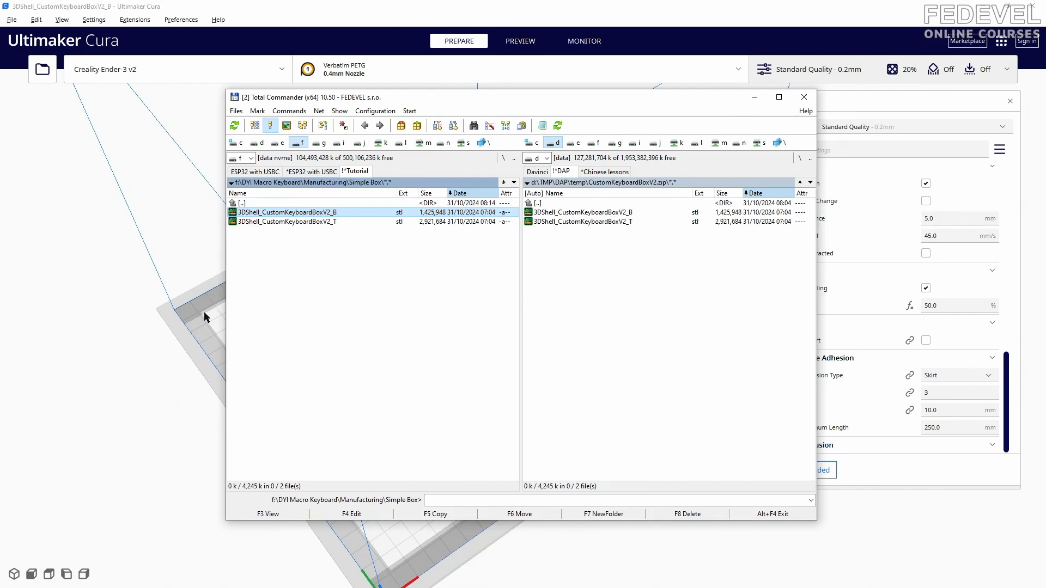
click(195, 250)
scroll(455, 419, up, 2)
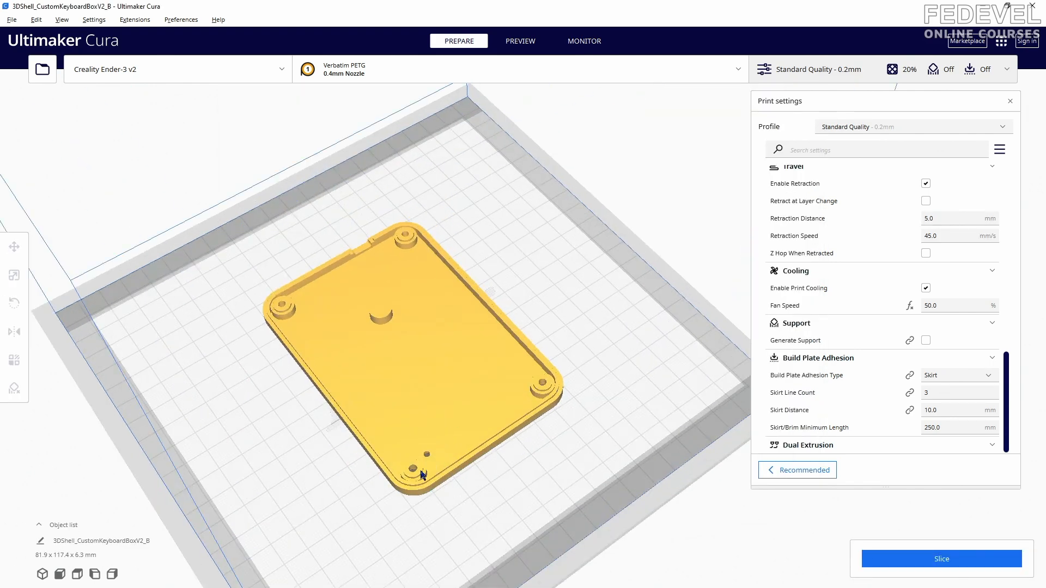
click(429, 357)
drag(496, 284, 396, 358)
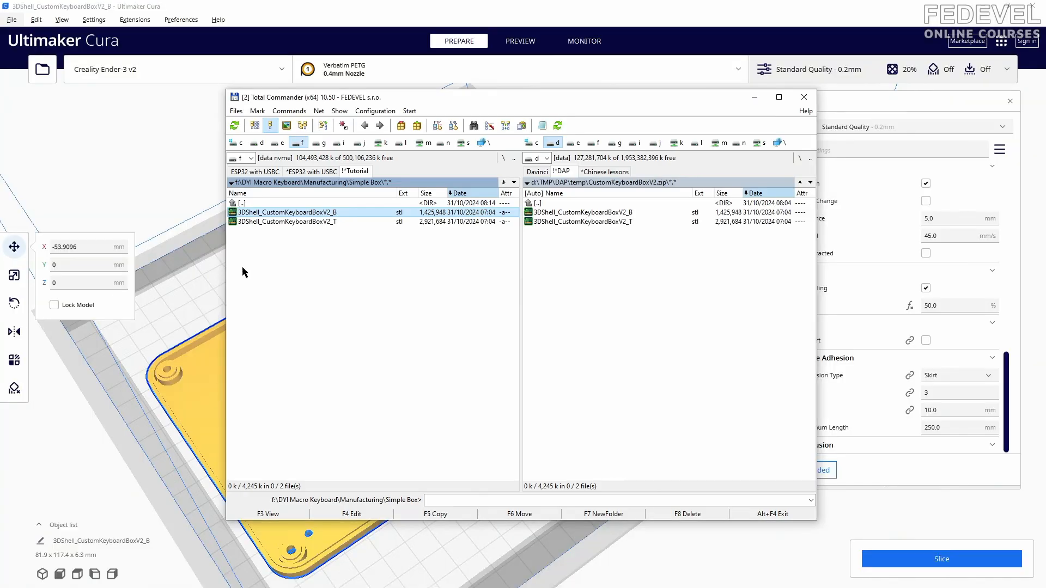
- Add 3DShell_CustomKeyboardBoxV2_T to the build plate and rotate it so its outer face lies flat on the plate
click(332, 222)
drag(338, 225, 191, 280)
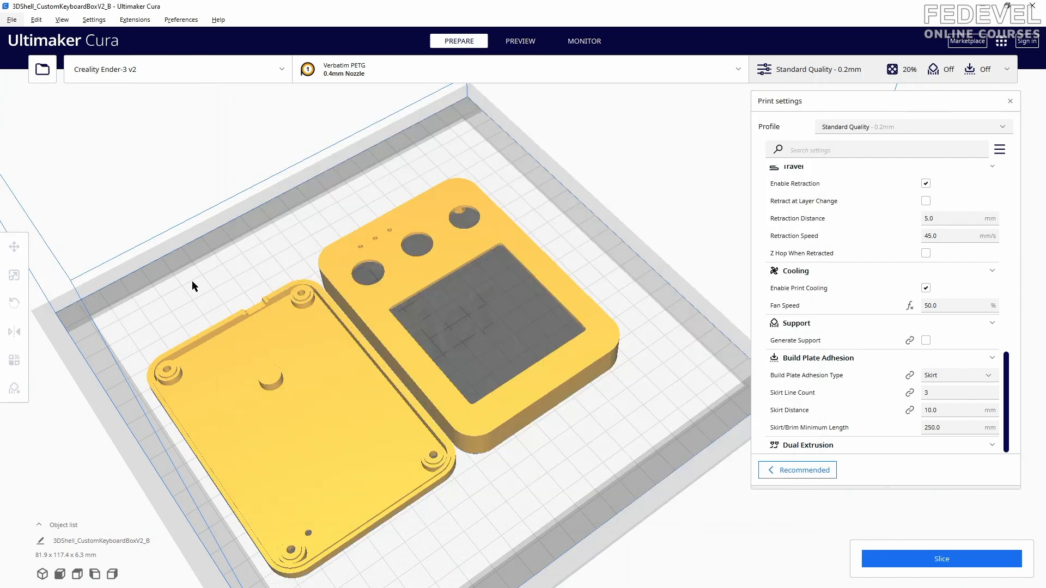
click(399, 306)
click(14, 303)
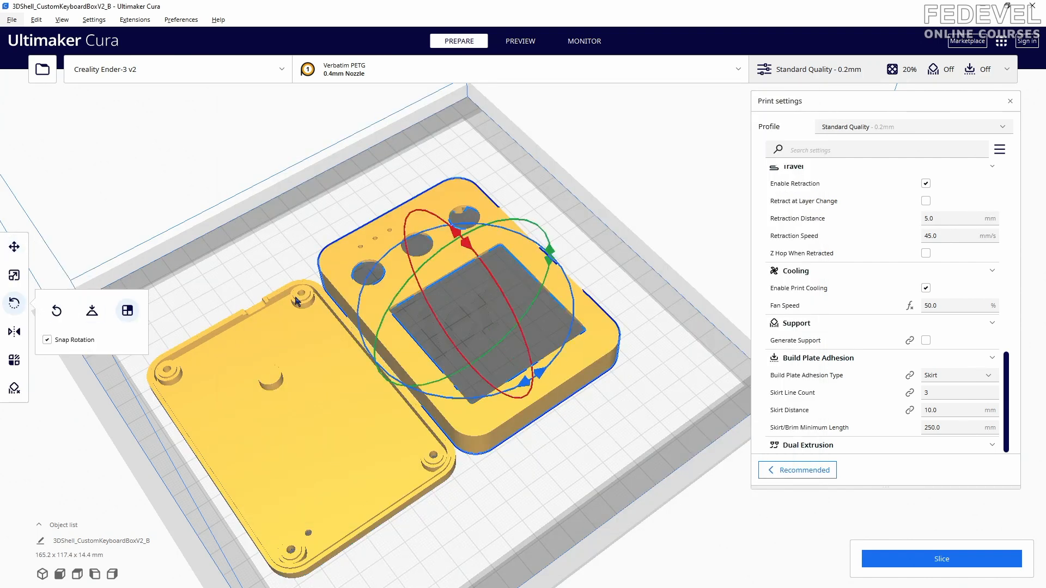
click(391, 291)
click(458, 301)
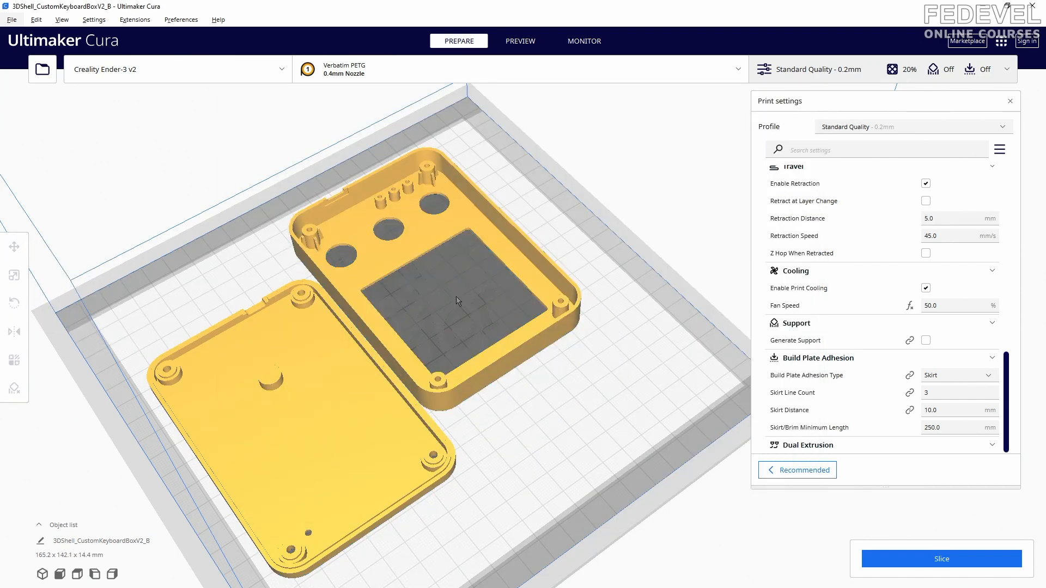
mouse_move(453, 284)
right_down()
mouse_move(461, 341)
mouse_move(451, 296)
right_up()
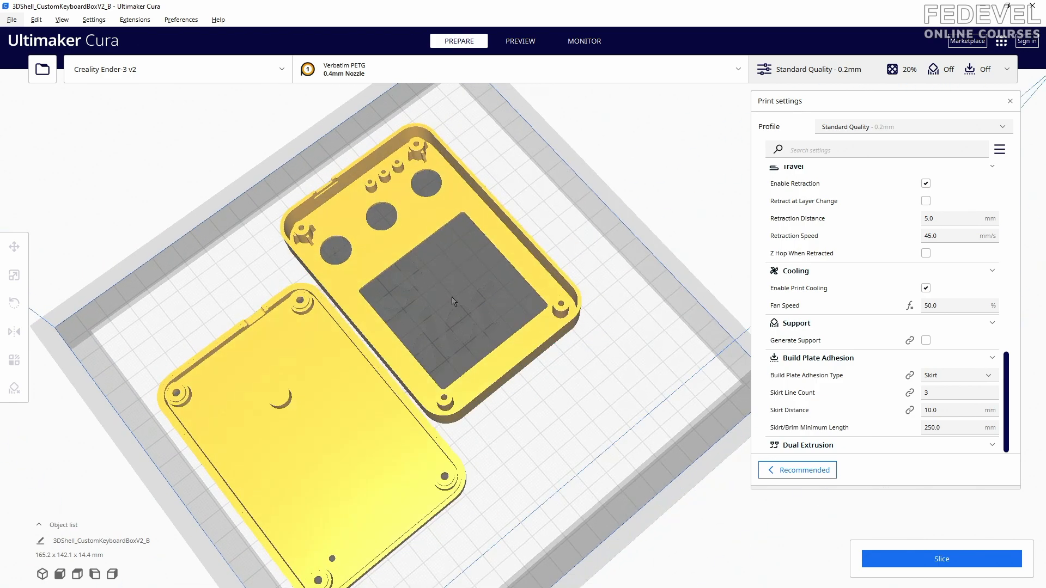
scroll(345, 220, up, 1)
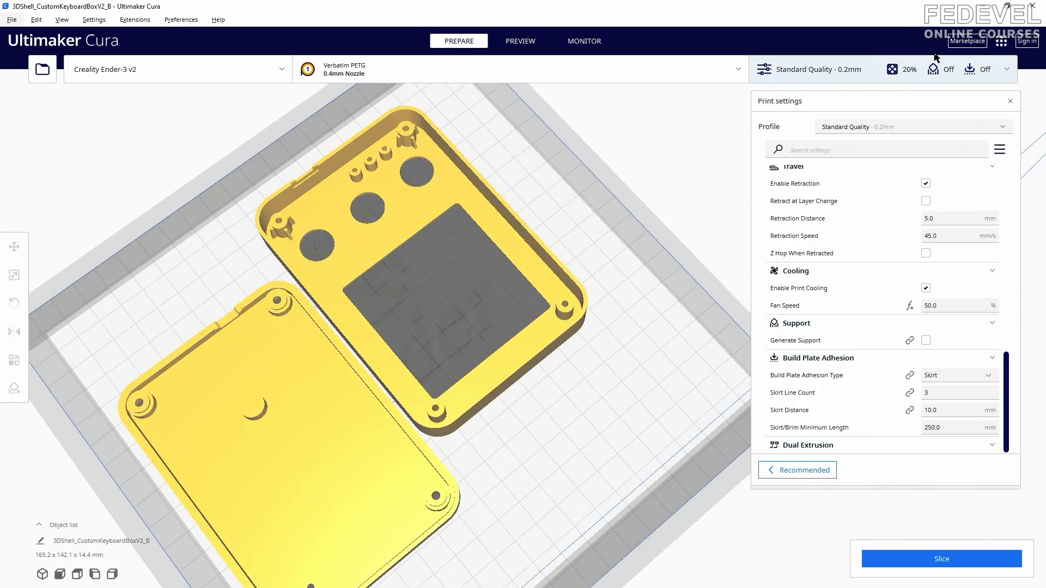
- Switch back to the PCB in EasyEDA and open the print settings for the PDF export without printing yet
click(980, 7)
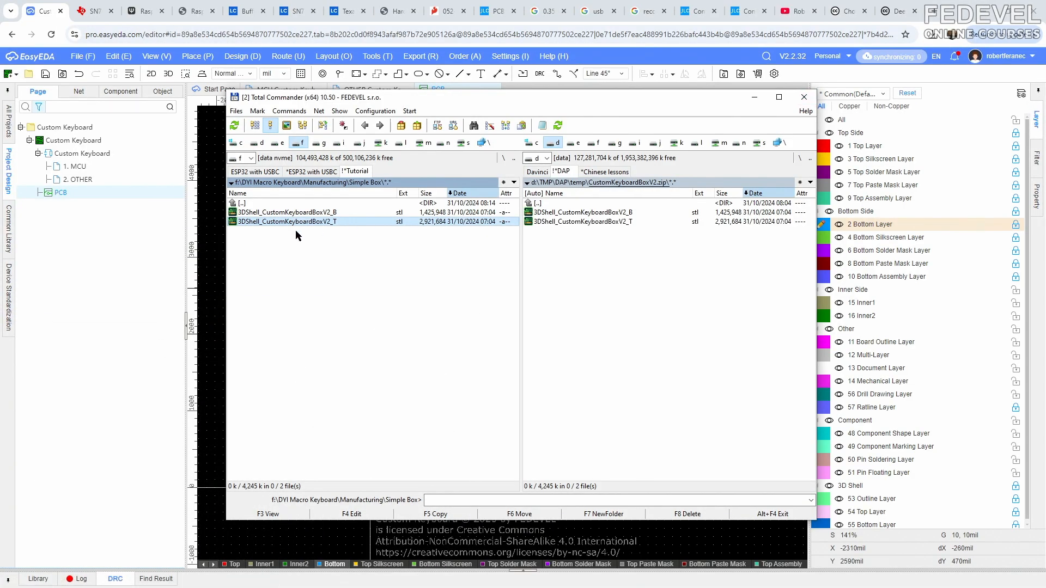
click(211, 235)
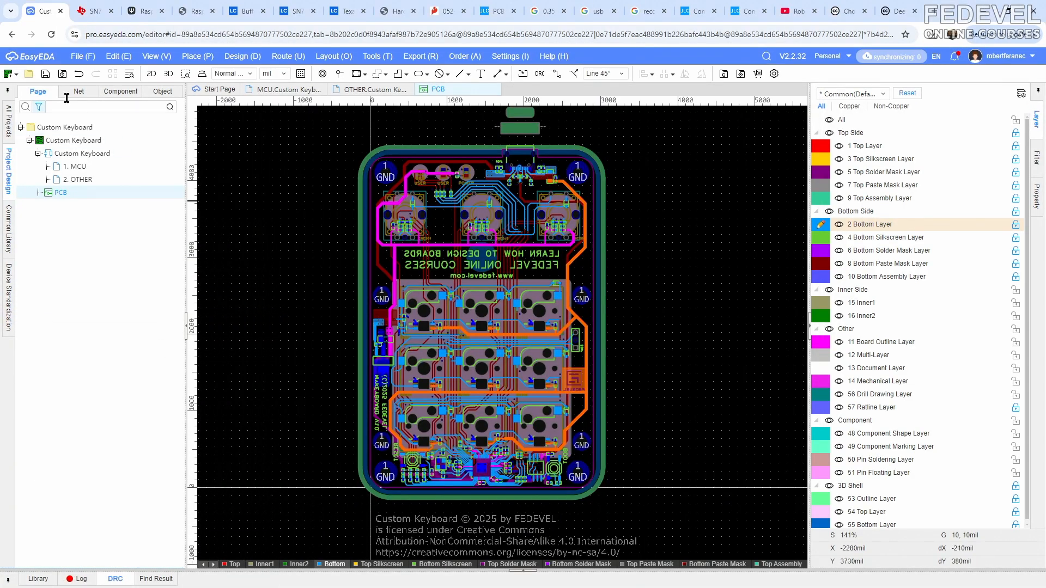
click(82, 56)
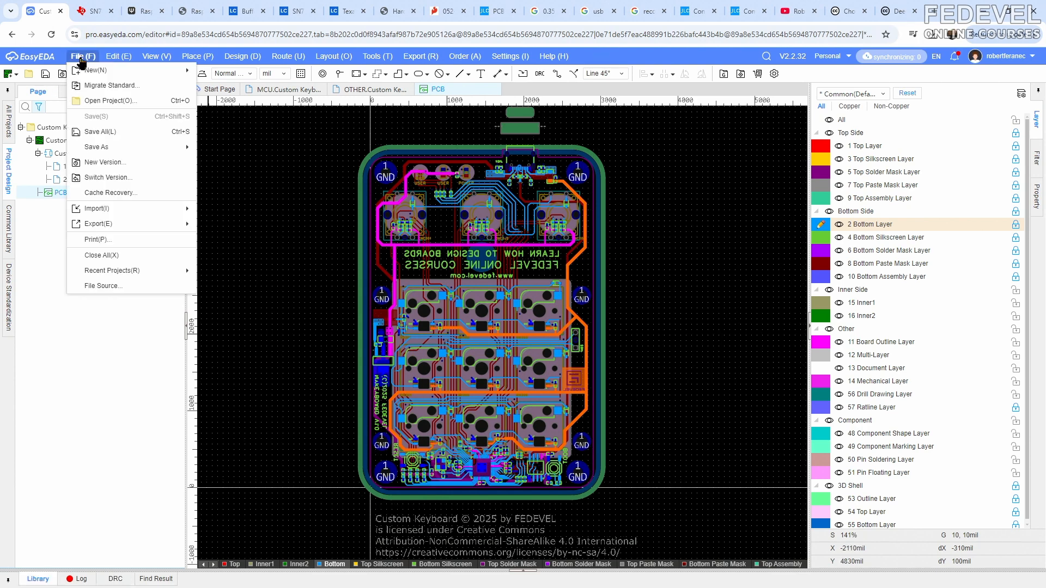
click(91, 241)
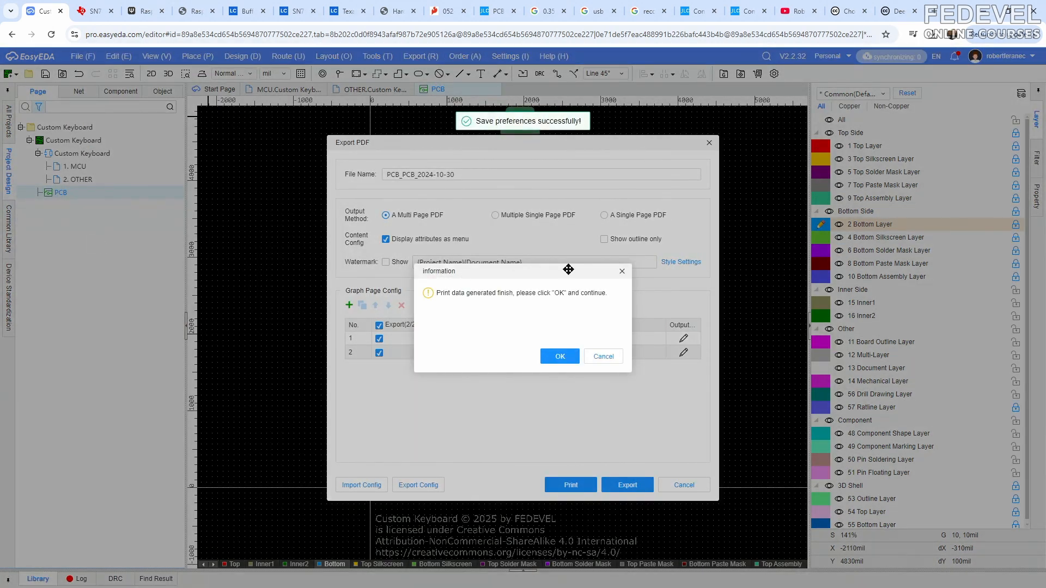
click(621, 271)
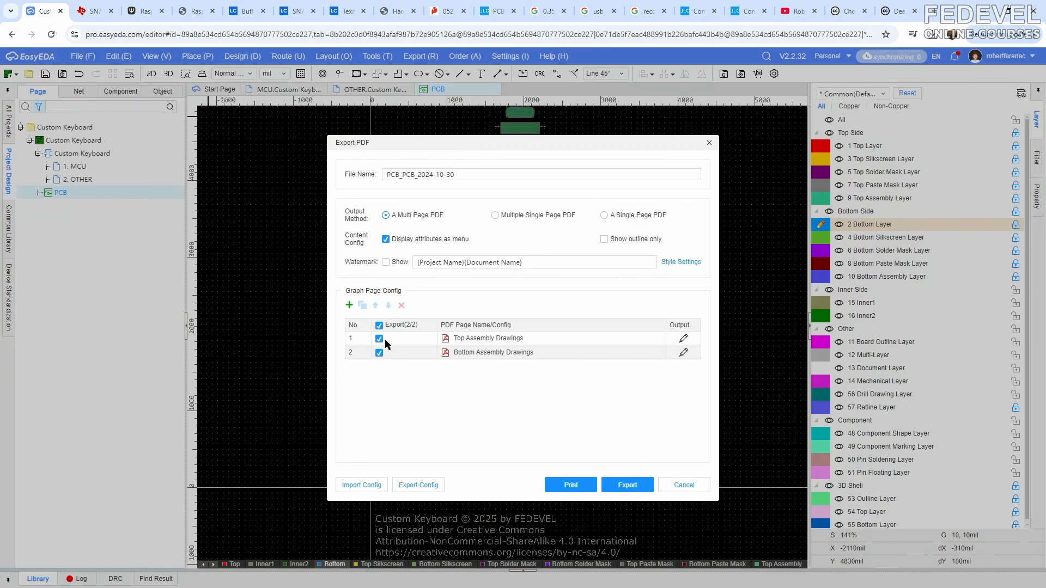
- Examine the export layers, colors, mirroring and objects configured for the Top Assembly Drawings and Bottom Assembly Drawings pages
click(684, 338)
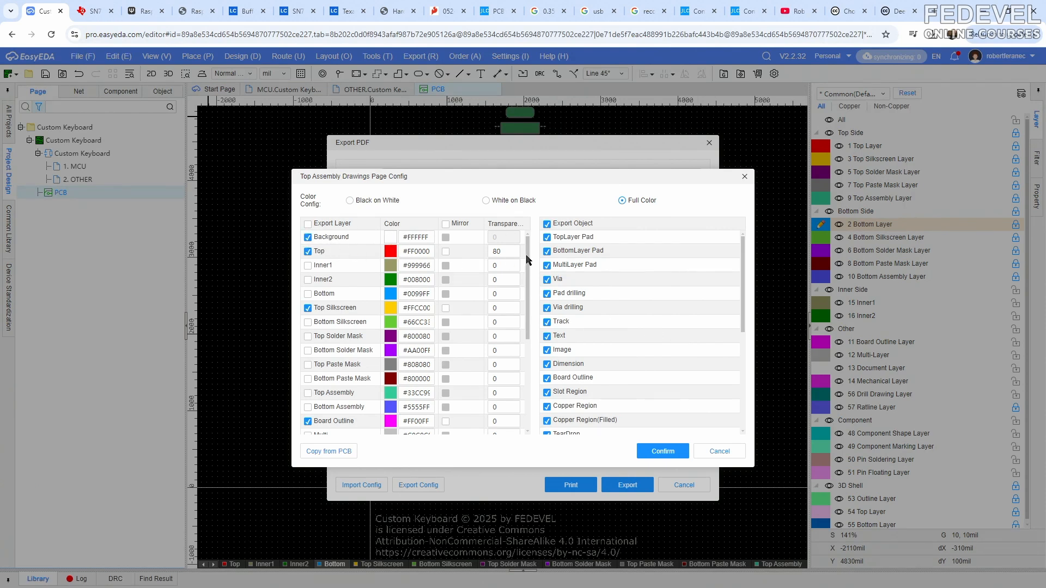
drag(526, 260, 540, 238)
drag(741, 264, 750, 243)
click(662, 451)
click(683, 353)
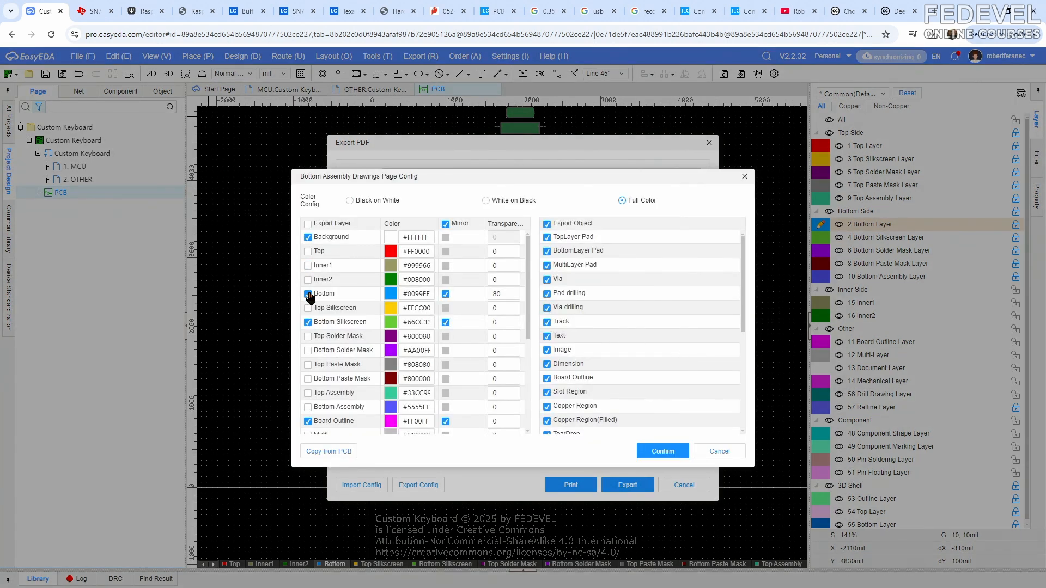
mouse_move(528, 301)
mouse_down()
mouse_move(531, 407)
mouse_move(531, 291)
mouse_up()
drag(741, 278, 752, 252)
click(743, 176)
- Add a third page to the PDF page list, open its name for editing, and delete the page again
click(349, 306)
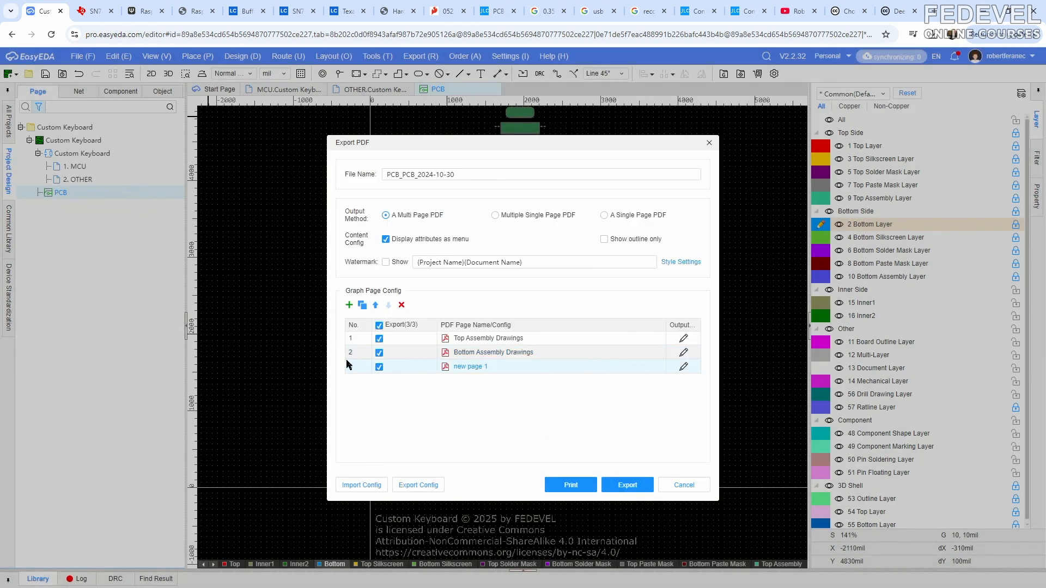
double_click(495, 366)
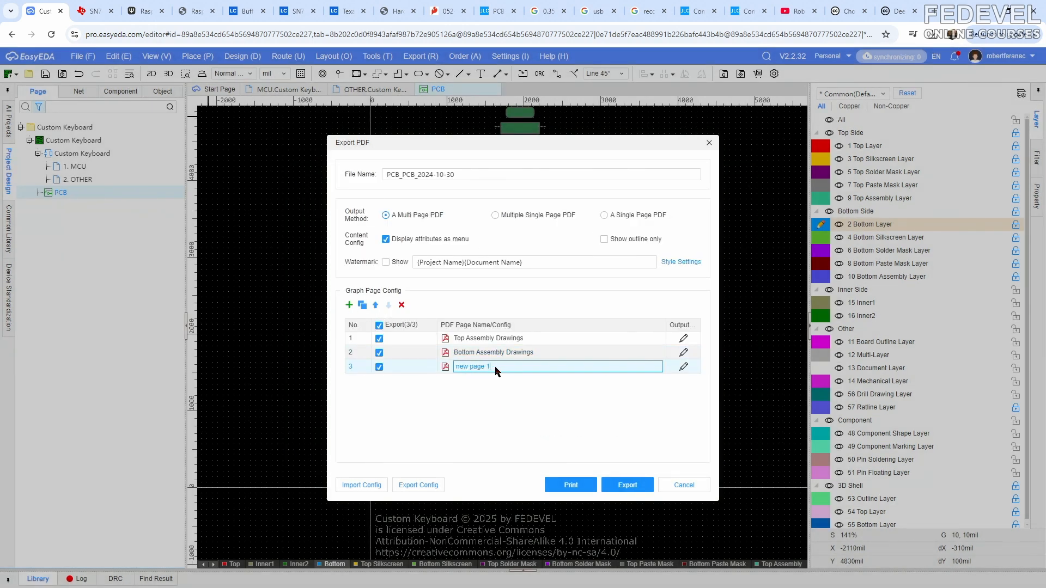
click(402, 305)
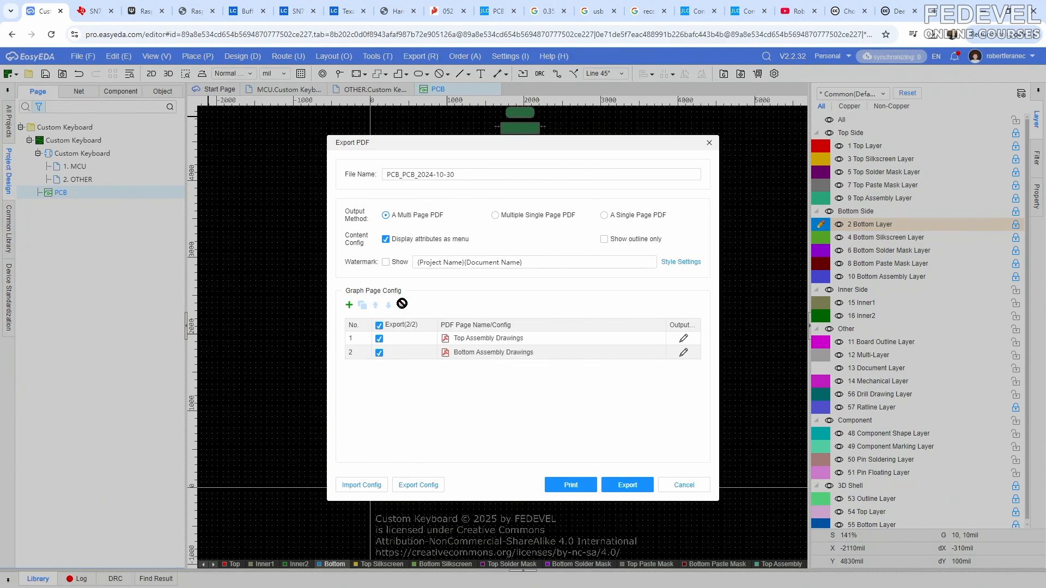
- Print the two assembly drawing pages to a PDF, save it as "custom keyboard pcb", and close the preview
click(573, 483)
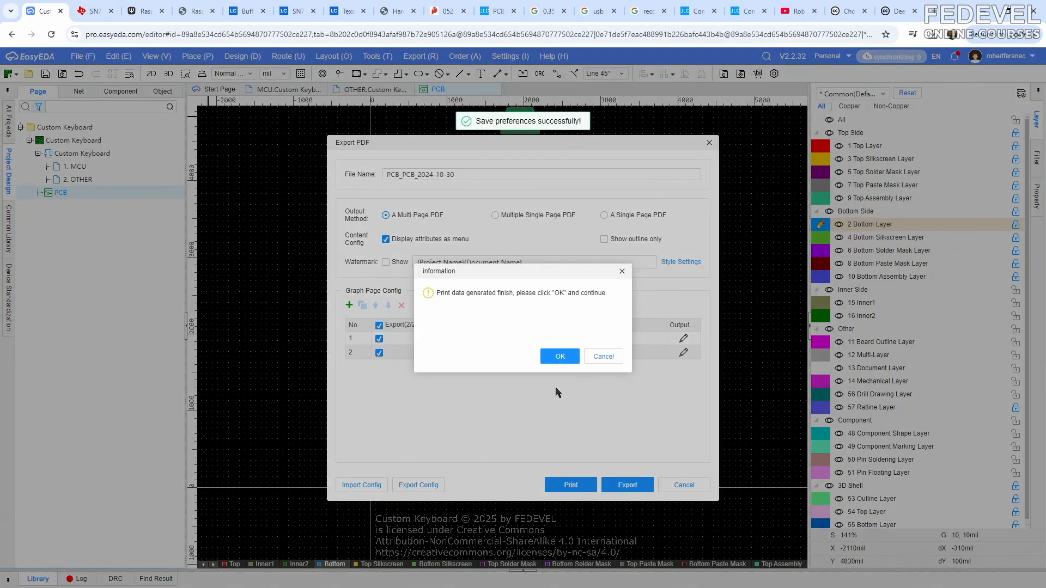
click(560, 356)
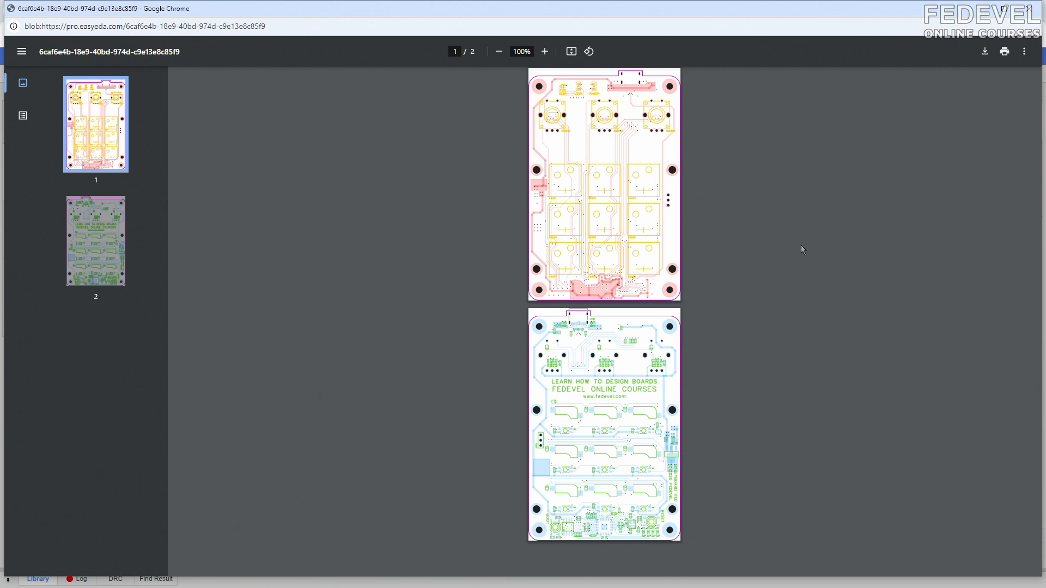
click(984, 51)
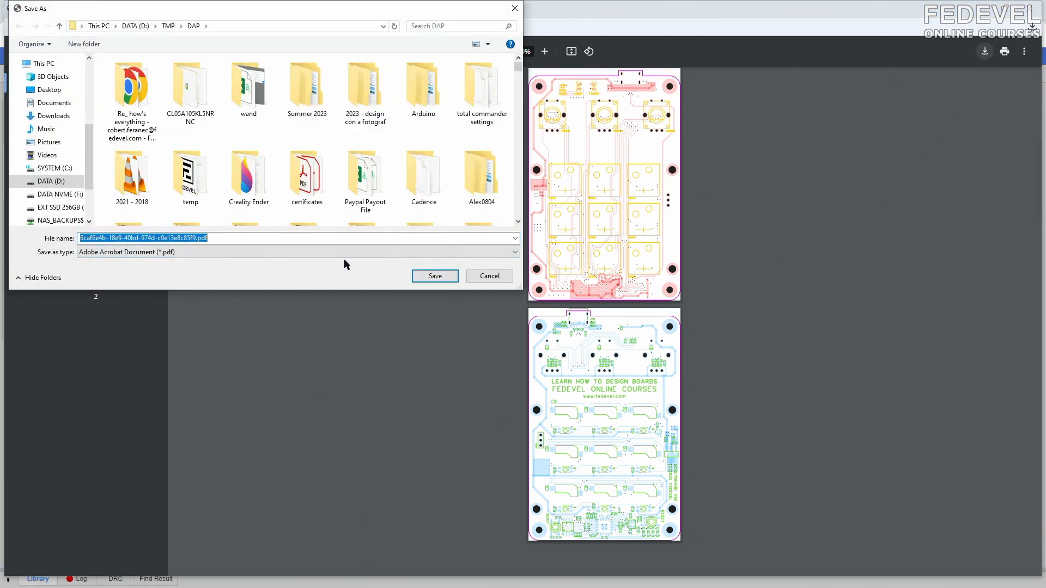
text(custom)
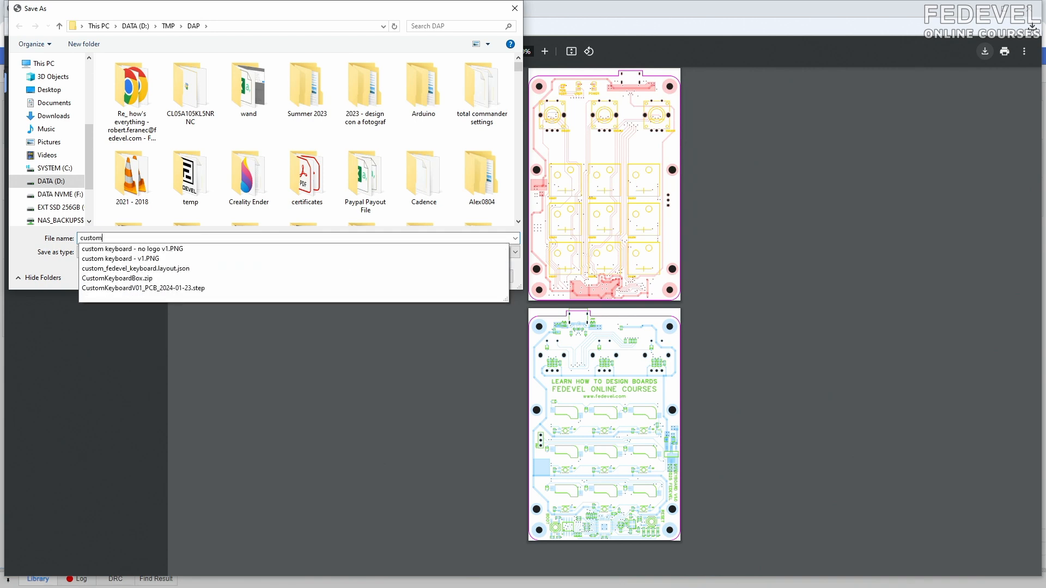
text( keyboard)
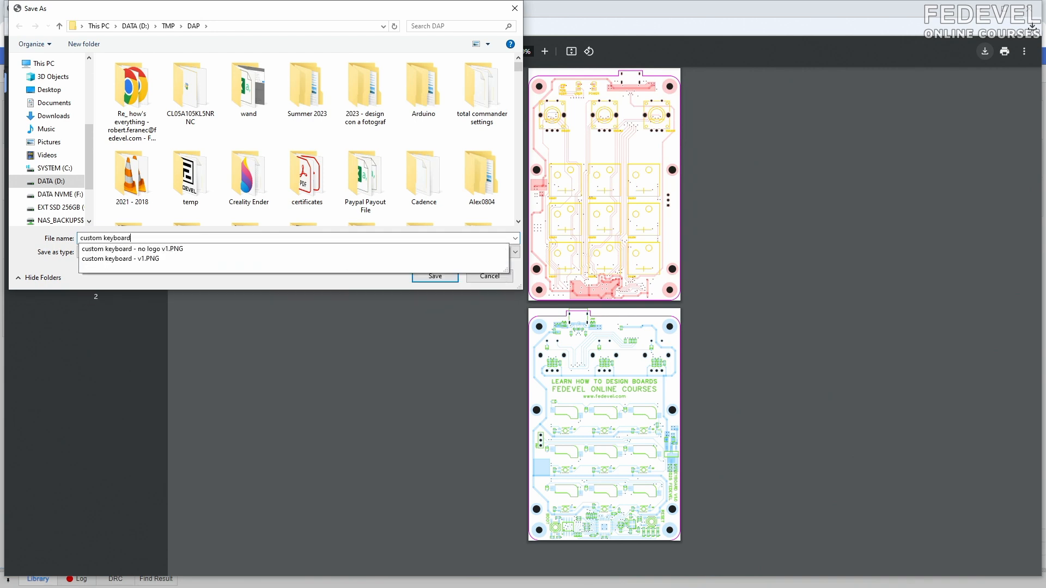
text( pcb)
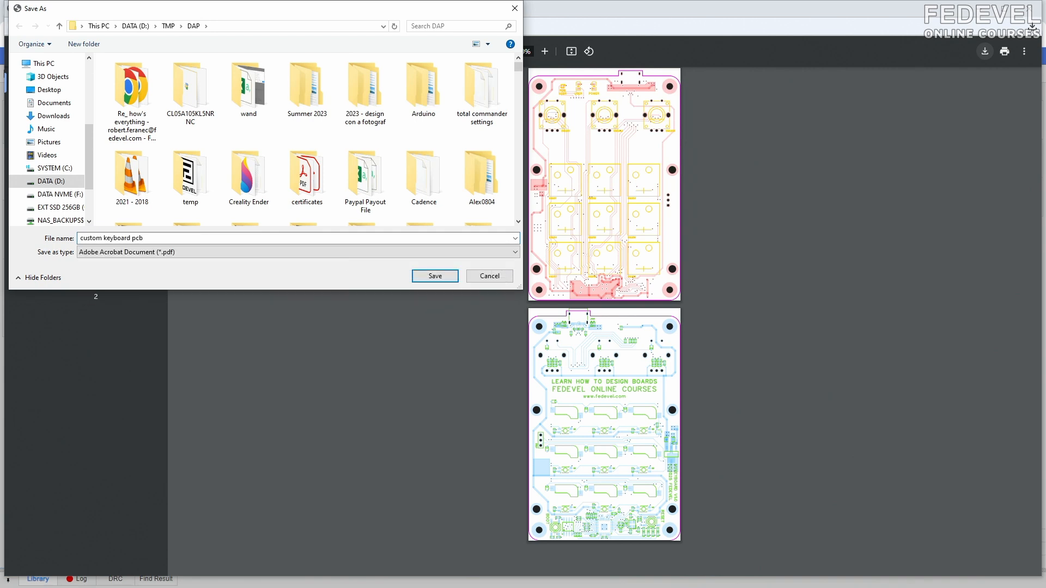
click(435, 275)
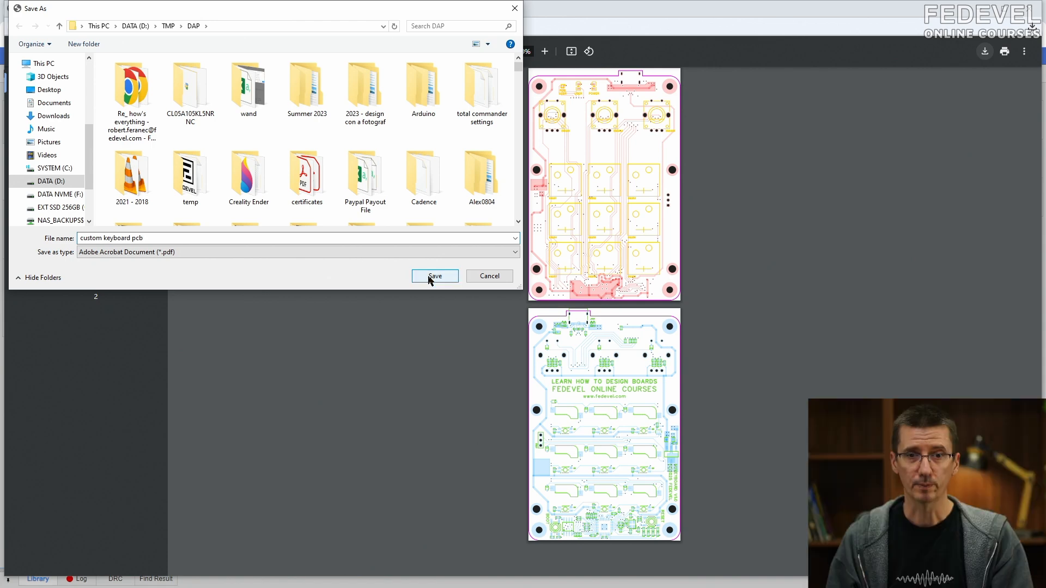
click(1028, 8)
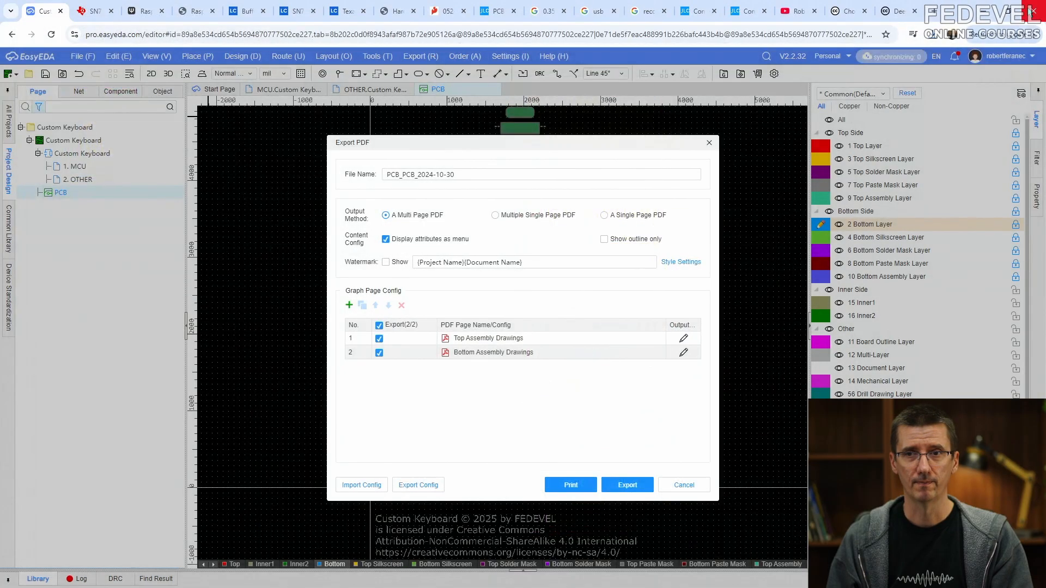
- Close the PDF export settings, switch to Total Commander, and open the "custom keyboard pcb" PDF from the temp folder
click(707, 144)
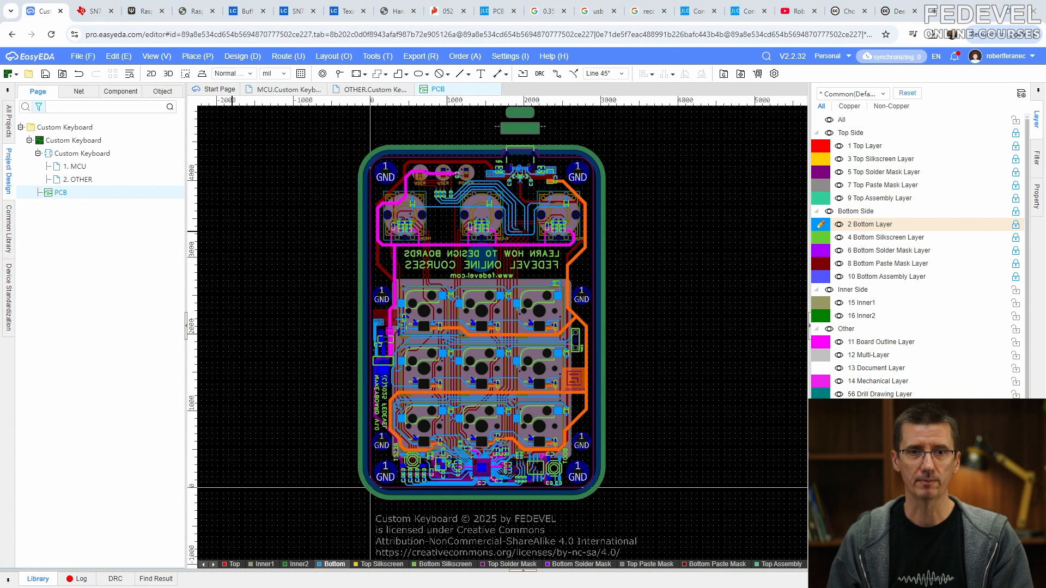
key(alt+Tab)
double_click(551, 203)
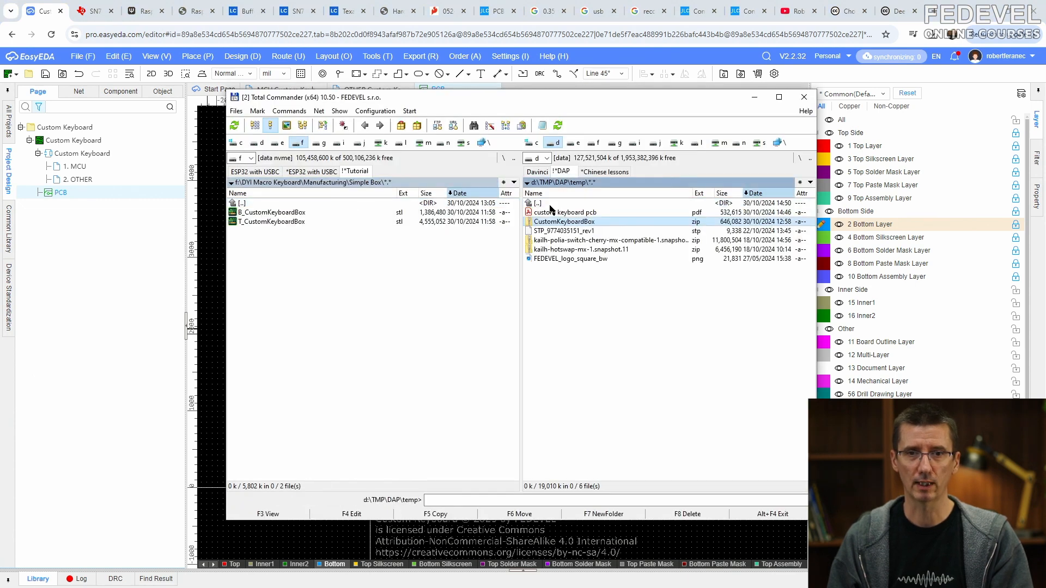
click(551, 213)
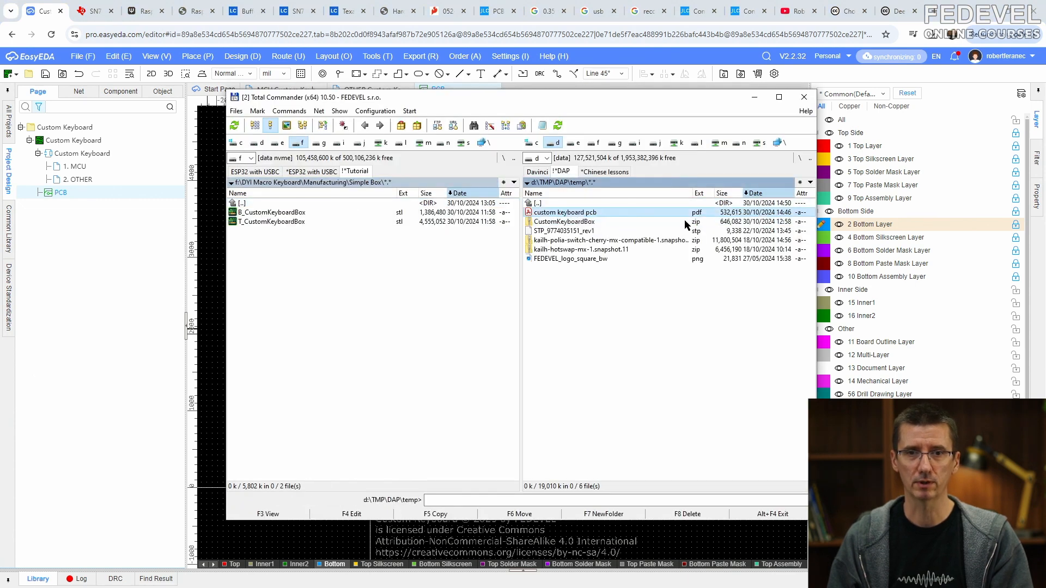
double_click(569, 212)
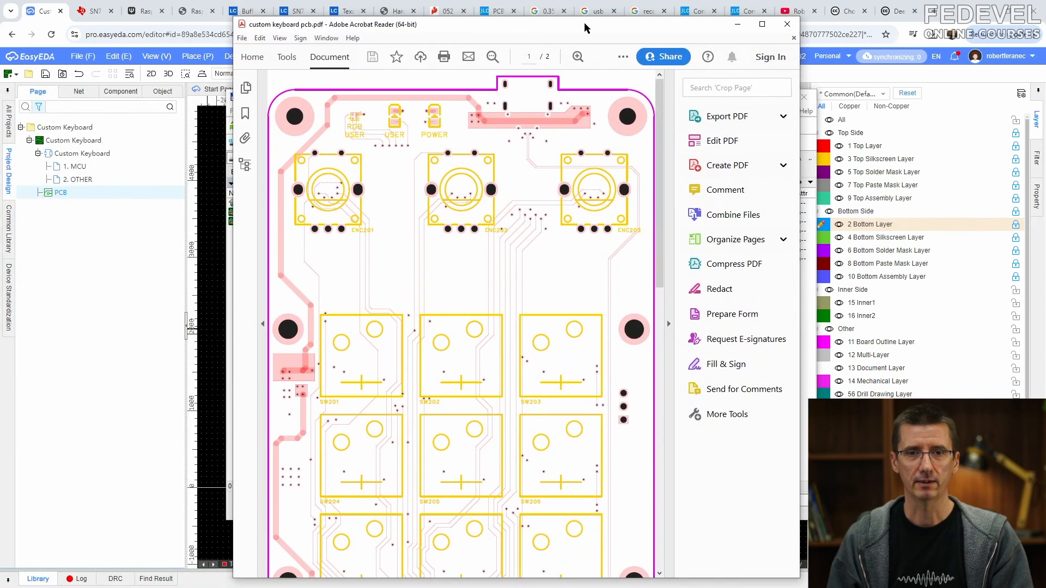
- Open the print settings for the PDF and set the Xerox printer properties to A4 plain paper and 1-Sided Print
click(242, 37)
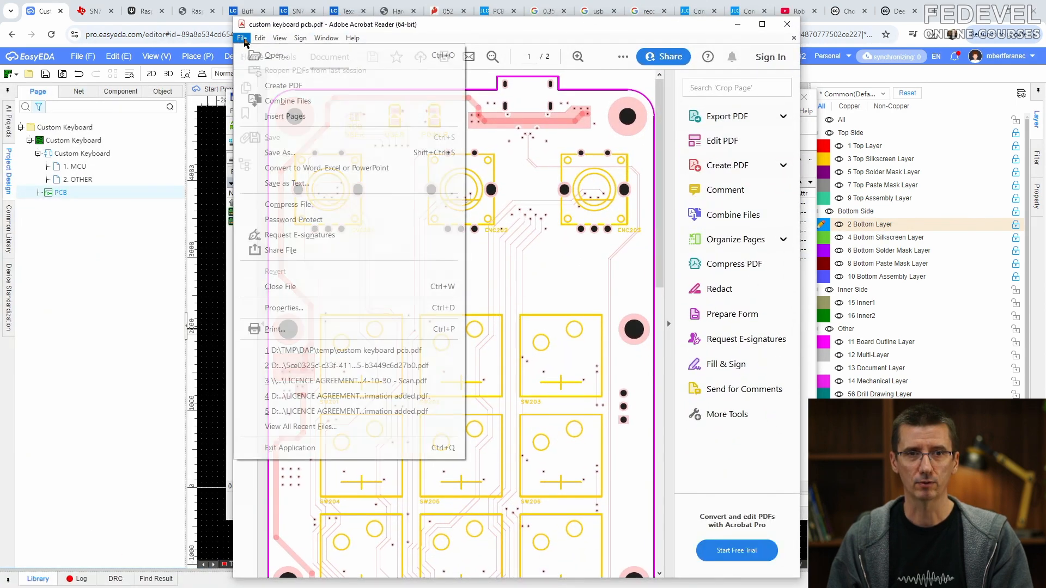
click(275, 329)
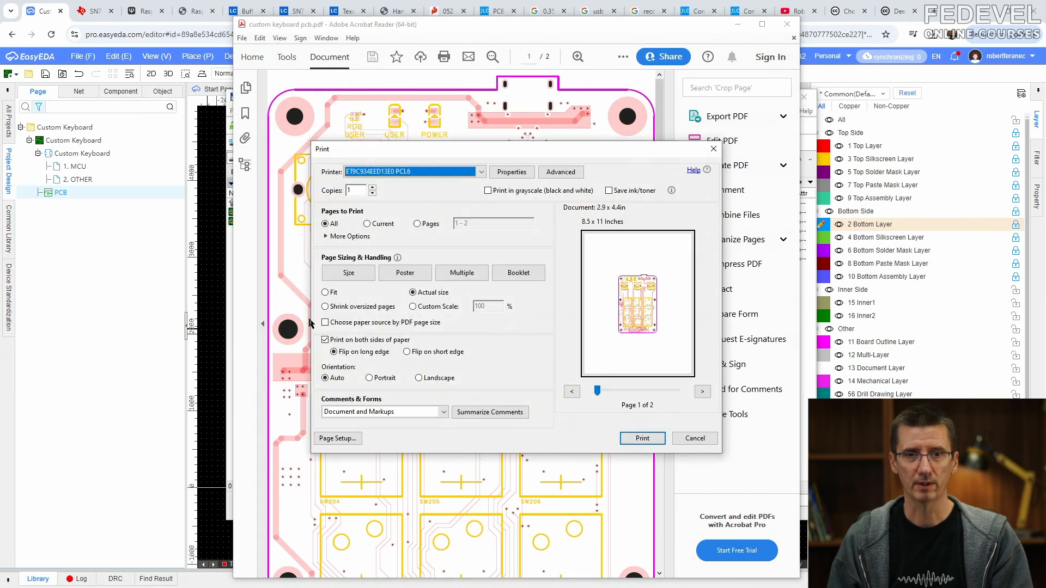
click(512, 172)
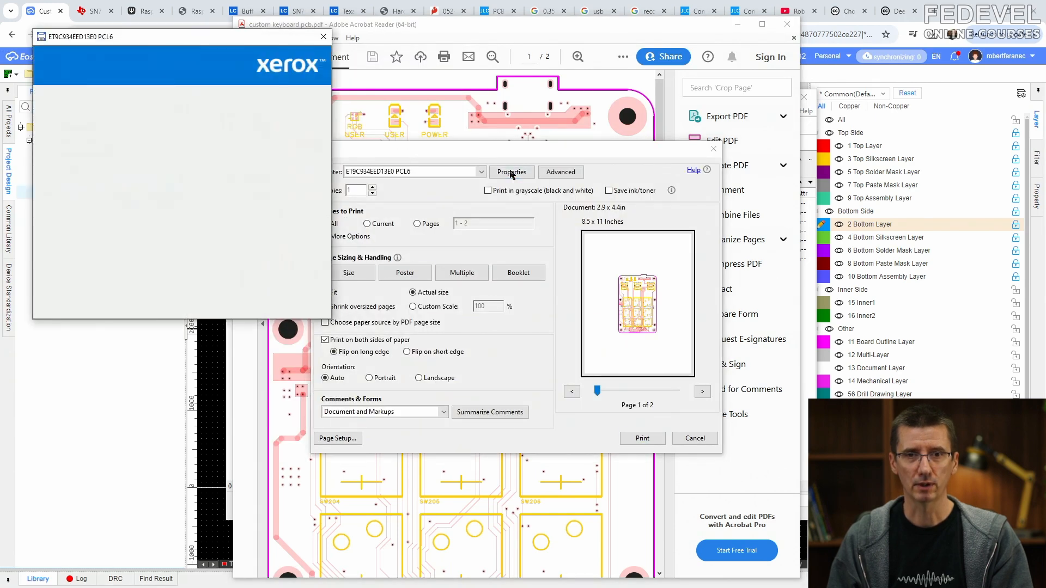
click(136, 147)
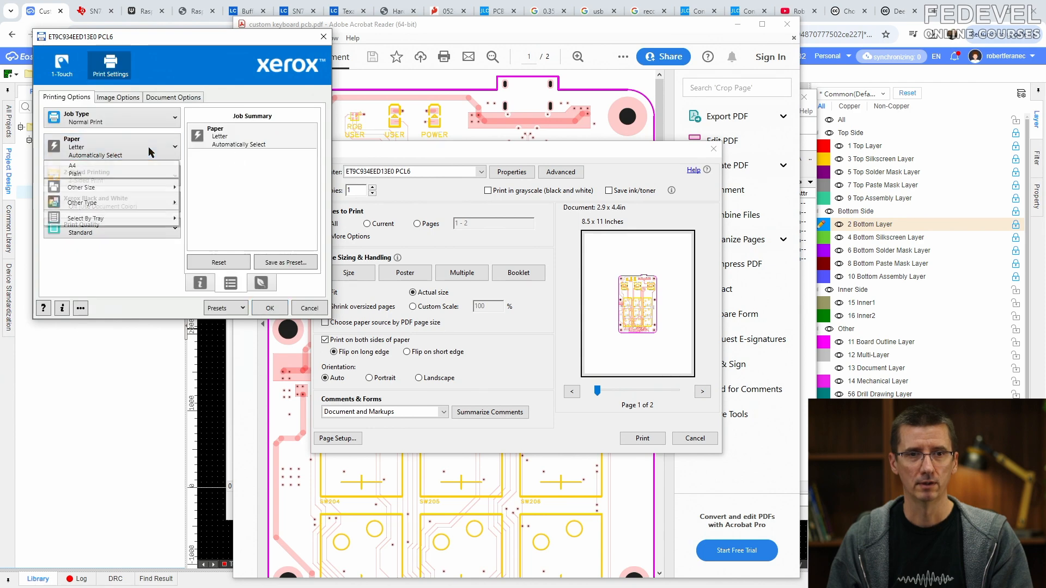
click(145, 174)
click(118, 175)
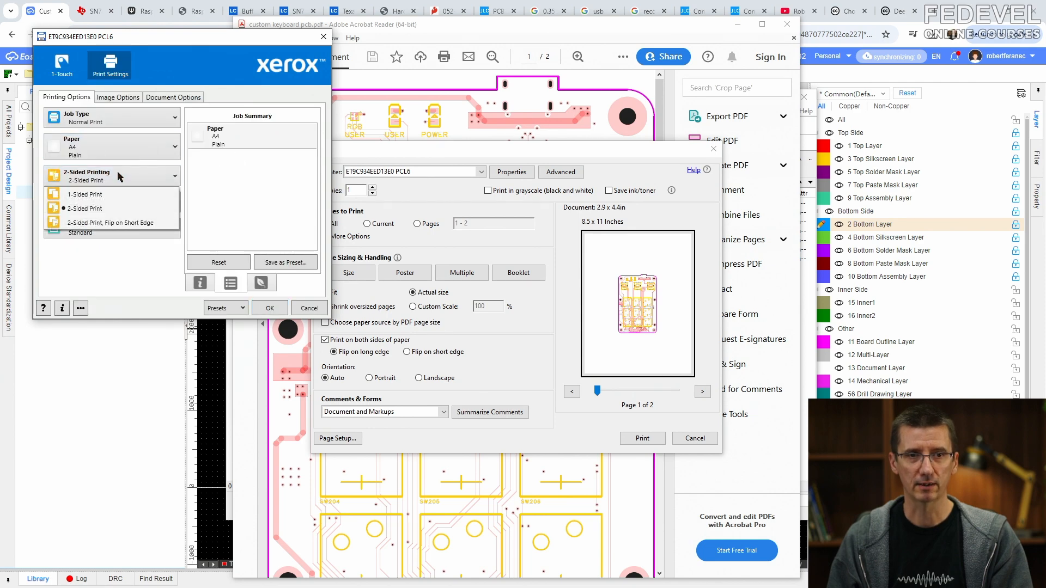
click(100, 195)
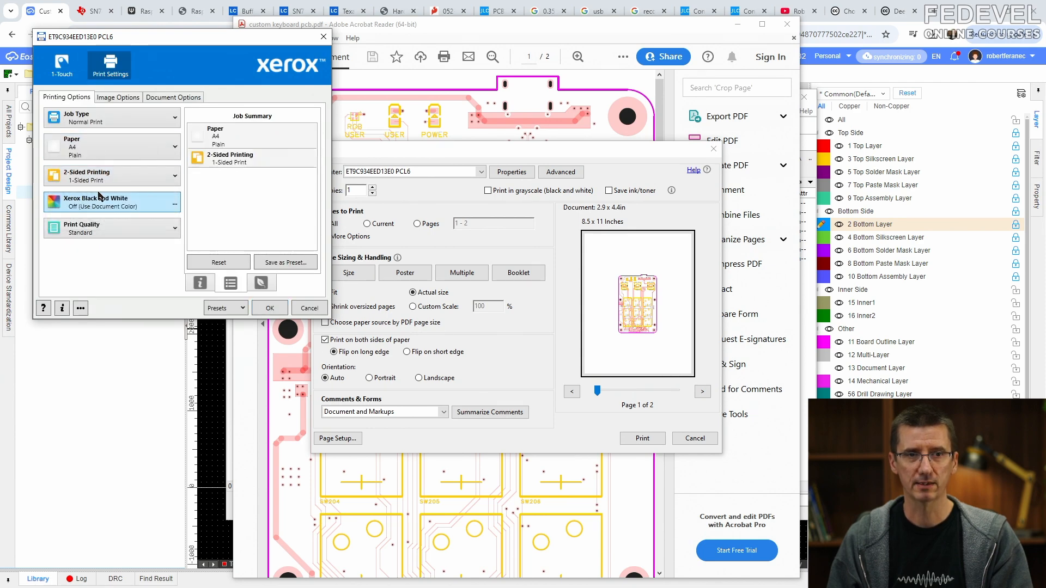
click(270, 308)
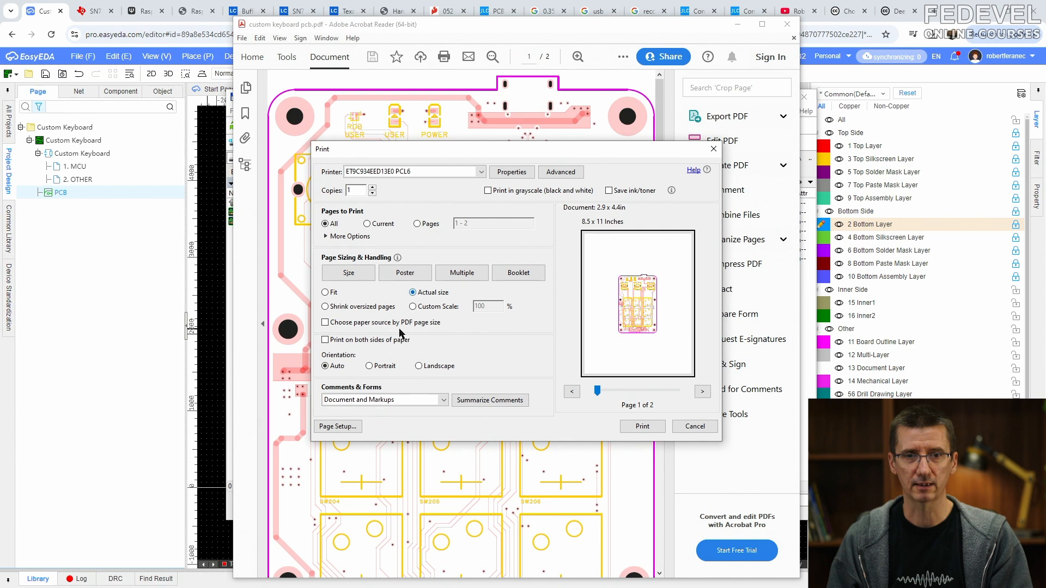
- Set the page setup paper size to A4, print all pages of the assembly drawings, and return to EasyEDA
click(338, 426)
click(457, 306)
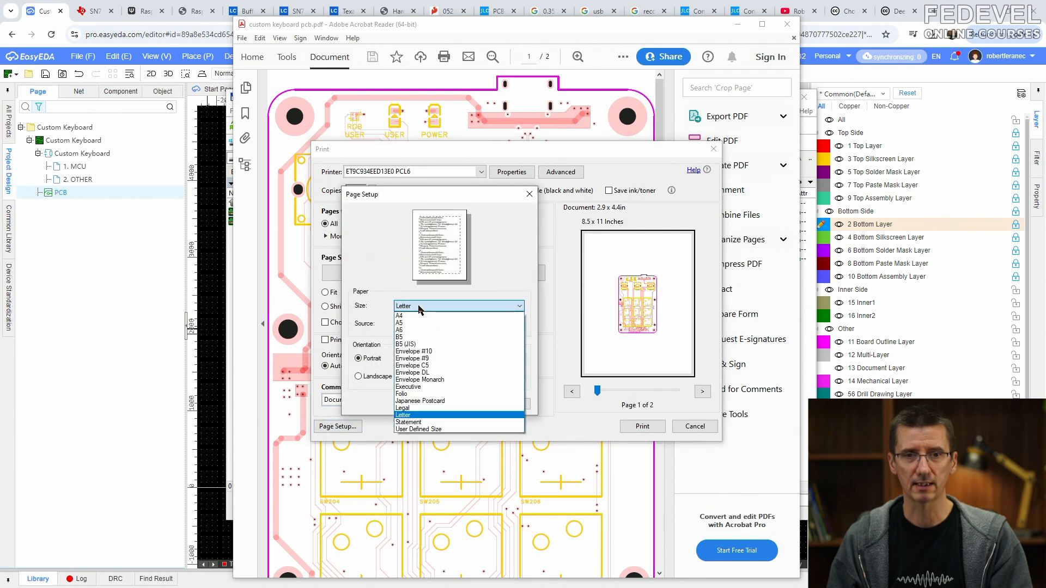
click(420, 317)
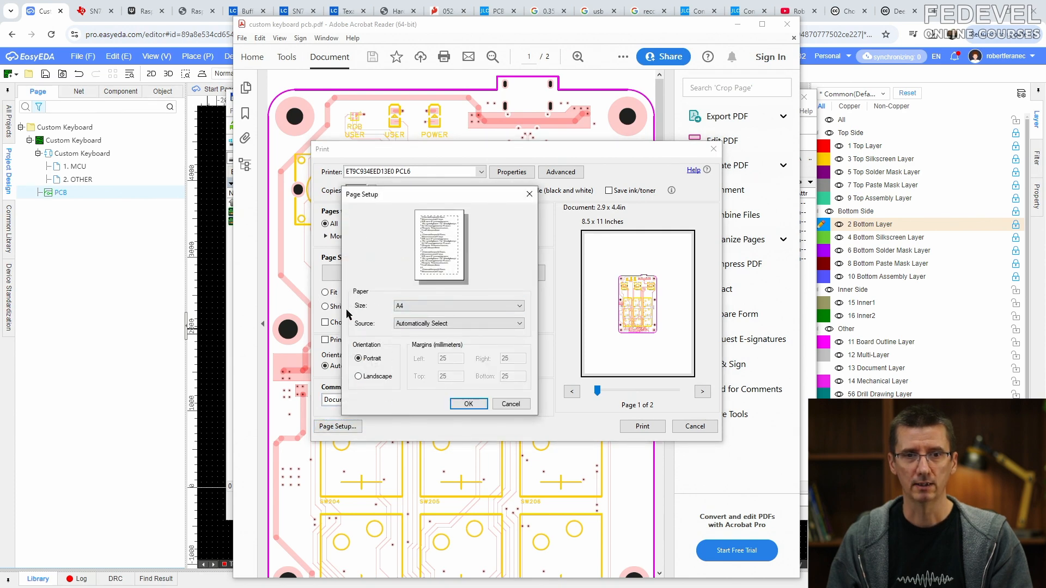
click(468, 403)
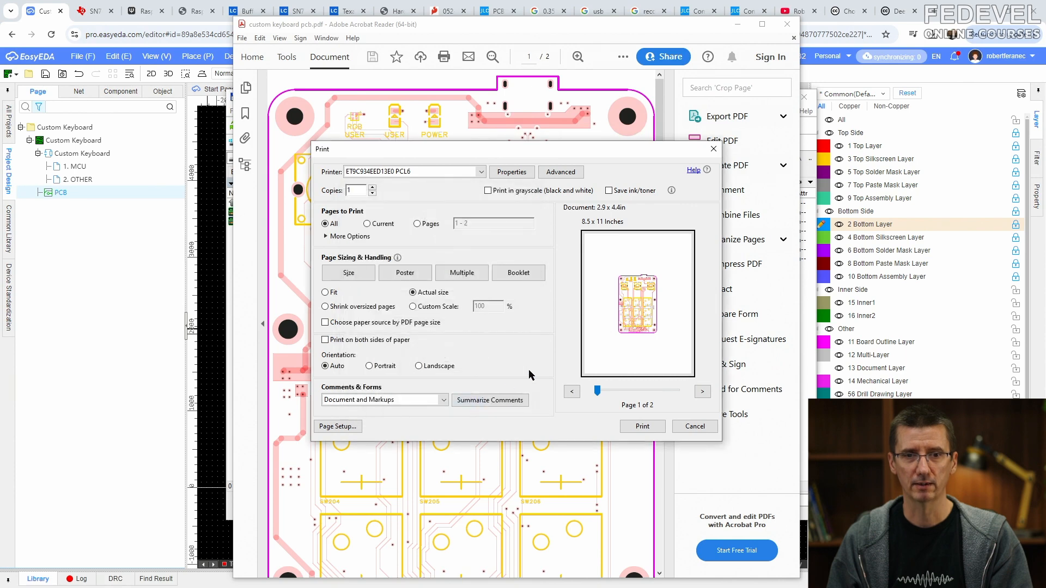
click(642, 426)
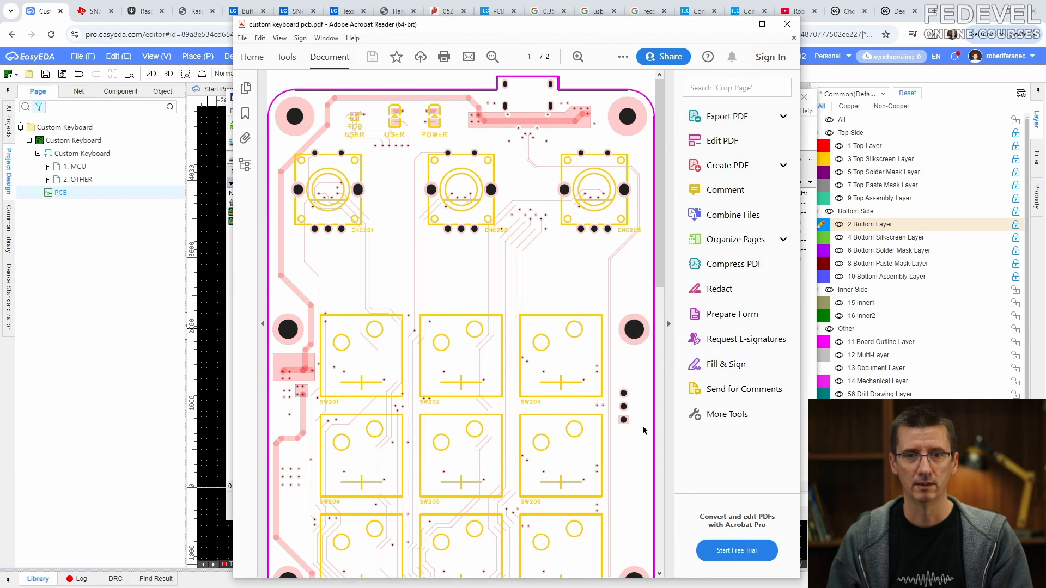
click(785, 25)
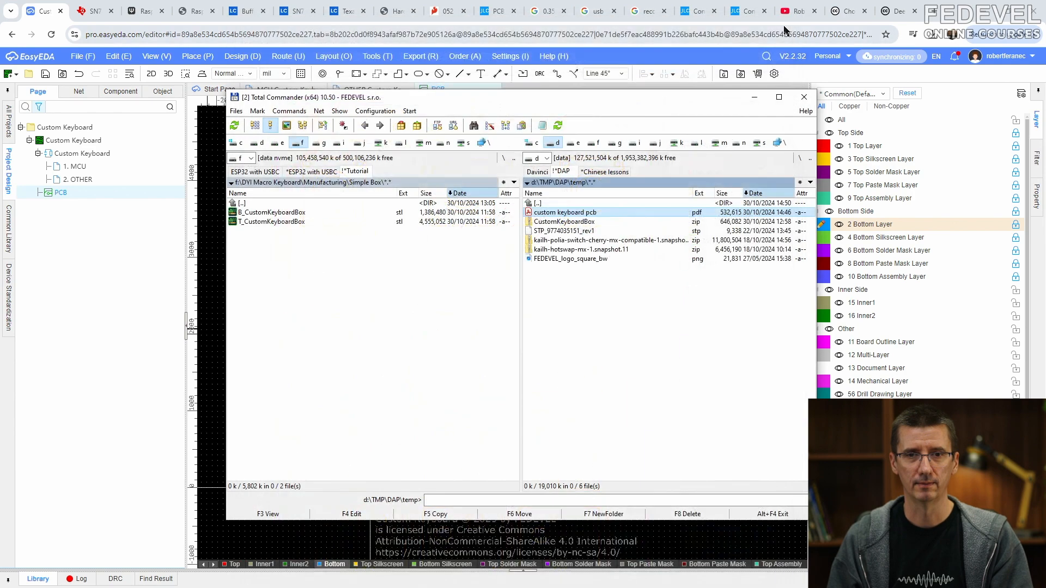
click(754, 97)
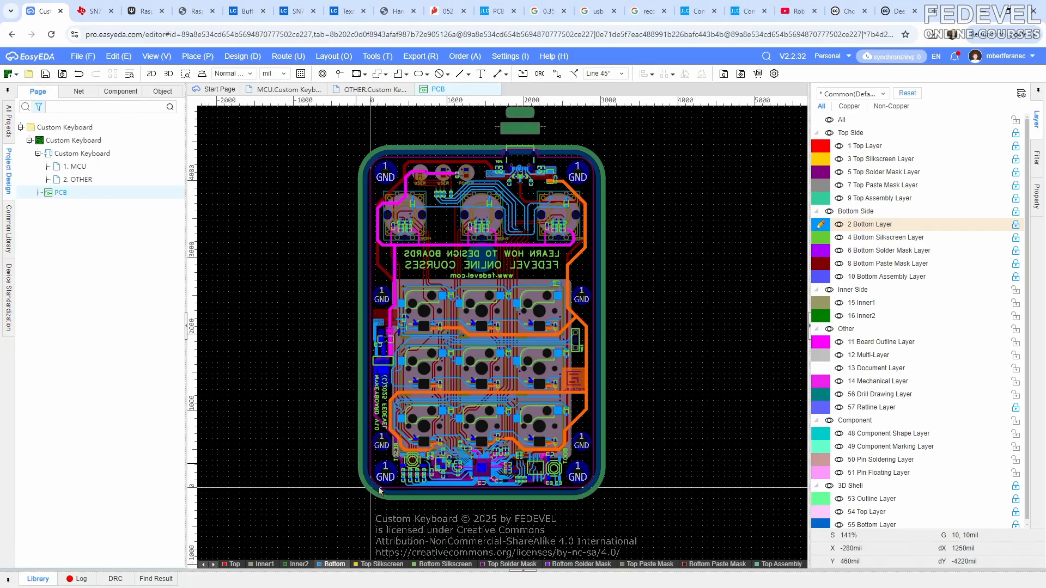
- Copy the content of the Creative Commons license text below the board outline on the PCB
click(422, 541)
right_click(444, 547)
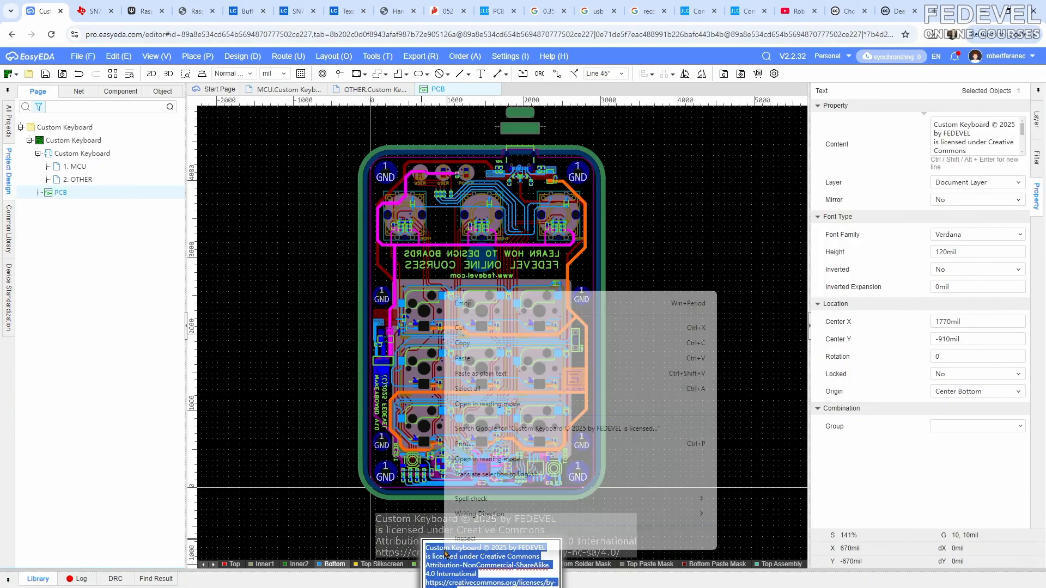
click(476, 346)
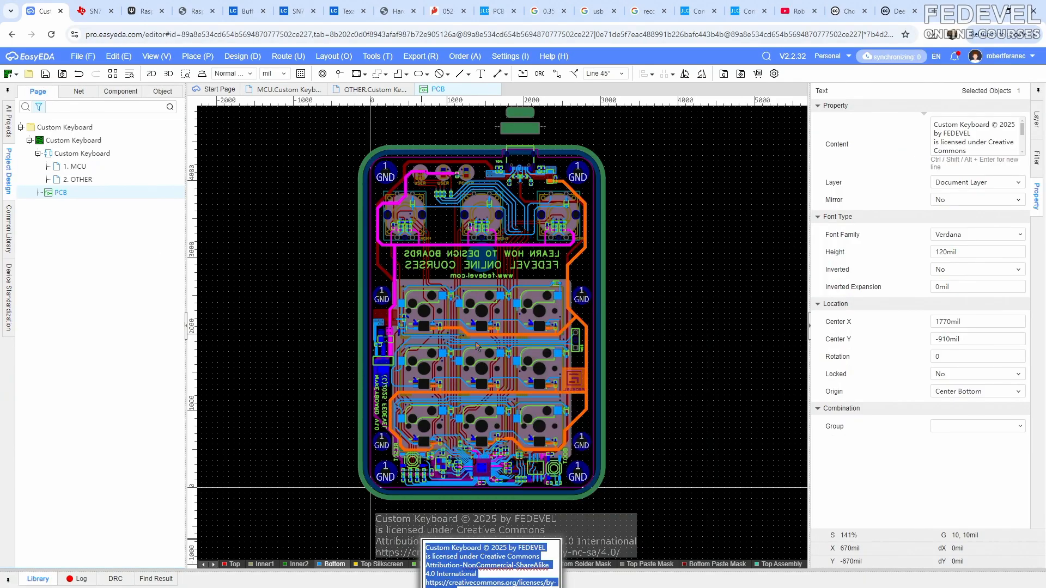
click(293, 231)
- On the OTHER schematic page, place a new text object with the copied license notice above the title block
click(283, 91)
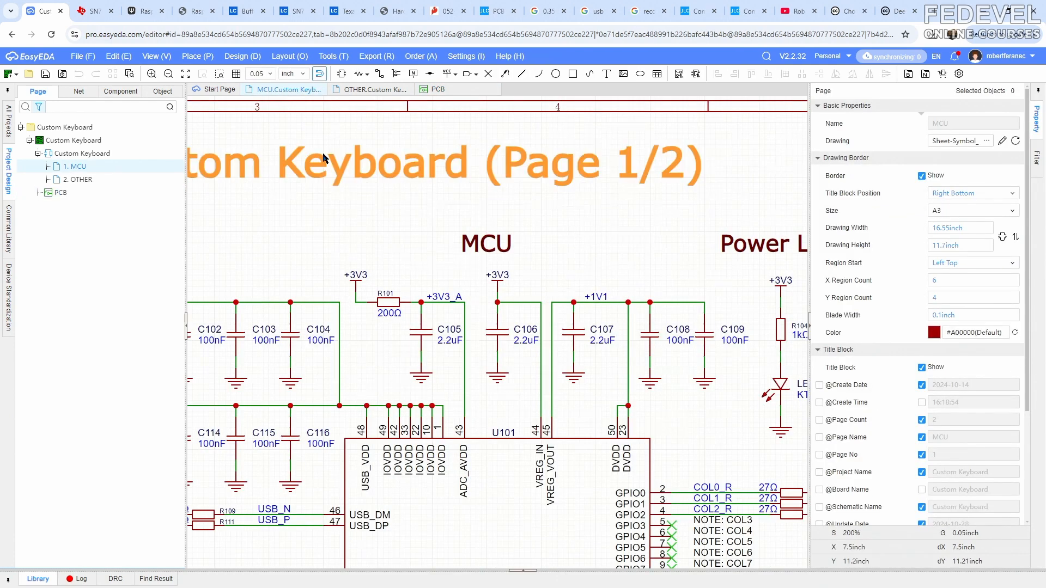
scroll(321, 153, down, 5)
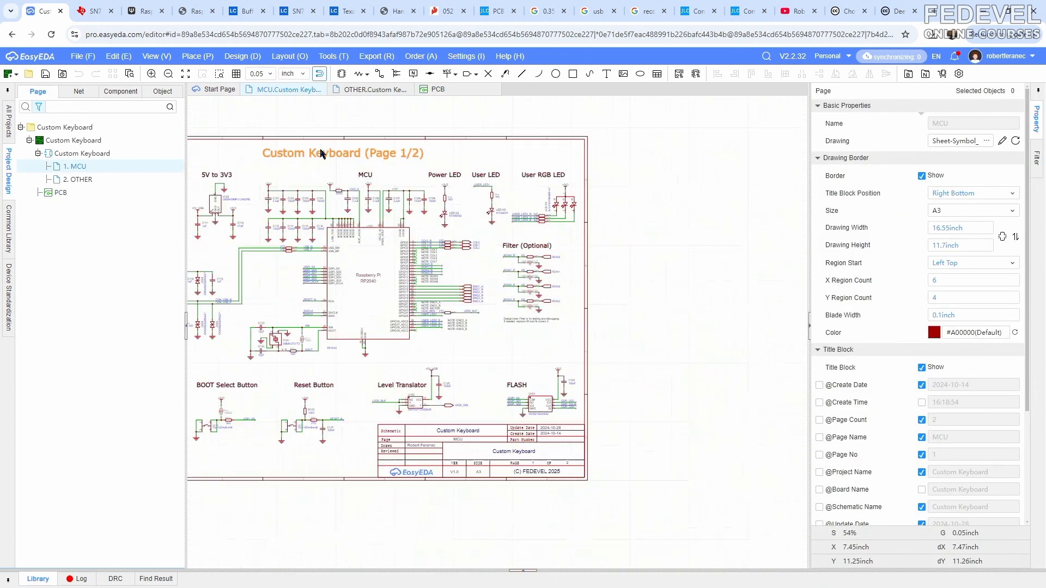
click(359, 90)
click(211, 57)
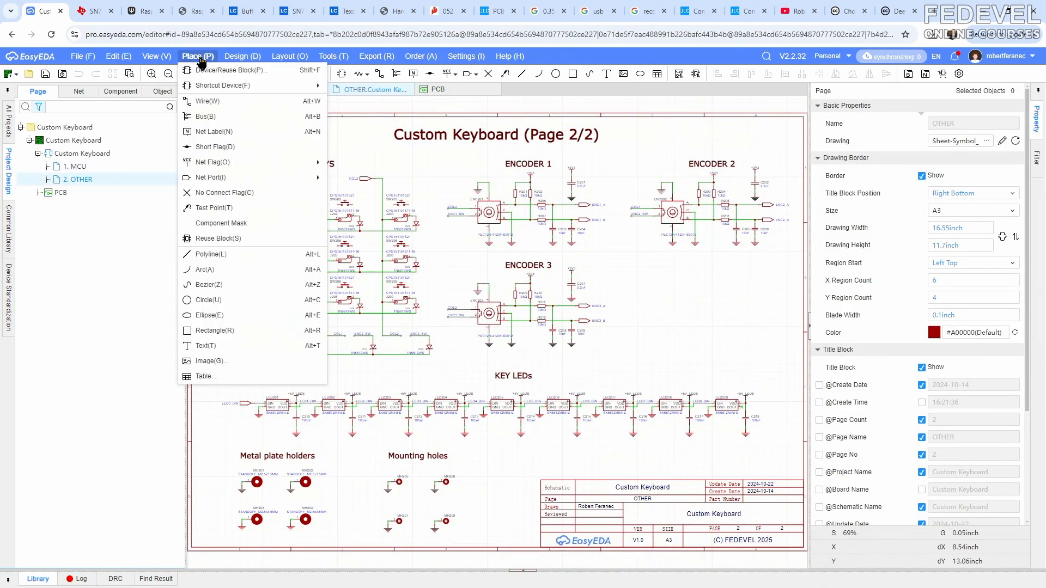
click(206, 346)
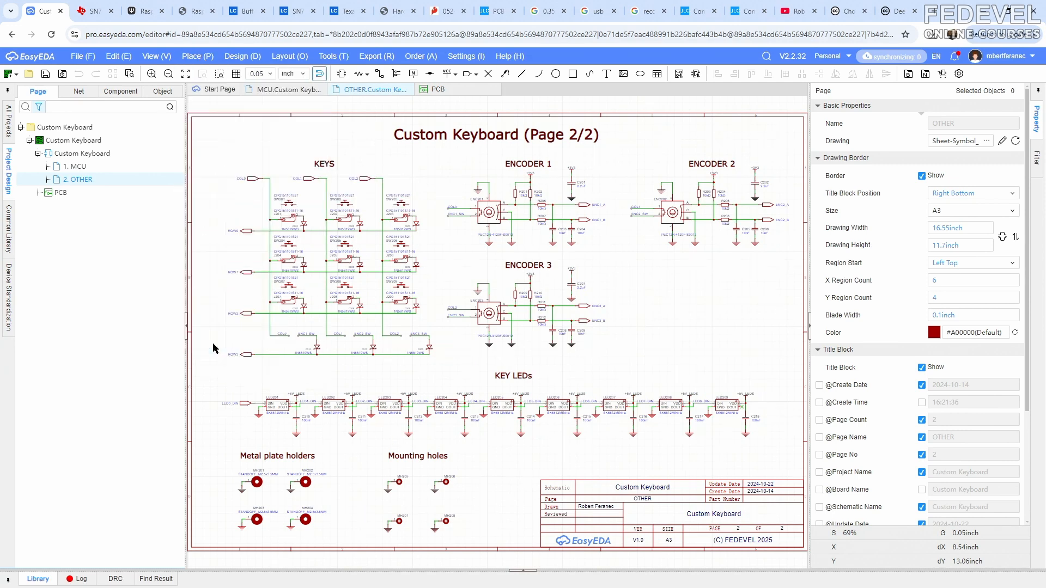
right_click(488, 261)
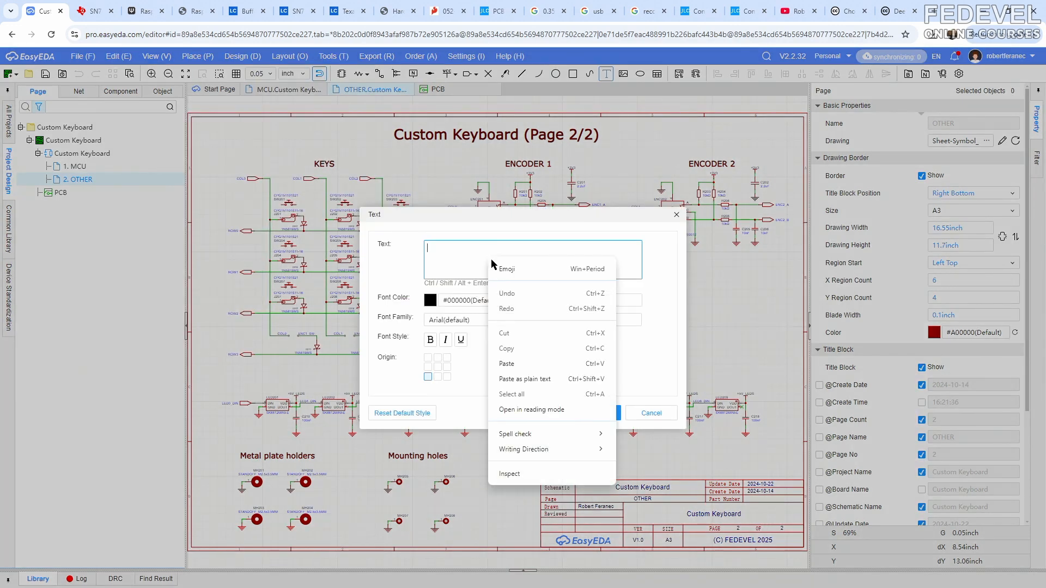
click(523, 364)
click(591, 414)
click(552, 461)
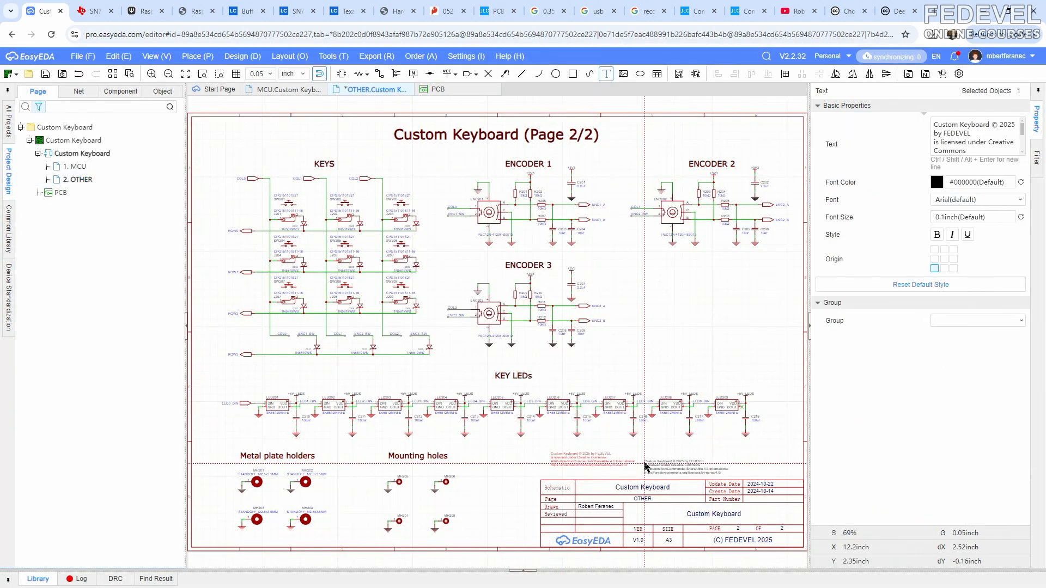
- Set the font size of the placed license text to 0.2 inch
scroll(481, 354, up, 3)
scroll(481, 354, up, 5)
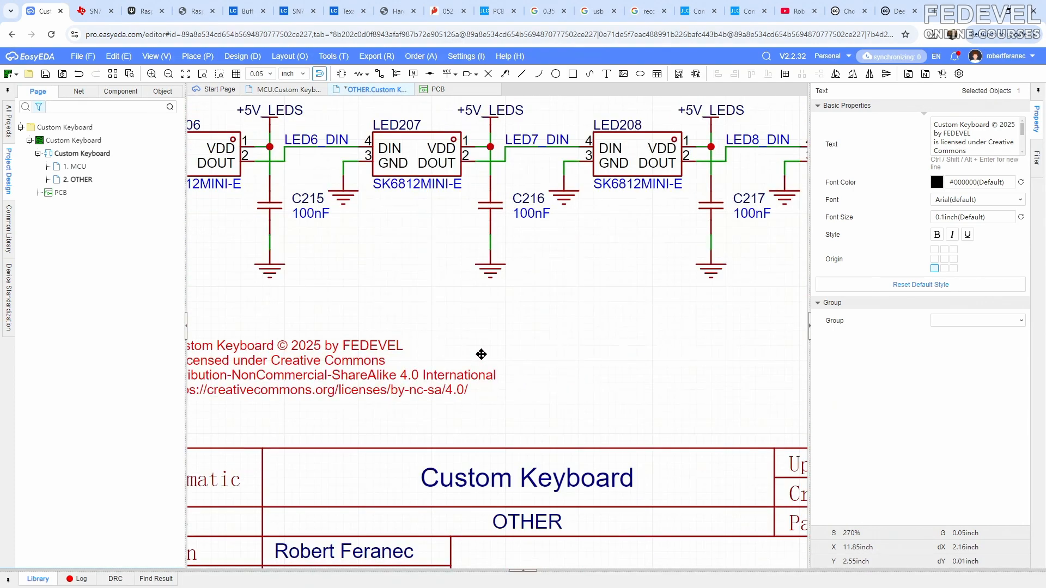
scroll(481, 354, down, 2)
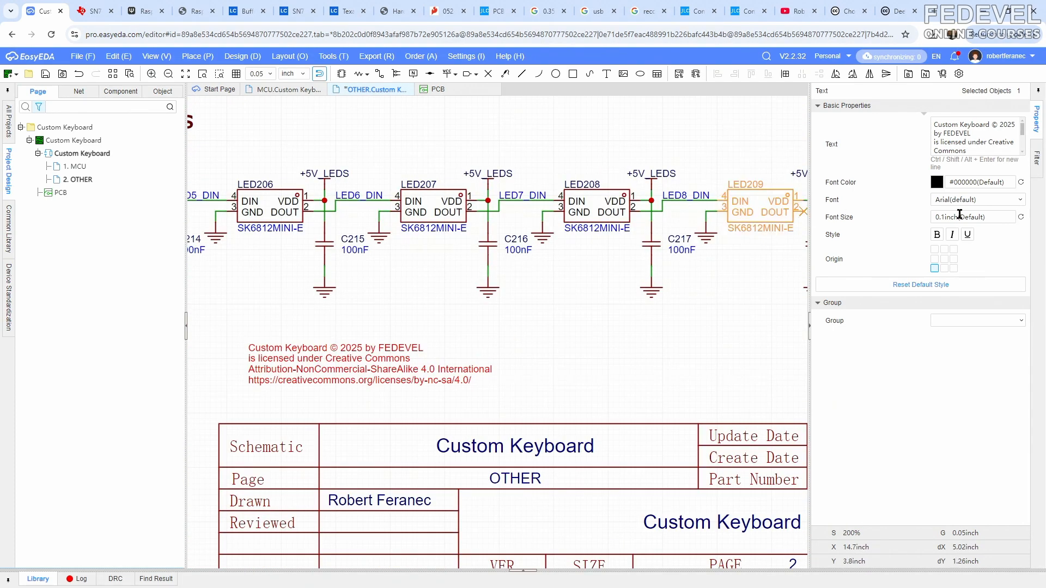
click(990, 217)
key(Return)
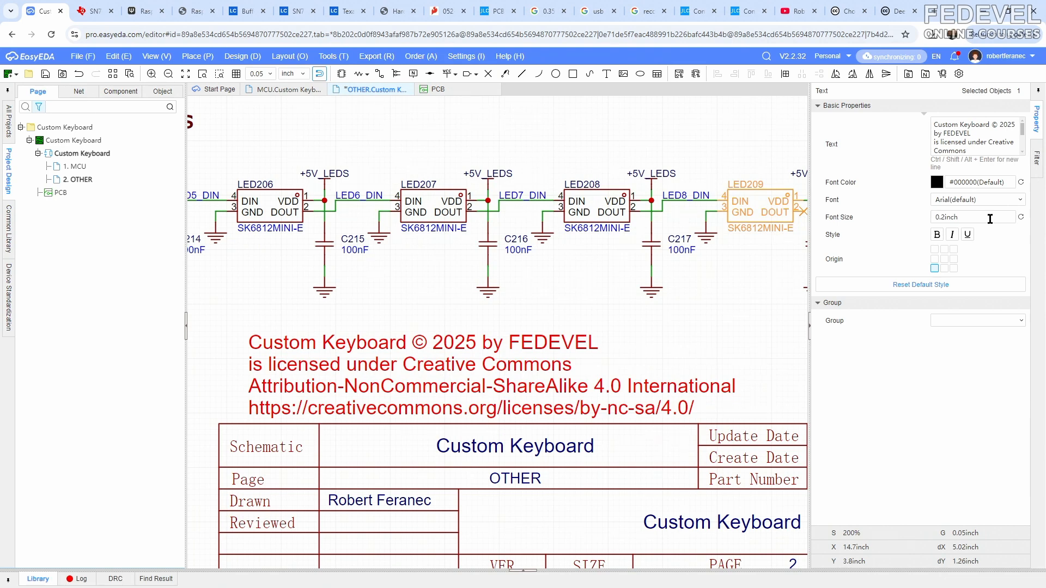
- Move the license text so it sits just above the title block, aligned with the block's left edge, and deselect it
scroll(681, 326, down, 2)
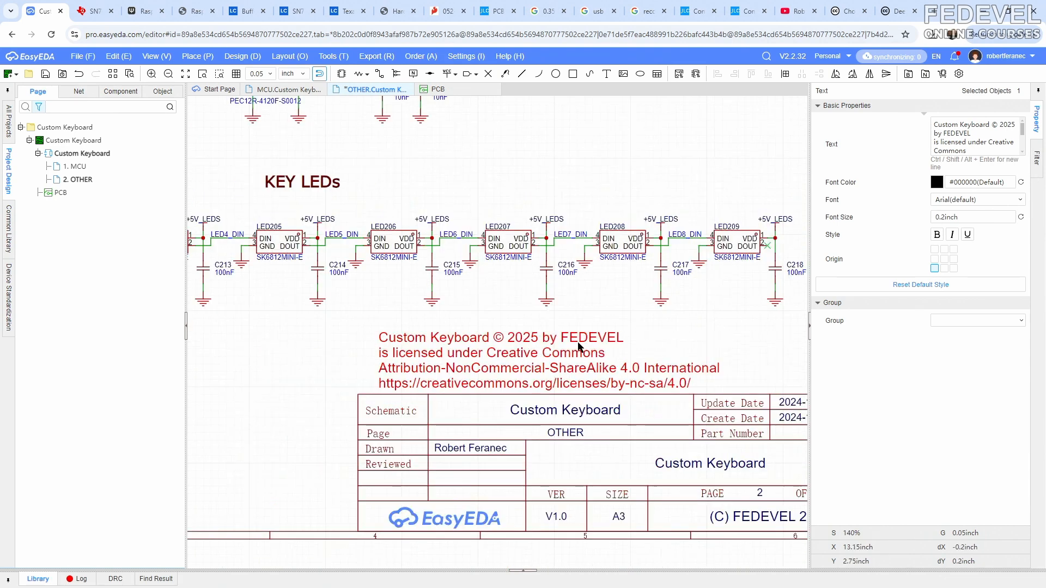
click(336, 368)
drag(389, 363, 369, 358)
scroll(518, 350, down, 3)
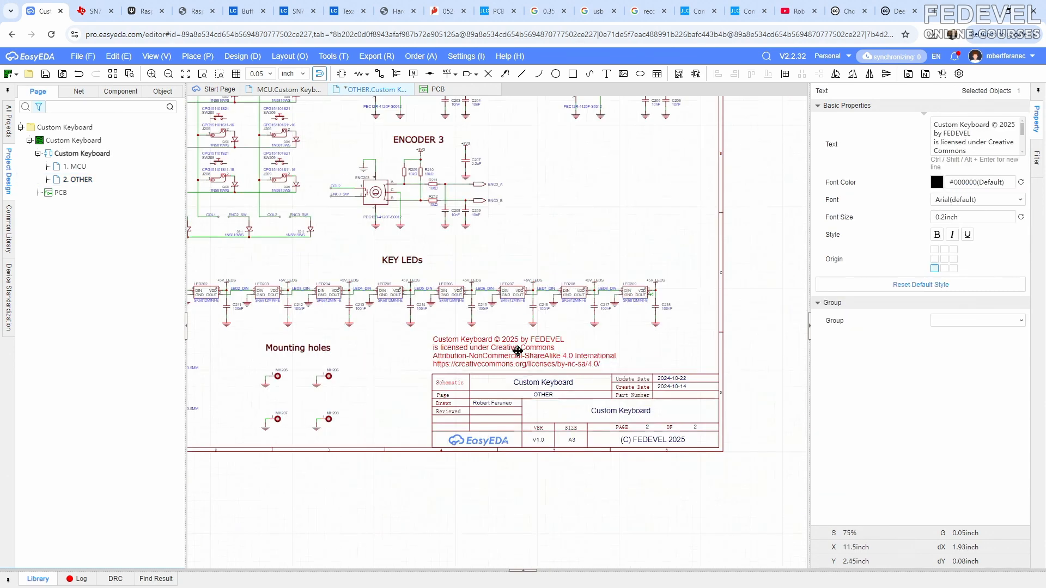
click(373, 383)
right_drag(389, 363, 374, 419)
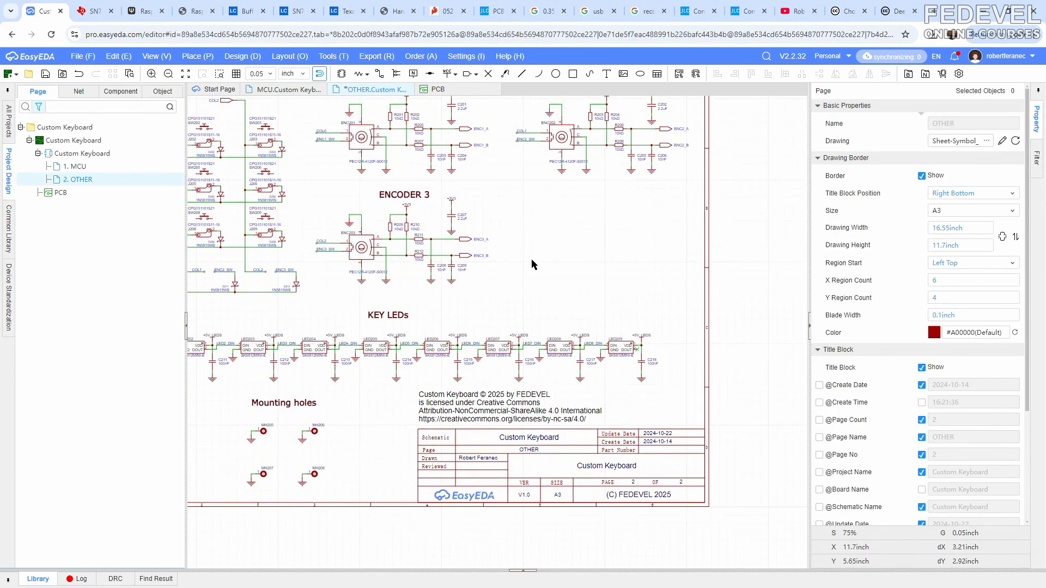
- Paste the copied note with the tutorial and mechanical-parts links into the empty area beside and below the ENCODER 3 heading
key(ctrl+v)
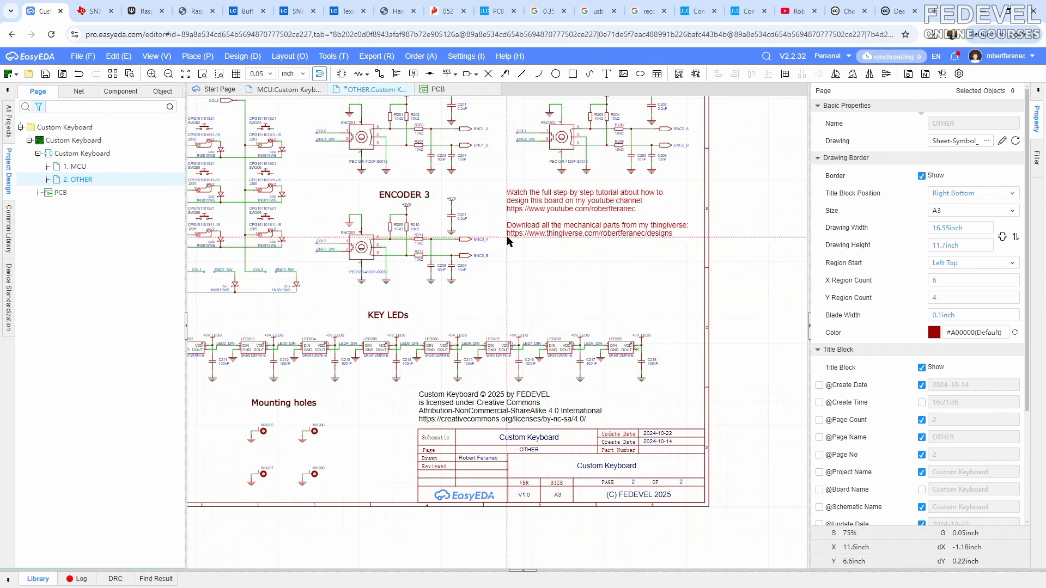
click(507, 238)
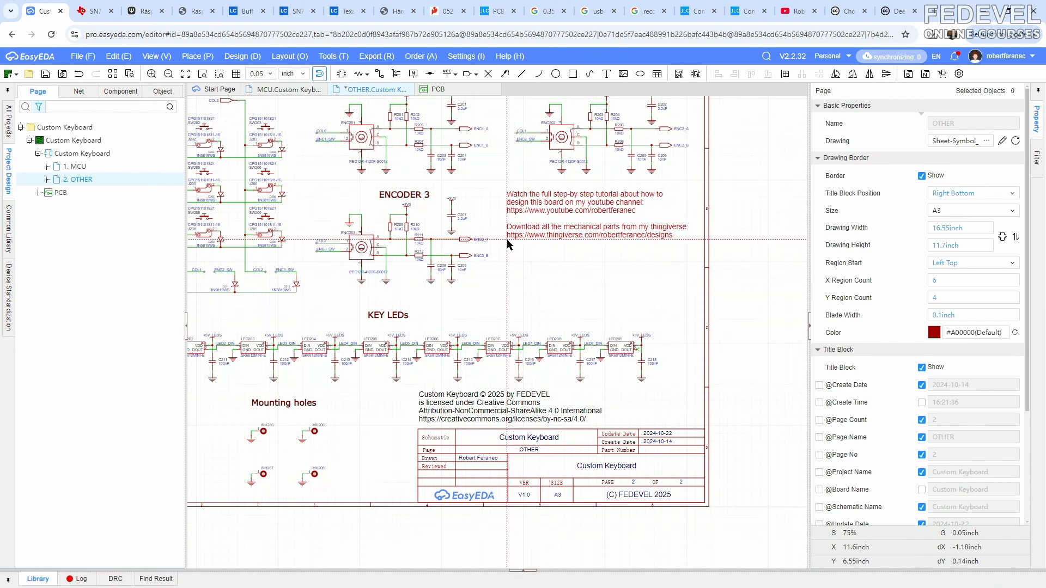
- Copy the Thingiverse designs address from the content of the placed links note
click(546, 240)
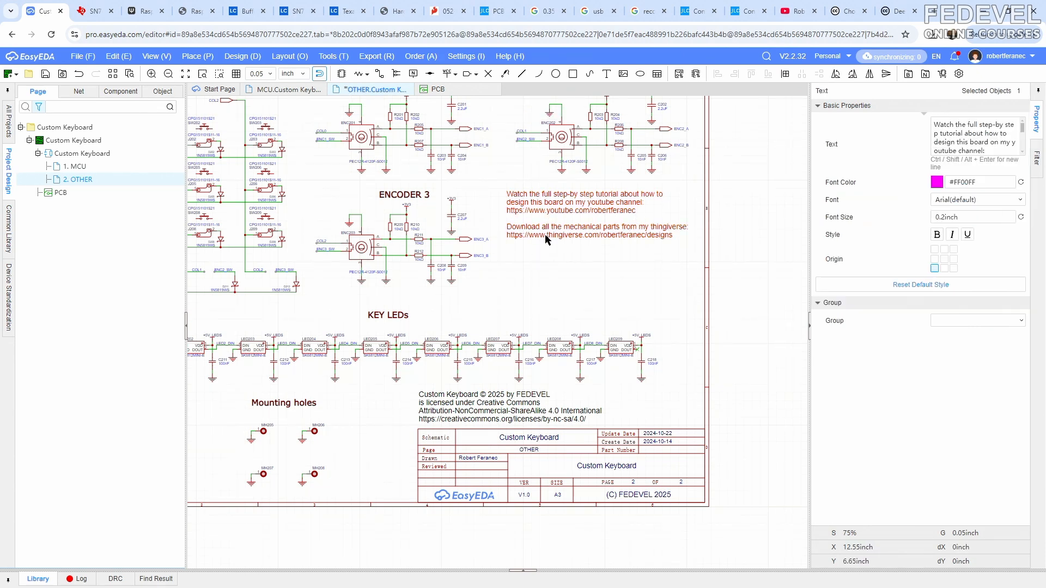
click(982, 137)
key(ctrl+a)
click(978, 141)
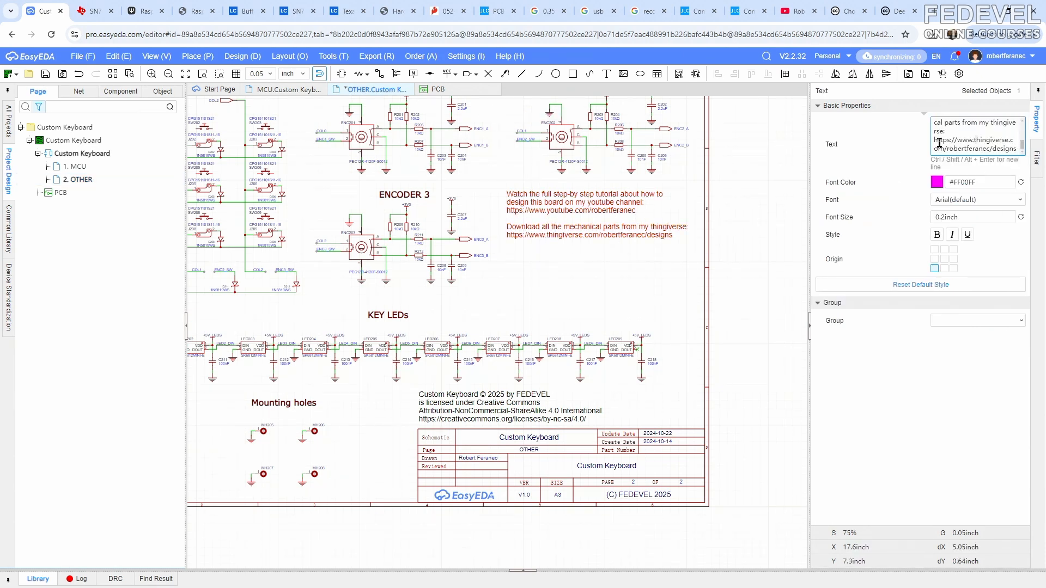
drag(934, 139, 1023, 153)
right_click(979, 153)
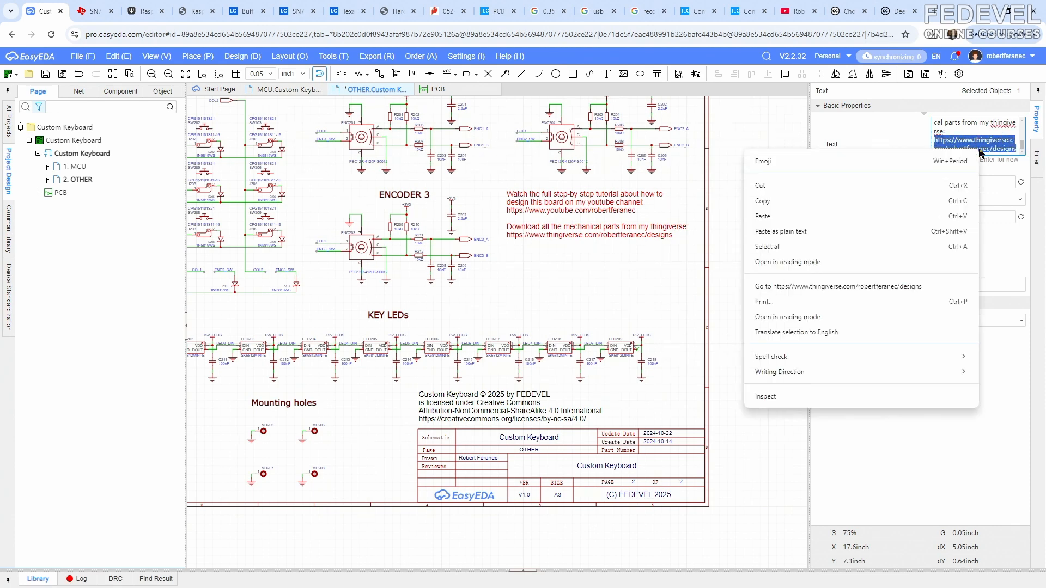
click(871, 201)
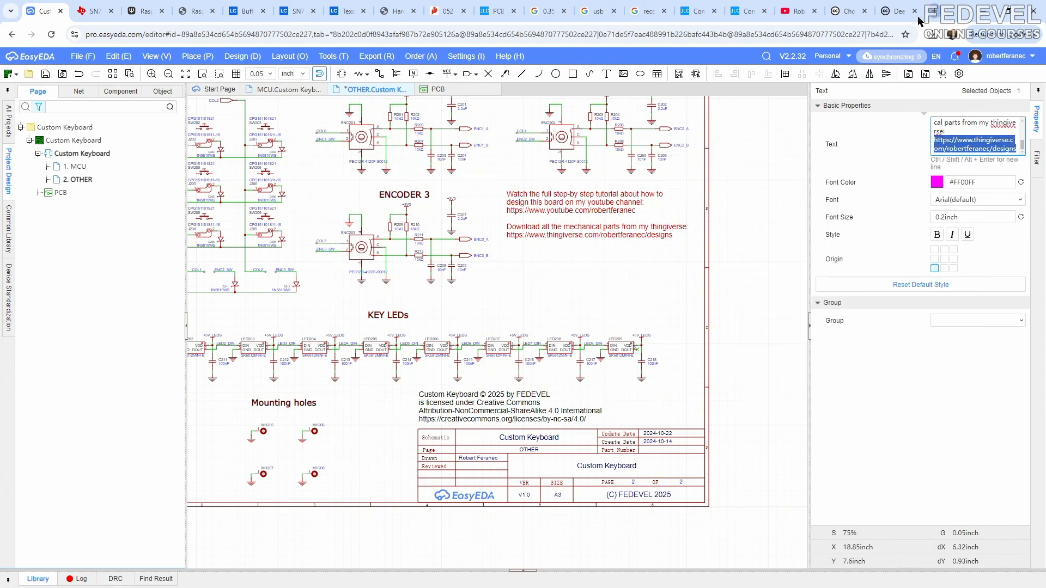
- Open the copied Thingiverse address in a new browser tab and go to the Custom Keyboard design
click(933, 11)
right_click(859, 34)
click(664, 125)
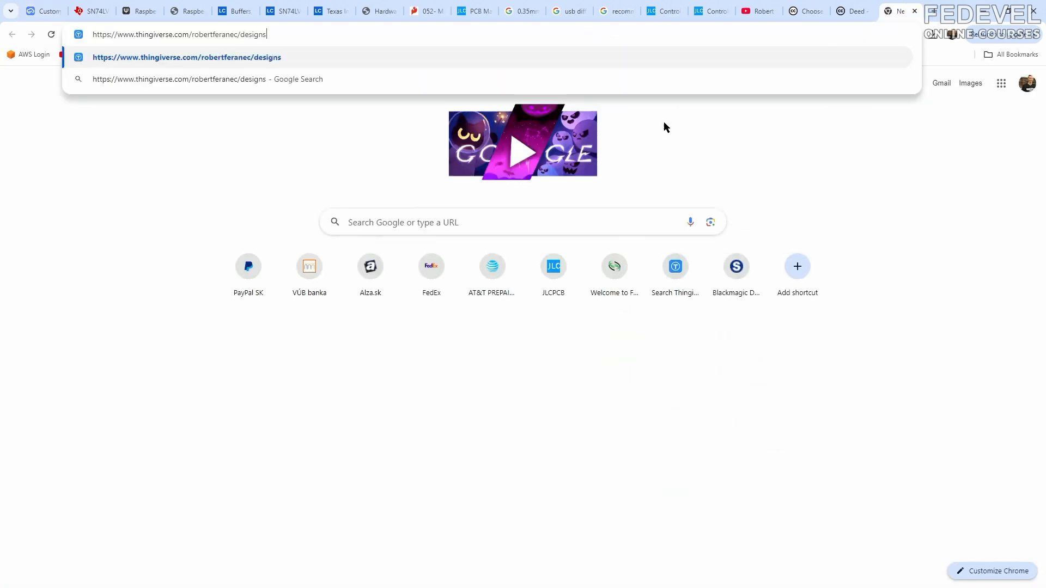
key(Return)
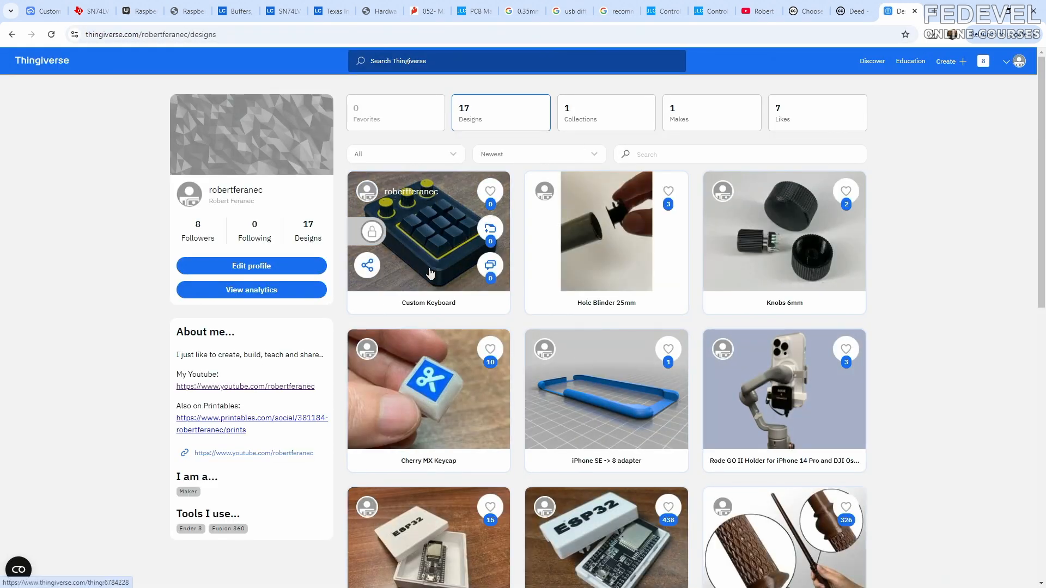
click(420, 225)
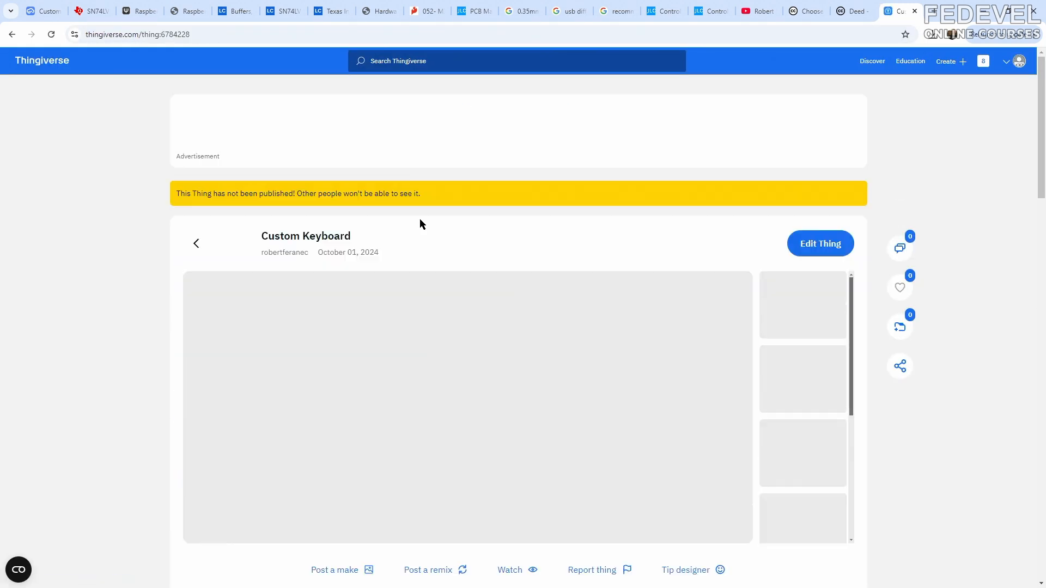
- Examine the Custom Keyboard design's publication notice, preview images and list of downloadable files
scroll(334, 151, down, 1)
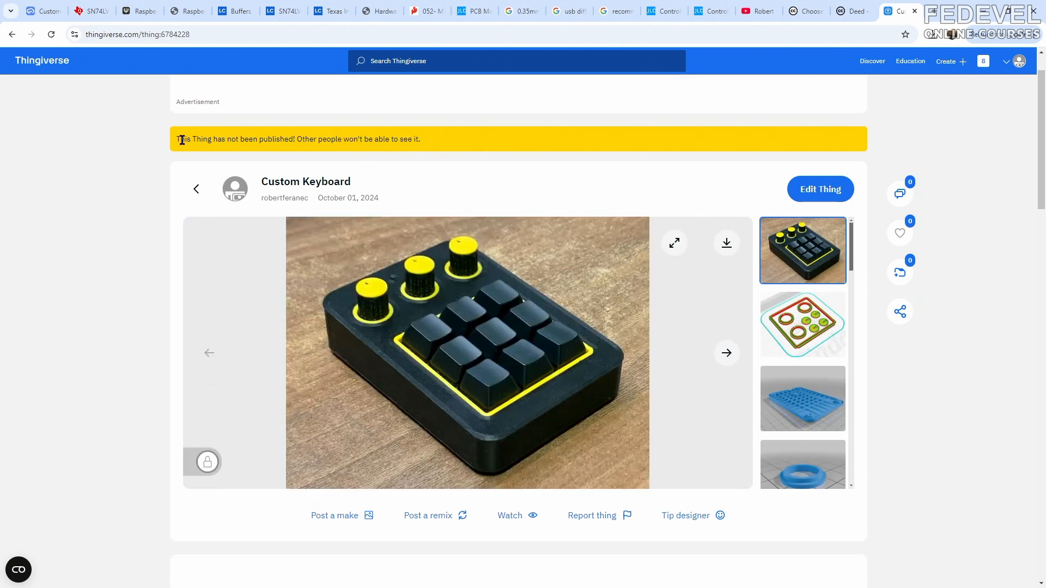
drag(177, 141, 410, 137)
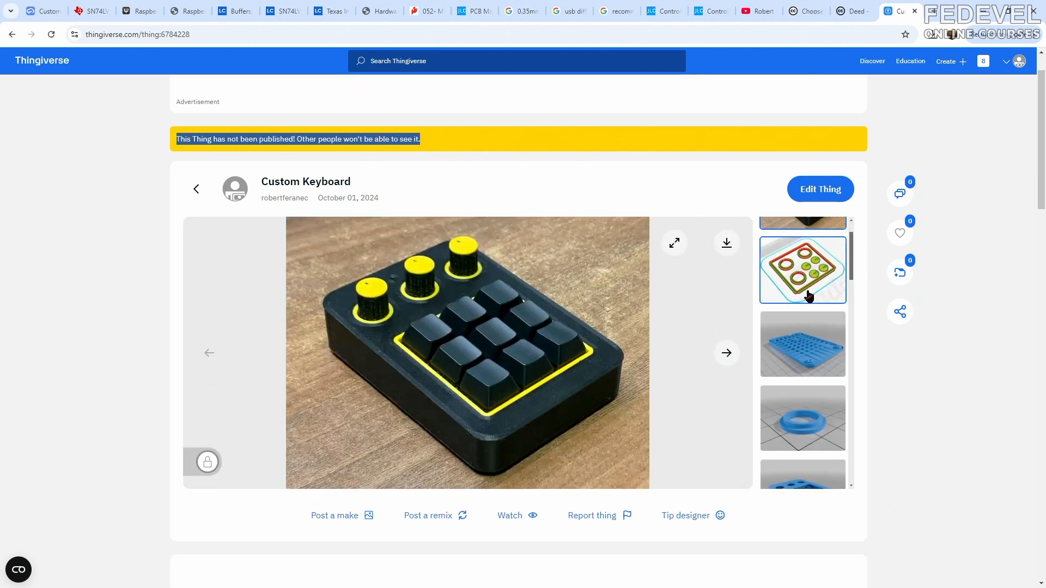
scroll(809, 294, down, 10)
scroll(808, 294, down, 3)
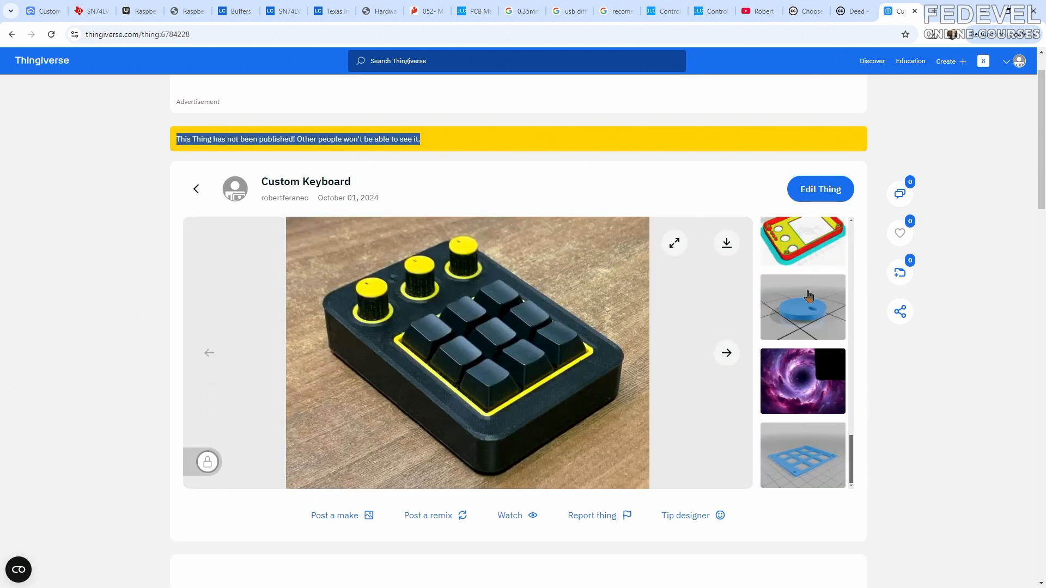
scroll(968, 293, down, 6)
click(368, 327)
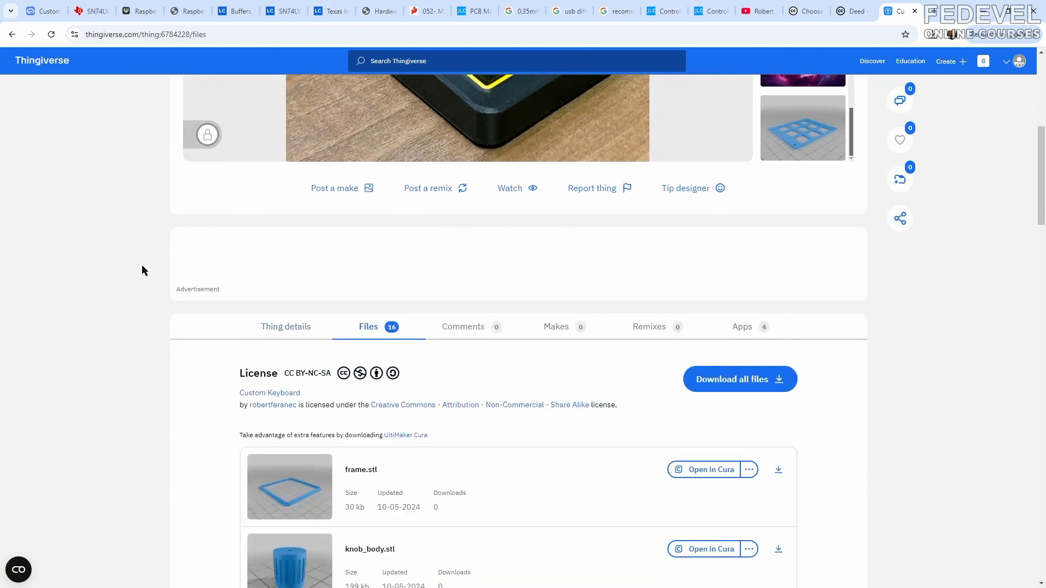
scroll(143, 269, down, 16)
scroll(143, 271, down, 5)
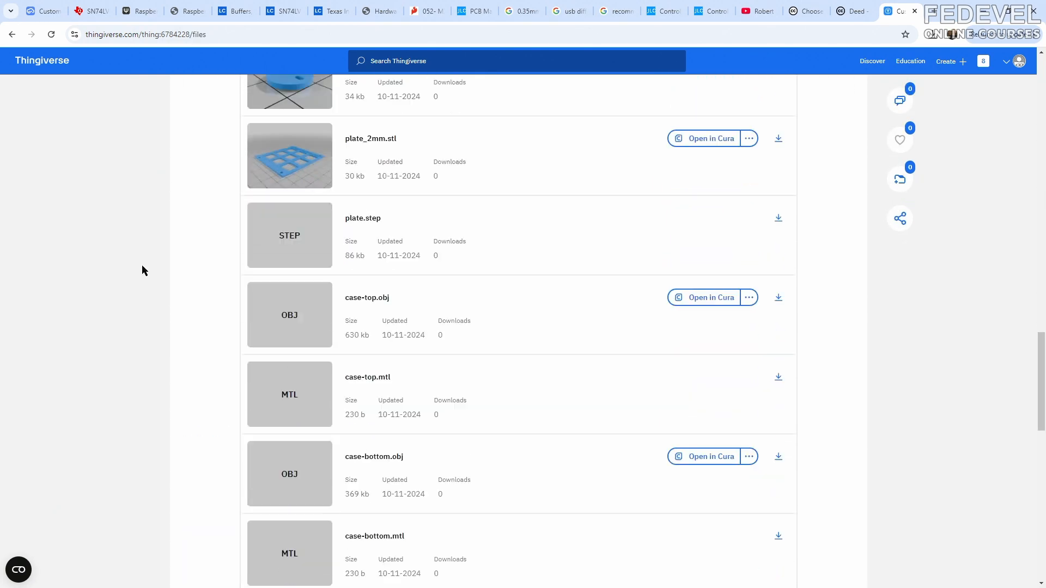
key(Home)
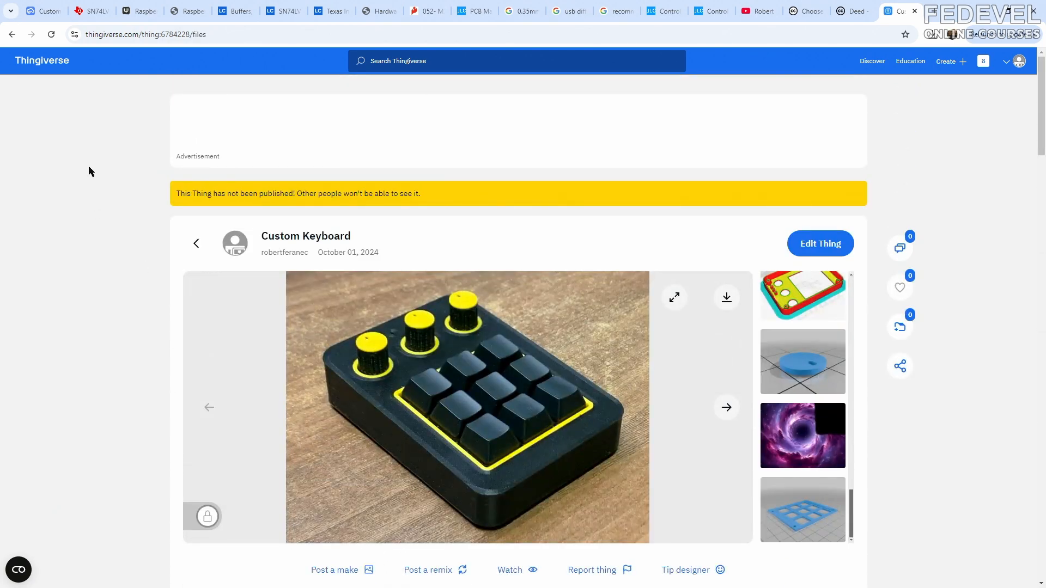
- Return to the EasyEDA schematic and paste the "What else you need to build this keyboard" notes between the mounting holes and the title block
click(43, 11)
click(366, 420)
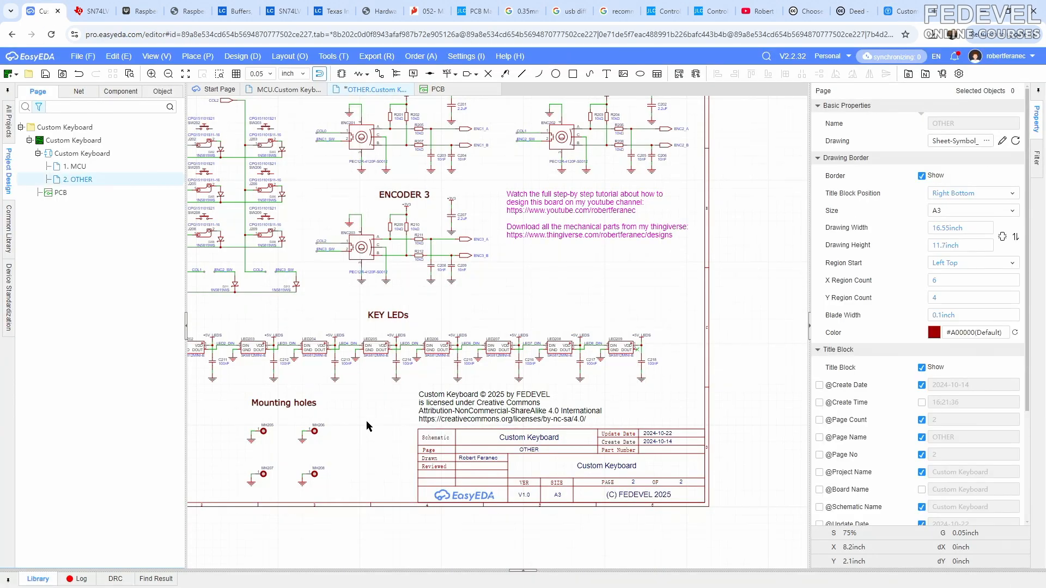
key(ctrl+v)
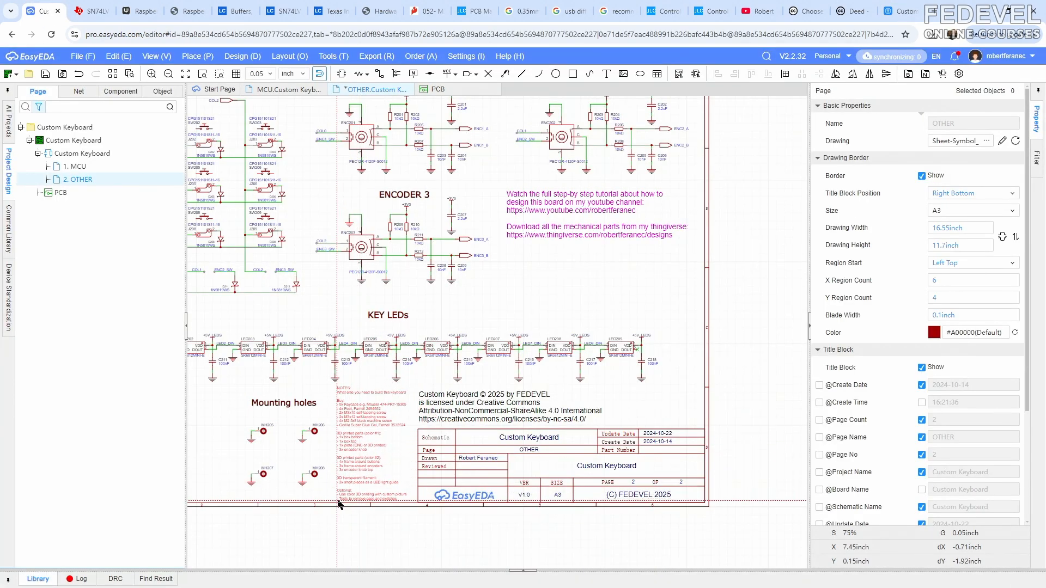
click(357, 489)
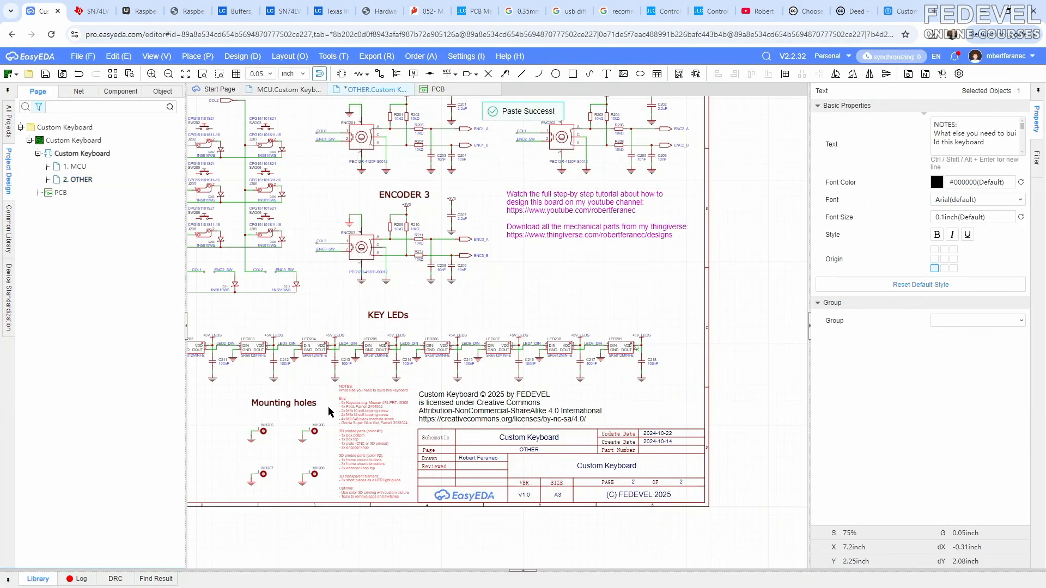
scroll(423, 324, up, 4)
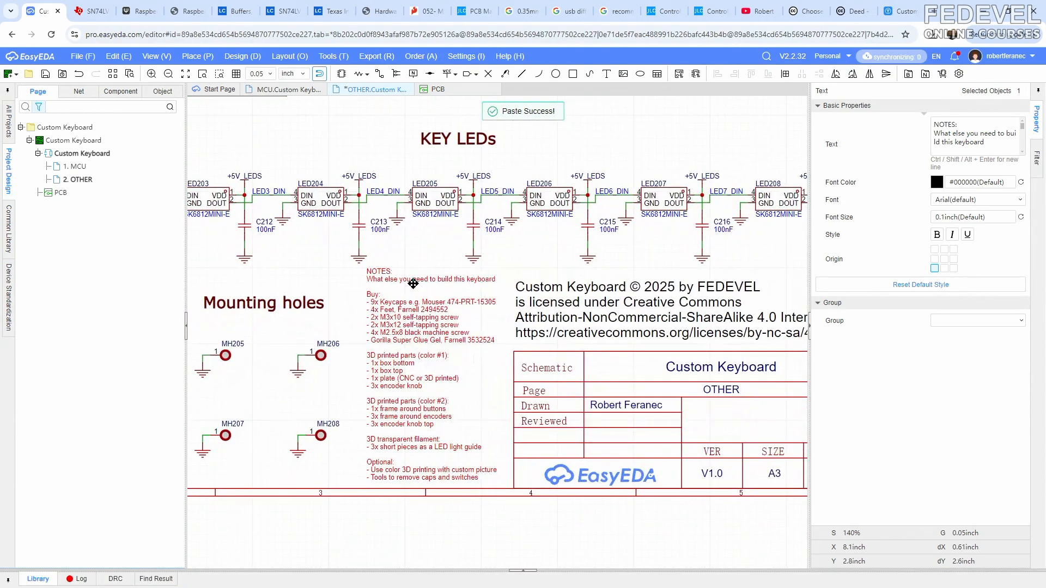
scroll(423, 324, up, 4)
key(Escape)
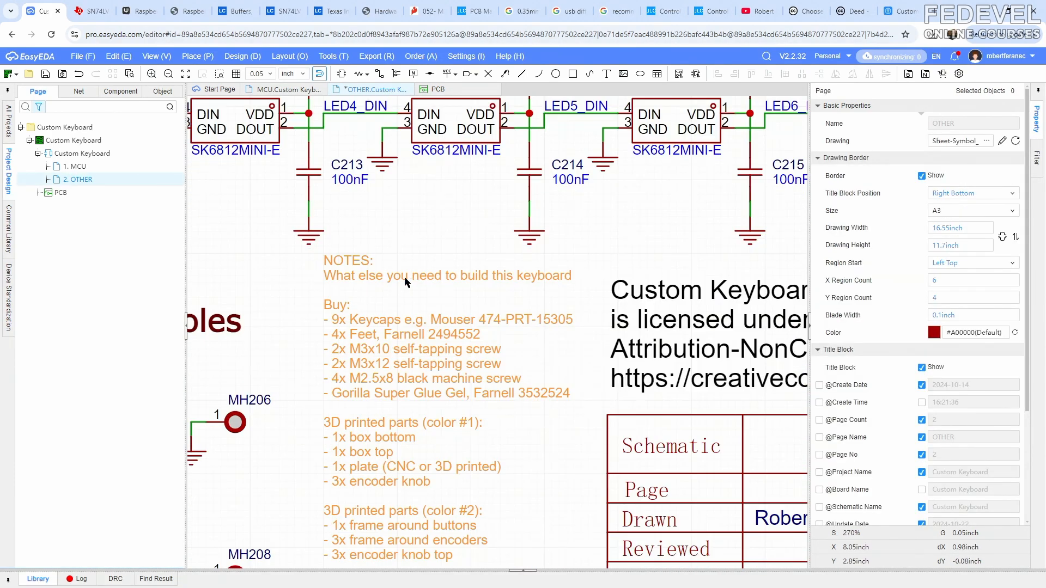
- Nudge the pasted build notes slightly so they fit neatly between the mounting holes and the title block
right_drag(288, 362, 257, 244)
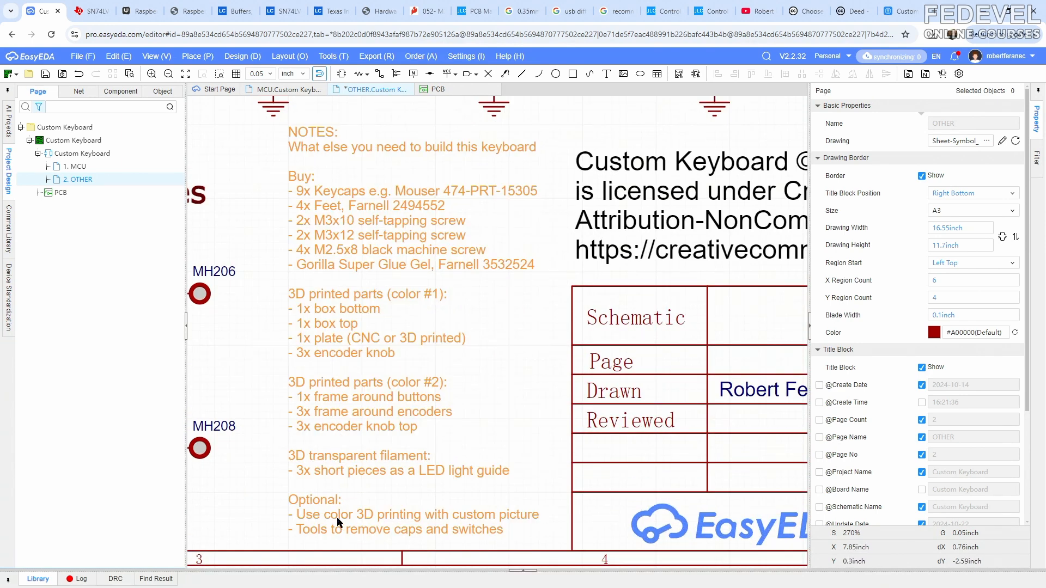
scroll(332, 448, down, 7)
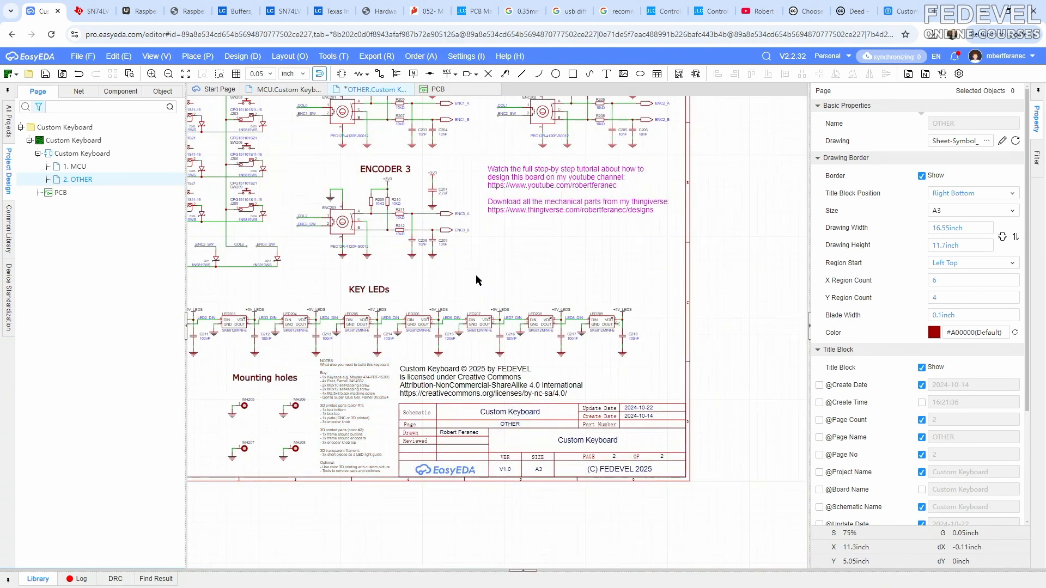
right_drag(476, 280, 551, 256)
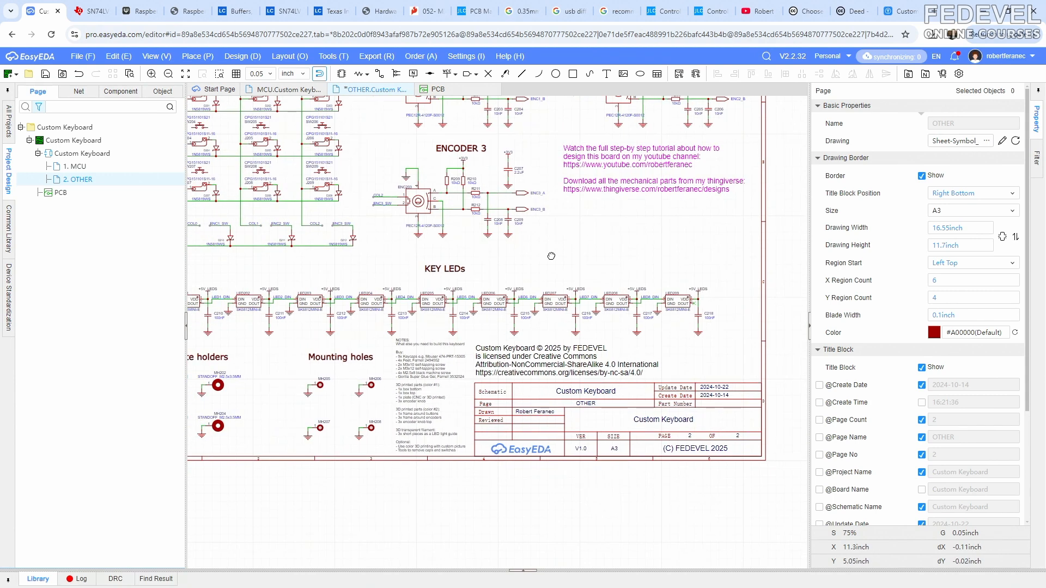
click(413, 370)
drag(411, 369, 411, 371)
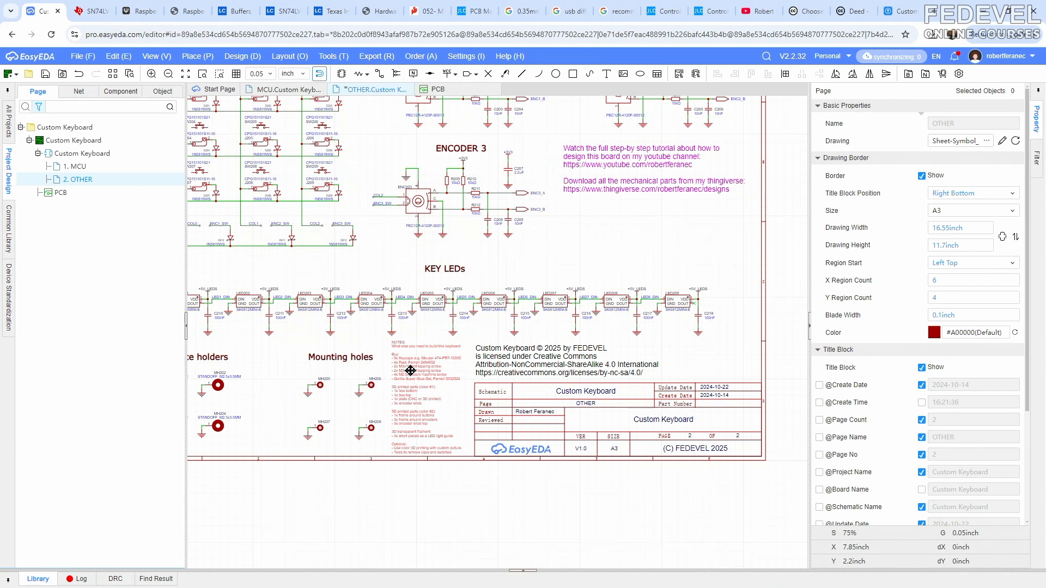
click(548, 252)
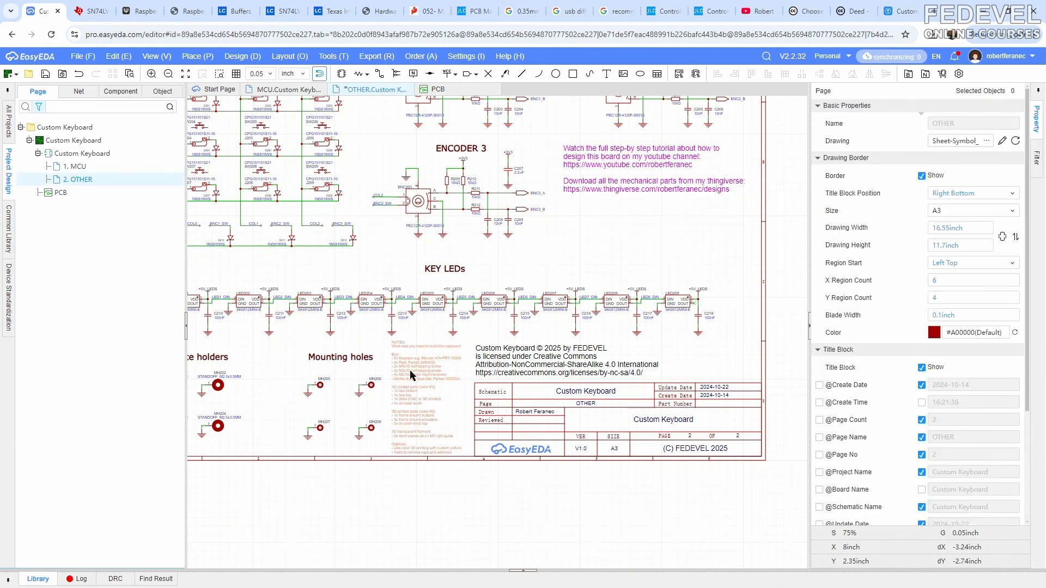
click(410, 375)
click(570, 248)
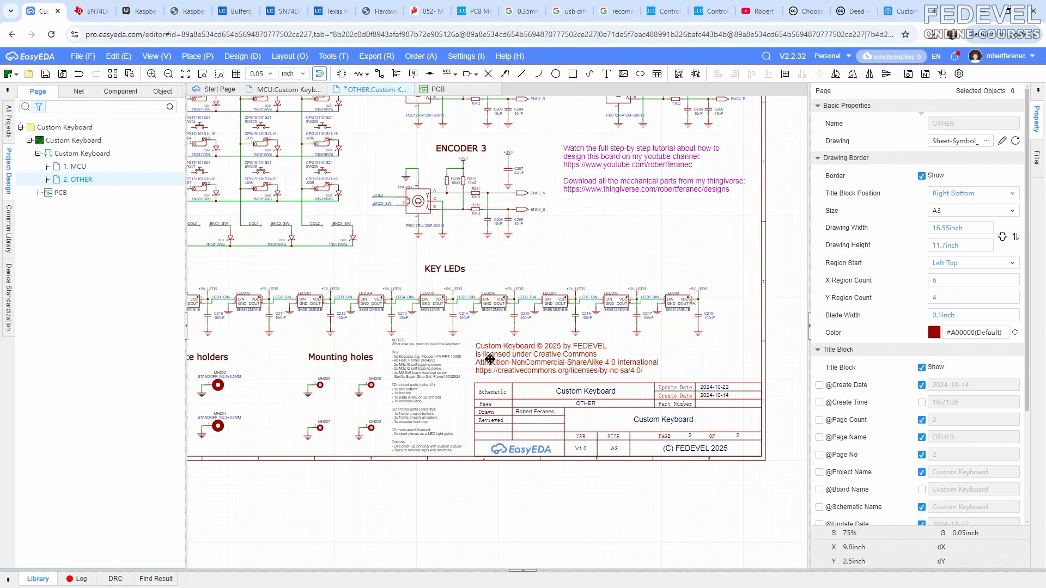
- Shift the Creative Commons license text slightly upward above the title block and save the OTHER schematic page
click(490, 364)
click(577, 238)
scroll(577, 238, down, 2)
right_drag(569, 235, 604, 314)
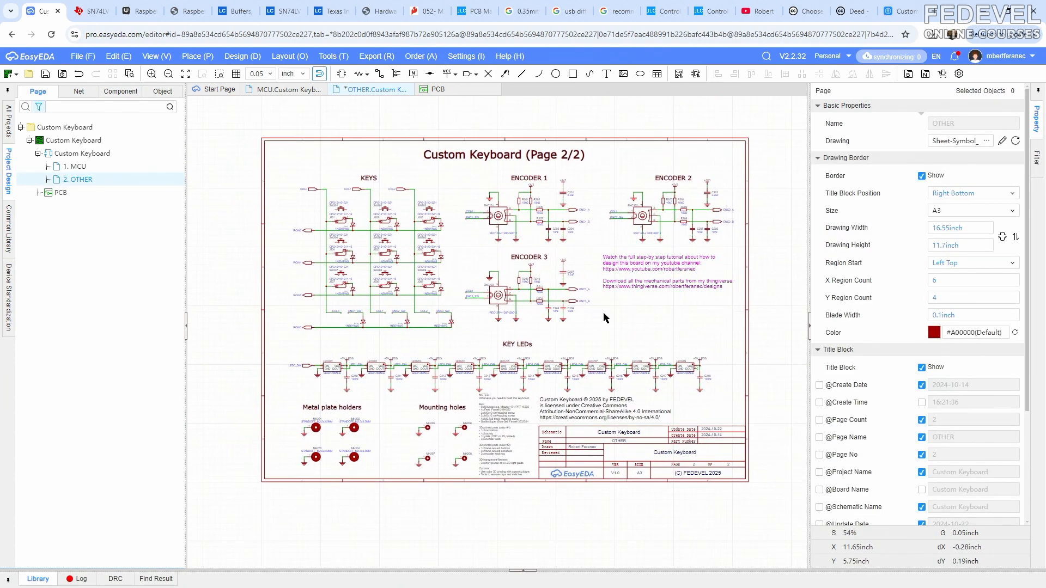
click(45, 75)
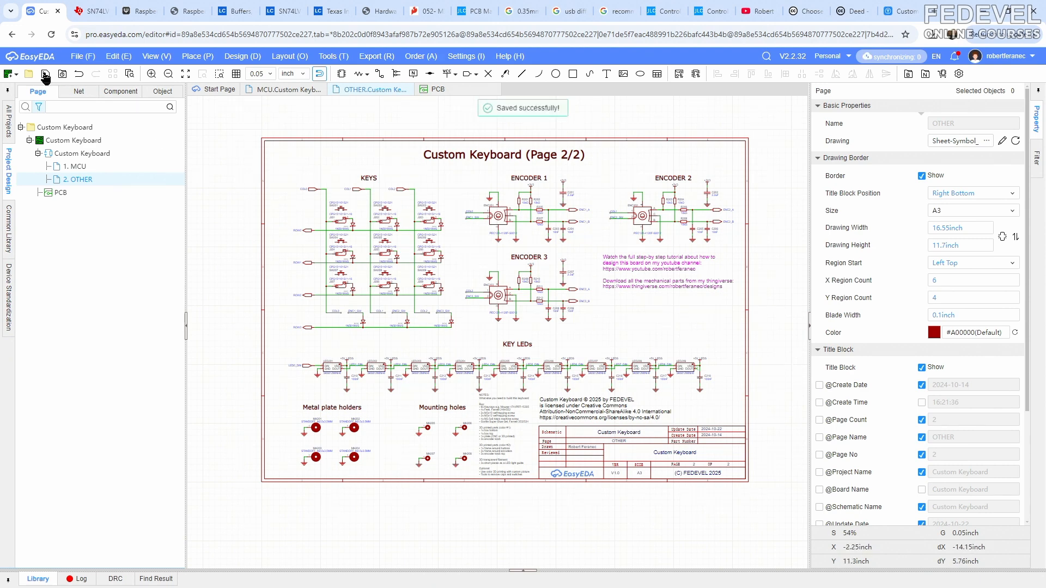
- View the complete OTHER page and the complete MCU page, each fitted to the window
click(150, 57)
click(188, 102)
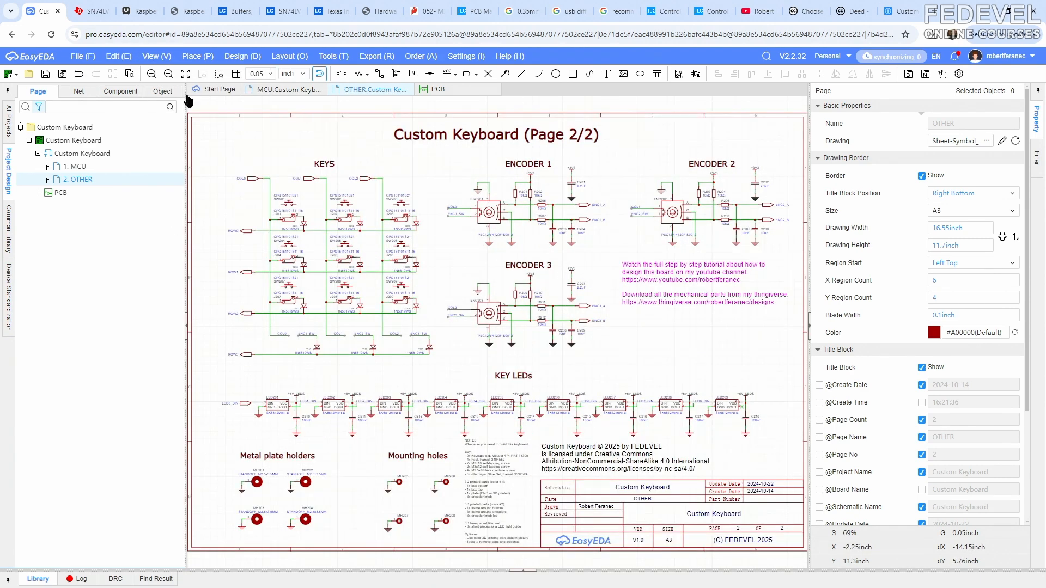
click(278, 90)
click(157, 56)
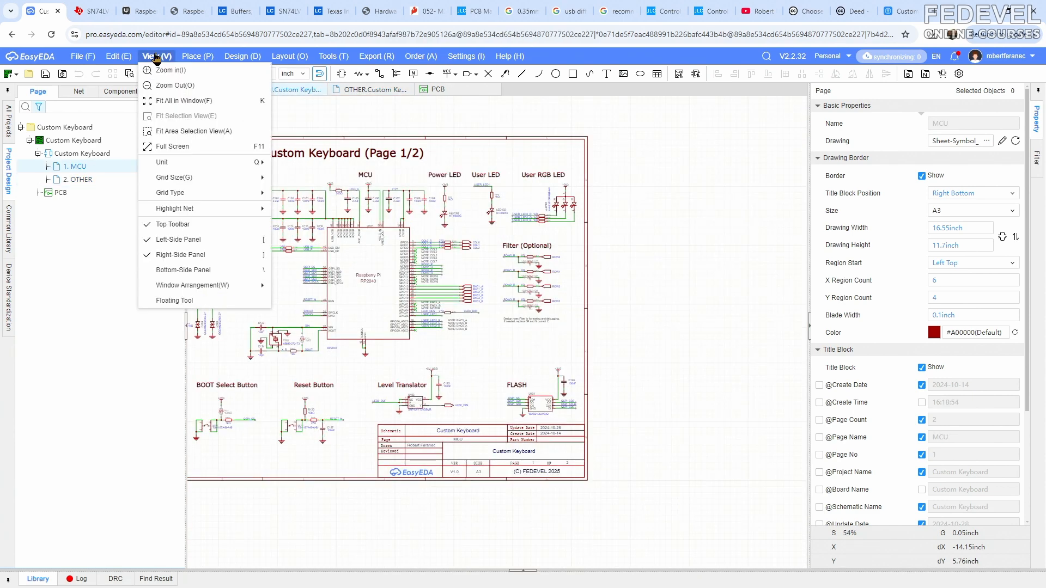
click(172, 100)
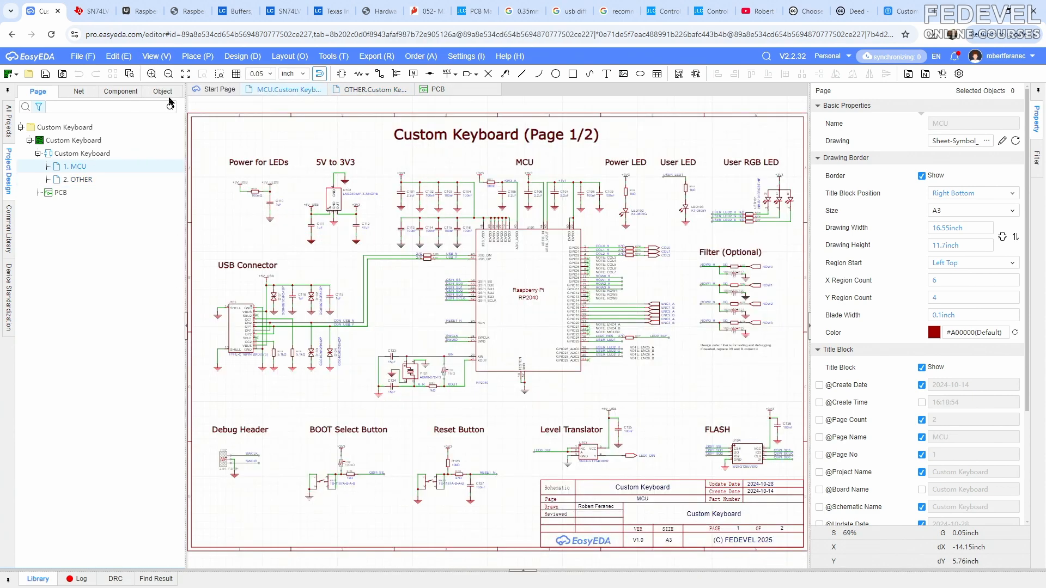
- Run the design rule check on the schematic and review its results
click(238, 58)
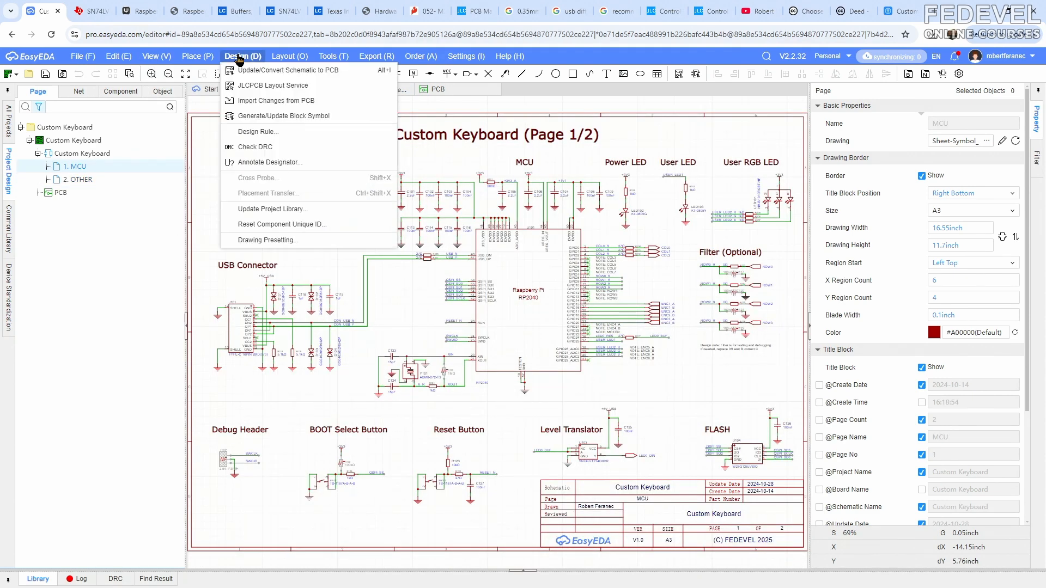
click(264, 154)
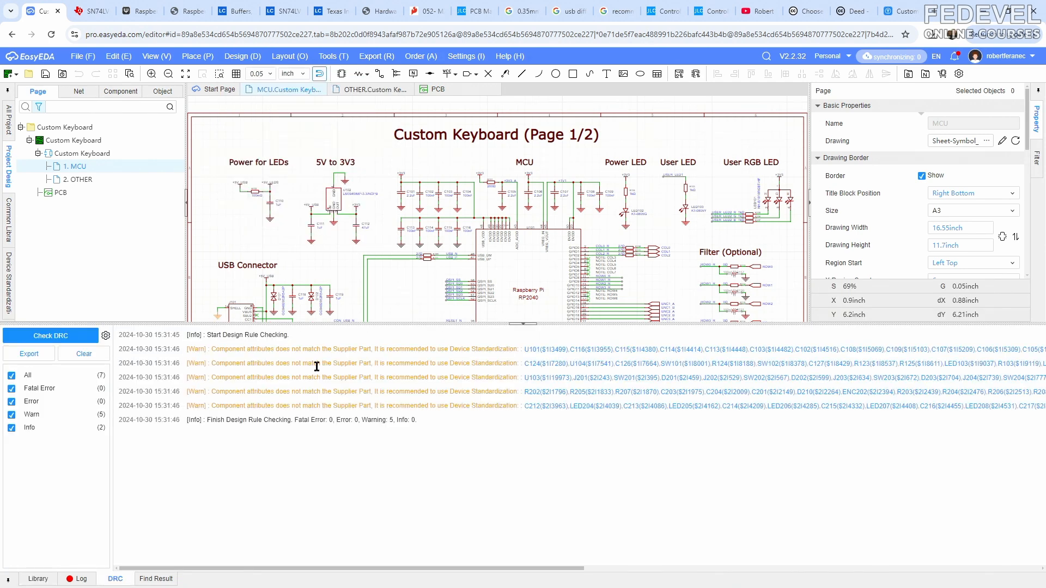
click(523, 323)
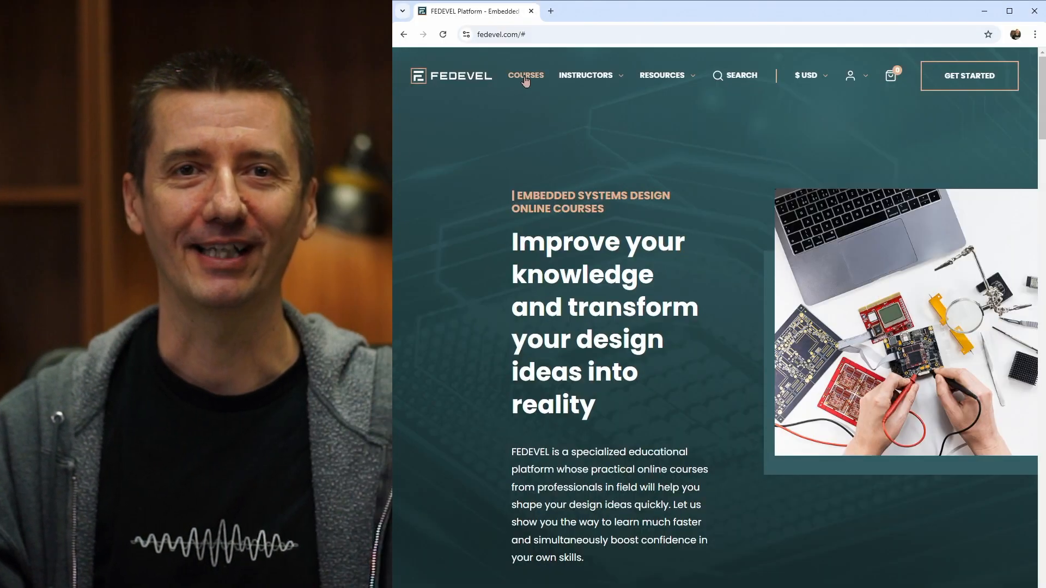
click(530, 73)
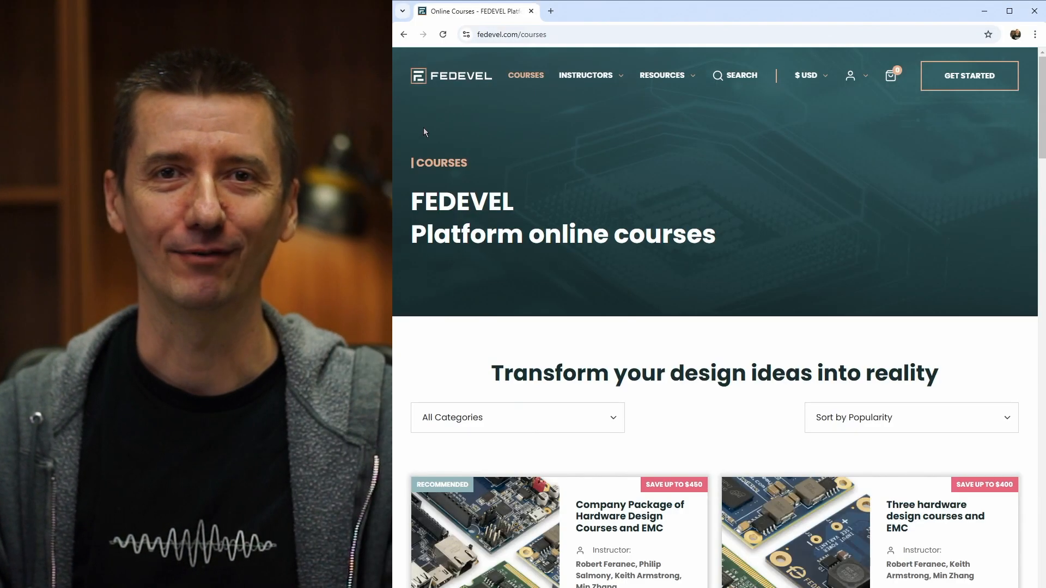
- Look through the complete list of FEDEVEL online courses down to its end and return to the site's home page
scroll(398, 141, down, 3)
scroll(398, 141, down, 10)
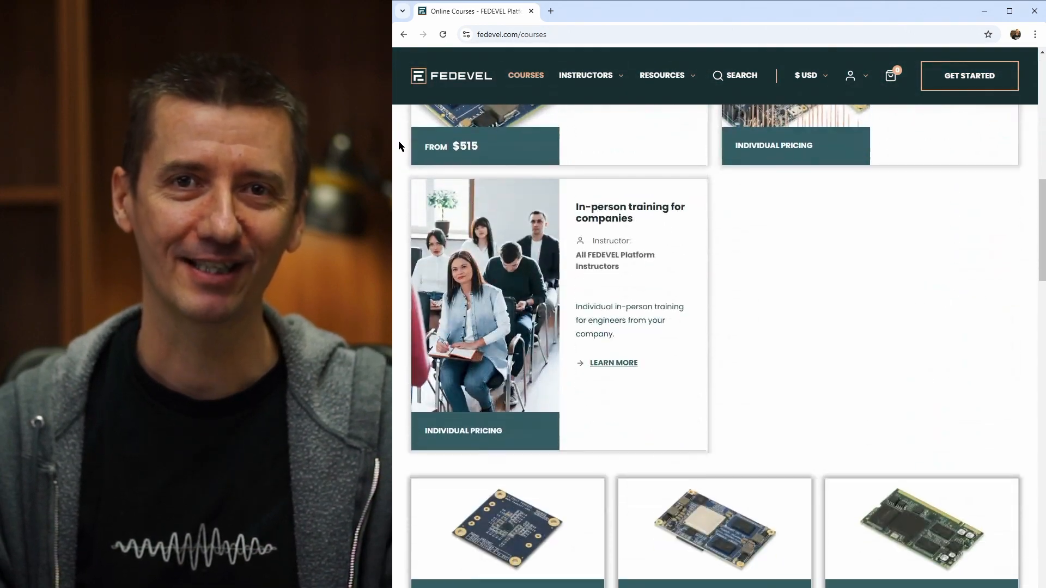
scroll(398, 146, down, 6)
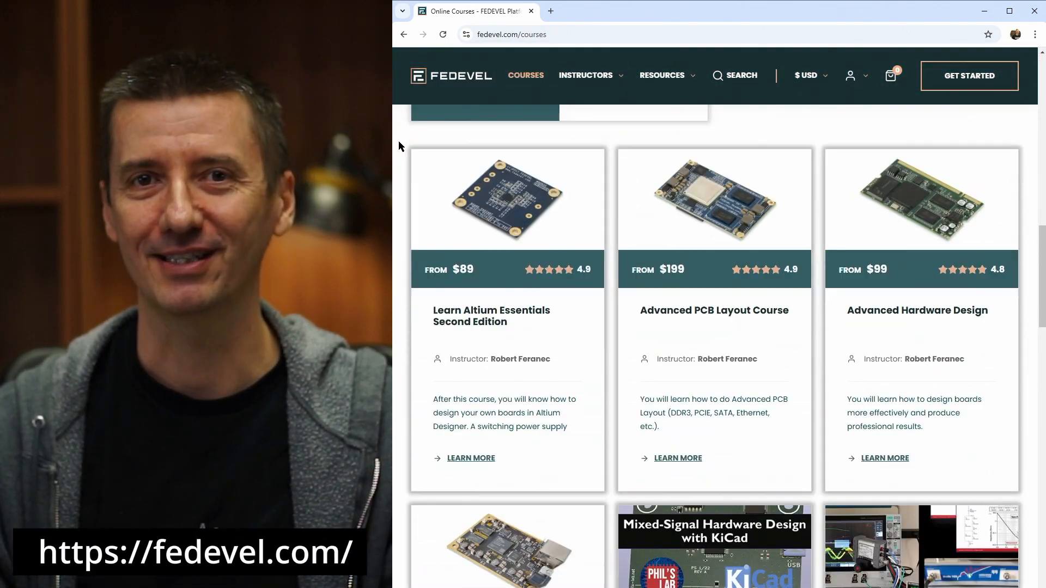
scroll(399, 145, down, 5)
scroll(398, 145, down, 8)
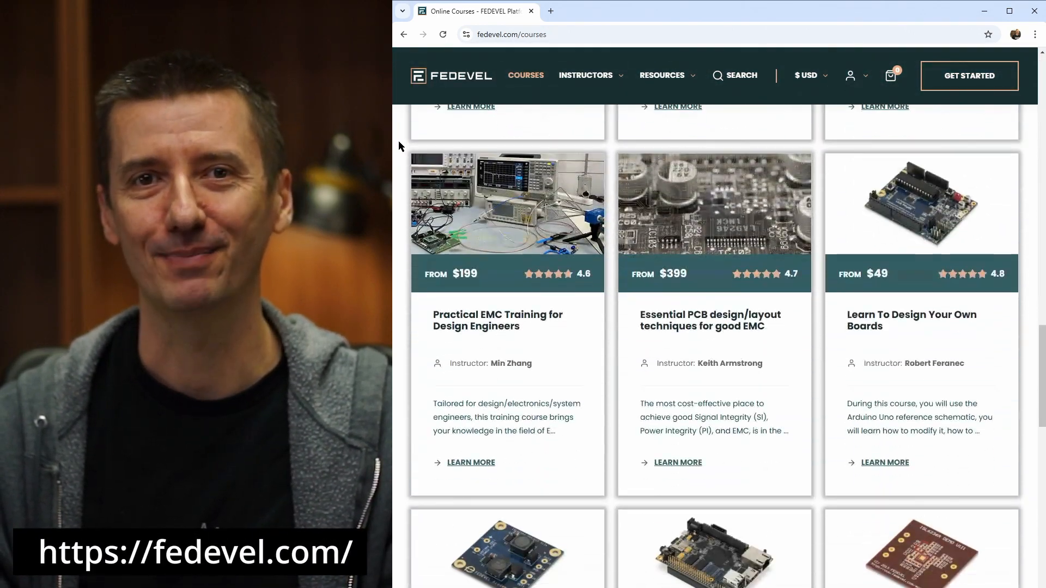
scroll(398, 145, down, 7)
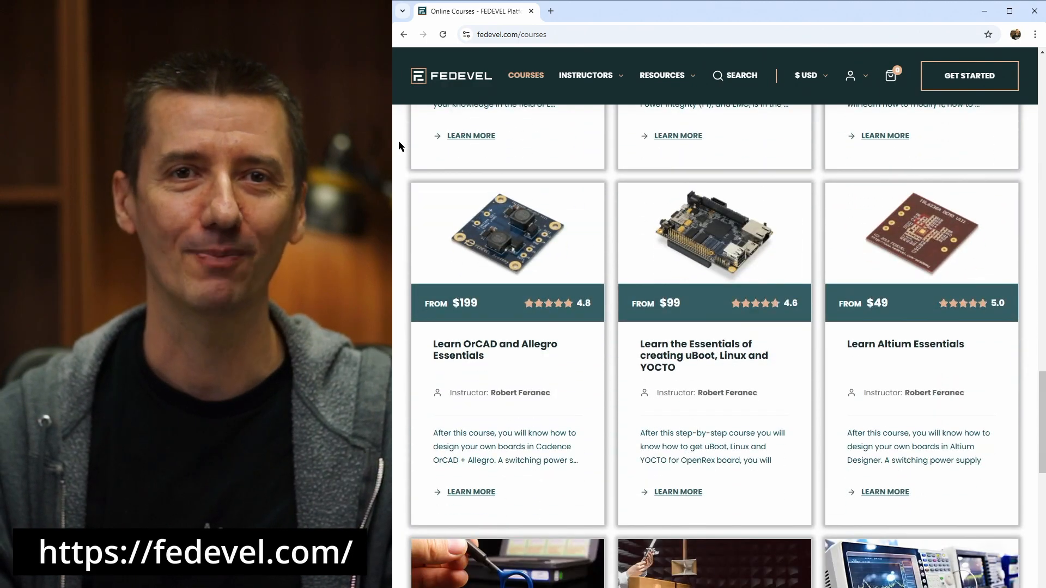
scroll(398, 145, down, 5)
scroll(399, 145, down, 7)
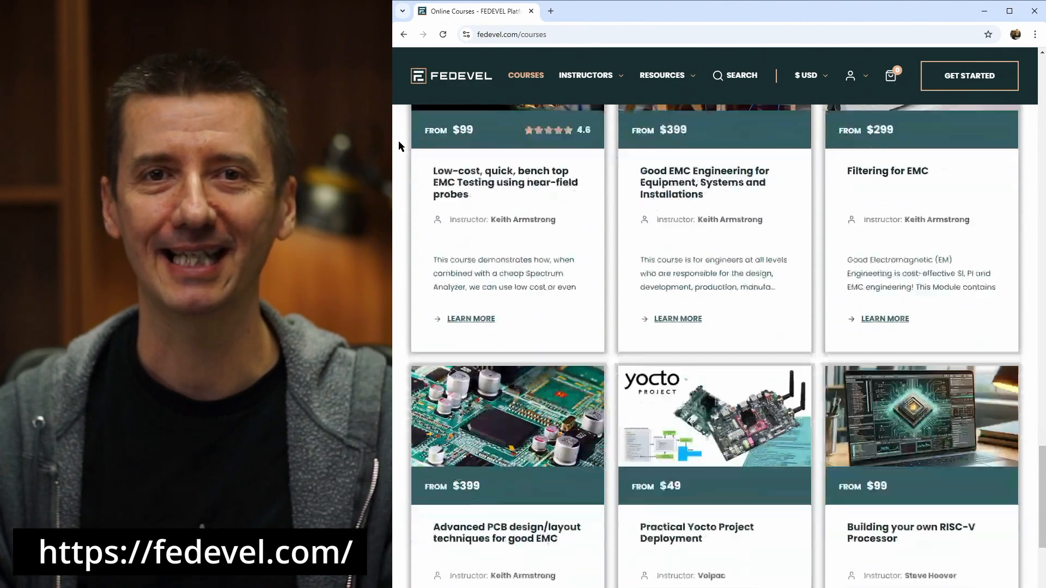
scroll(398, 146, down, 5)
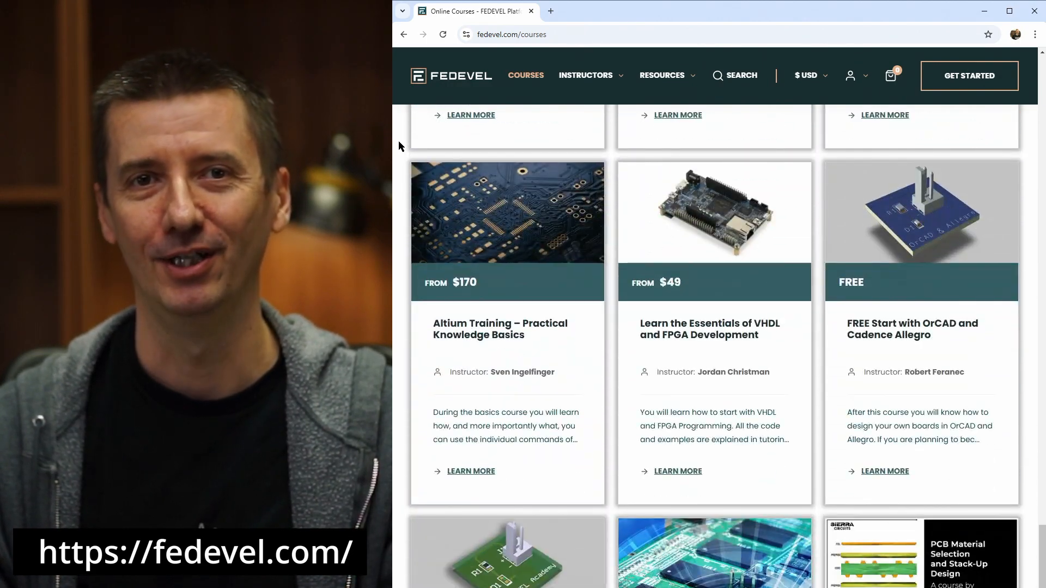
scroll(399, 145, down, 5)
scroll(398, 146, down, 2)
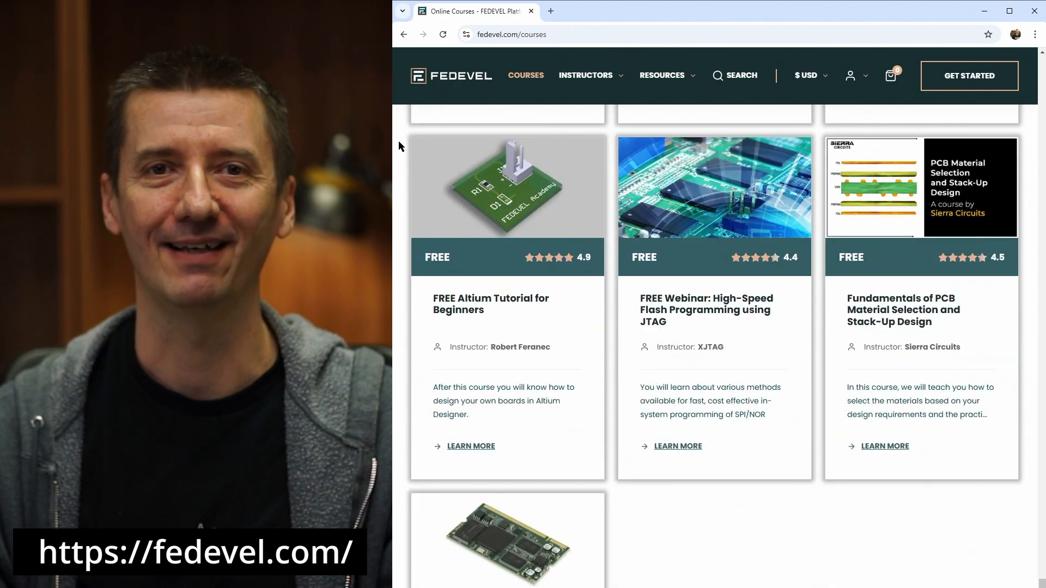
scroll(398, 145, down, 5)
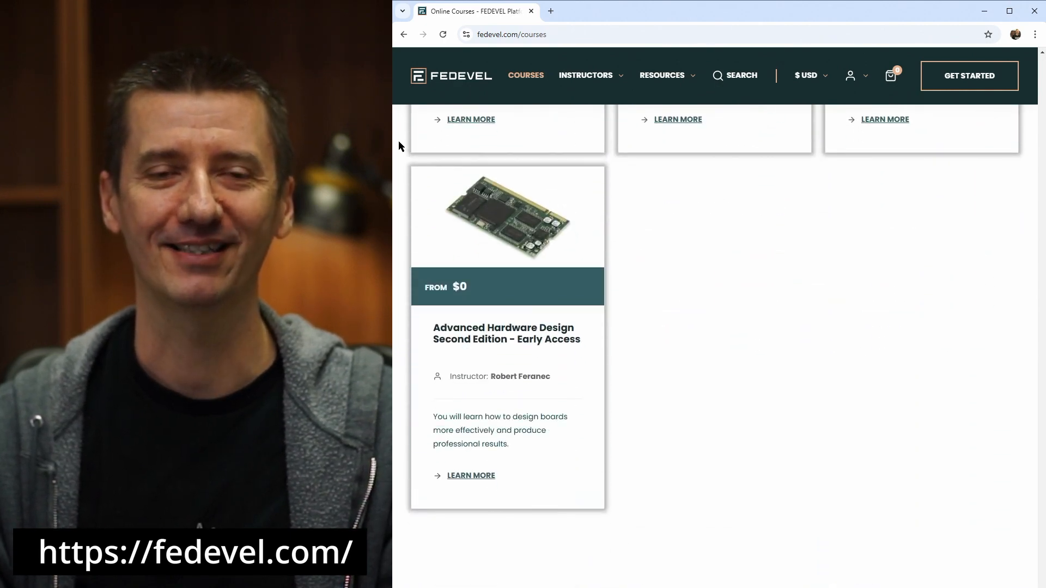
click(440, 79)
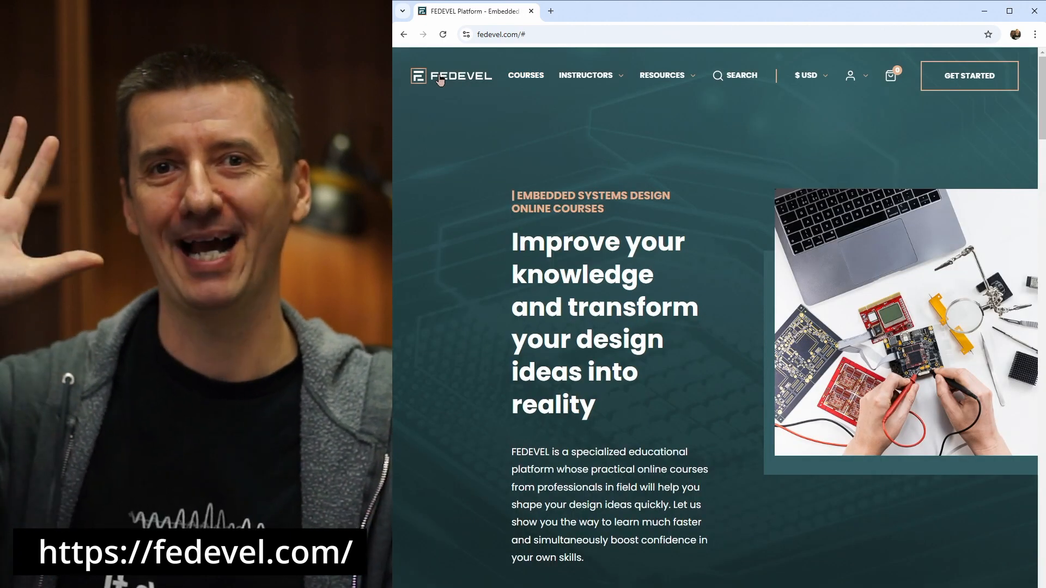